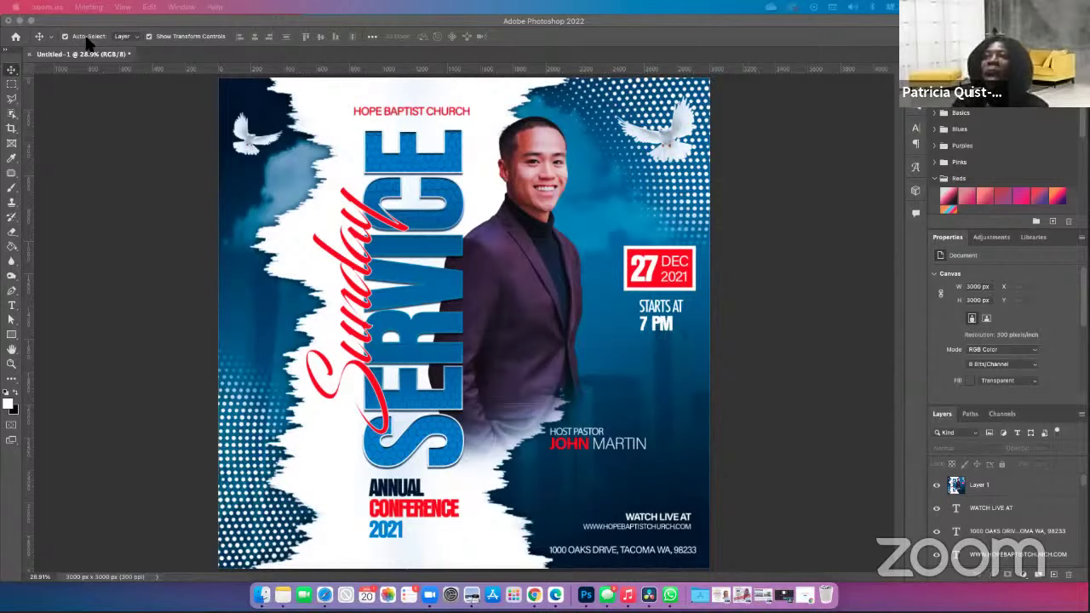
Bring Photoshop forward and open the New Document dialog from the File menu
{"action": "left_click", "coordinate": [111, 21]}
{"action": "left_click", "coordinate": [91, 8]}
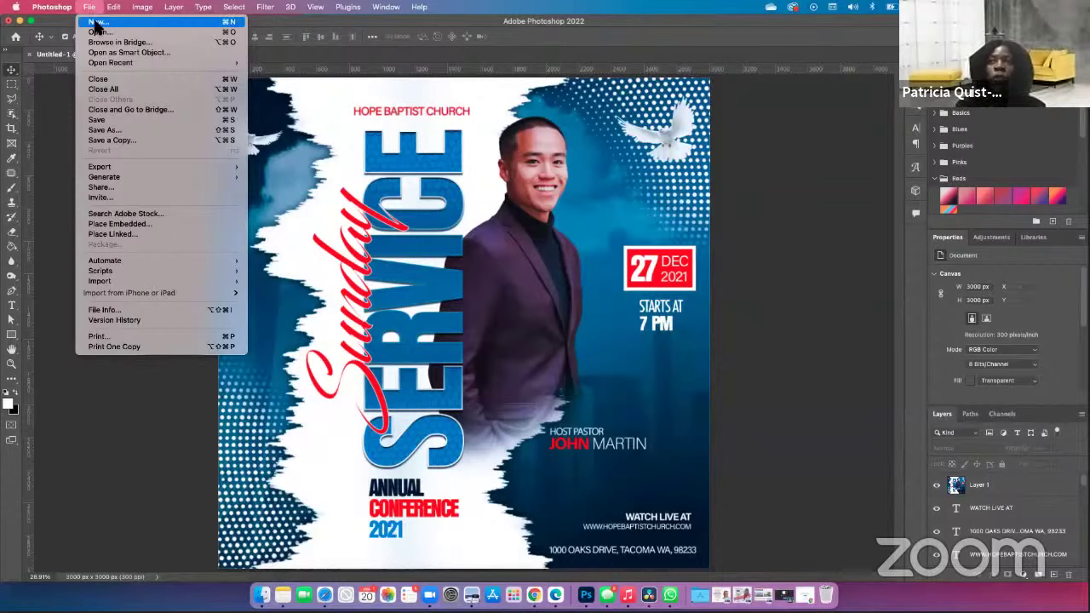
{"action": "left_click", "coordinate": [213, 52]}
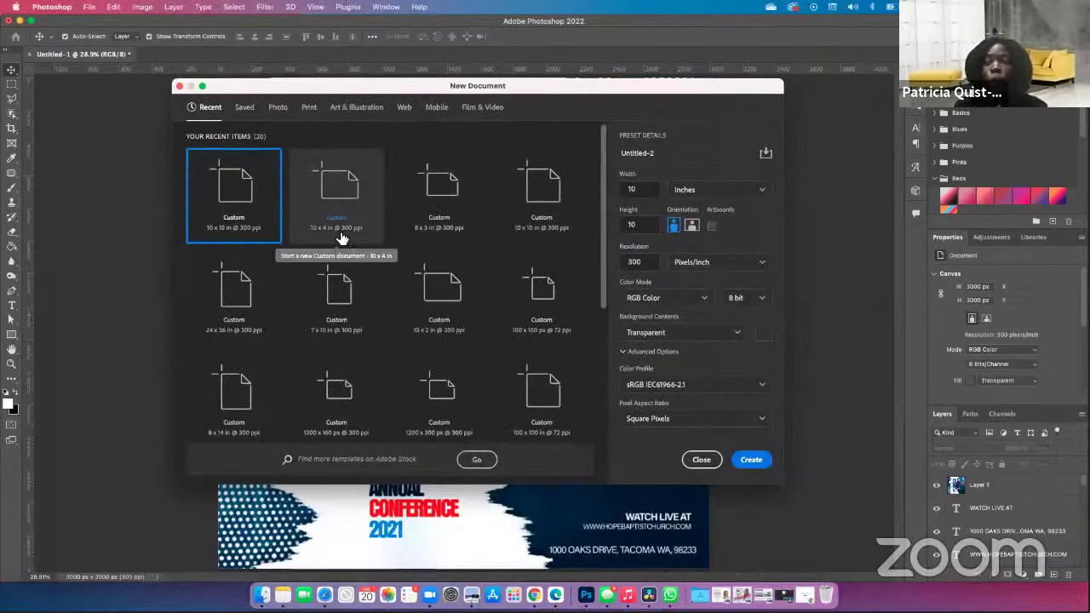
{"action": "double_click", "coordinate": [261, 200]}
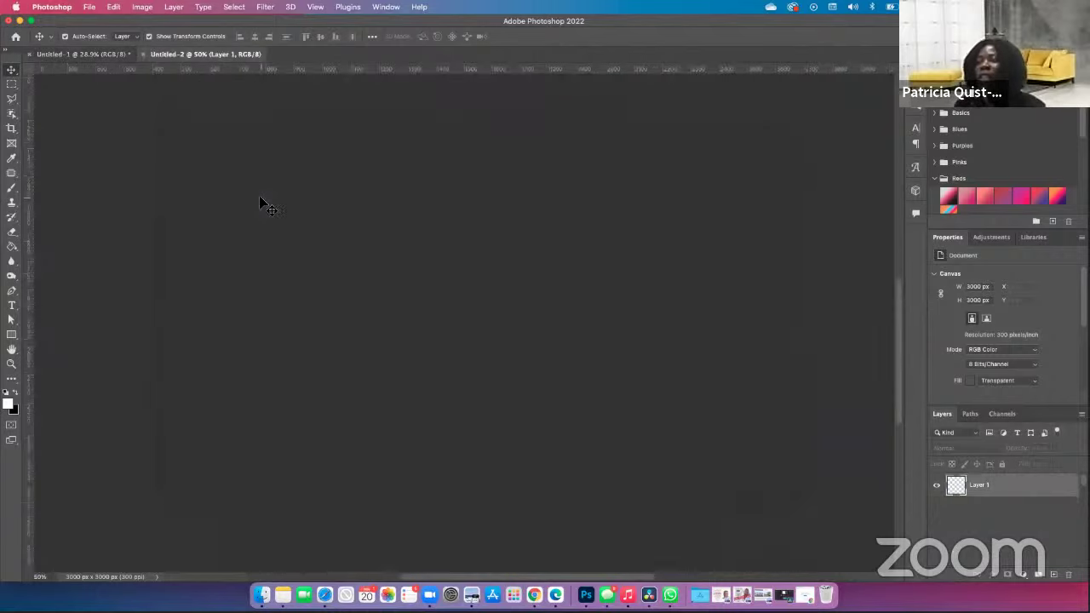
{"action": "scroll", "coordinate": [417, 284], "scroll_direction": "down", "scroll_amount": 3}
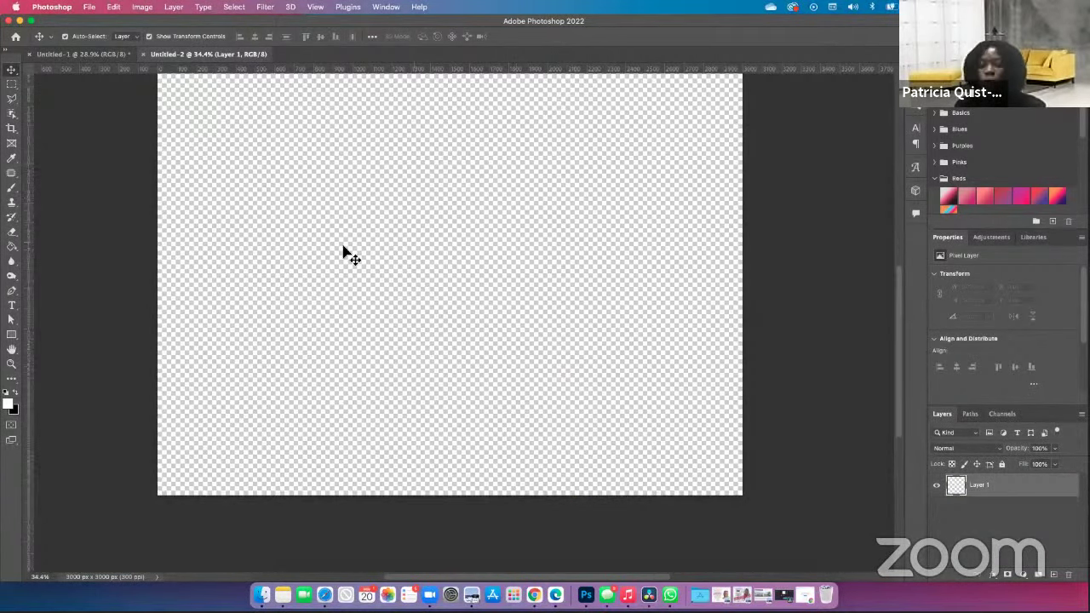
{"action": "scroll", "coordinate": [343, 246], "scroll_direction": "down", "scroll_amount": 2}
{"action": "scroll", "coordinate": [448, 258], "scroll_direction": "up", "scroll_amount": 1}
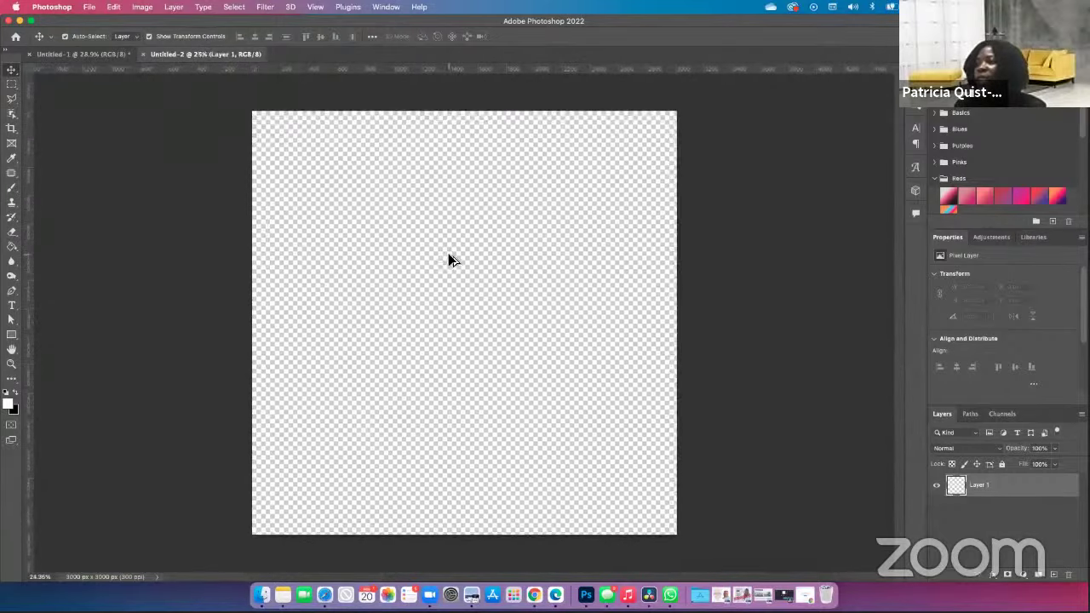
{"action": "scroll", "coordinate": [447, 258], "scroll_direction": "up", "scroll_amount": 1}
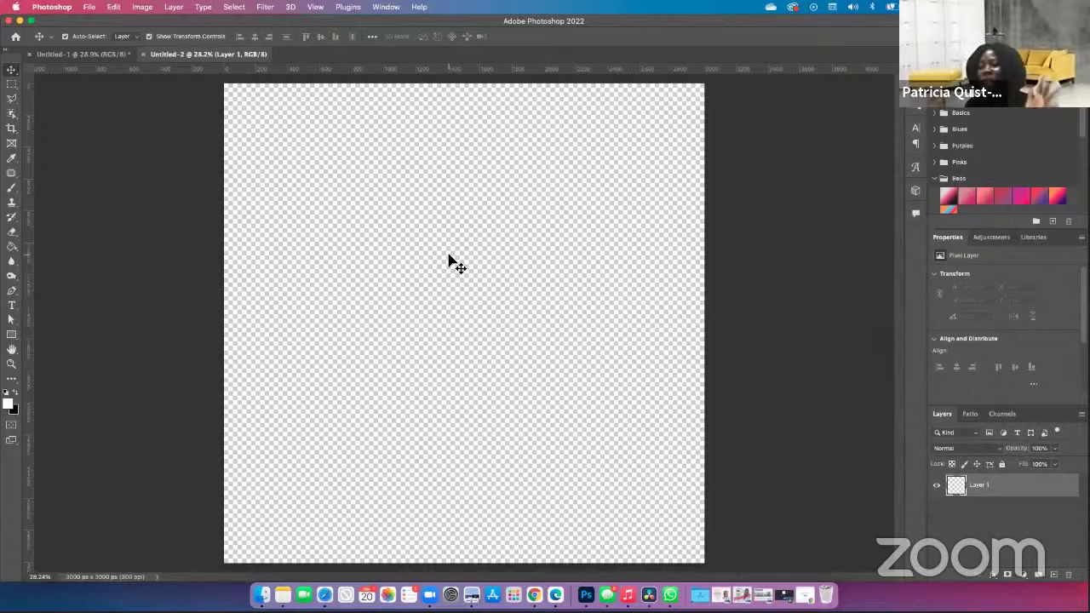
{"action": "left_click", "coordinate": [103, 54]}
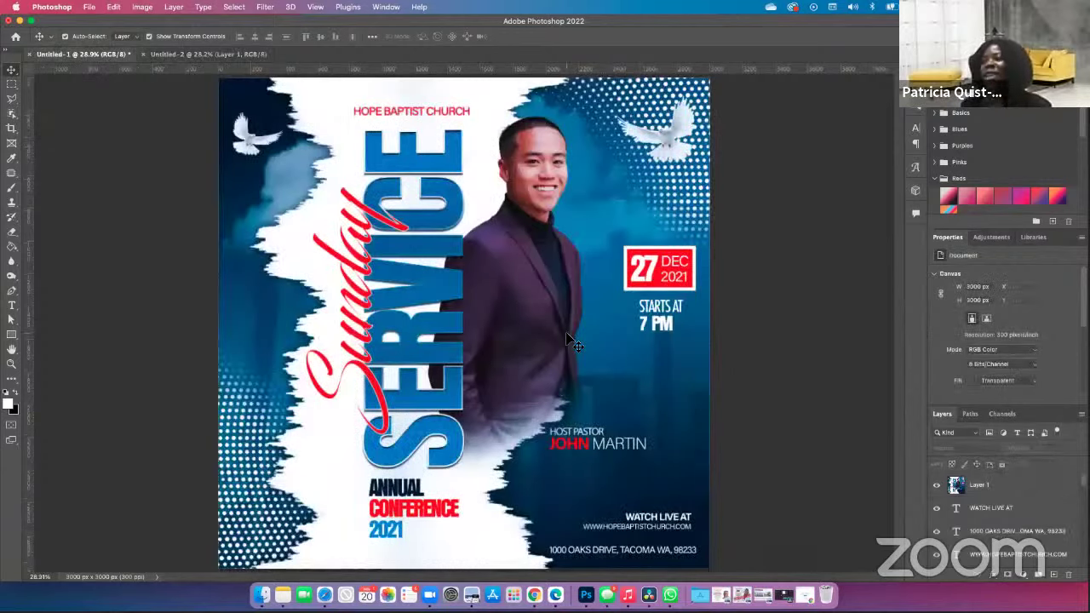
{"action": "left_click", "coordinate": [184, 56]}
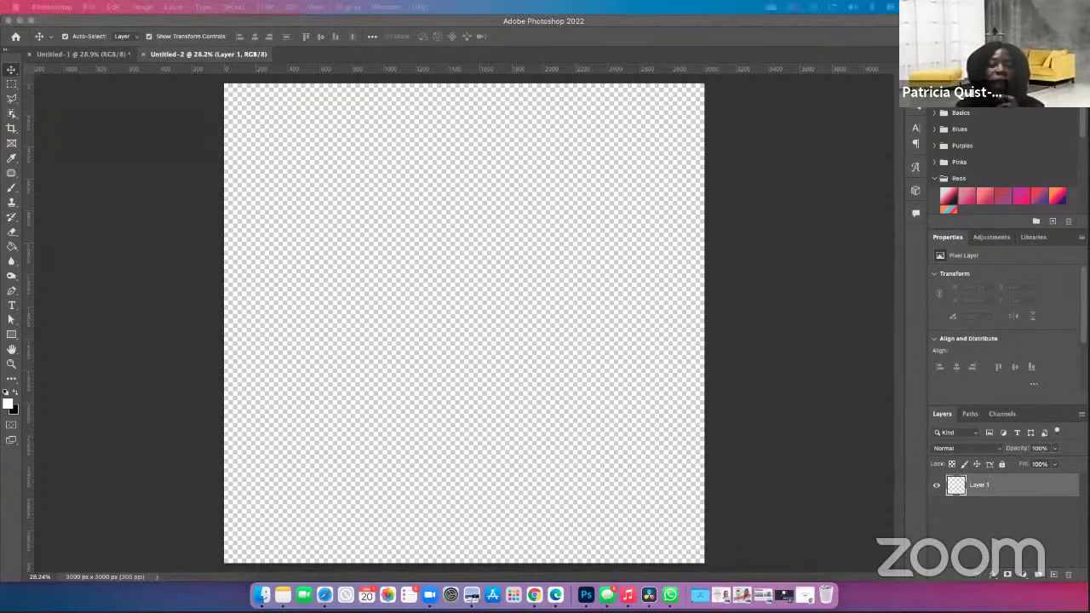
Place the Manhattan skyline photo and scale it past every canvas edge to fill the square
{"action": "left_click_drag", "start_coordinate": [451, 545], "coordinate": [261, 87]}
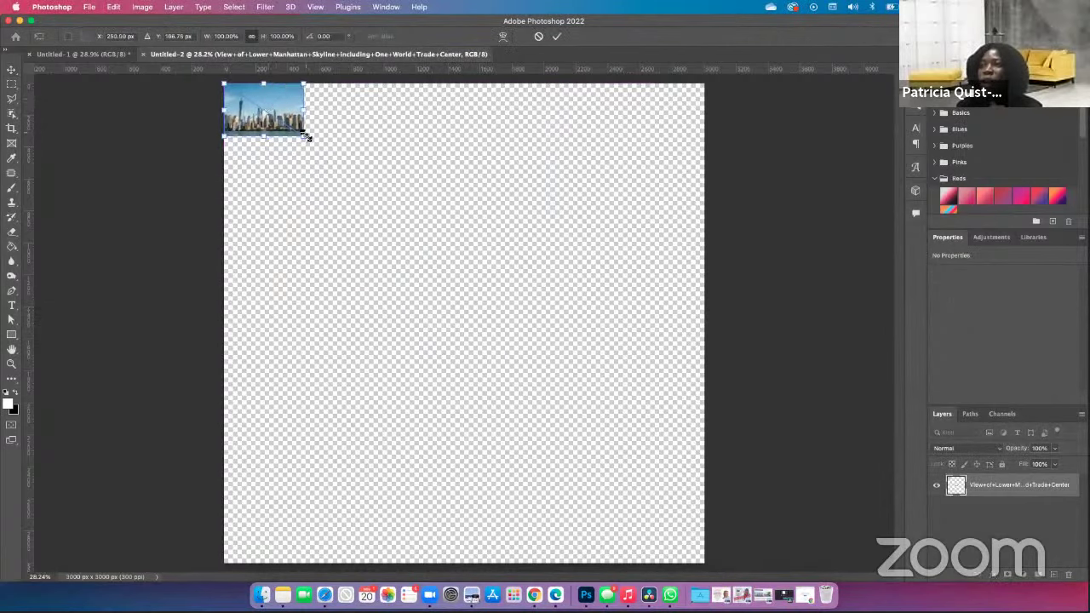
{"action": "left_click_drag", "start_coordinate": [307, 137], "coordinate": [966, 574]}
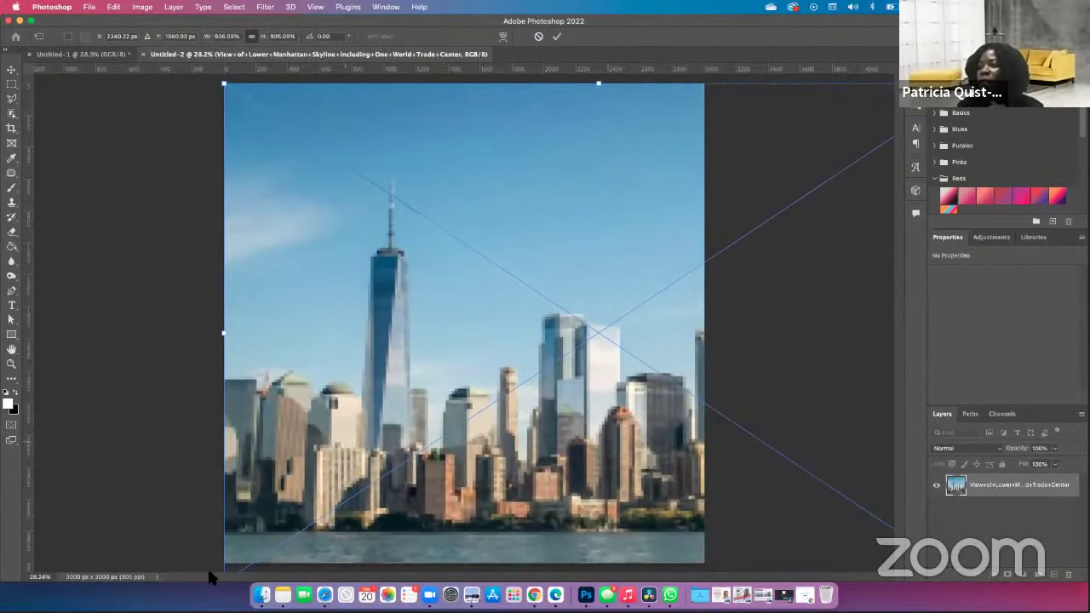
{"action": "left_click_drag", "start_coordinate": [223, 332], "coordinate": [64, 351]}
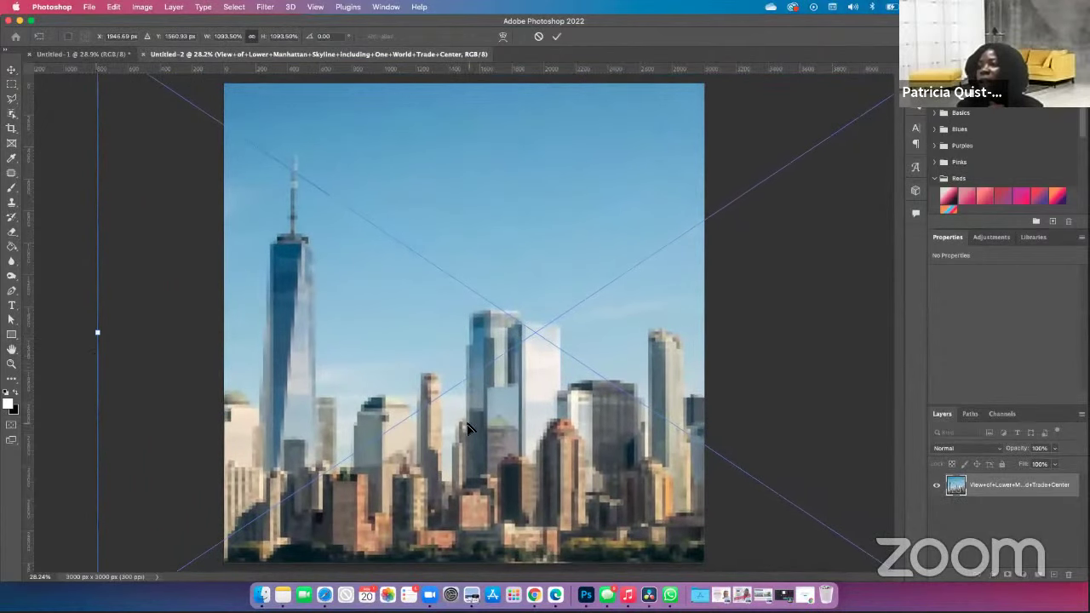
{"action": "key", "text": "Return"}
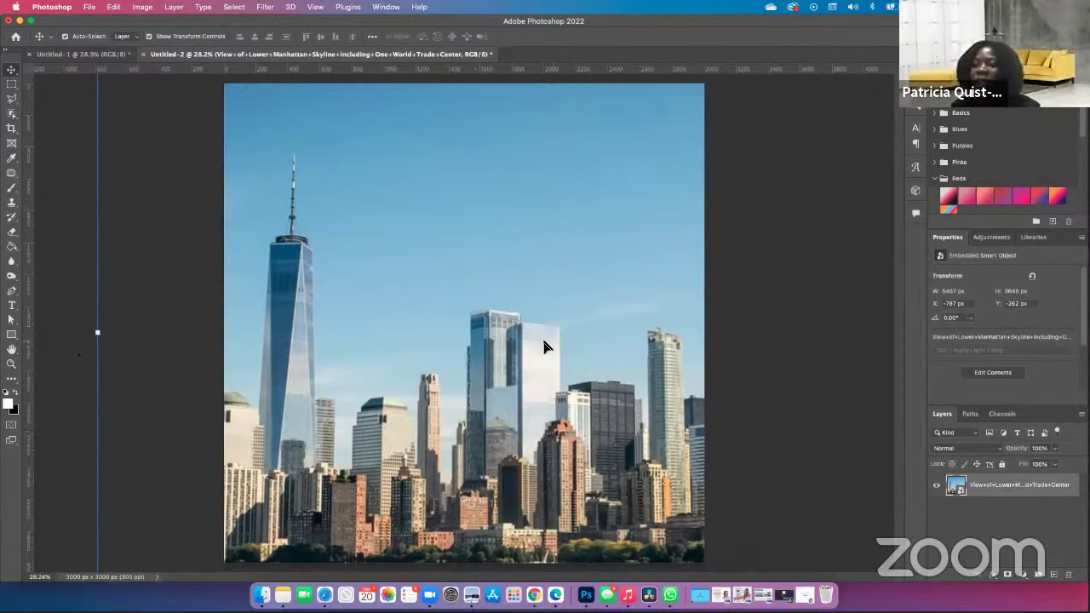
{"action": "left_click", "coordinate": [113, 6]}
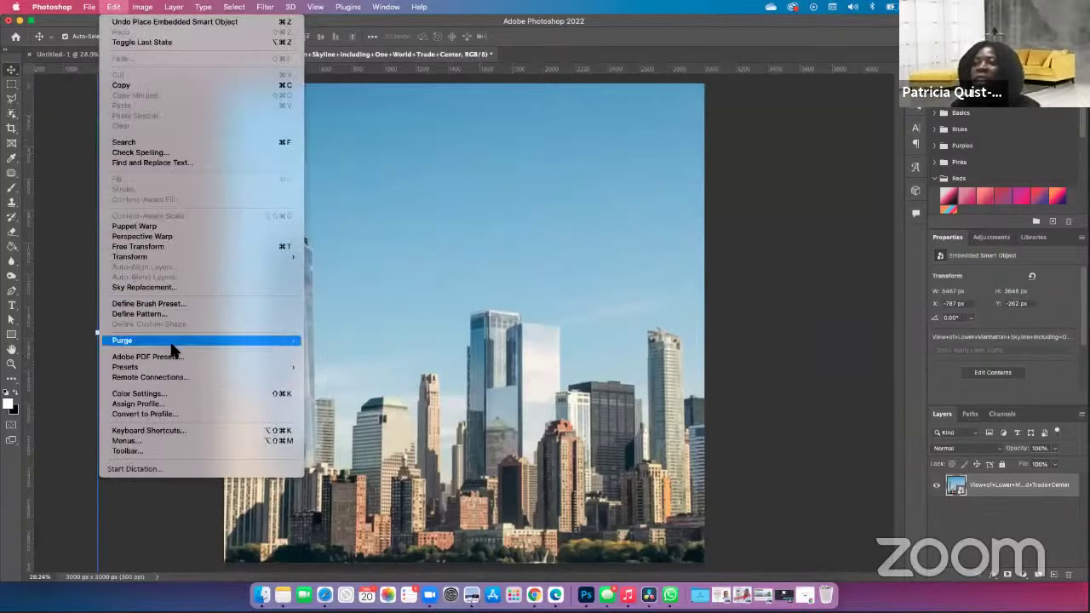
{"action": "mouse_move", "coordinate": [157, 257]}
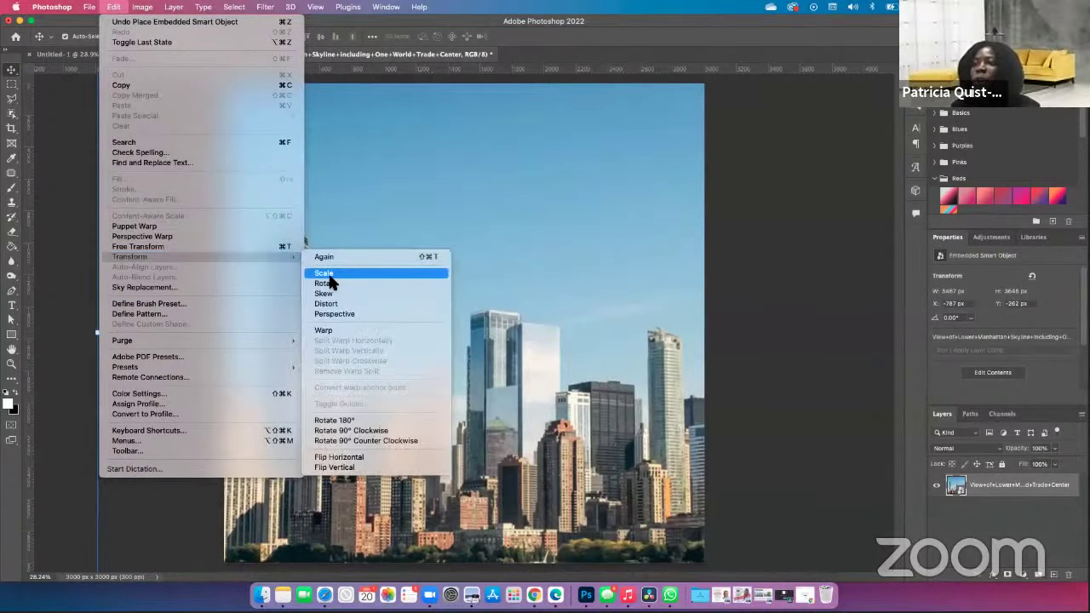
{"action": "left_click", "coordinate": [551, 292]}
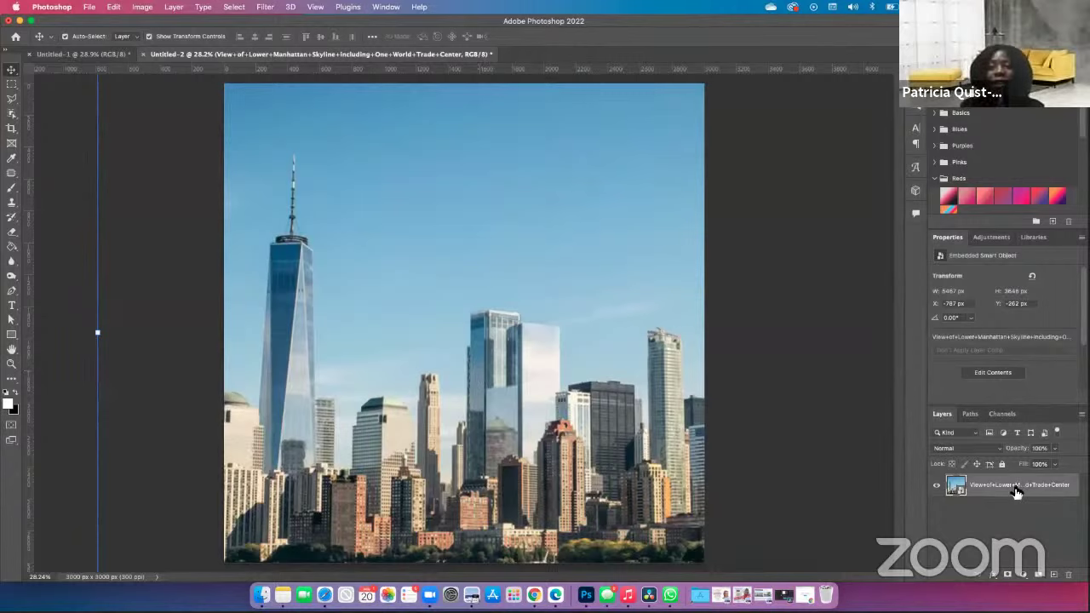
Add a Solid Color fill layer coloured blue #08598c over the skyline
{"action": "left_click", "coordinate": [1022, 576]}
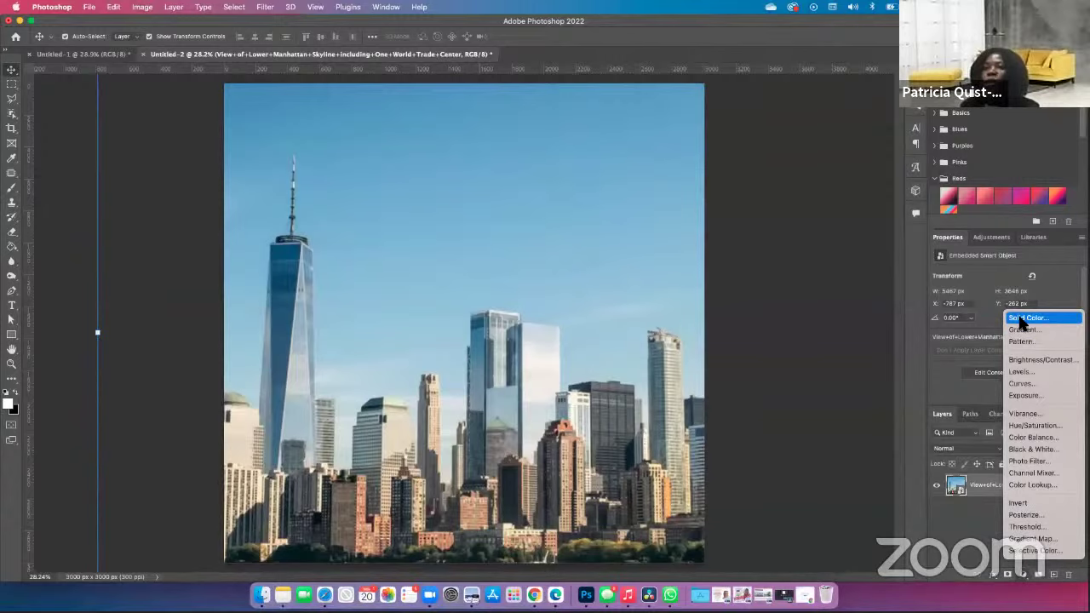
{"action": "left_click", "coordinate": [1022, 319]}
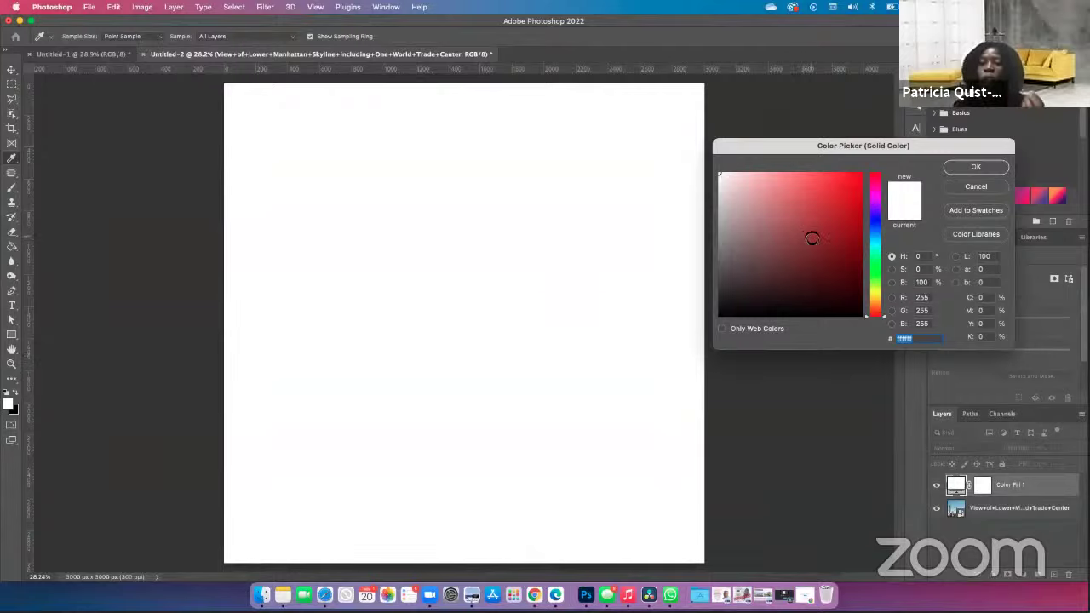
{"action": "left_click", "coordinate": [874, 226]}
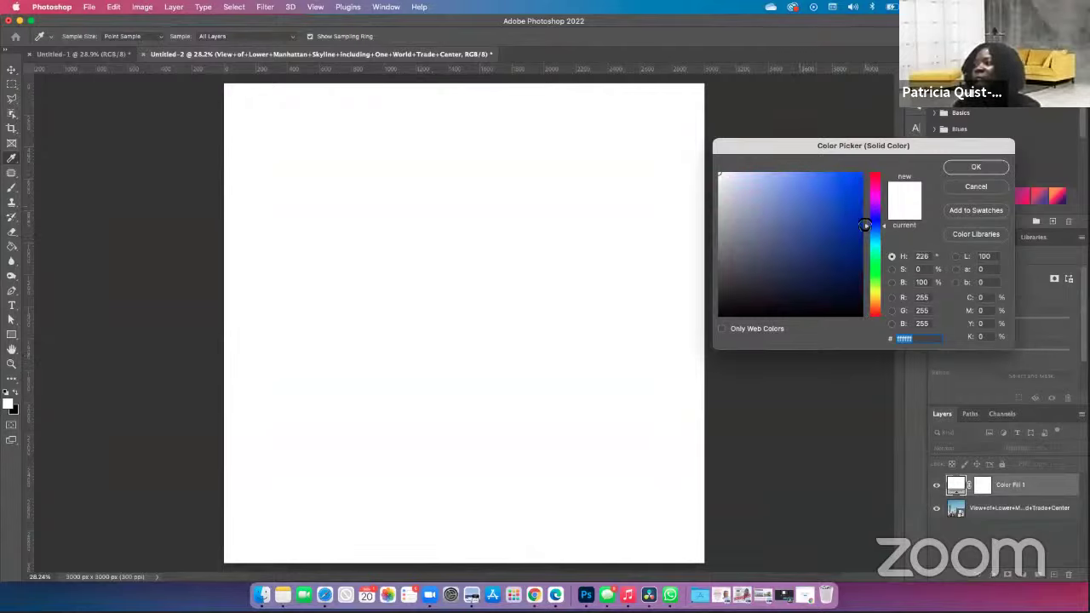
{"action": "left_click", "coordinate": [855, 277]}
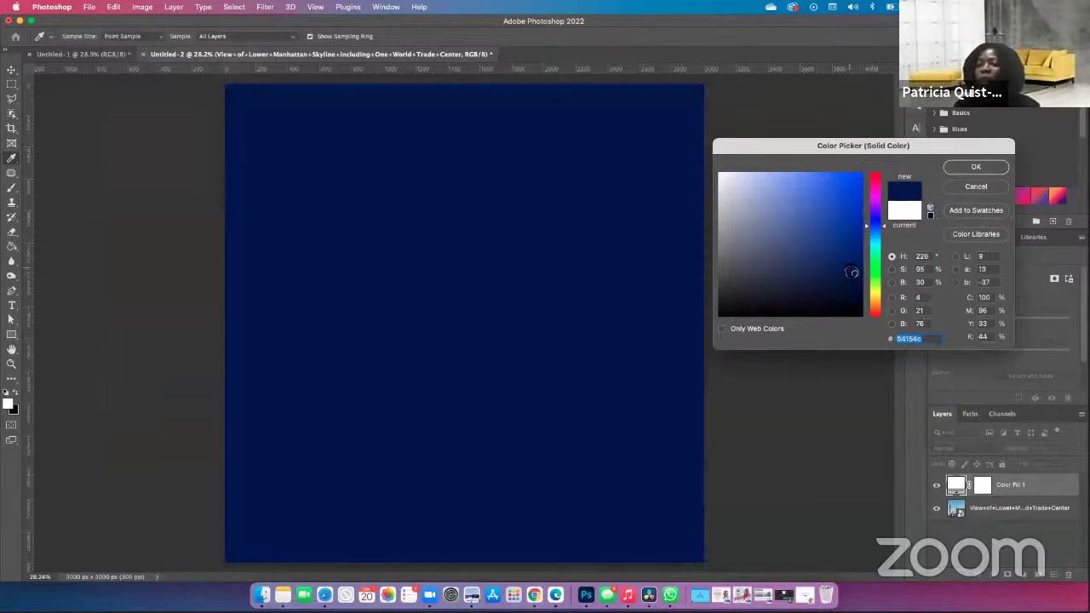
{"action": "left_click", "coordinate": [855, 238]}
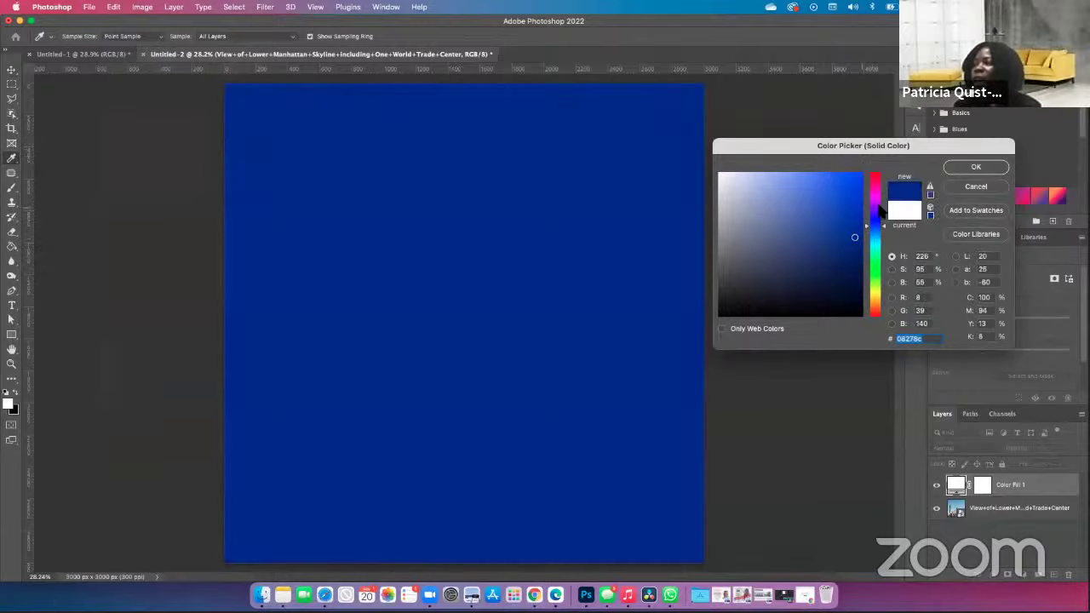
{"action": "left_click_drag", "start_coordinate": [882, 229], "coordinate": [881, 234]}
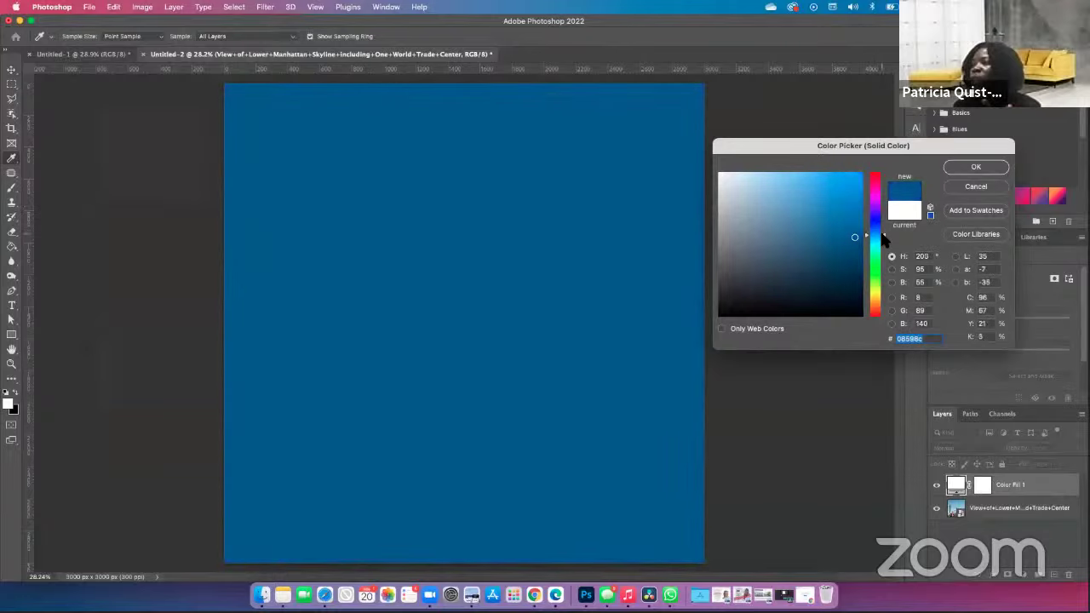
{"action": "left_click", "coordinate": [976, 166]}
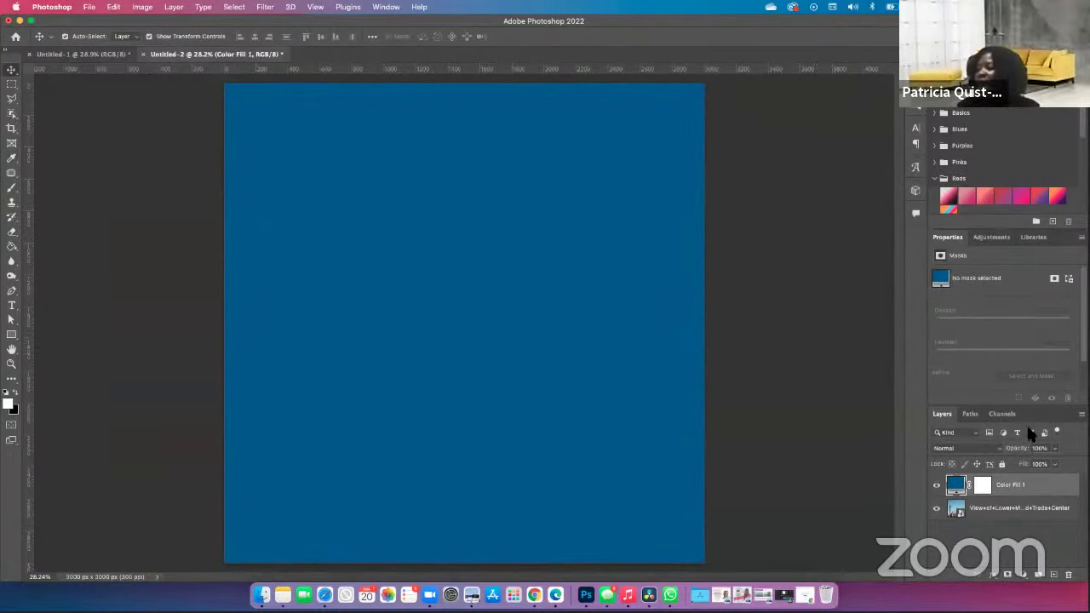
Lower the blue fill layer's opacity to 71%
{"action": "left_click", "coordinate": [1055, 448]}
{"action": "left_click_drag", "start_coordinate": [1053, 465], "coordinate": [1038, 465]}
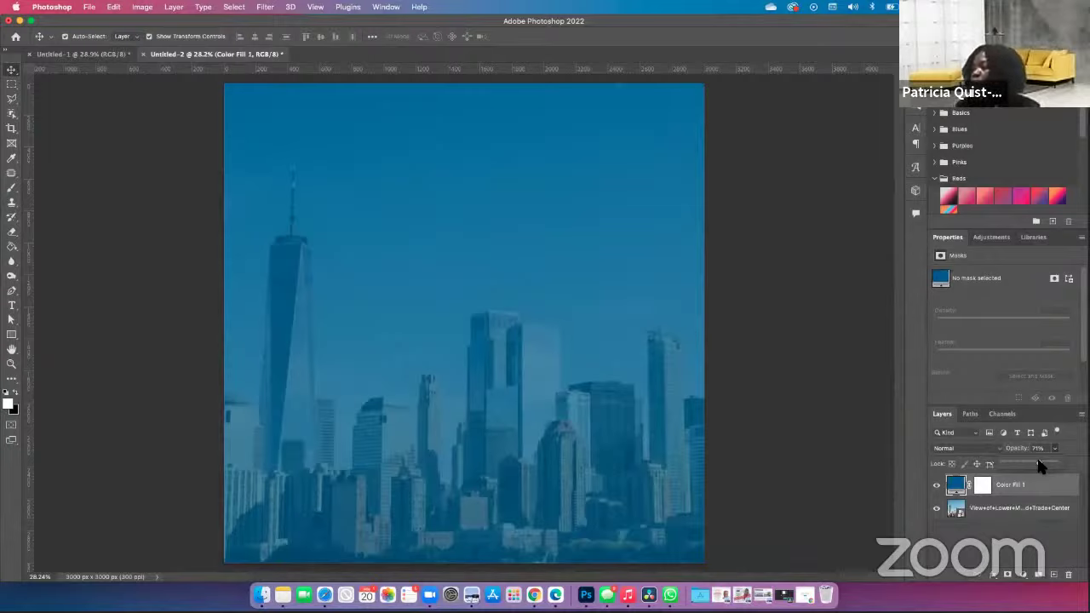
{"action": "left_click", "coordinate": [1024, 575]}
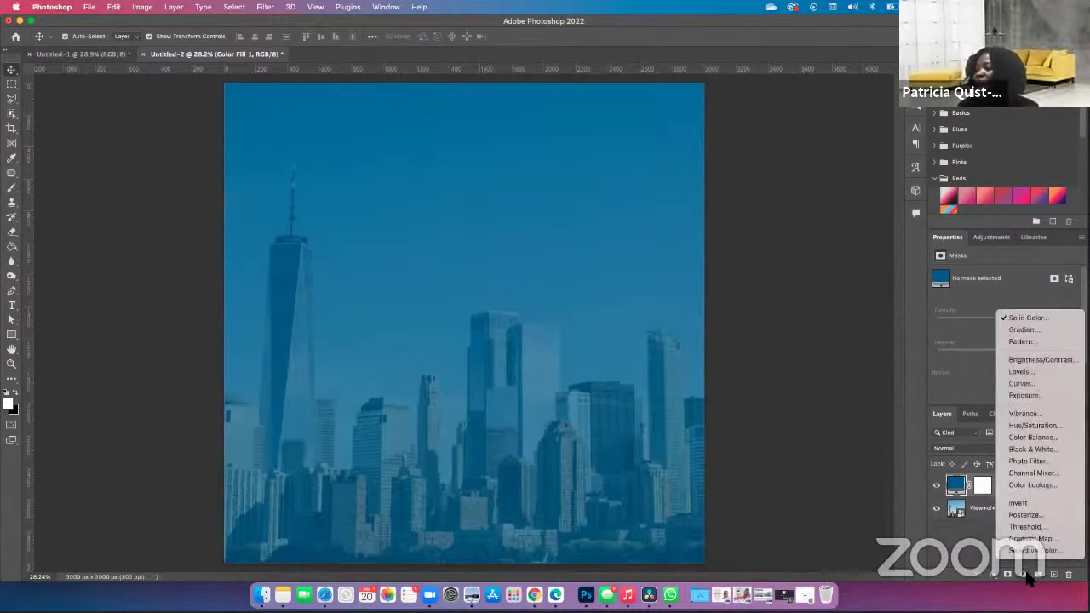
Add a Gradient Fill layer and bring up its Gradient Editor
{"action": "left_click", "coordinate": [1035, 331]}
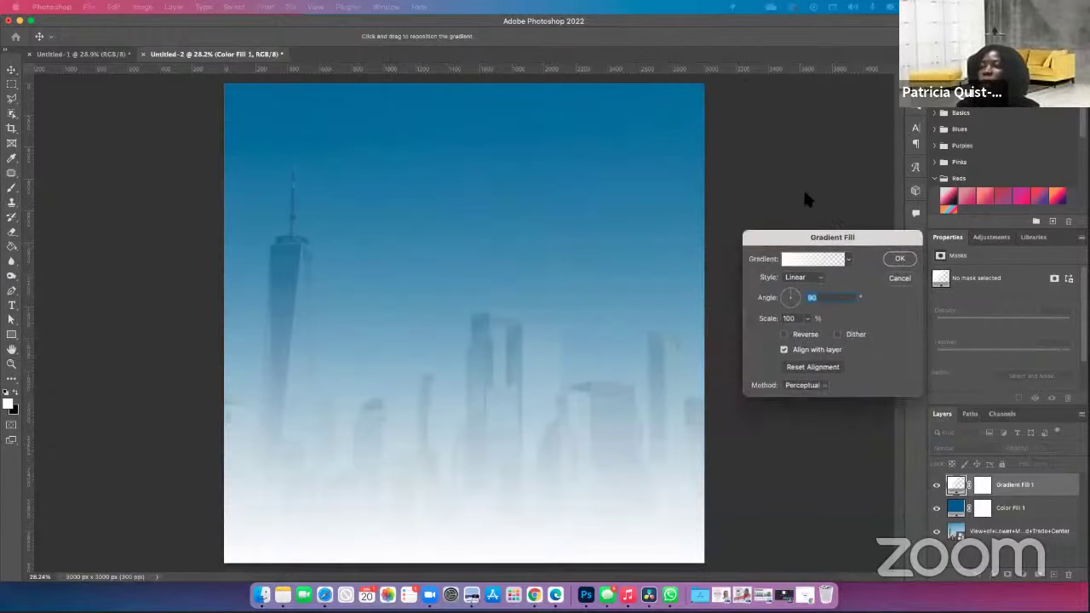
{"action": "left_click_drag", "start_coordinate": [791, 231], "coordinate": [686, 117]}
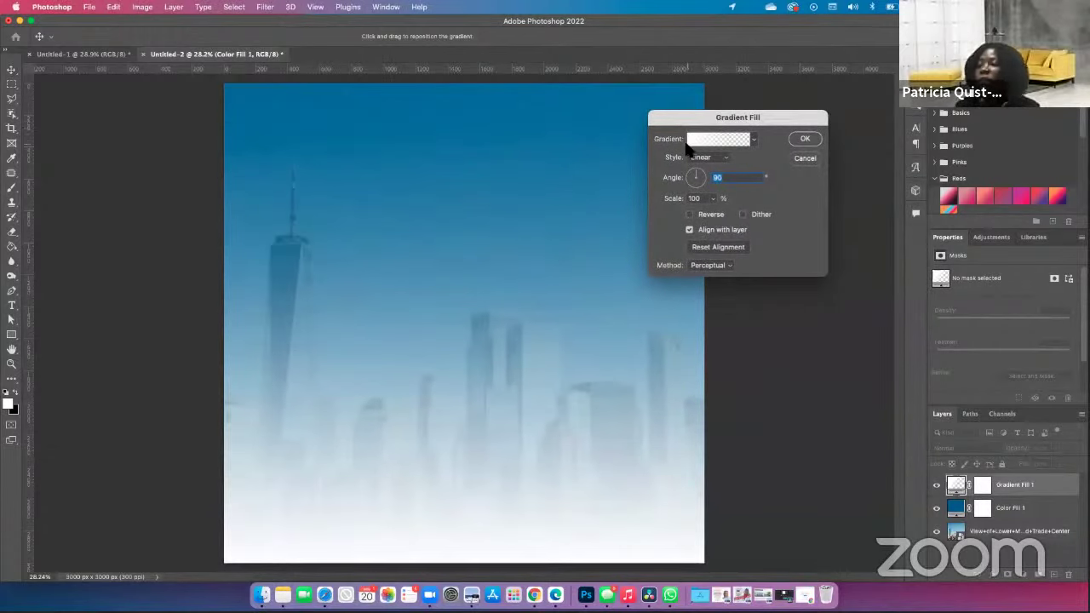
{"action": "left_click", "coordinate": [696, 140]}
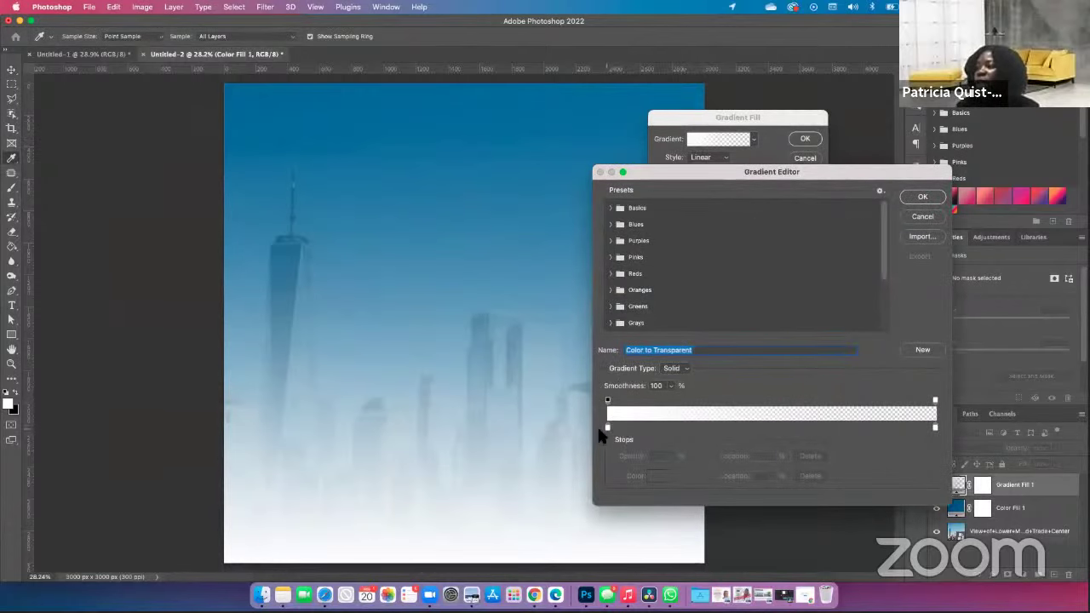
Set the gradient's left colour stop to dark navy #082940
{"action": "left_click", "coordinate": [607, 427]}
{"action": "left_click", "coordinate": [663, 478]}
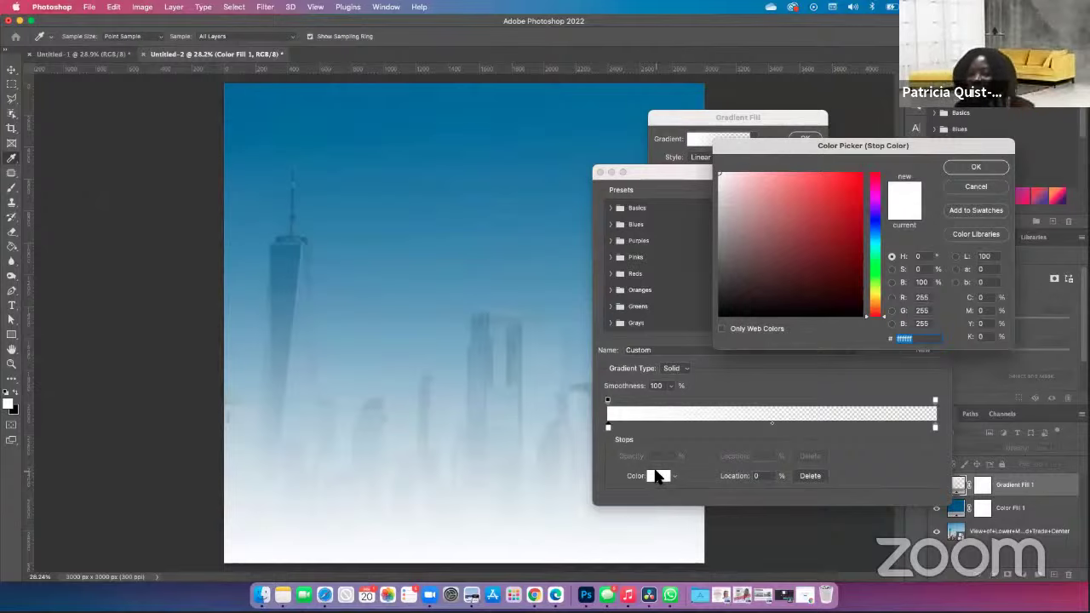
{"action": "left_click", "coordinate": [875, 224]}
{"action": "left_click", "coordinate": [875, 230]}
{"action": "left_click", "coordinate": [858, 261]}
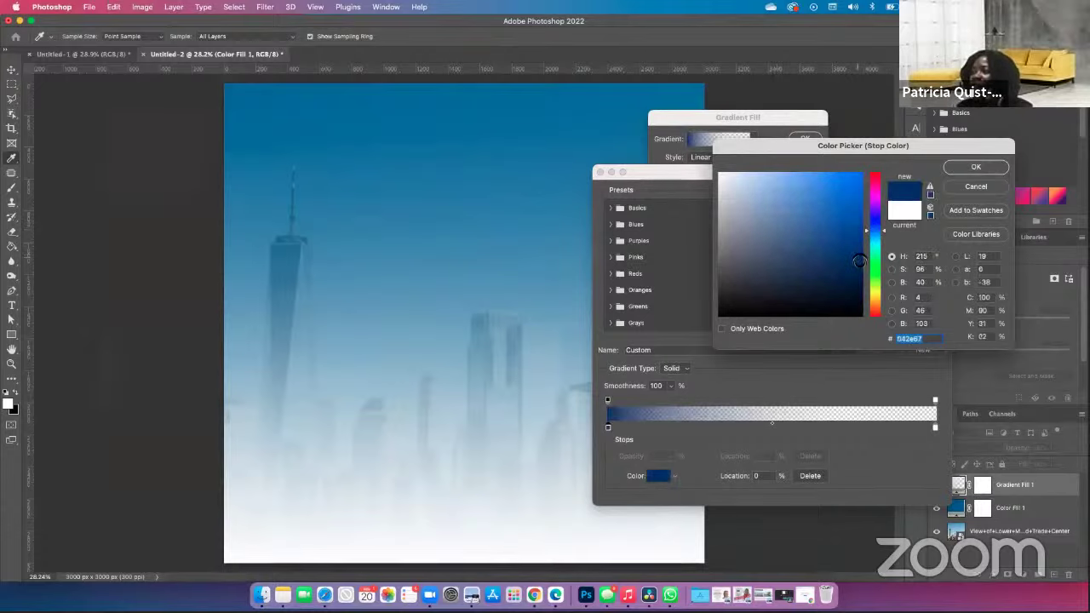
{"action": "left_click", "coordinate": [874, 234]}
{"action": "left_click", "coordinate": [851, 253]}
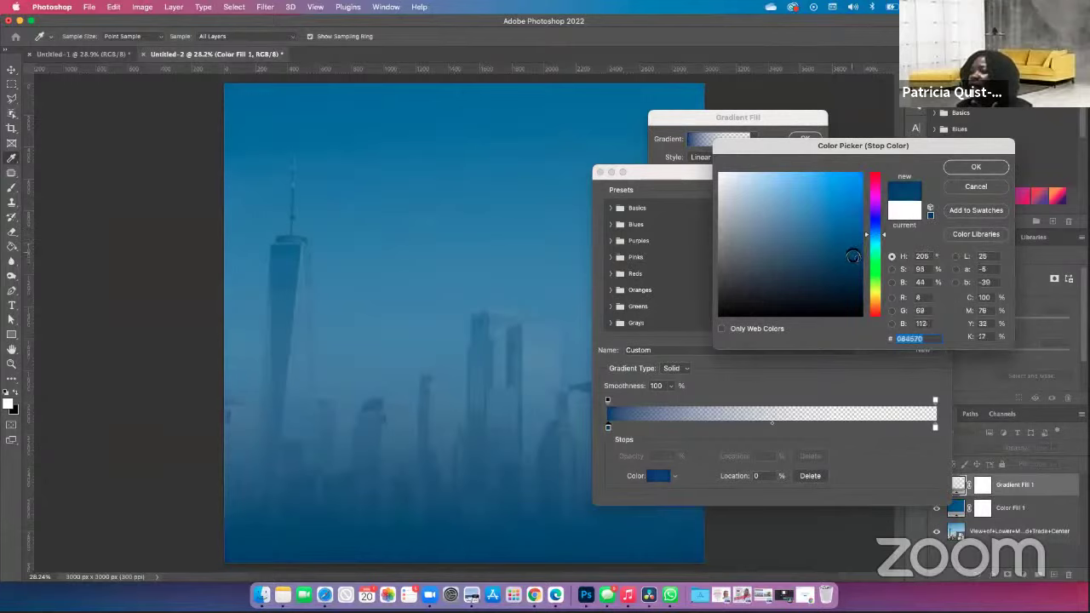
{"action": "left_click", "coordinate": [845, 282]}
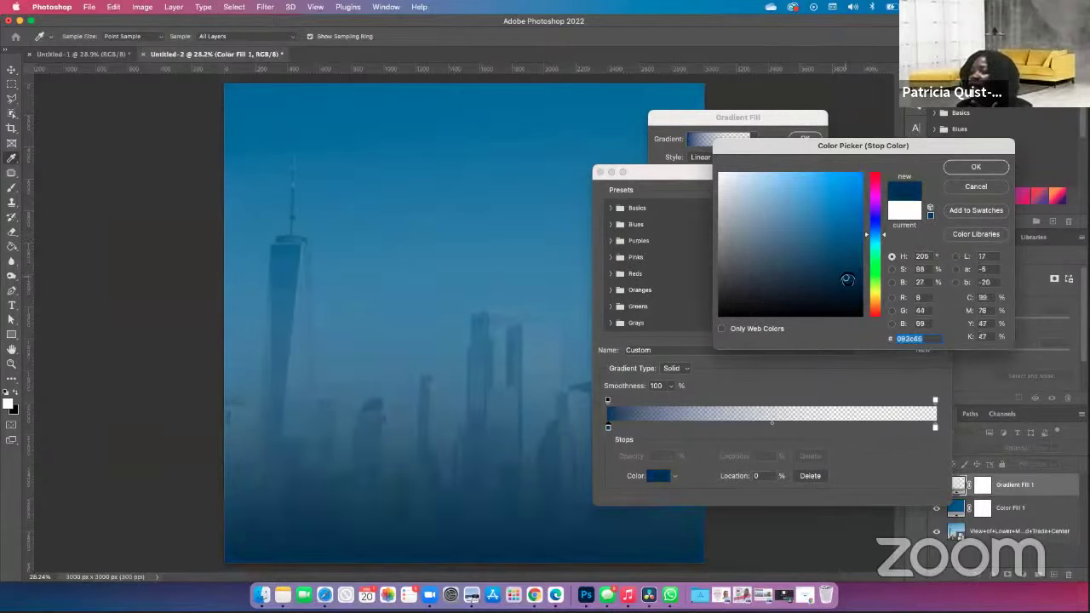
{"action": "left_click", "coordinate": [845, 283]}
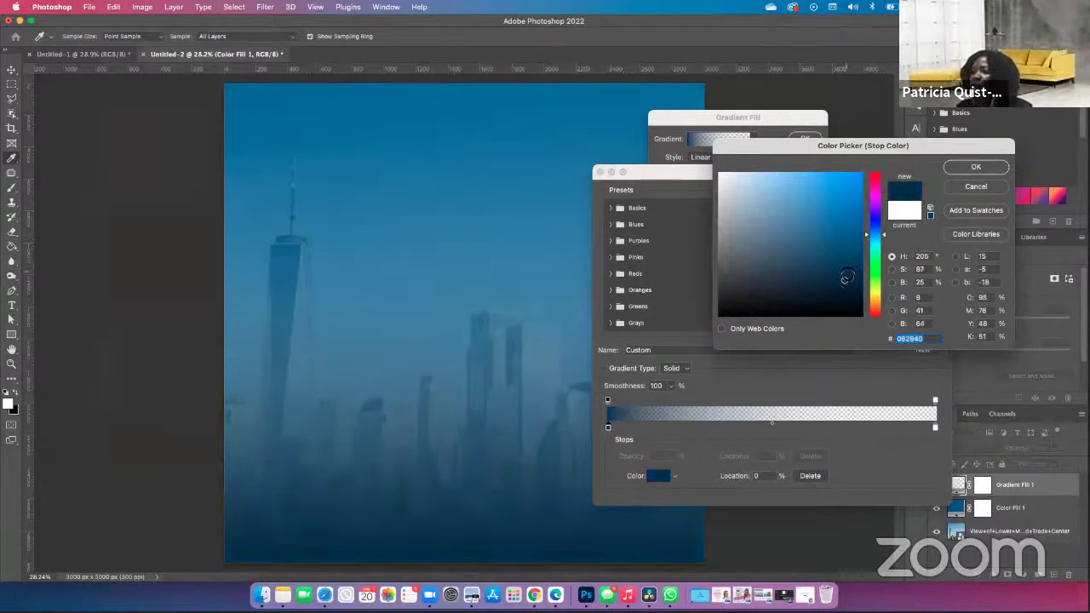
{"action": "left_click", "coordinate": [962, 167]}
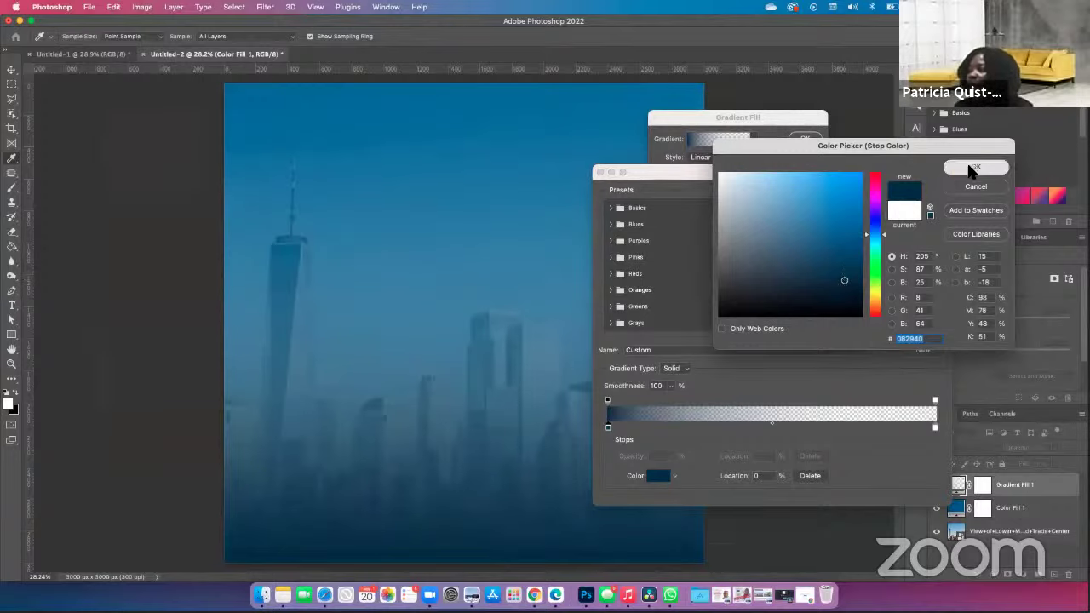
Set the gradient's right colour stop to pale near-white #eeeff1
{"action": "left_click", "coordinate": [935, 429]}
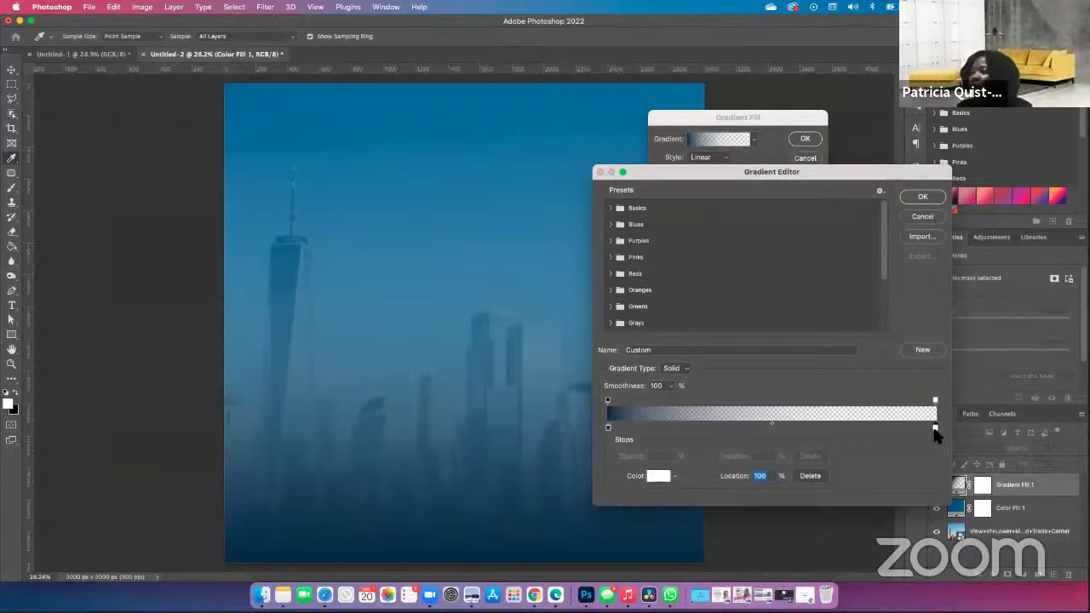
{"action": "left_click", "coordinate": [657, 476]}
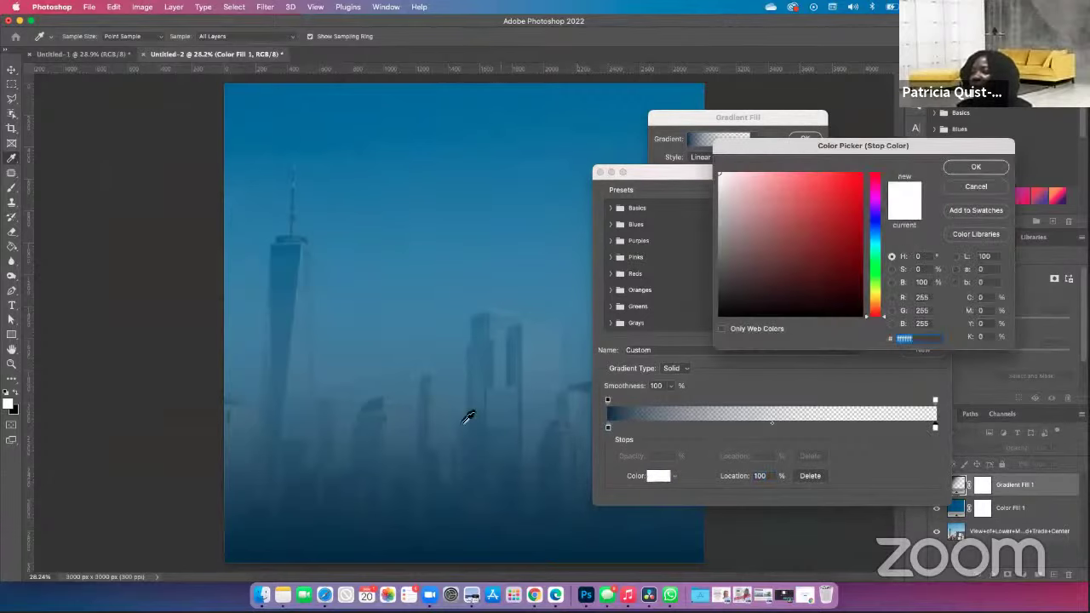
{"action": "left_click", "coordinate": [657, 530]}
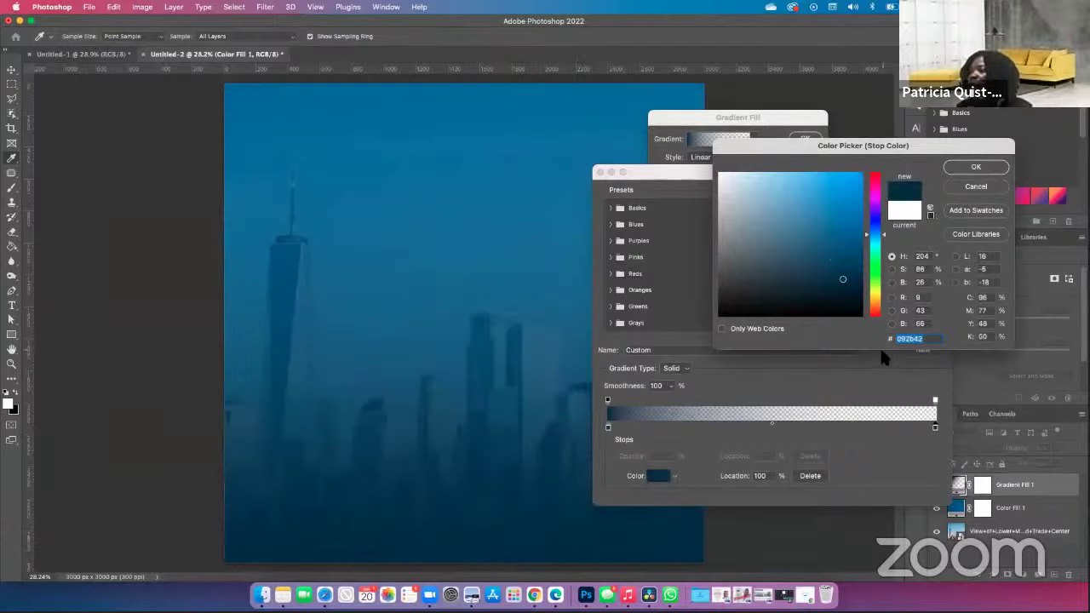
{"action": "left_click", "coordinate": [745, 199]}
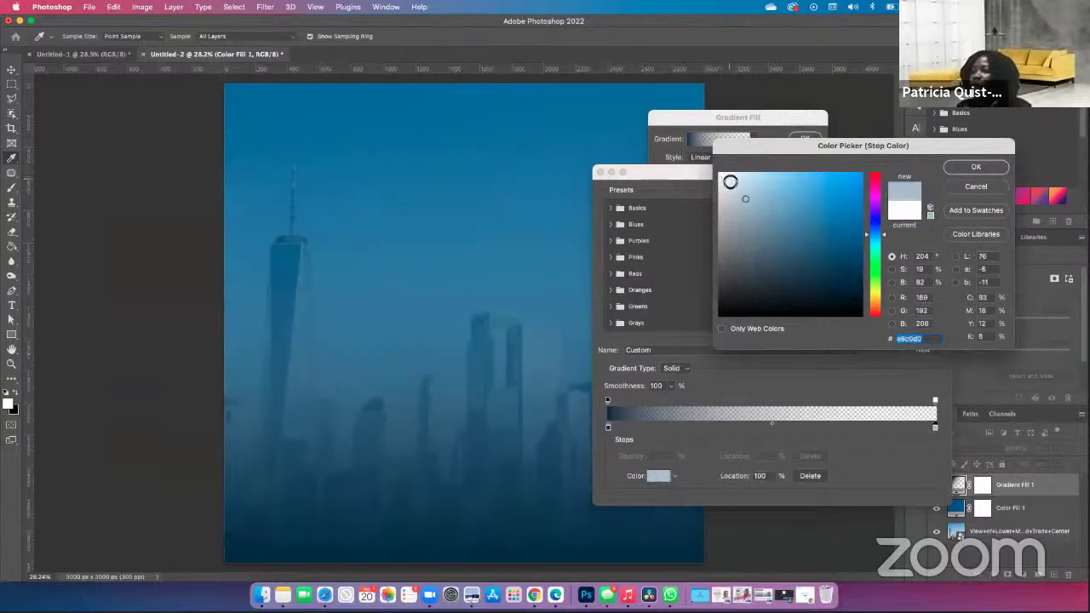
{"action": "left_click", "coordinate": [731, 181]}
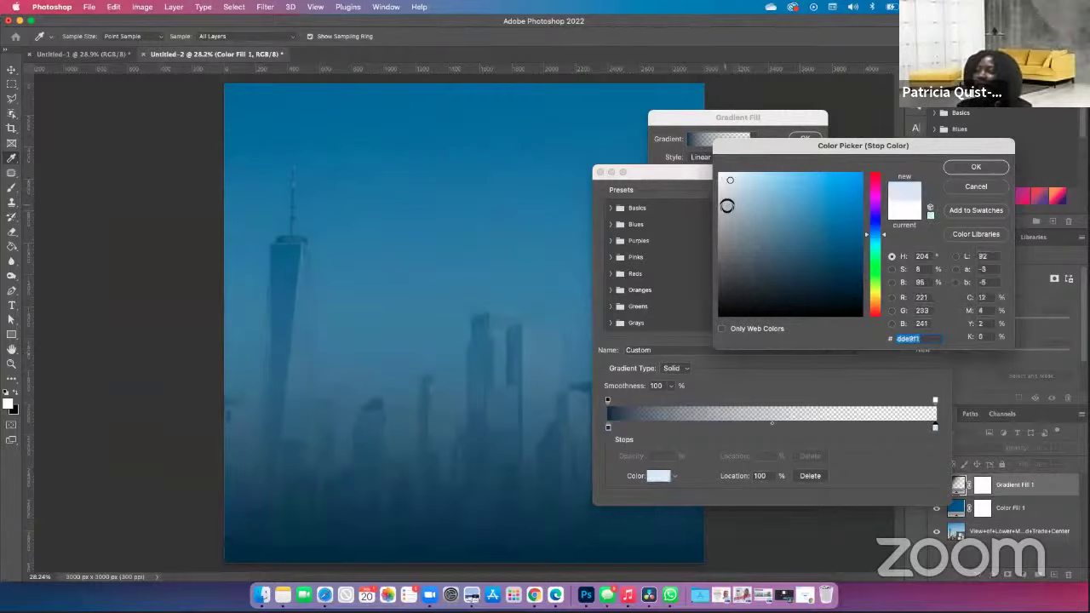
{"action": "left_click_drag", "start_coordinate": [724, 208], "coordinate": [723, 181]}
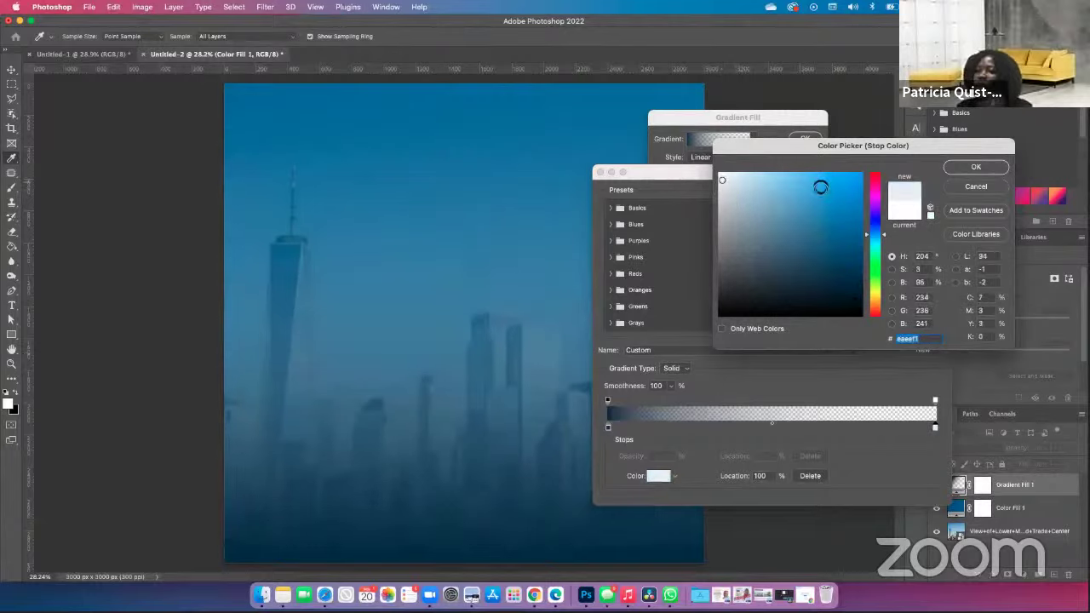
{"action": "left_click", "coordinate": [976, 168]}
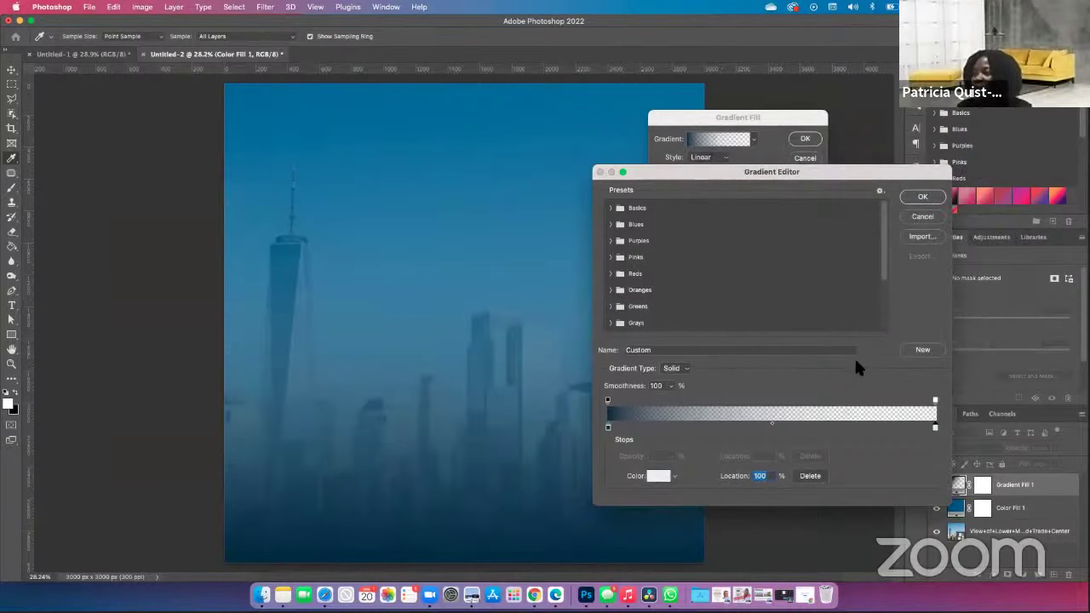
Keep the gradient colours, set a Linear angle of -40.16°, and apply the Gradient Fill
{"action": "left_click", "coordinate": [923, 198]}
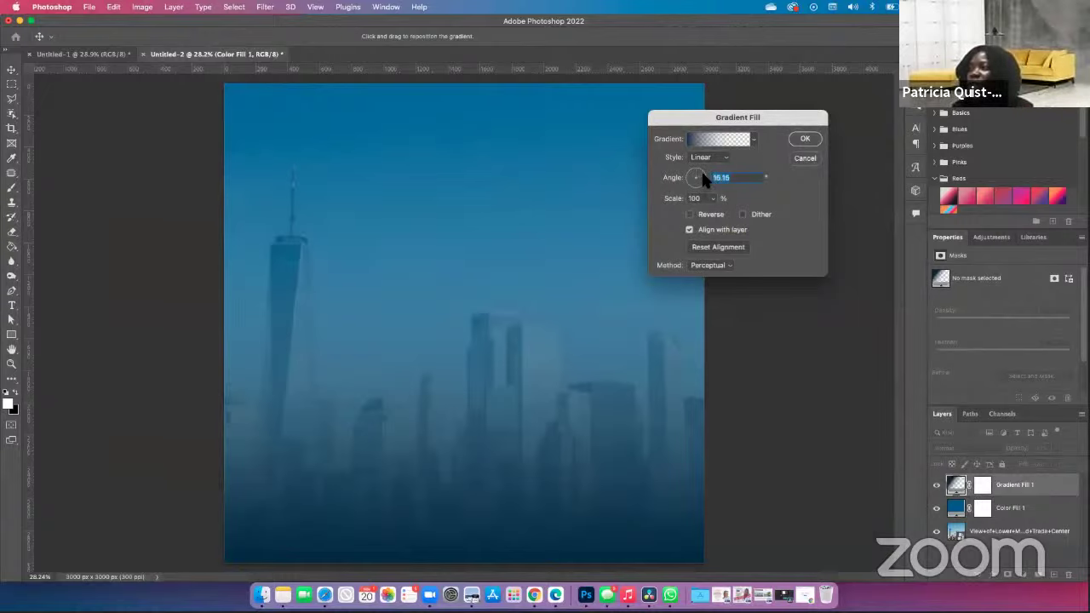
{"action": "left_click_drag", "start_coordinate": [701, 171], "coordinate": [700, 183]}
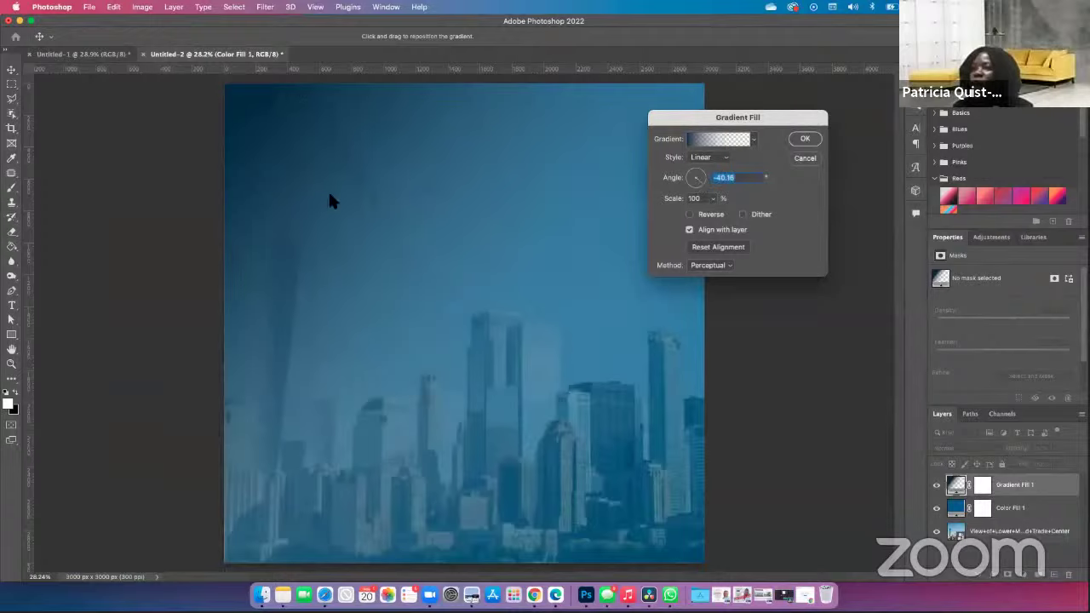
{"action": "left_click", "coordinate": [805, 139]}
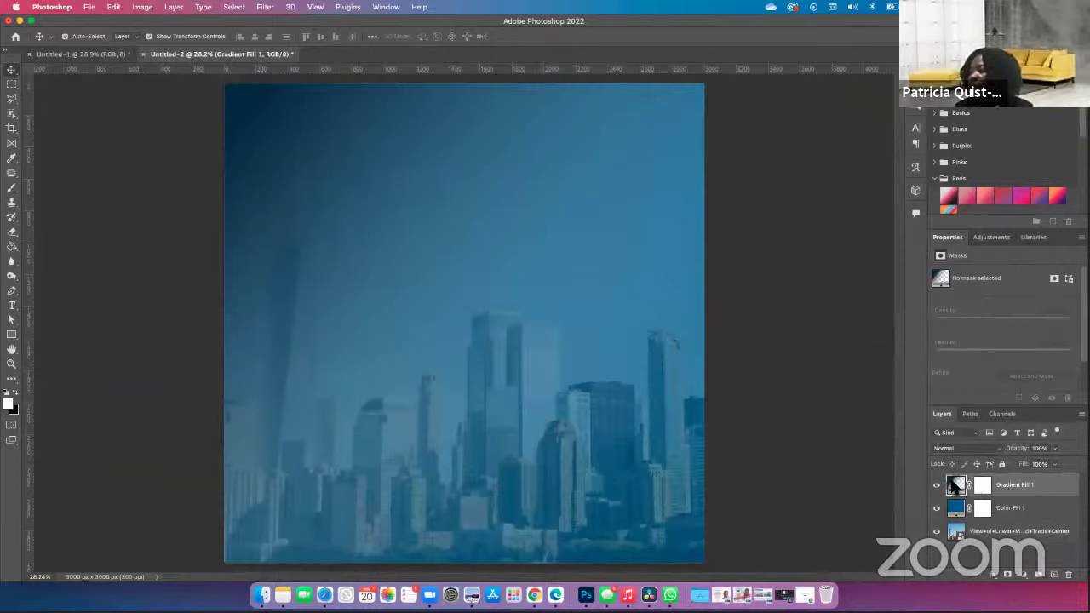
Move Gradient Fill 1's dark navy stop to 31% location and apply the change
{"action": "double_click", "coordinate": [954, 486]}
{"action": "left_click", "coordinate": [721, 139]}
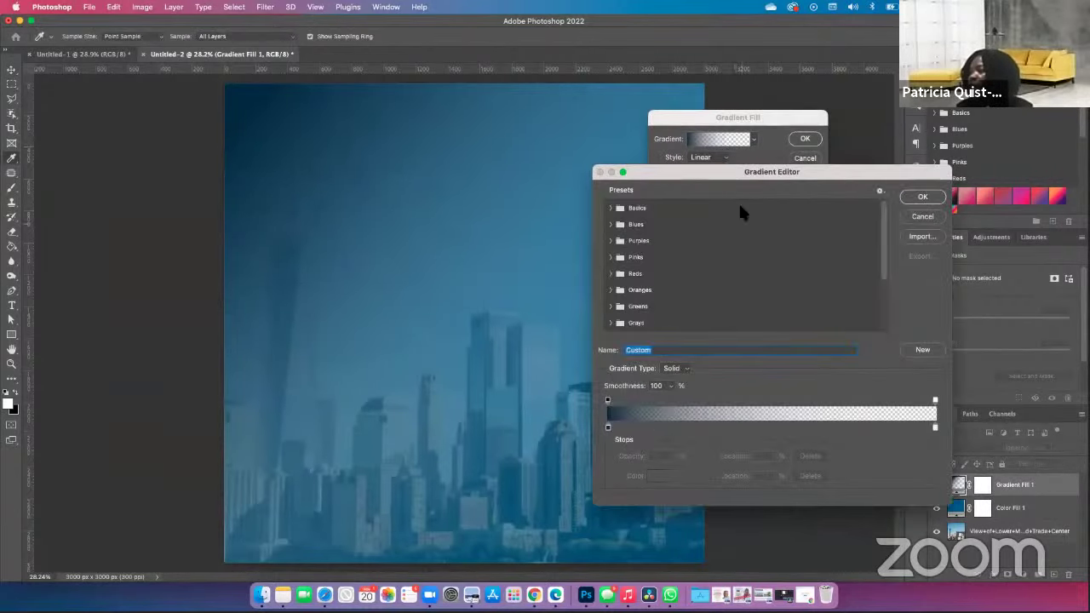
{"action": "left_click", "coordinate": [634, 426]}
{"action": "left_click_drag", "start_coordinate": [644, 428], "coordinate": [711, 435]}
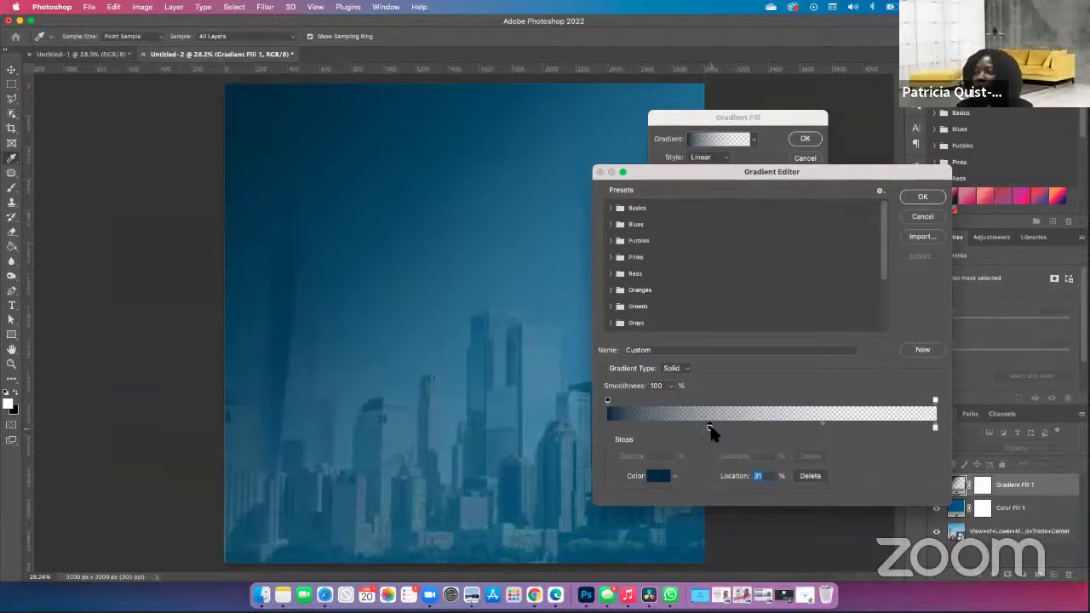
{"action": "left_click", "coordinate": [922, 197]}
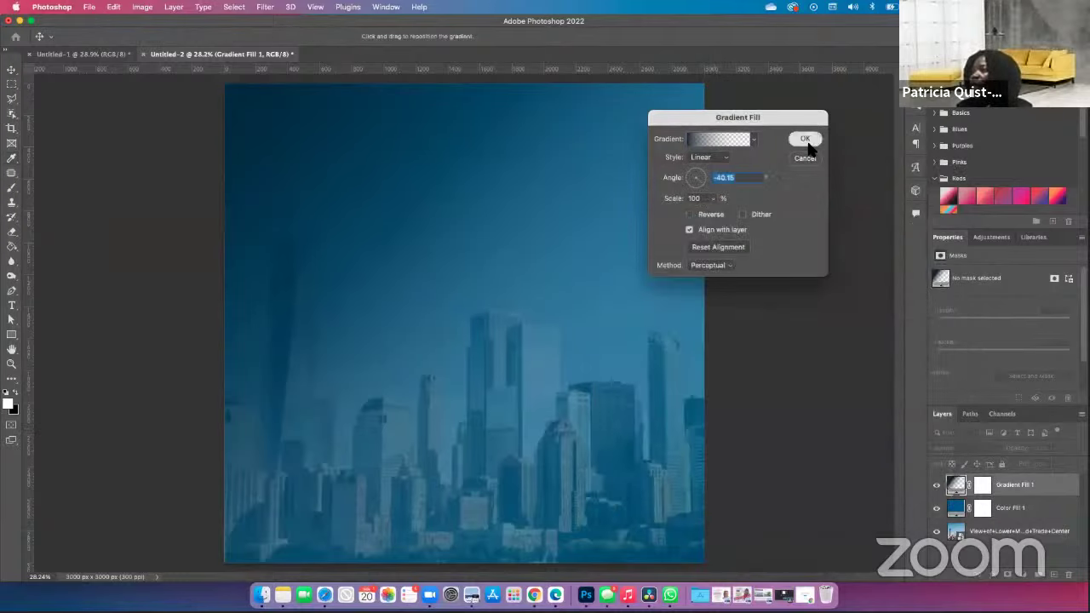
{"action": "left_click", "coordinate": [805, 139]}
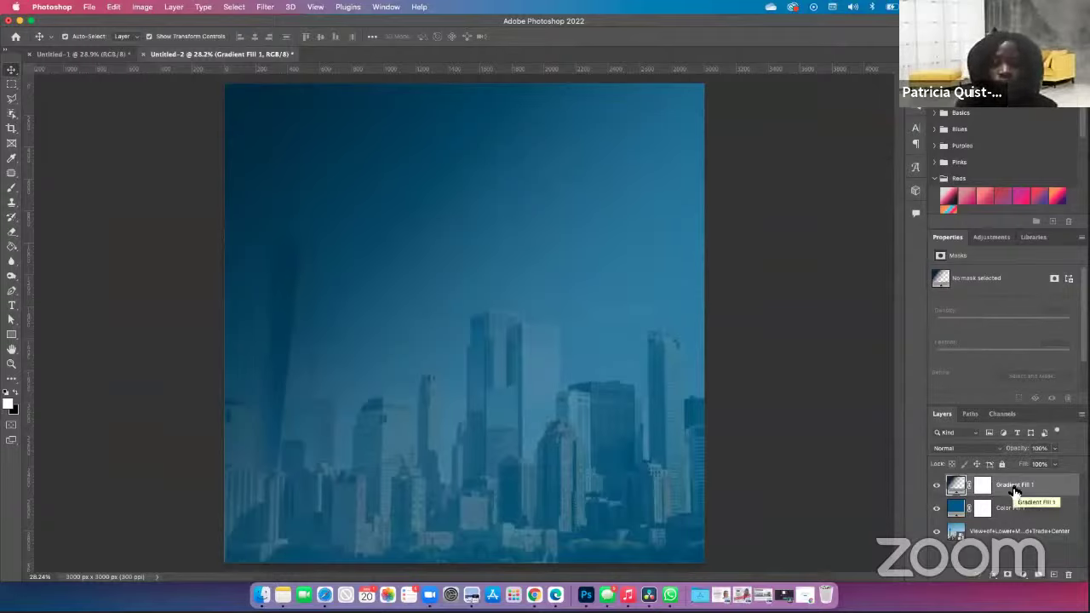
Duplicate Gradient Fill 1 and set the copy's angle to 134.56°
{"action": "key", "text": "super+j"}
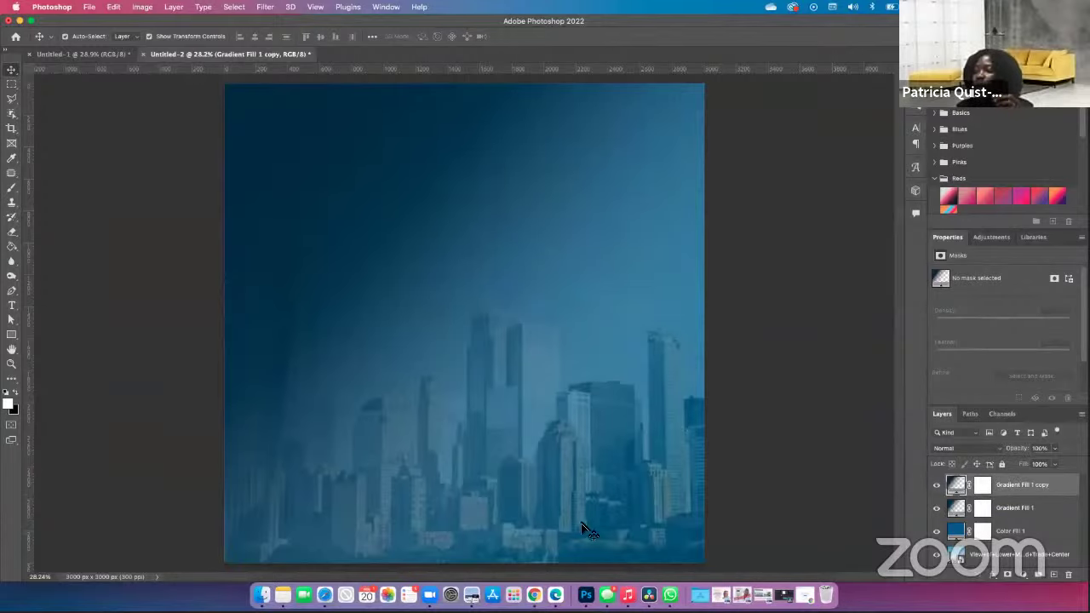
{"action": "double_click", "coordinate": [957, 484]}
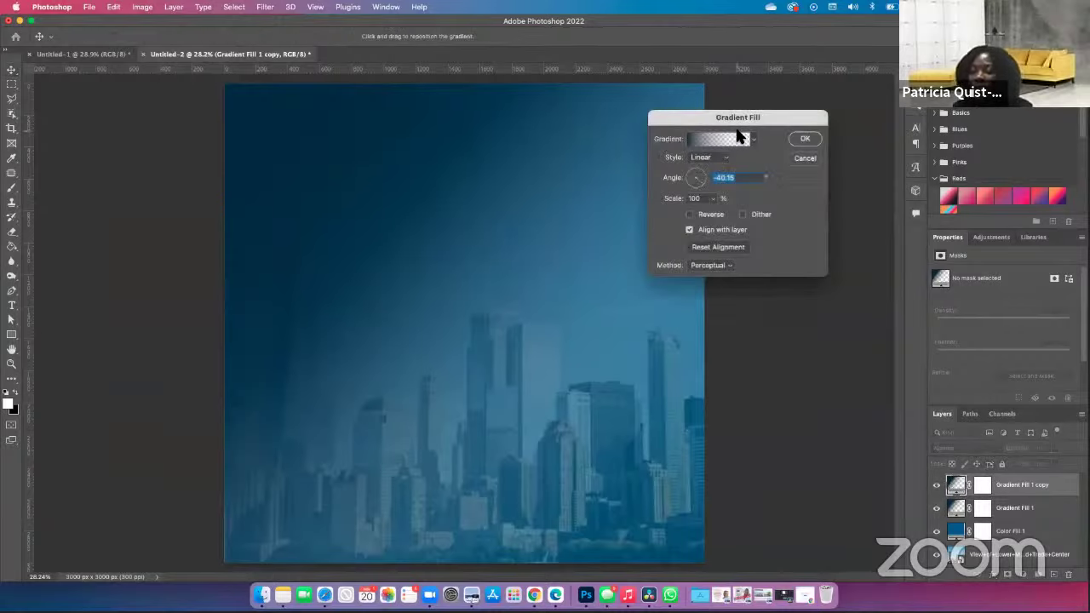
{"action": "left_click", "coordinate": [691, 176]}
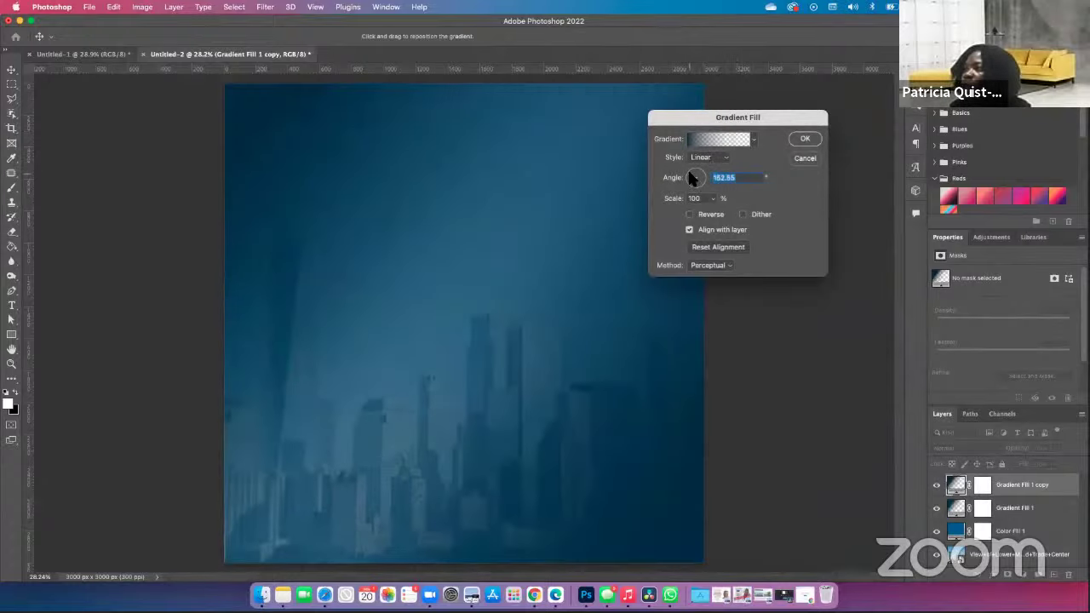
{"action": "left_click", "coordinate": [690, 174]}
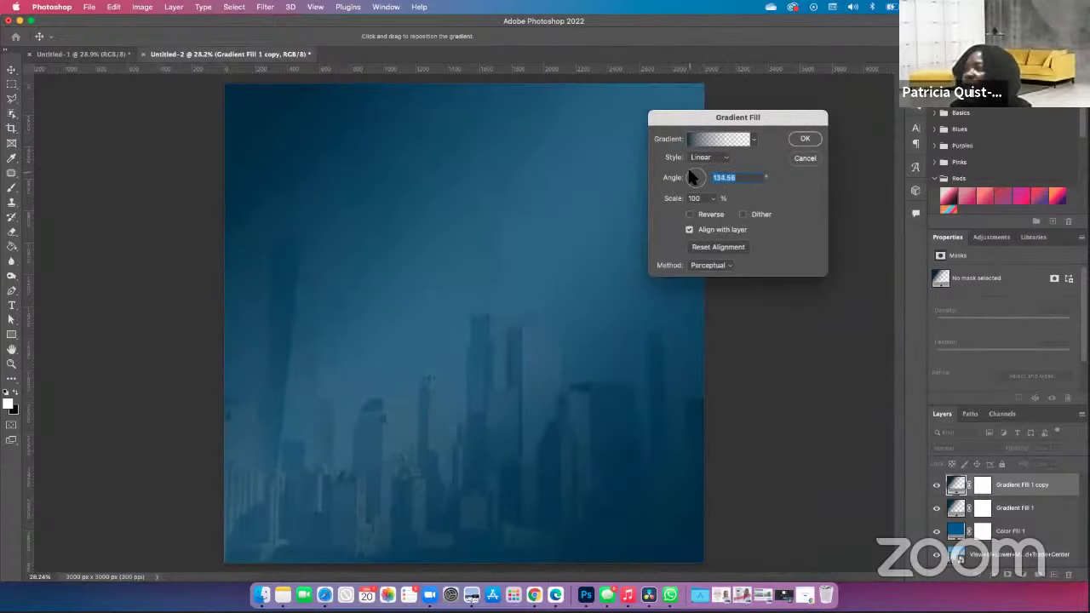
{"action": "left_click", "coordinate": [802, 141]}
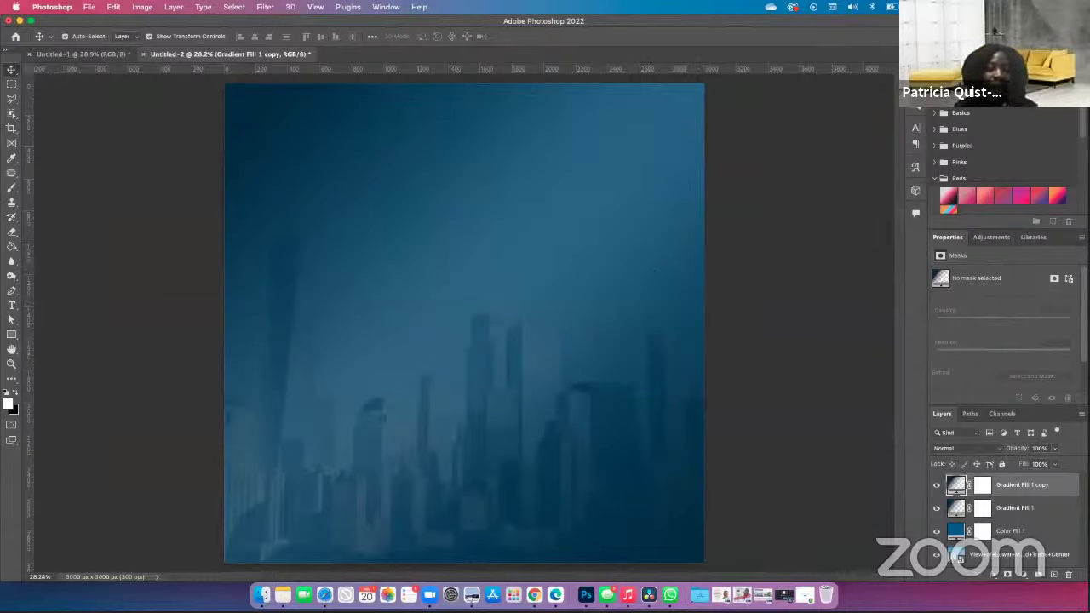
Place cloud.png across the top of the skyline at 83% opacity
{"action": "left_click_drag", "start_coordinate": [0, 577], "coordinate": [484, 151]}
{"action": "key", "text": "Return"}
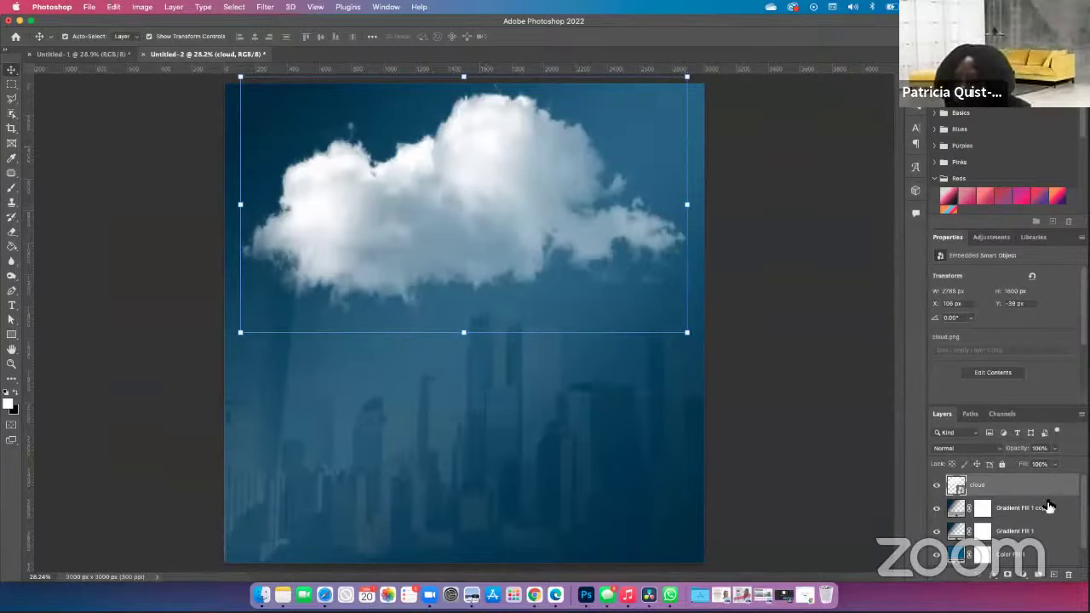
{"action": "left_click", "coordinate": [1056, 450]}
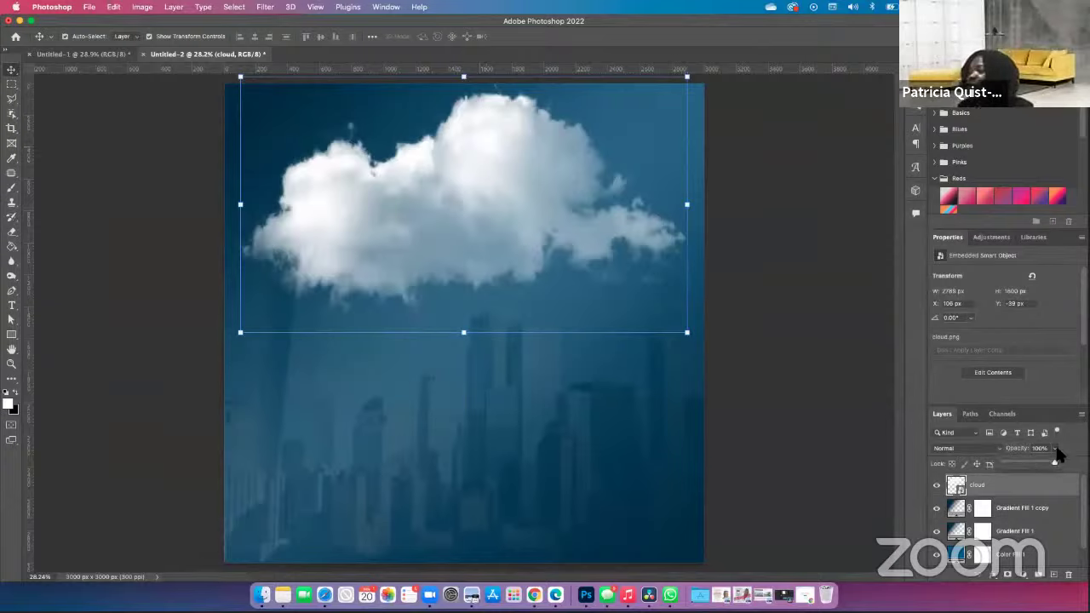
{"action": "left_click_drag", "start_coordinate": [1046, 463], "coordinate": [1044, 464]}
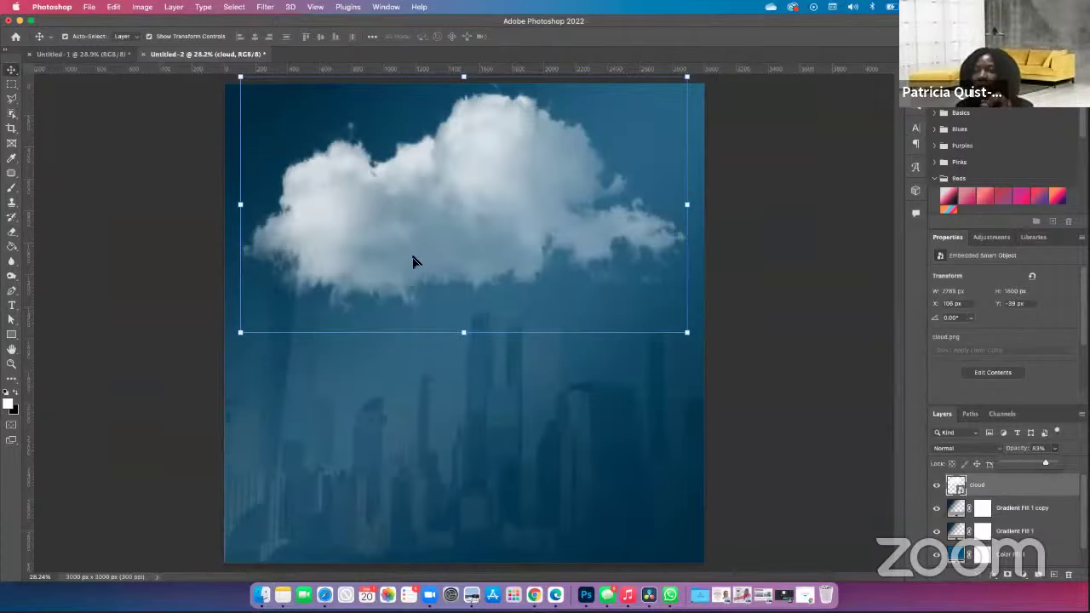
{"action": "left_click", "coordinate": [451, 243]}
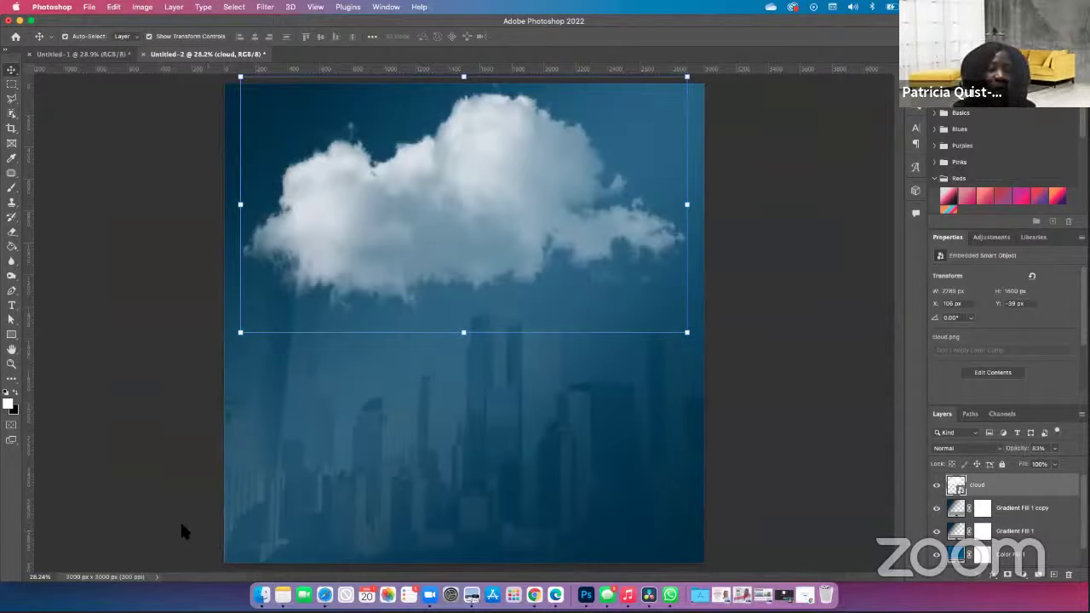
Place the halftone dot image, then move and enlarge it across the lower canvas
{"action": "left_click_drag", "start_coordinate": [98, 600], "coordinate": [338, 402]}
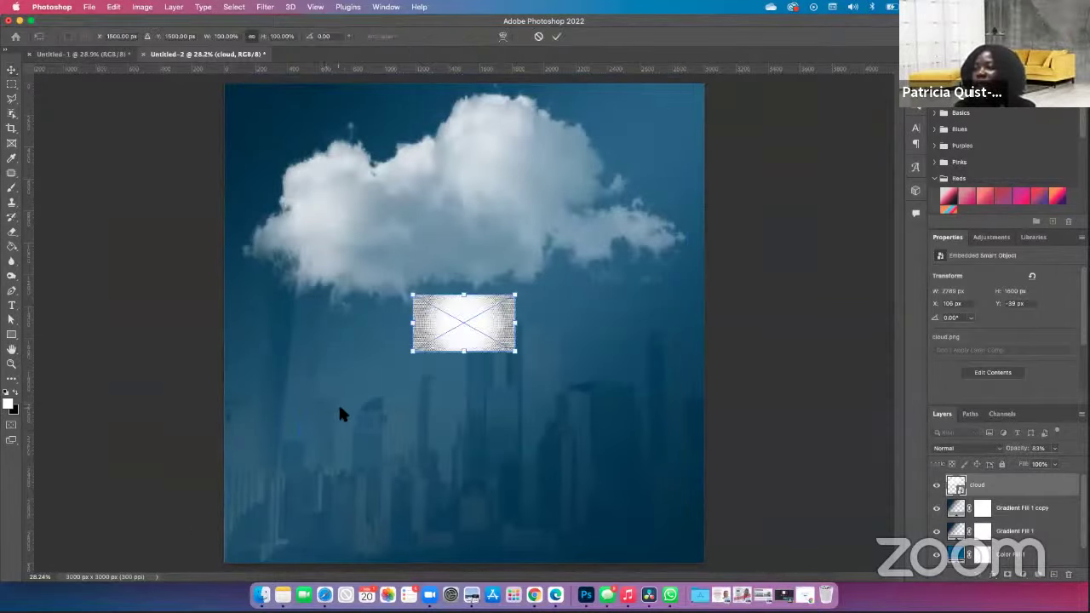
{"action": "key", "text": "Return"}
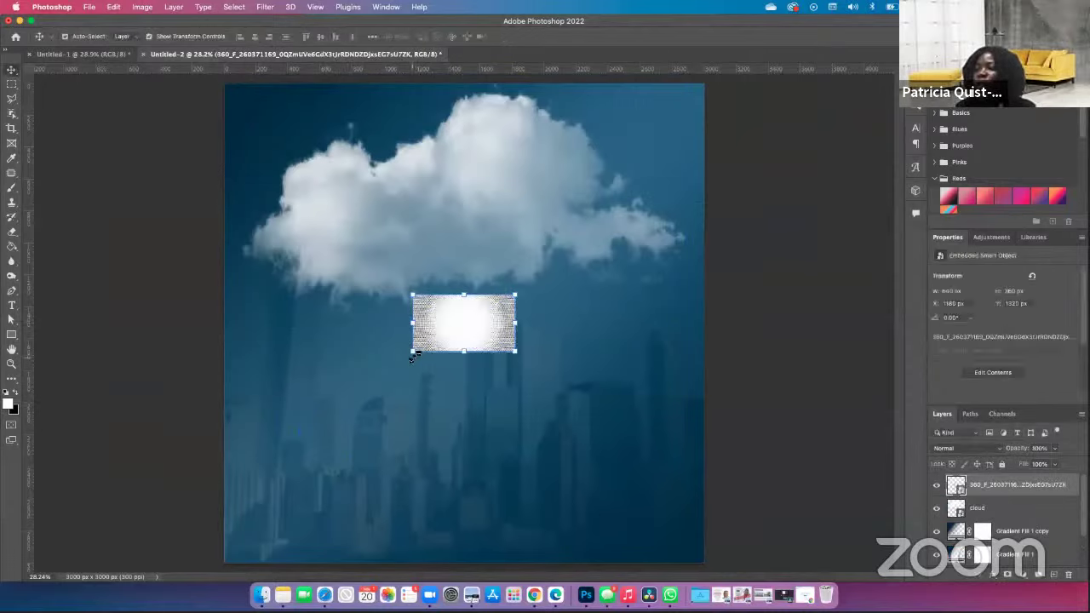
{"action": "left_click", "coordinate": [412, 351]}
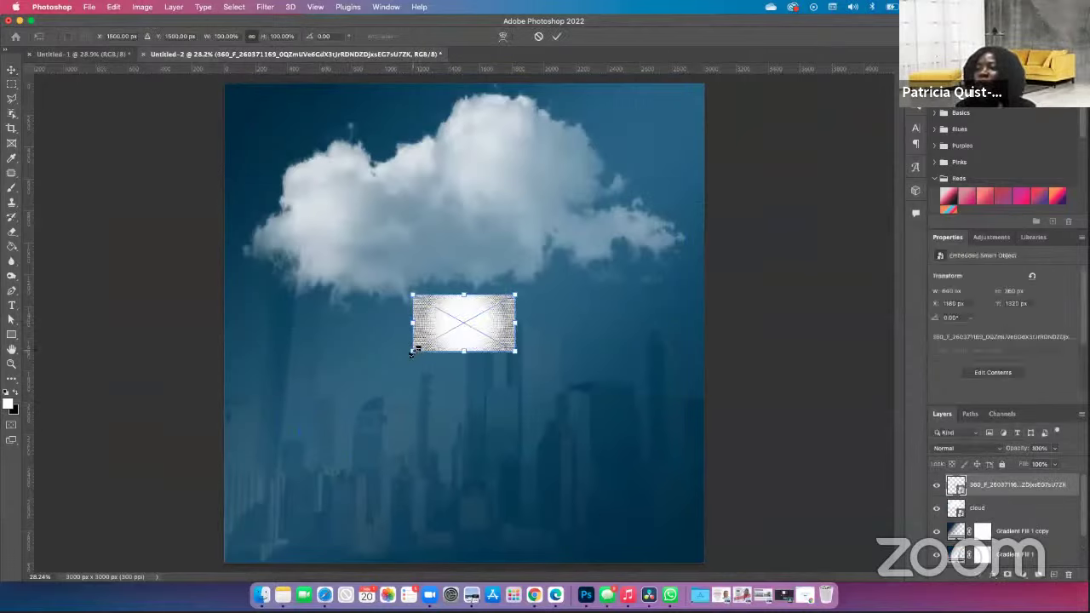
{"action": "left_click_drag", "start_coordinate": [414, 350], "coordinate": [249, 442]}
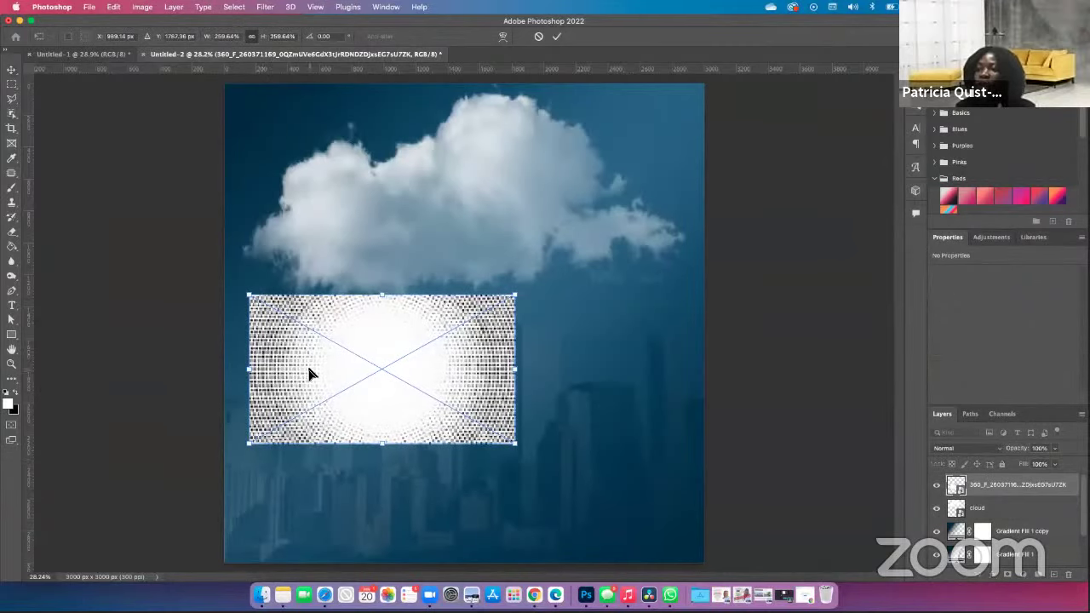
{"action": "key", "text": "Return"}
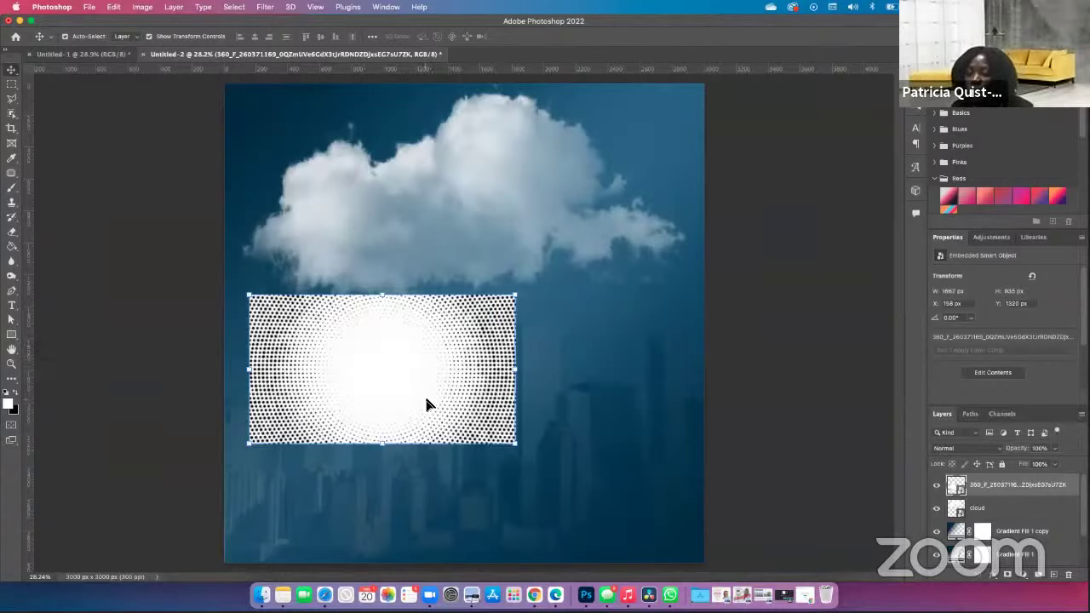
{"action": "left_click_drag", "start_coordinate": [388, 400], "coordinate": [355, 518]}
{"action": "key", "text": "super+t"}
{"action": "left_click_drag", "start_coordinate": [487, 415], "coordinate": [743, 272]}
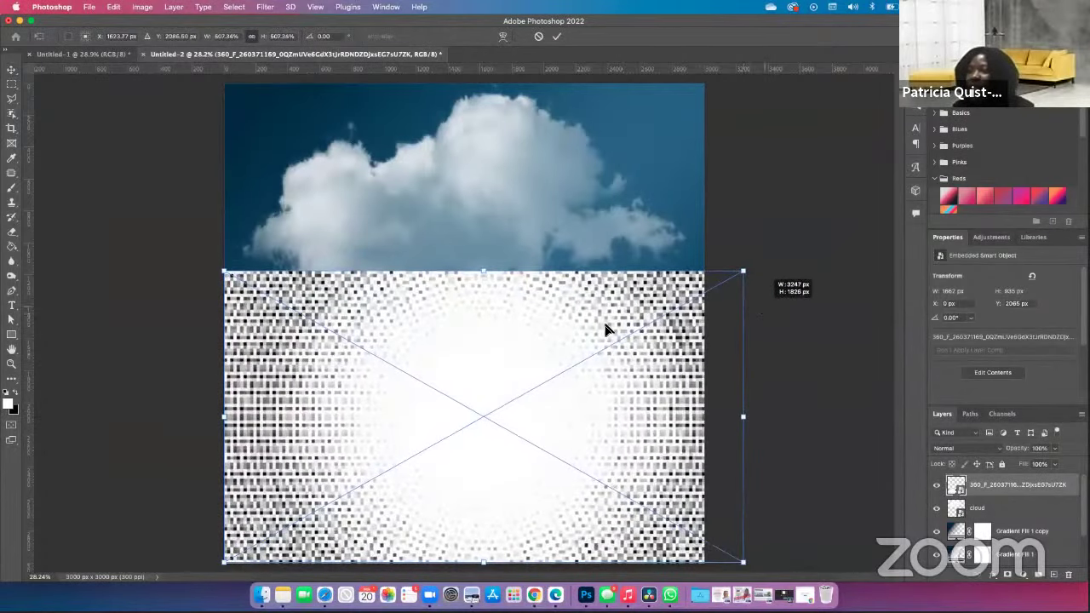
{"action": "key", "text": "Return"}
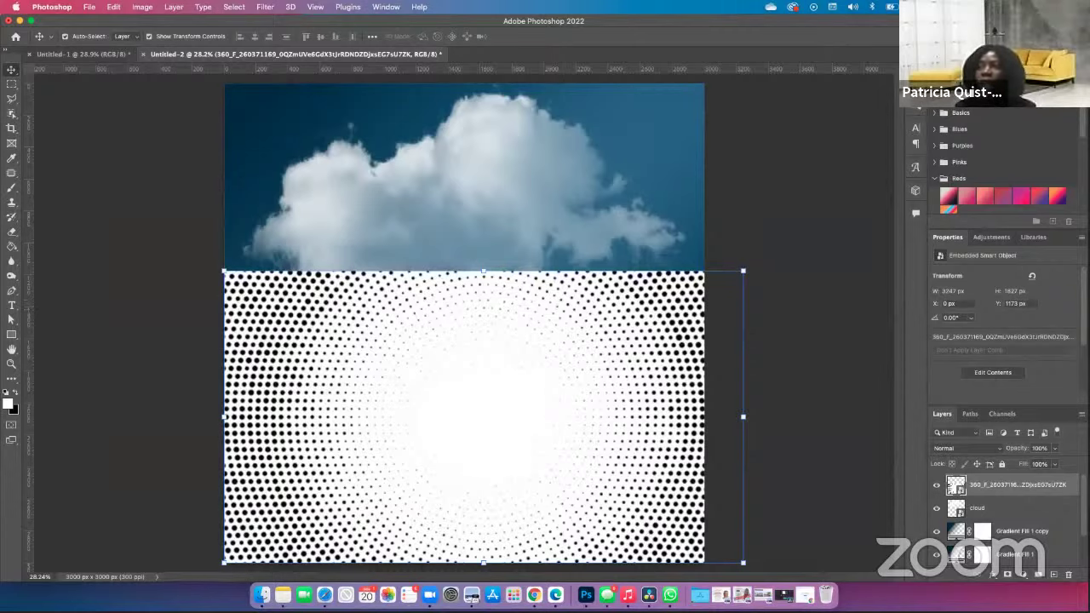
Apply Image > Adjustments > Invert to the halftone smart object layer
{"action": "left_click", "coordinate": [142, 7]}
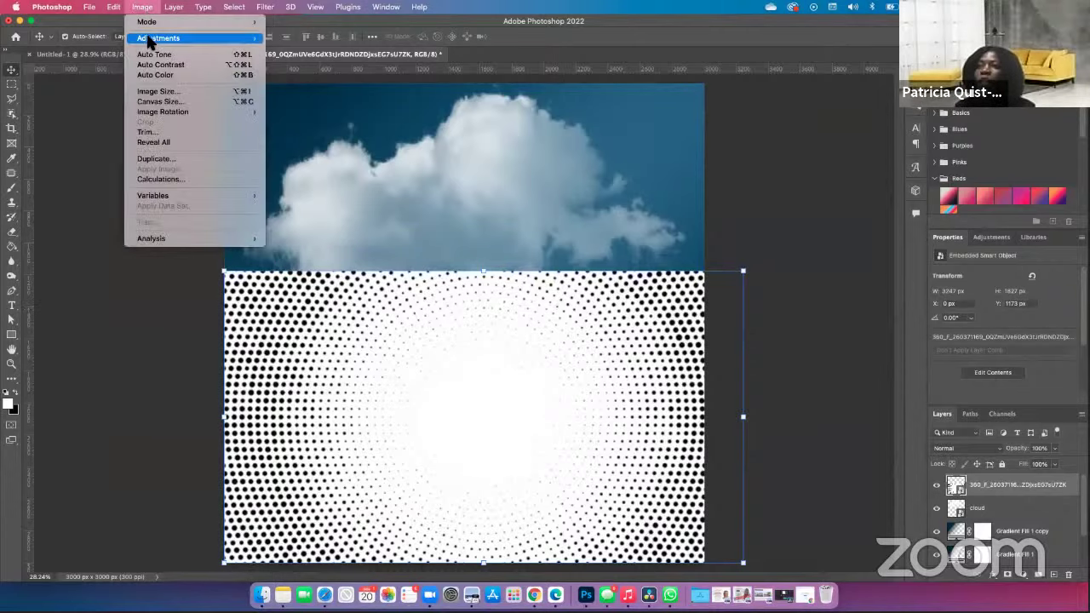
{"action": "mouse_move", "coordinate": [151, 39]}
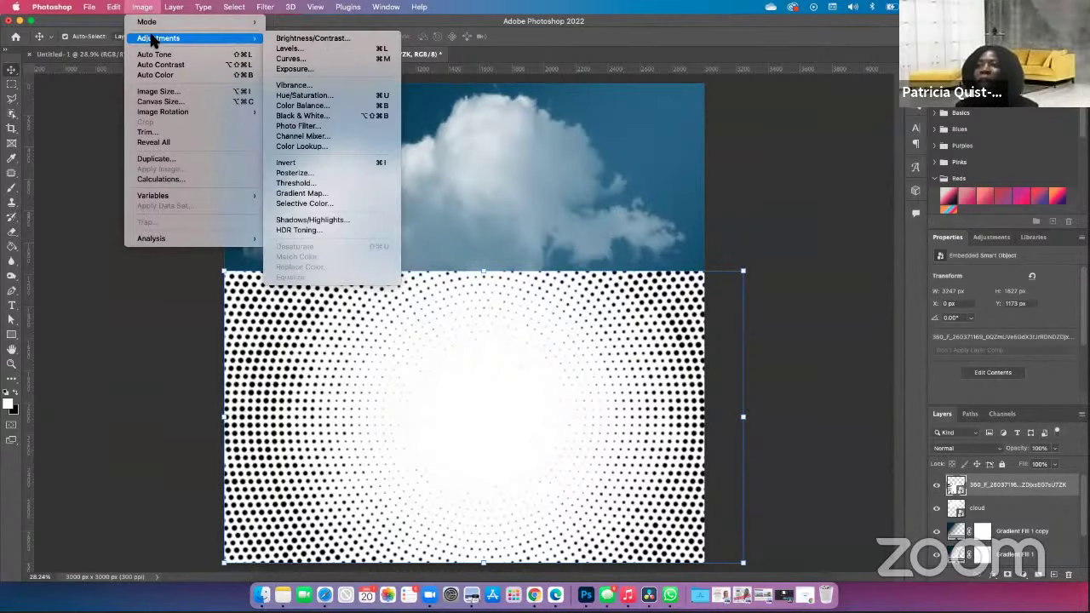
{"action": "left_click", "coordinate": [313, 168]}
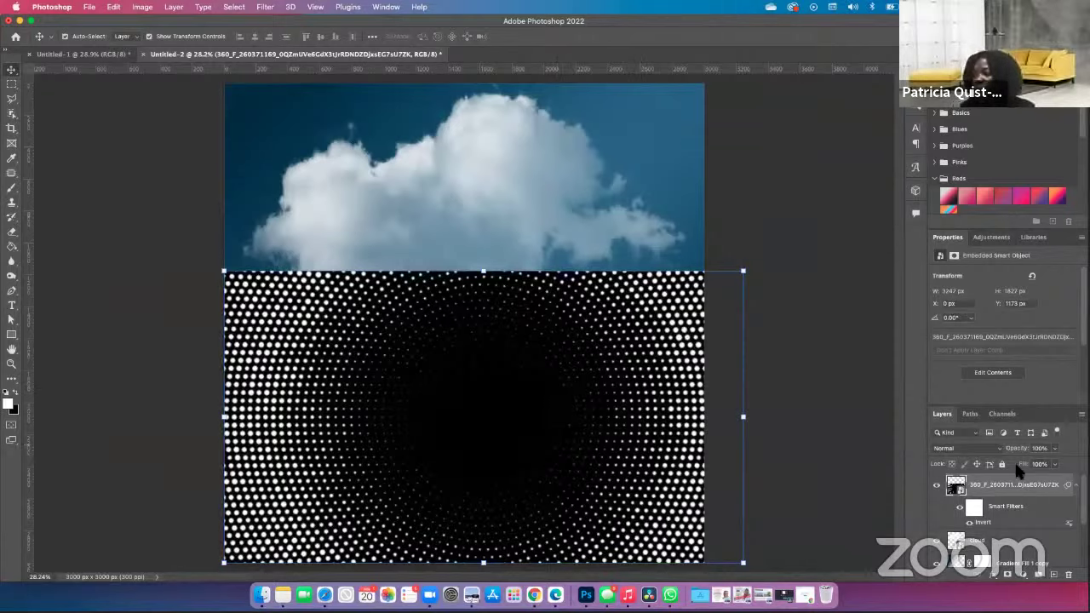
{"action": "left_click", "coordinate": [992, 451]}
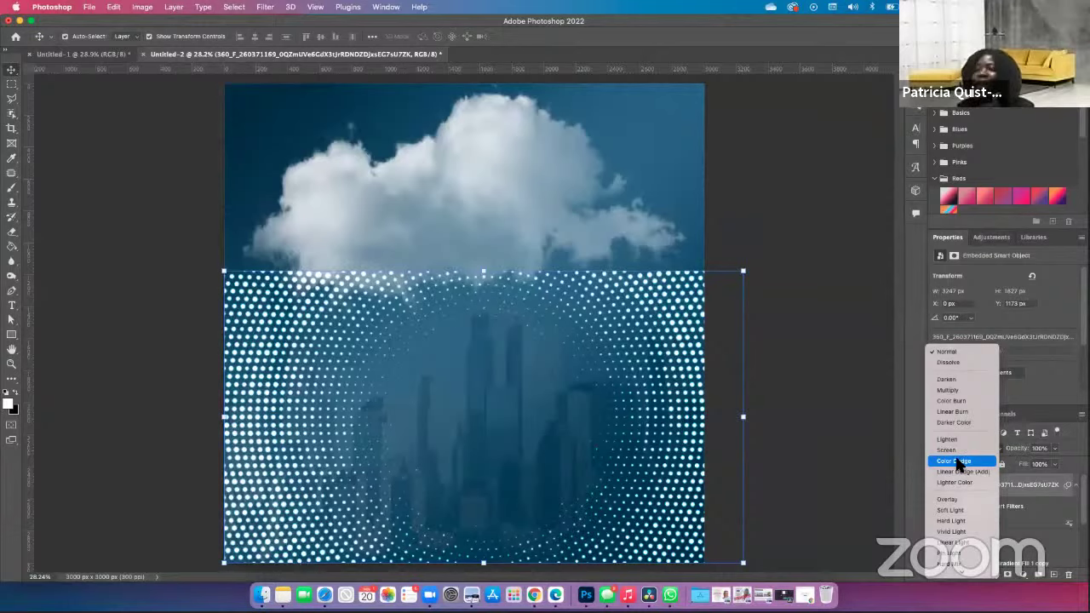
Set the halftone layer to Color Dodge and attach a white layer mask to it
{"action": "left_click", "coordinate": [957, 463]}
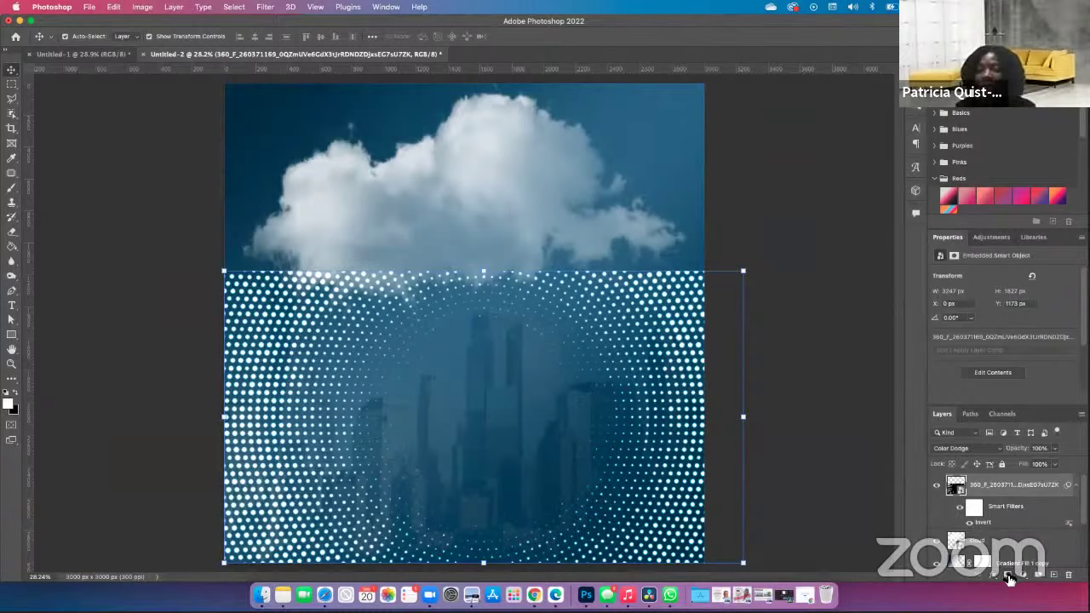
{"action": "left_click", "coordinate": [1009, 578]}
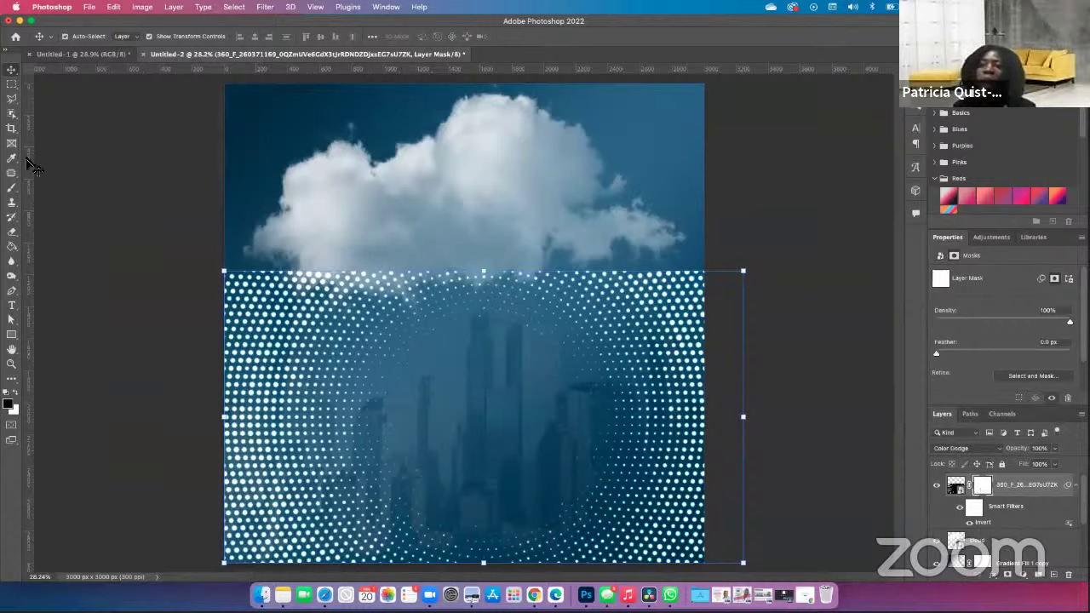
With a black brush, mask out the central and upper-right halftone dots
{"action": "left_click", "coordinate": [12, 188]}
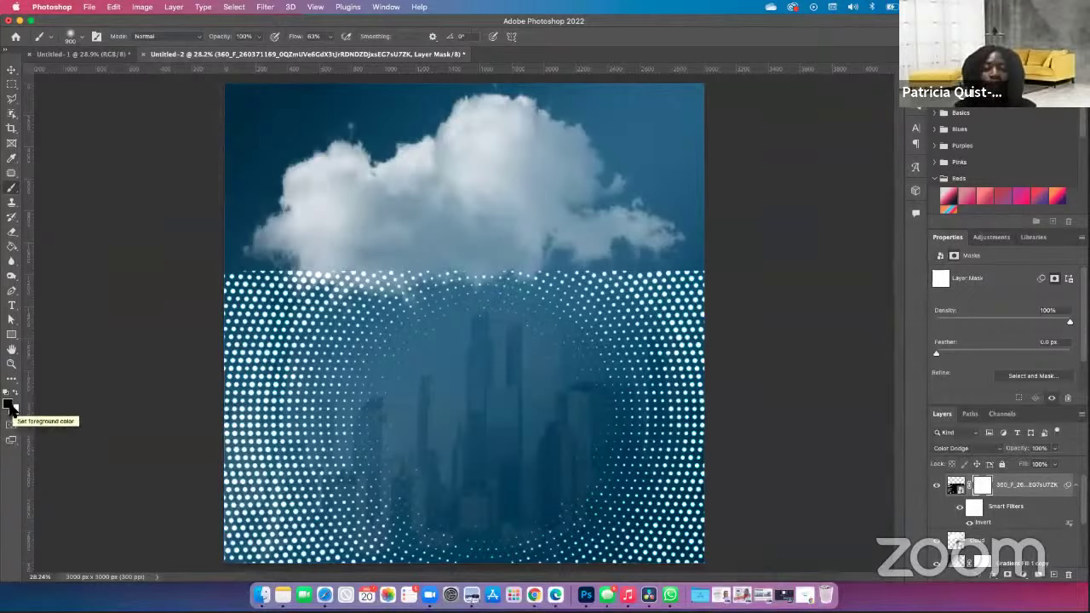
{"action": "left_click", "coordinate": [16, 395]}
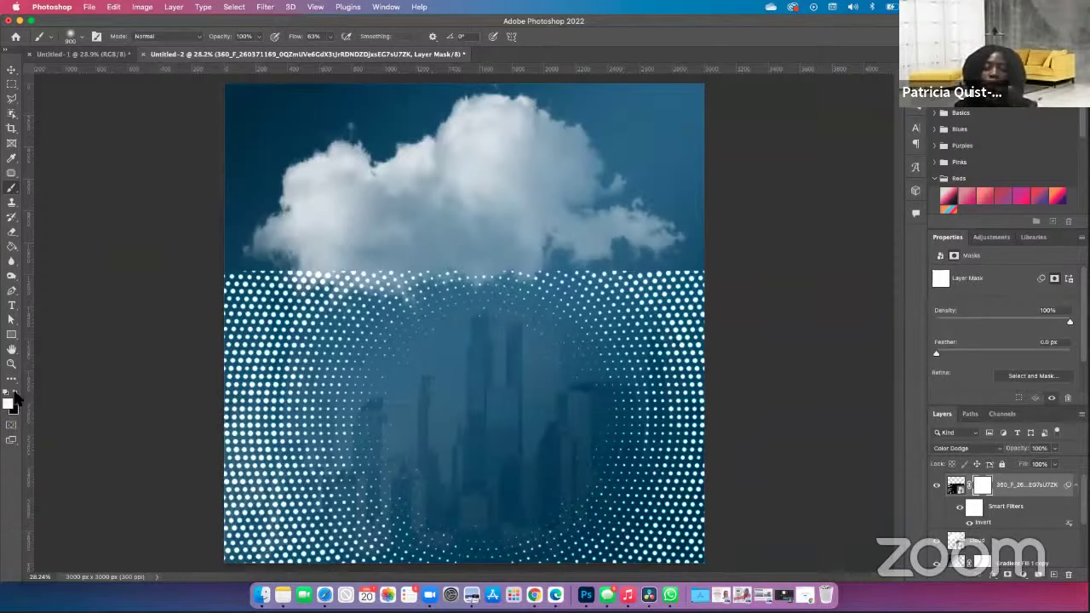
{"action": "left_click", "coordinate": [16, 395]}
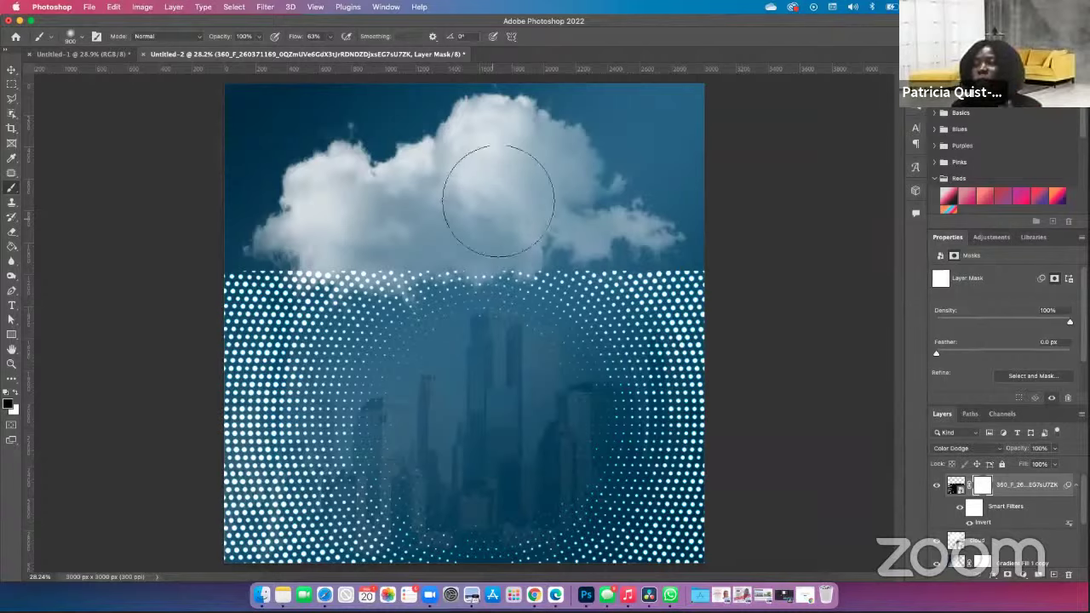
{"action": "mouse_move", "coordinate": [438, 228]}
{"action": "left_mouse_down"}
{"action": "mouse_move", "coordinate": [673, 298]}
{"action": "mouse_move", "coordinate": [511, 358]}
{"action": "mouse_move", "coordinate": [681, 332]}
{"action": "mouse_move", "coordinate": [596, 281]}
{"action": "mouse_move", "coordinate": [601, 358]}
{"action": "mouse_move", "coordinate": [677, 409]}
{"action": "mouse_move", "coordinate": [685, 455]}
{"action": "left_mouse_up"}
Use a 0% hardness, 1200 px brush to hide the dots under the cloud and bottom-right
{"action": "right_click", "coordinate": [490, 162]}
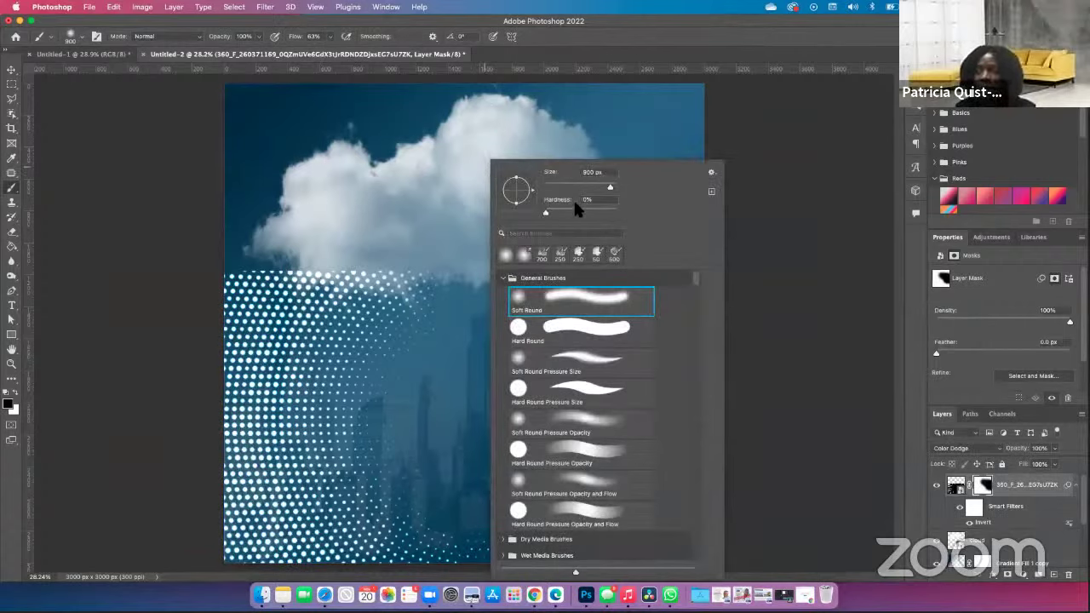
{"action": "mouse_move", "coordinate": [551, 212]}
{"action": "left_mouse_down"}
{"action": "mouse_move", "coordinate": [562, 212]}
{"action": "mouse_move", "coordinate": [542, 211]}
{"action": "left_mouse_up"}
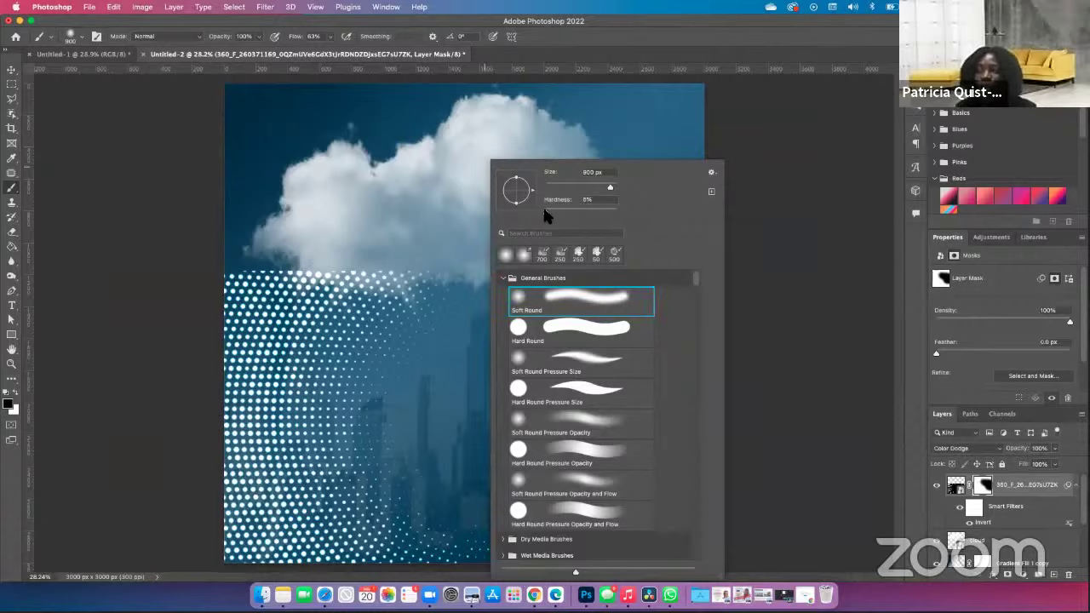
{"action": "left_click", "coordinate": [811, 207]}
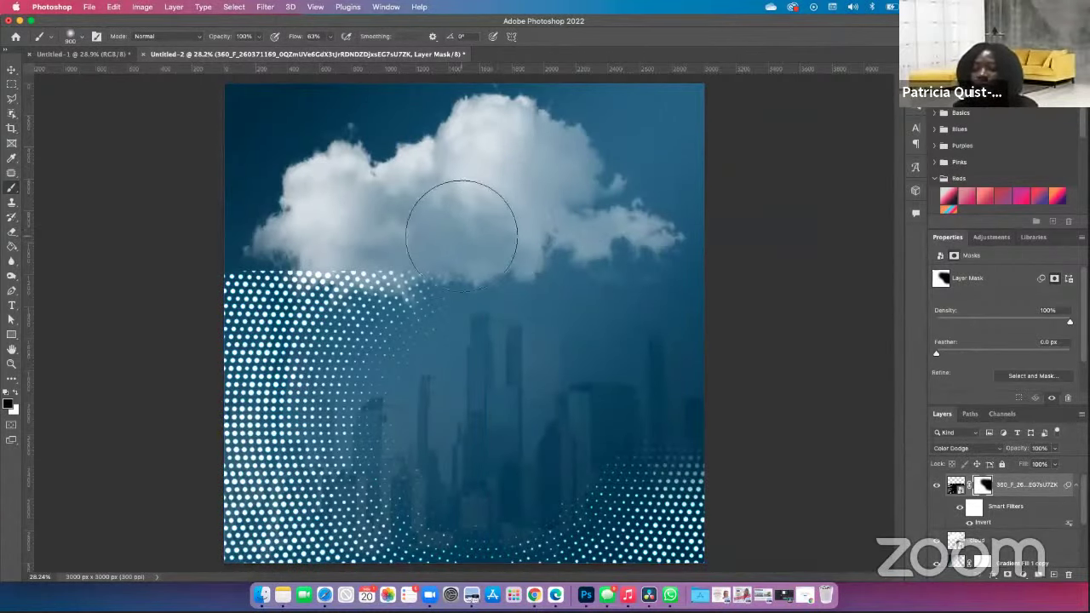
{"action": "key", "text": "bracketright"}
{"action": "key", "text": "bracketright"}
{"action": "key", "text": "bracketright"}
{"action": "key", "text": "bracketright"}
{"action": "mouse_move", "coordinate": [468, 255]}
{"action": "left_mouse_down"}
{"action": "mouse_move", "coordinate": [451, 311]}
{"action": "mouse_move", "coordinate": [433, 195]}
{"action": "mouse_move", "coordinate": [248, 183]}
{"action": "mouse_move", "coordinate": [290, 264]}
{"action": "left_mouse_up"}
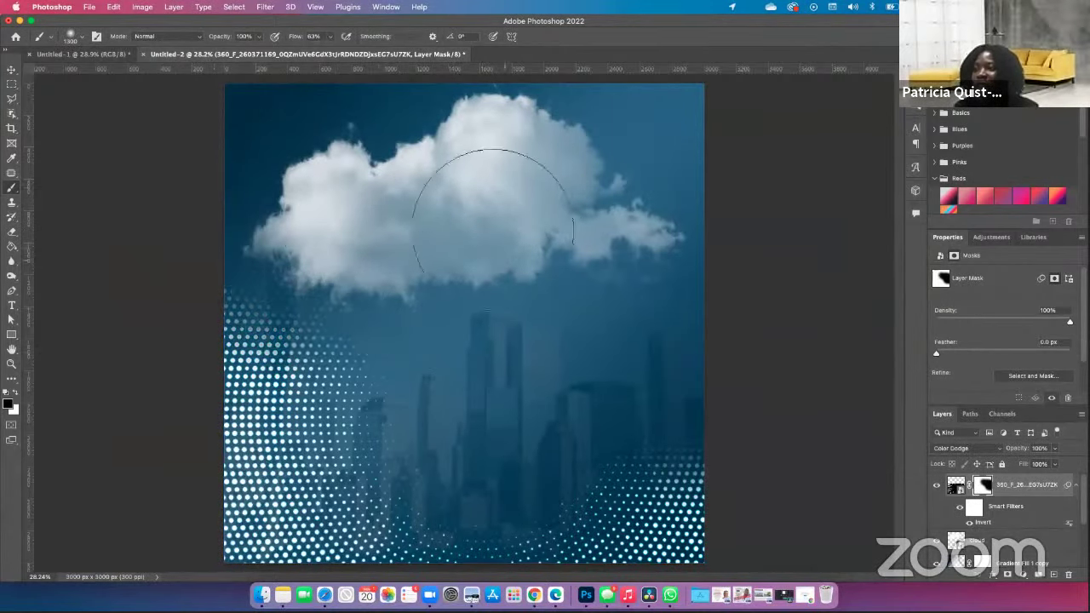
{"action": "mouse_move", "coordinate": [655, 502]}
{"action": "left_mouse_down"}
{"action": "mouse_move", "coordinate": [681, 545]}
{"action": "mouse_move", "coordinate": [673, 536]}
{"action": "mouse_move", "coordinate": [613, 558]}
{"action": "left_mouse_up"}
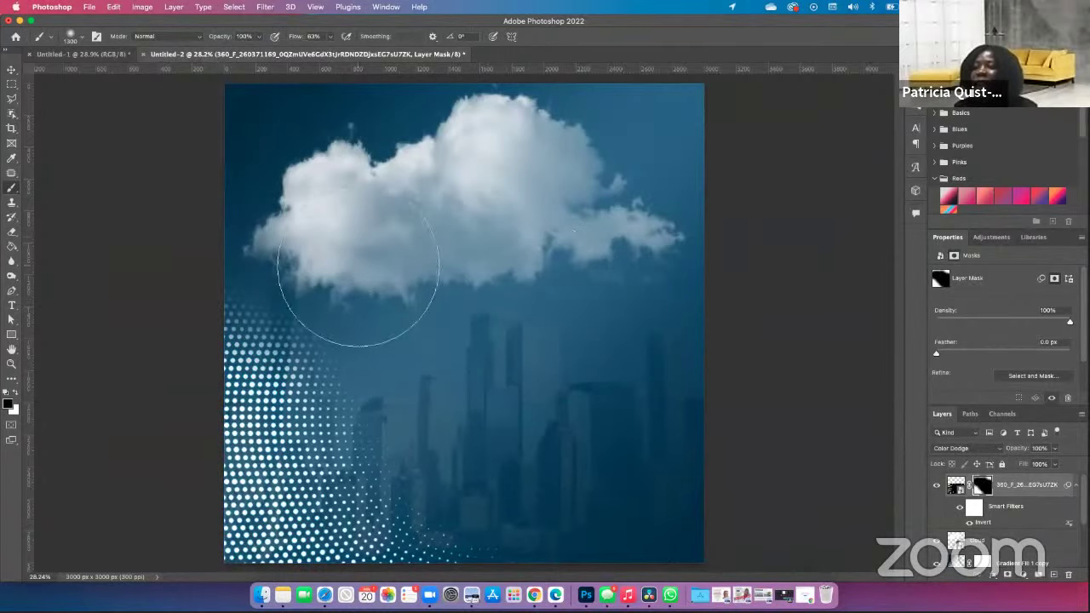
{"action": "left_click", "coordinate": [11, 70]}
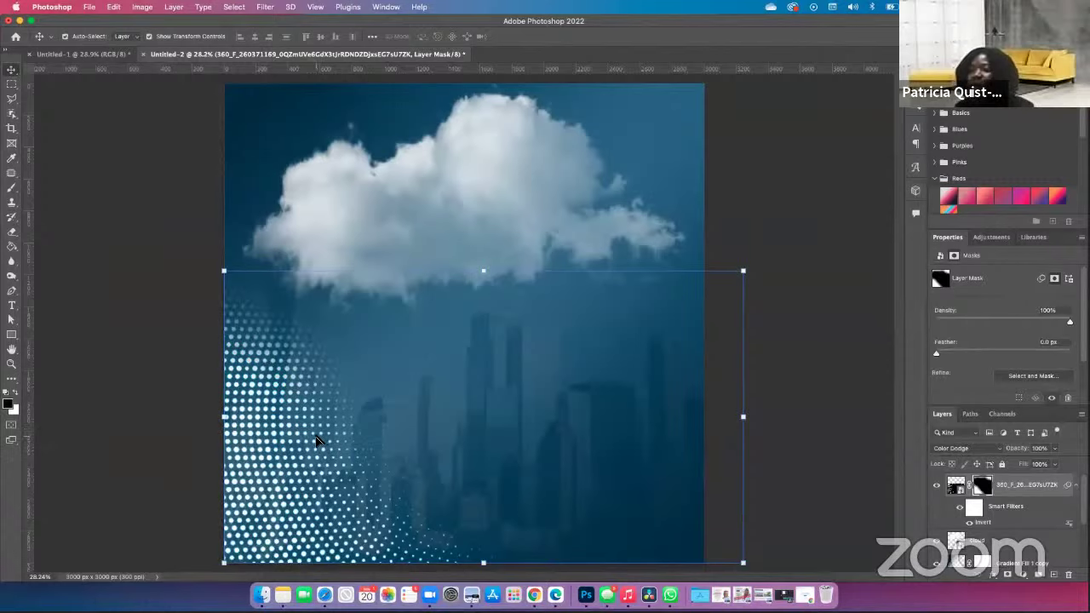
Duplicate the halftone layer and rotate the copy by 90°
{"action": "left_click_drag", "start_coordinate": [319, 440], "coordinate": [537, 336]}
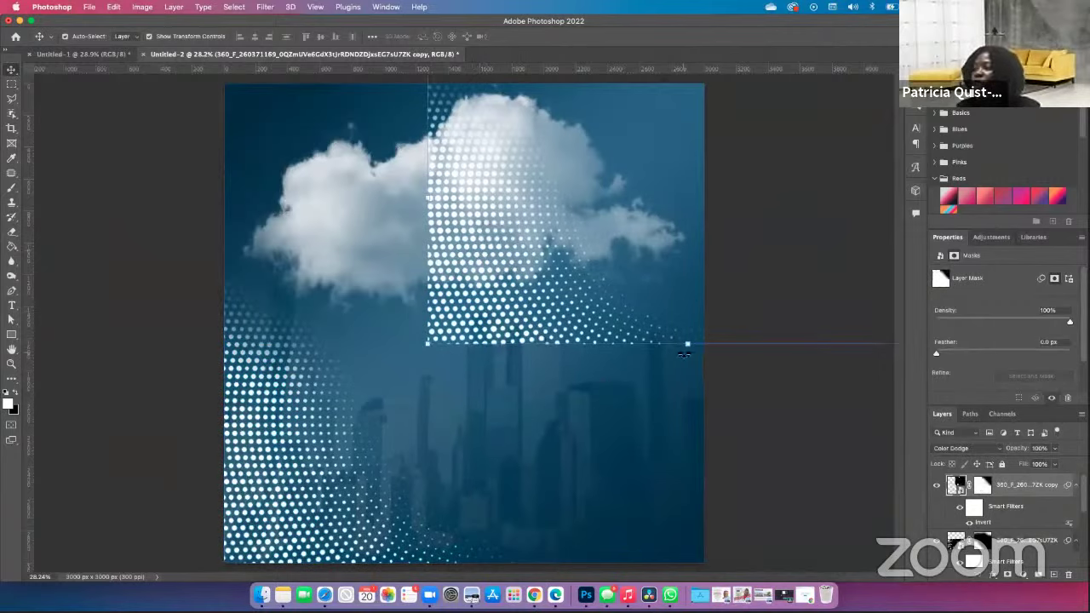
{"action": "key", "text": "super+t"}
{"action": "left_click", "coordinate": [579, 249]}
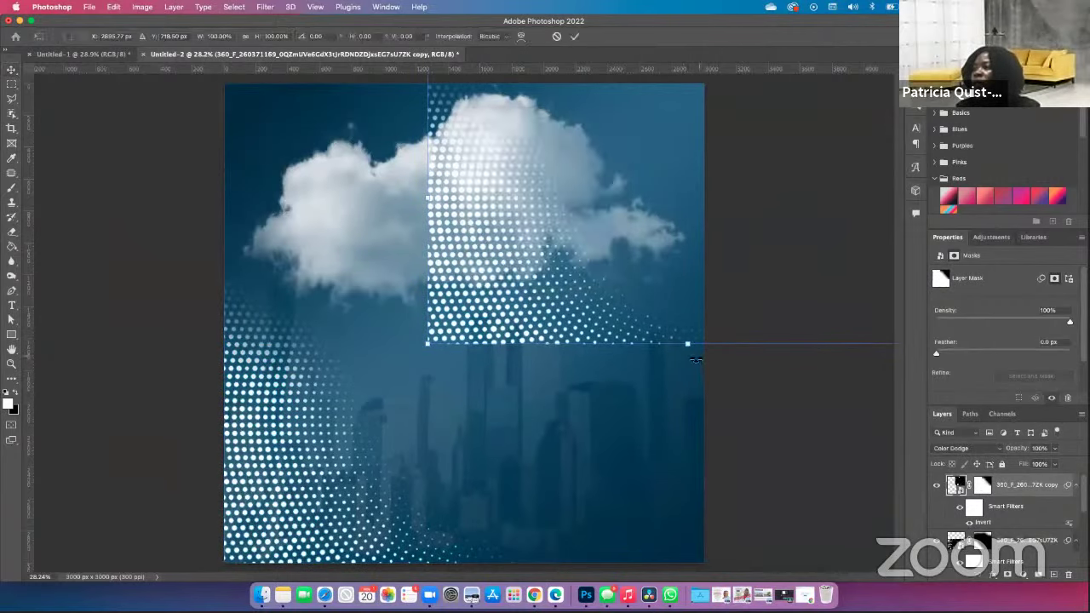
{"action": "left_click_drag", "start_coordinate": [686, 359], "coordinate": [687, 106]}
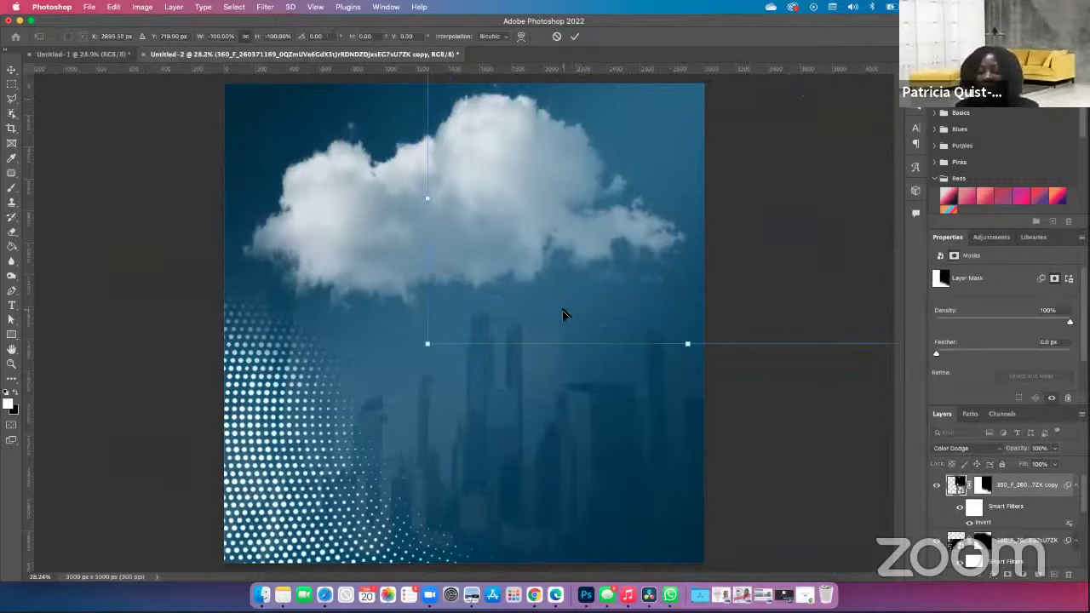
Position the rotated halftone copy in the top-right corner and commit the transform
{"action": "key", "text": "shift+Left"}
{"action": "key", "text": "shift+Left"}
{"action": "key", "text": "shift+Left"}
{"action": "key", "text": "shift+Left"}
{"action": "key", "text": "shift+Left"}
{"action": "key", "text": "shift+Left"}
{"action": "key", "text": "shift+Left"}
{"action": "key", "text": "shift+Left"}
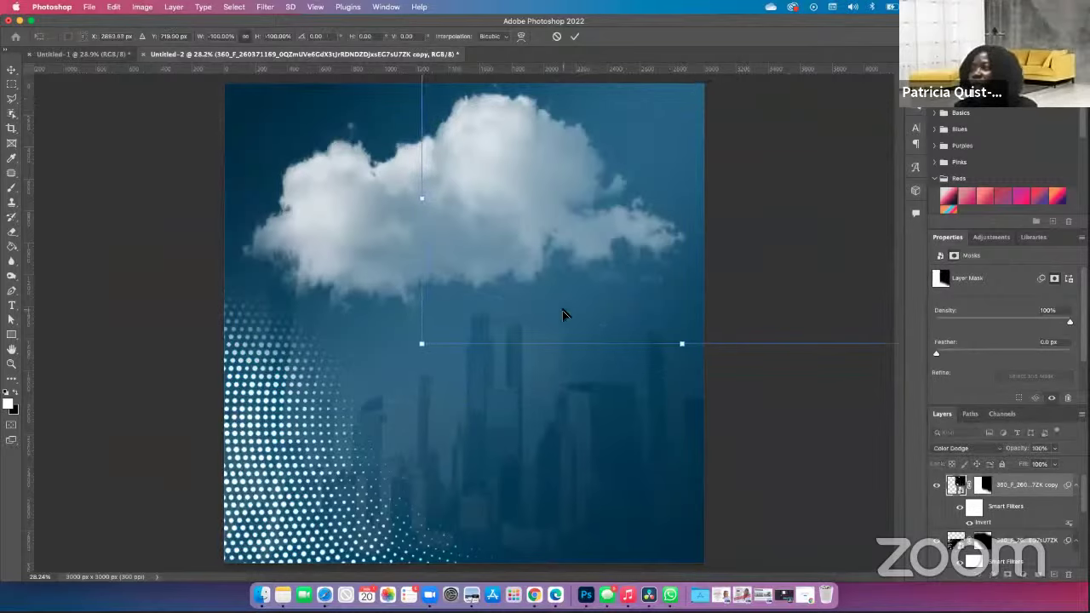
{"action": "key", "text": "shift+Left"}
{"action": "key", "text": "shift+Left"}
{"action": "key", "text": "shift+Left"}
{"action": "key", "text": "shift+Left"}
{"action": "key", "text": "shift+Left"}
{"action": "key", "text": "shift+Left"}
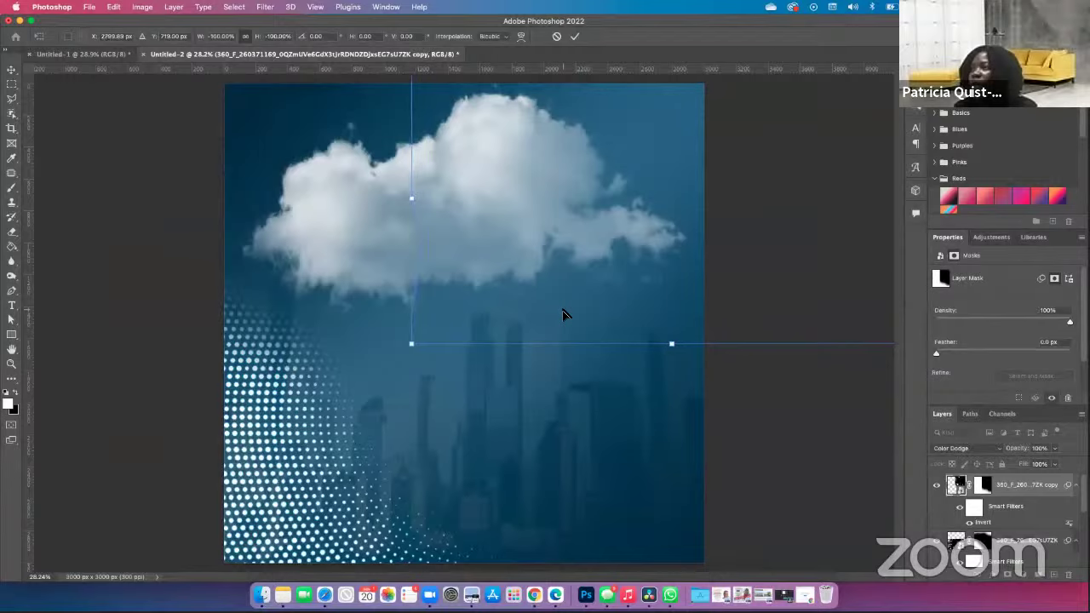
{"action": "key", "text": "shift+Left"}
{"action": "key", "text": "shift+Left"}
{"action": "key", "text": "shift+Left"}
{"action": "key", "text": "shift+Left"}
{"action": "key", "text": "shift+Left"}
{"action": "key", "text": "shift+Left"}
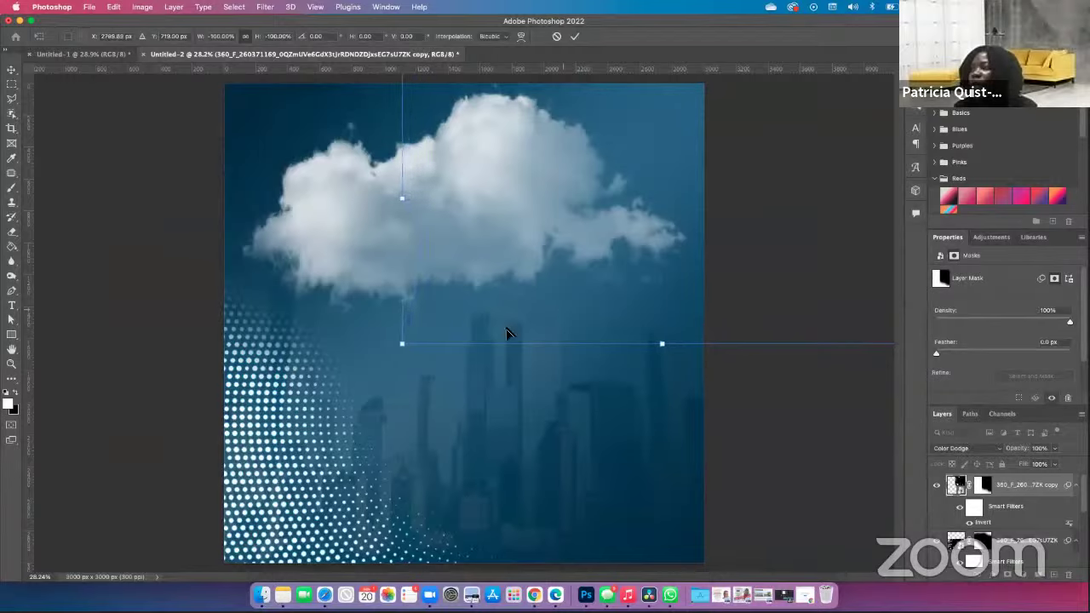
{"action": "key", "text": "shift+Left"}
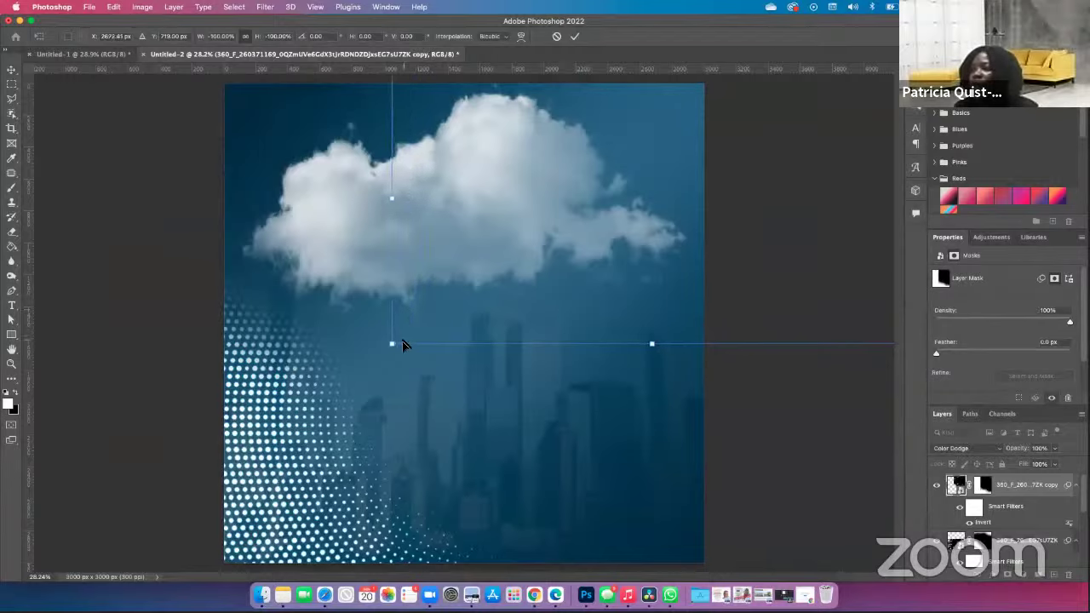
{"action": "left_click_drag", "start_coordinate": [685, 88], "coordinate": [484, 114]}
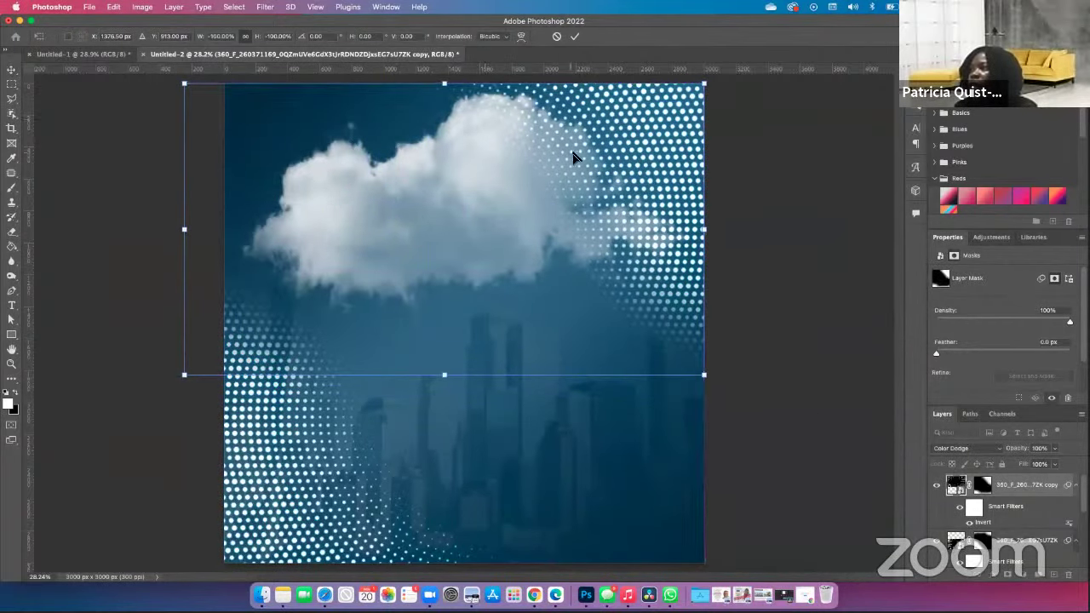
{"action": "key", "text": "Return"}
{"action": "left_click", "coordinate": [797, 248]}
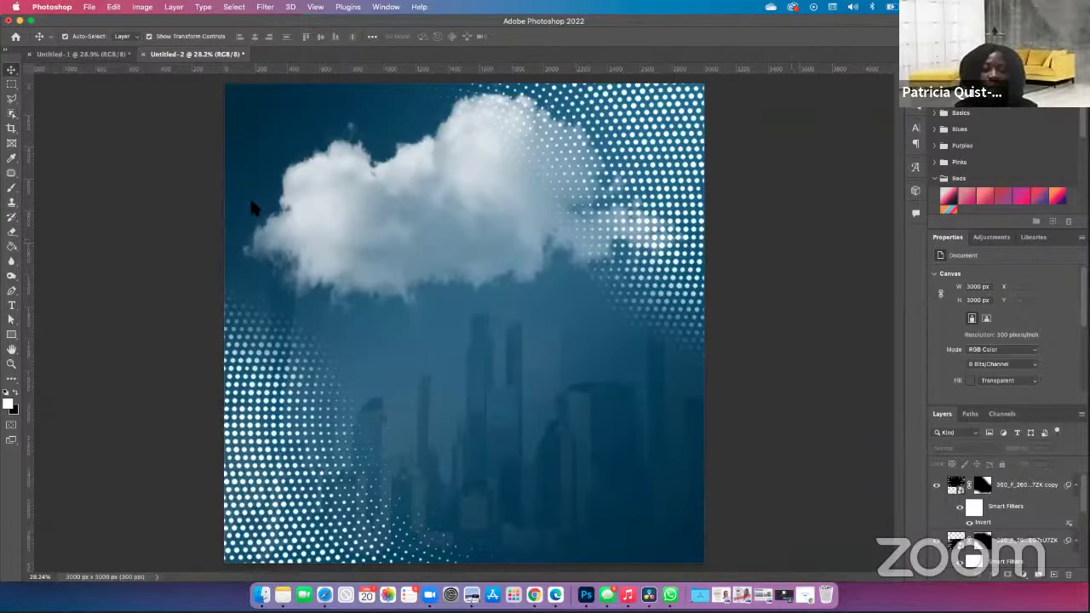
Place the torn paper PNG, enlarge it and shift it left so the ripped edge runs down the middle
{"action": "left_click_drag", "start_coordinate": [283, 594], "coordinate": [452, 326]}
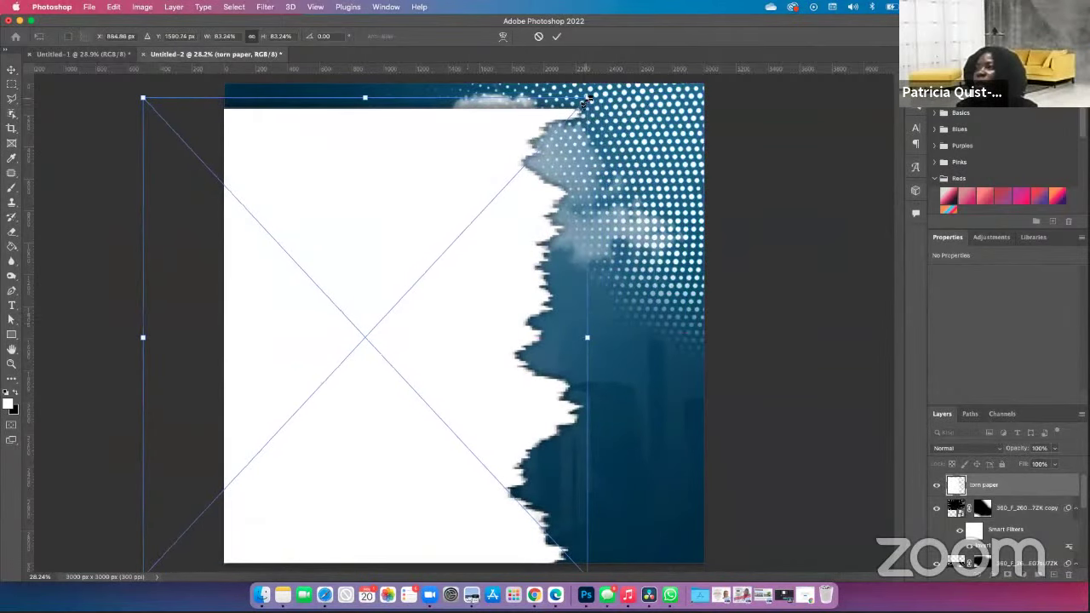
{"action": "left_click_drag", "start_coordinate": [590, 91], "coordinate": [625, 78]}
{"action": "left_click_drag", "start_coordinate": [555, 192], "coordinate": [499, 218]}
{"action": "key", "text": "Return"}
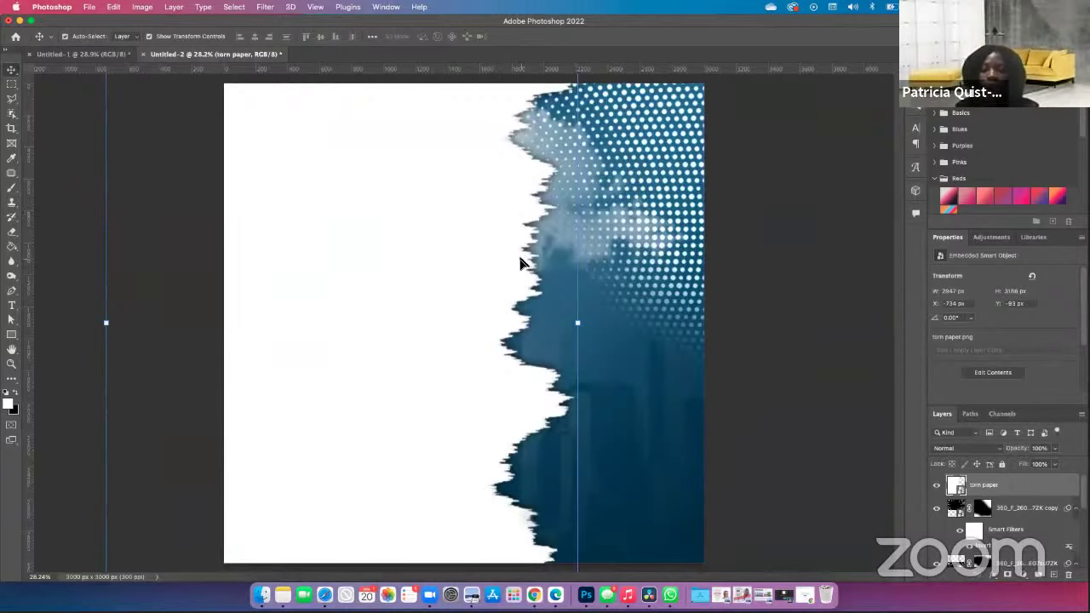
{"action": "key", "text": "super+minus"}
{"action": "key", "text": "super+minus"}
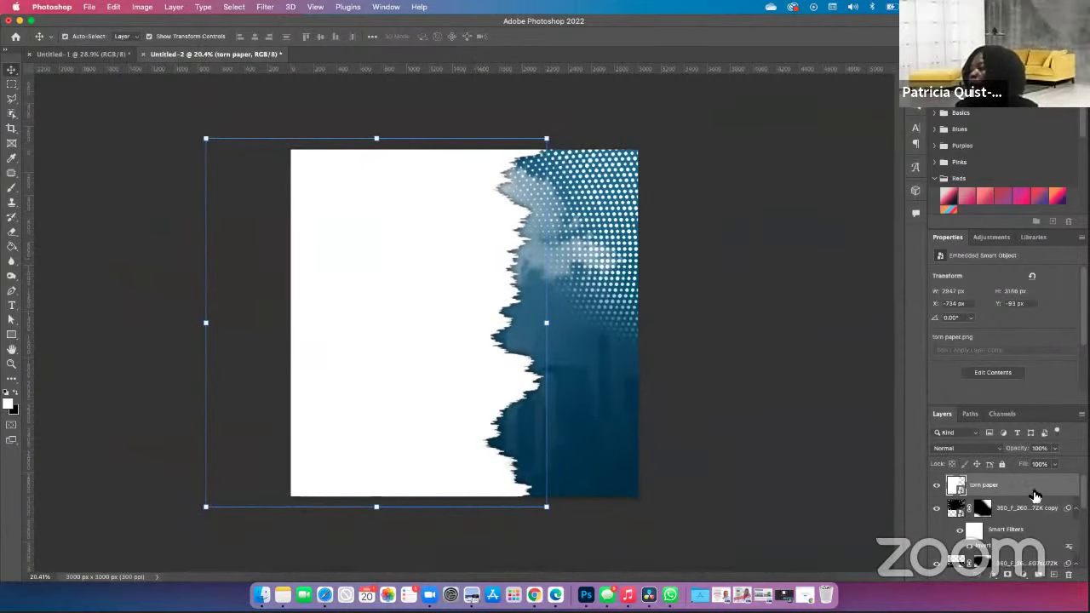
Mask the torn paper layer and paint black over the left to reveal the cloud and dots
{"action": "left_click", "coordinate": [1006, 576]}
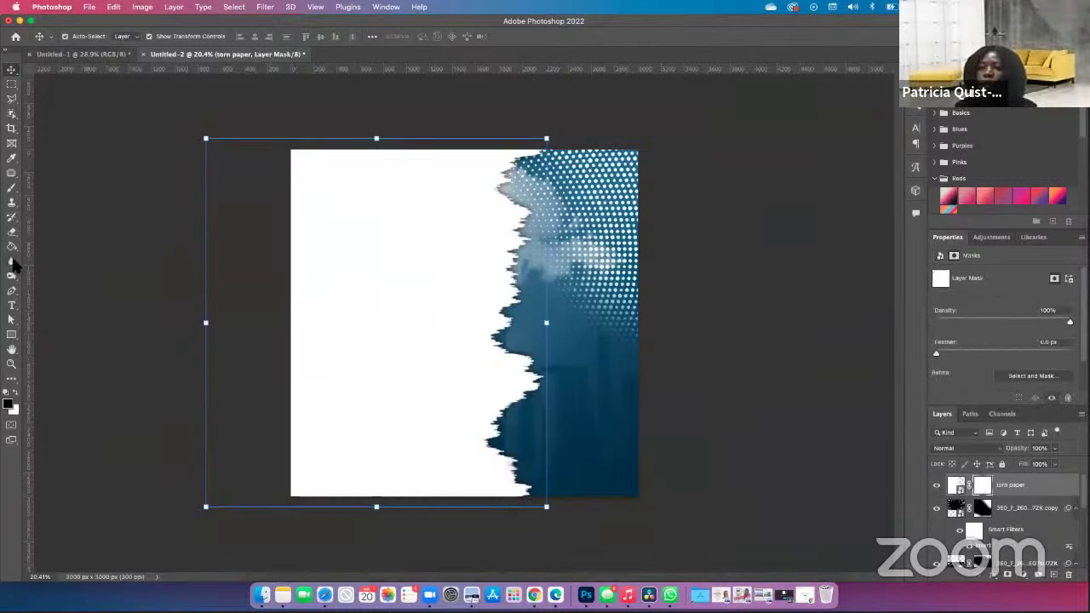
{"action": "left_click", "coordinate": [11, 189]}
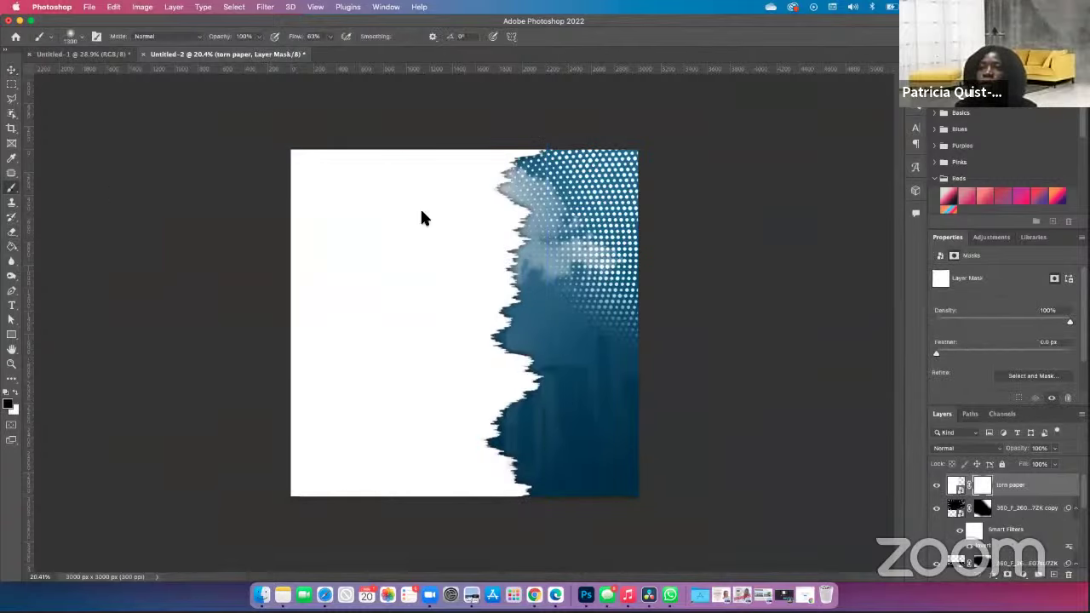
{"action": "mouse_move", "coordinate": [304, 195]}
{"action": "left_mouse_down"}
{"action": "mouse_move", "coordinate": [328, 206]}
{"action": "mouse_move", "coordinate": [353, 316]}
{"action": "mouse_move", "coordinate": [365, 226]}
{"action": "mouse_move", "coordinate": [357, 460]}
{"action": "mouse_move", "coordinate": [349, 250]}
{"action": "mouse_move", "coordinate": [288, 138]}
{"action": "mouse_move", "coordinate": [400, 477]}
{"action": "mouse_move", "coordinate": [343, 255]}
{"action": "left_mouse_up"}
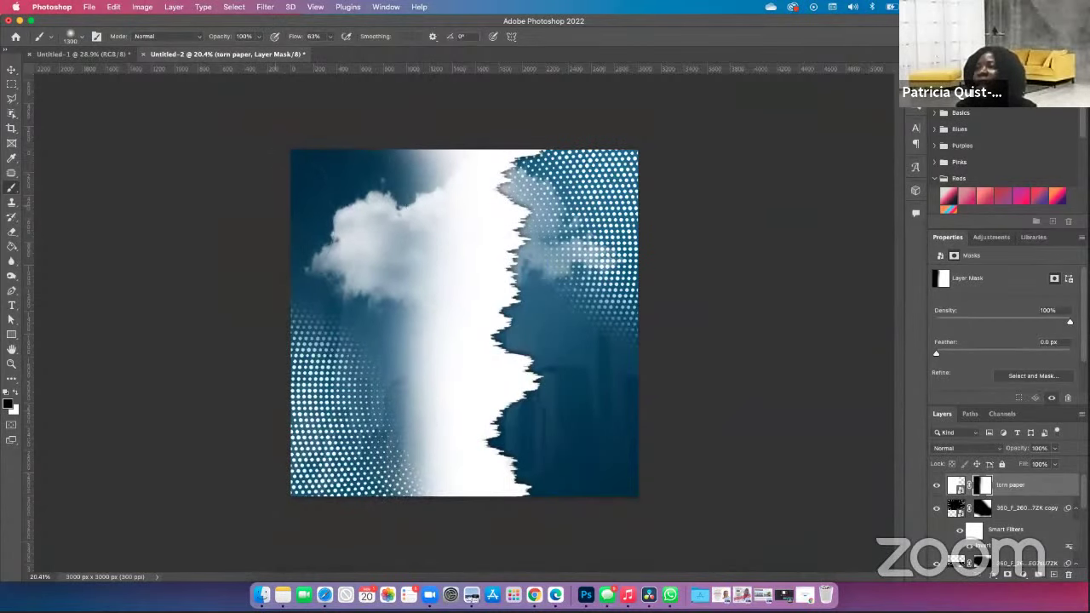
{"action": "left_click", "coordinate": [11, 70]}
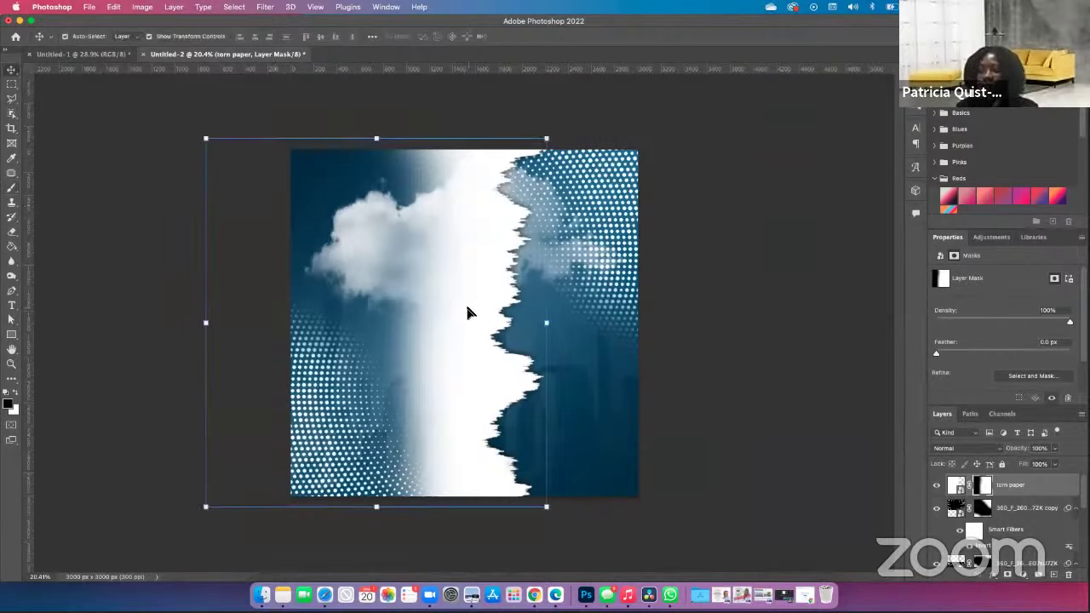
Duplicate the torn paper layer with Ctrl+J and rotate the copy to 150°
{"action": "key", "text": "super+j"}
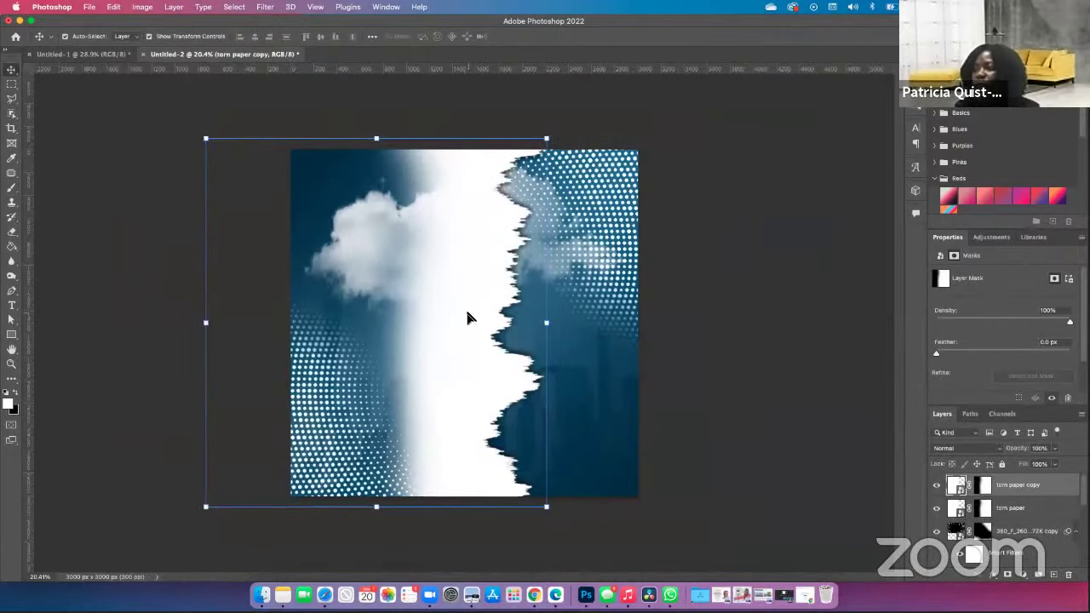
{"action": "left_click_drag", "start_coordinate": [553, 328], "coordinate": [434, 332]}
{"action": "key", "text": "Return"}
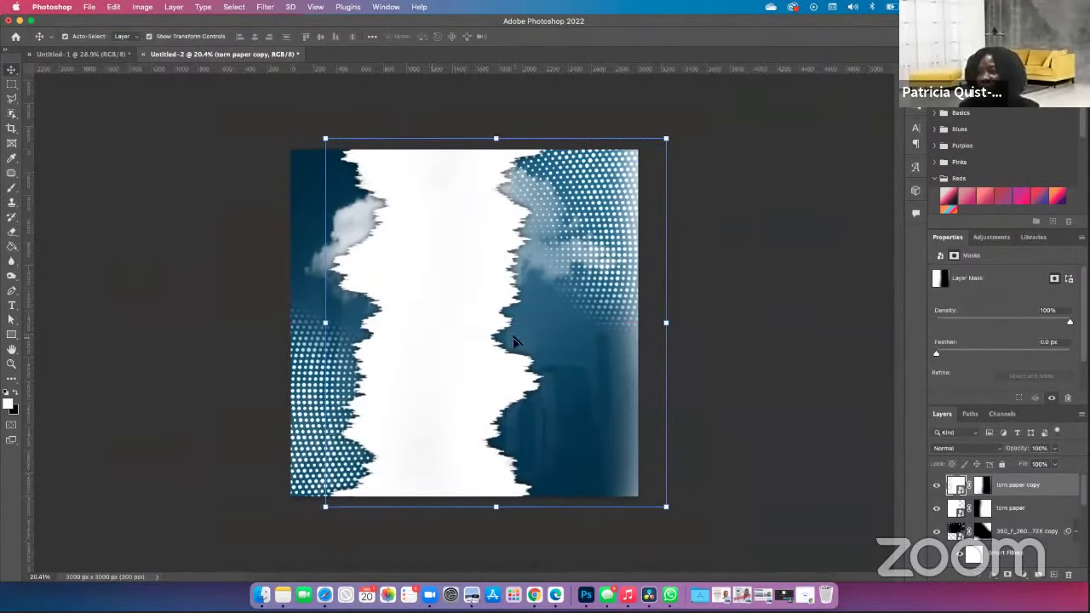
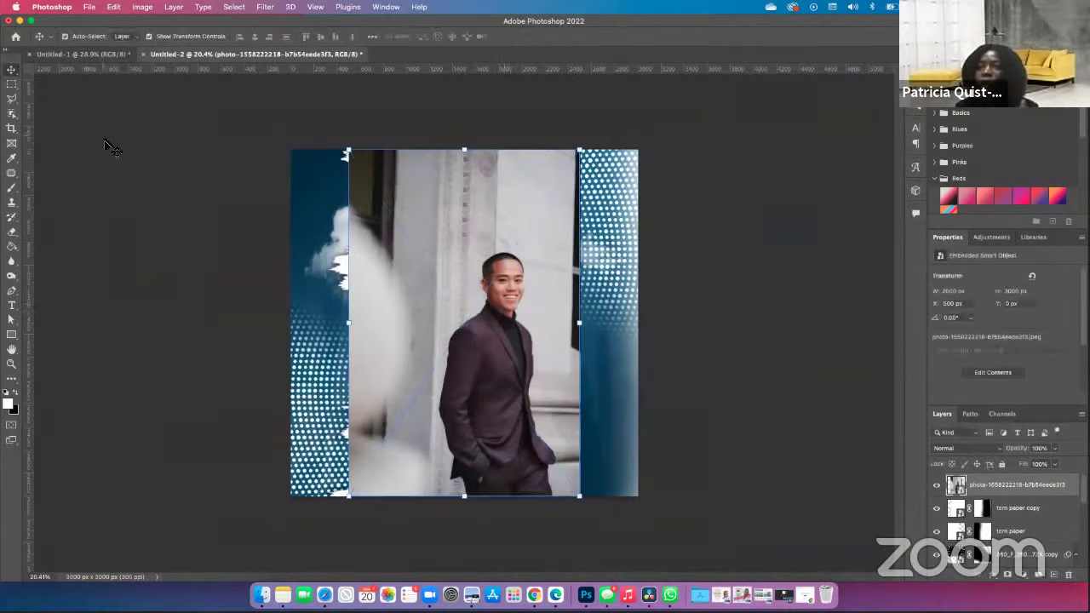
Select the man with the Object Selection Tool and mask his photo to show only him
{"action": "left_click", "coordinate": [11, 114]}
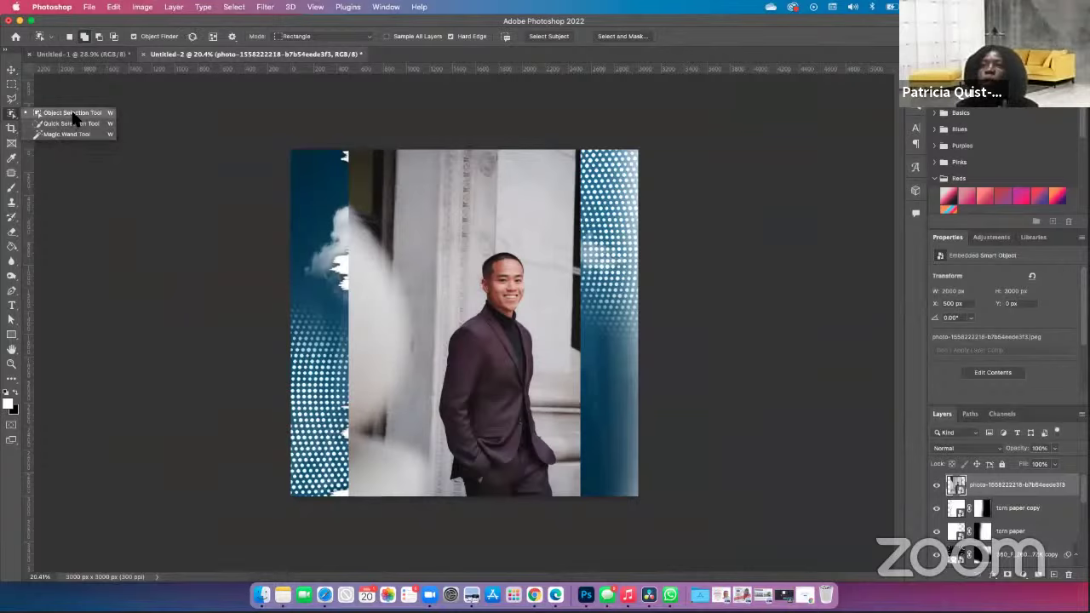
{"action": "left_click", "coordinate": [73, 114]}
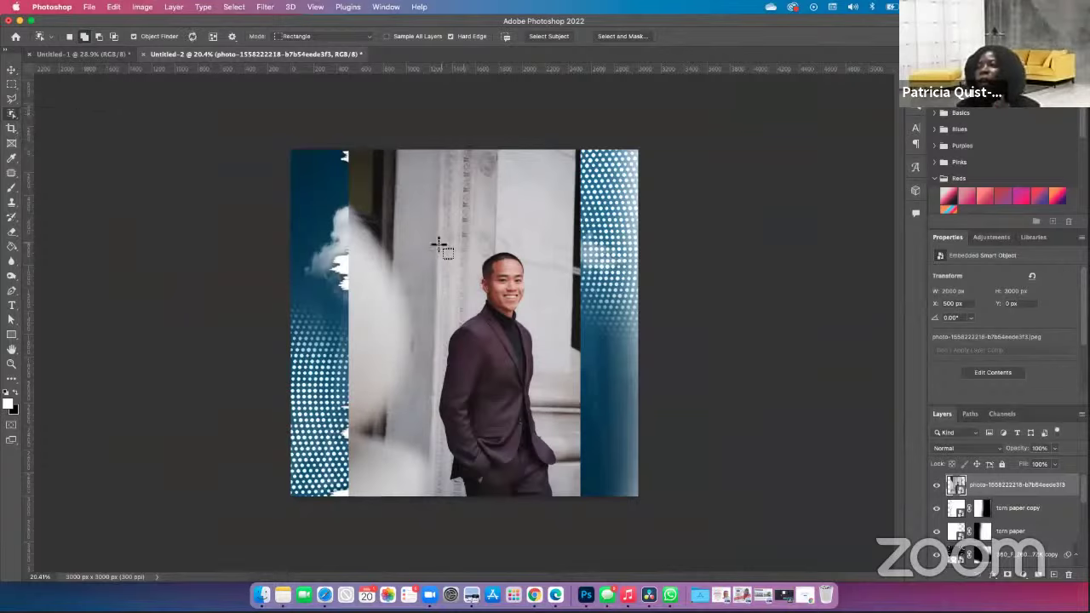
{"action": "left_click_drag", "start_coordinate": [438, 244], "coordinate": [561, 506]}
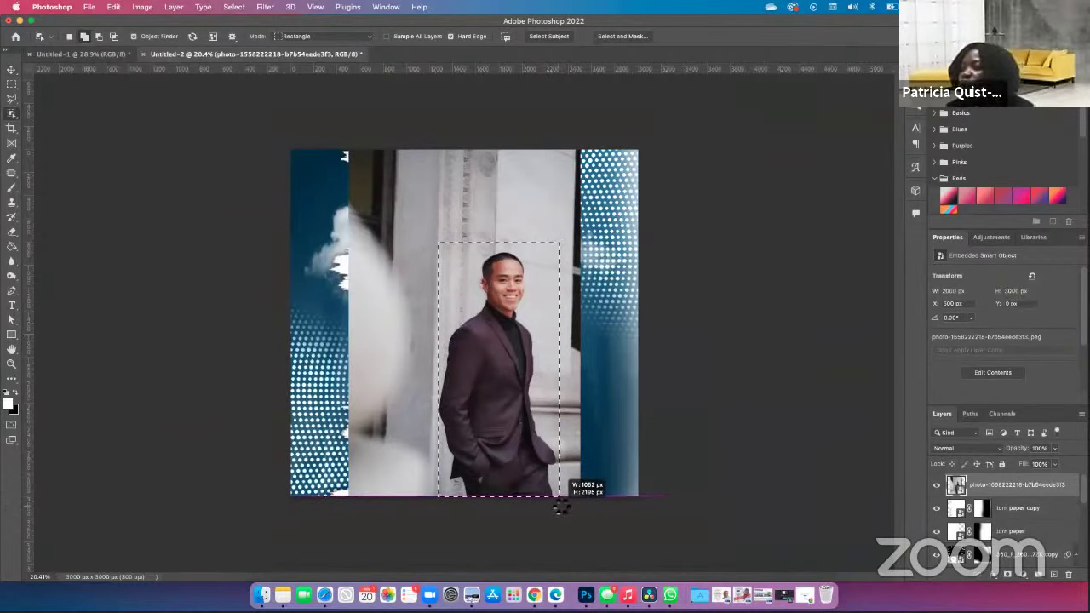
{"action": "left_click_drag", "start_coordinate": [561, 506], "coordinate": [561, 508]}
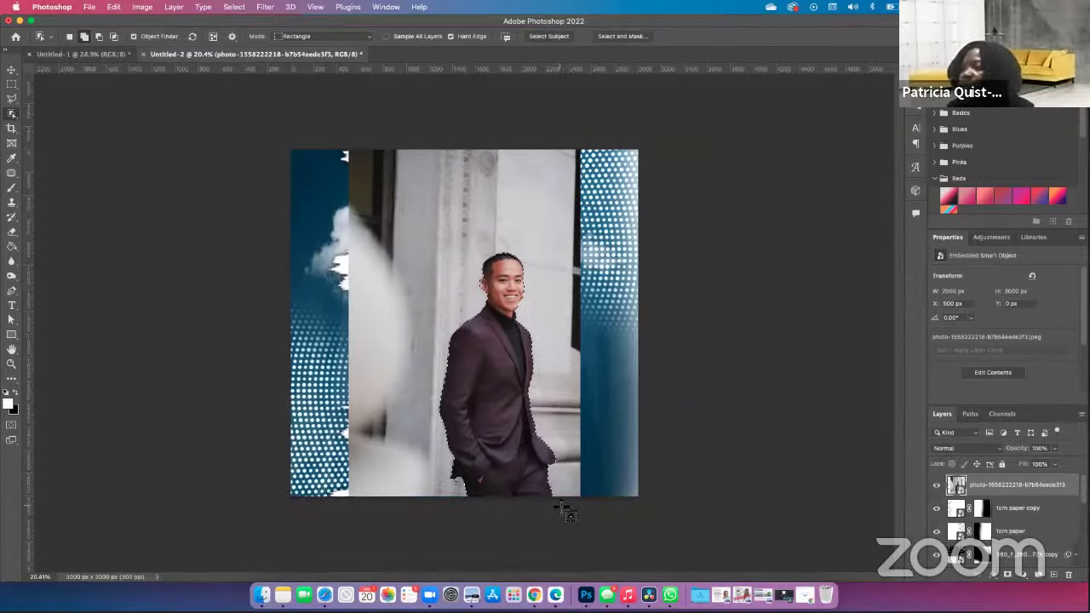
{"action": "scroll", "coordinate": [494, 263], "scroll_direction": "up", "scroll_amount": 3}
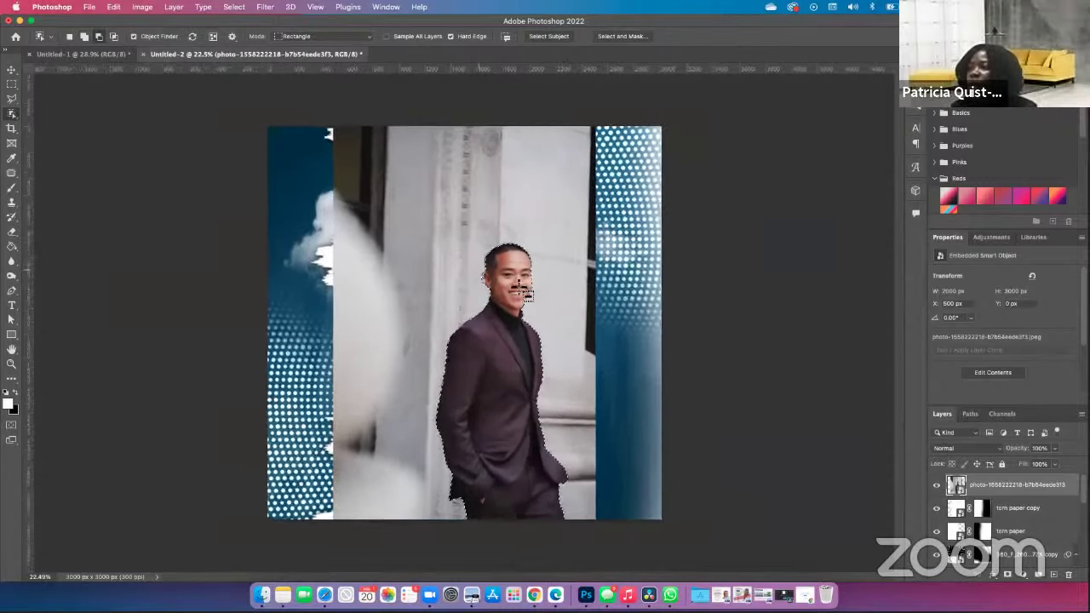
{"action": "scroll", "coordinate": [510, 285], "scroll_direction": "up", "scroll_amount": 1}
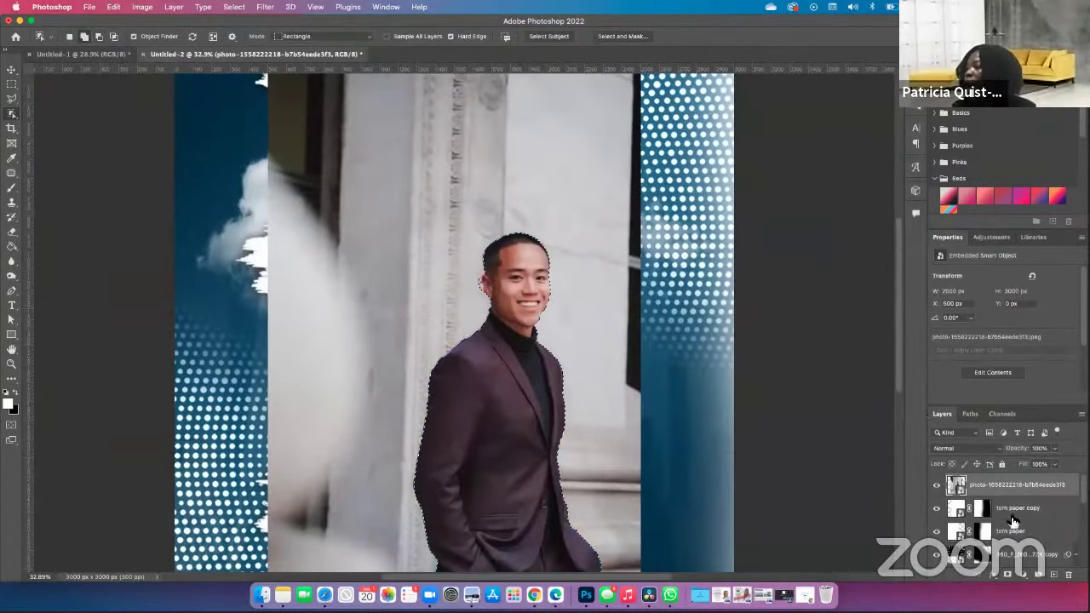
{"action": "left_click", "coordinate": [1007, 574]}
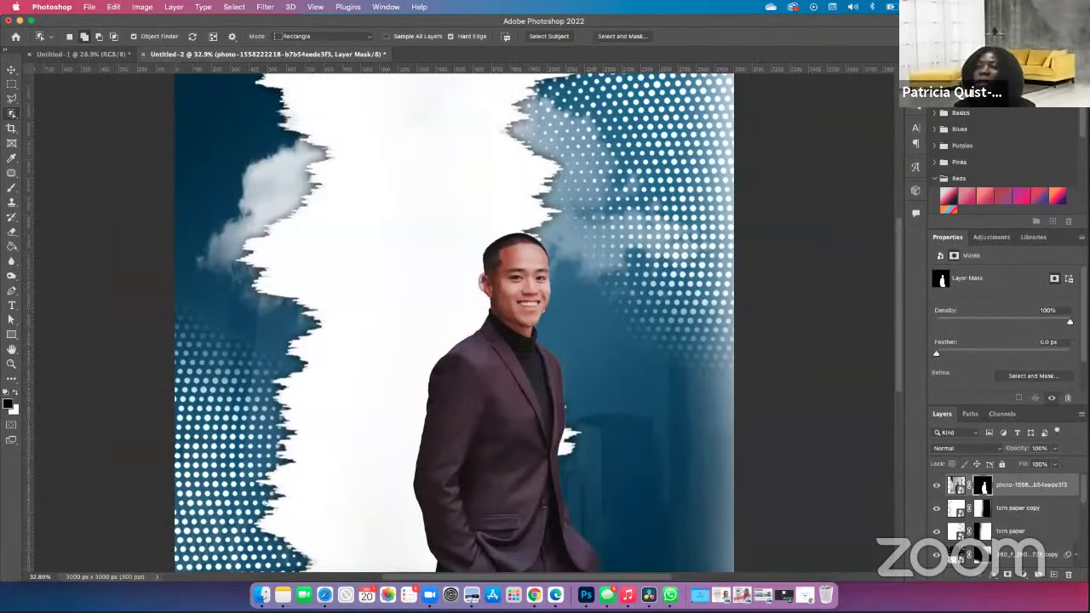
Outline the pink fringe behind the man's ear with the Polygonal Lasso
{"action": "left_click", "coordinate": [11, 72]}
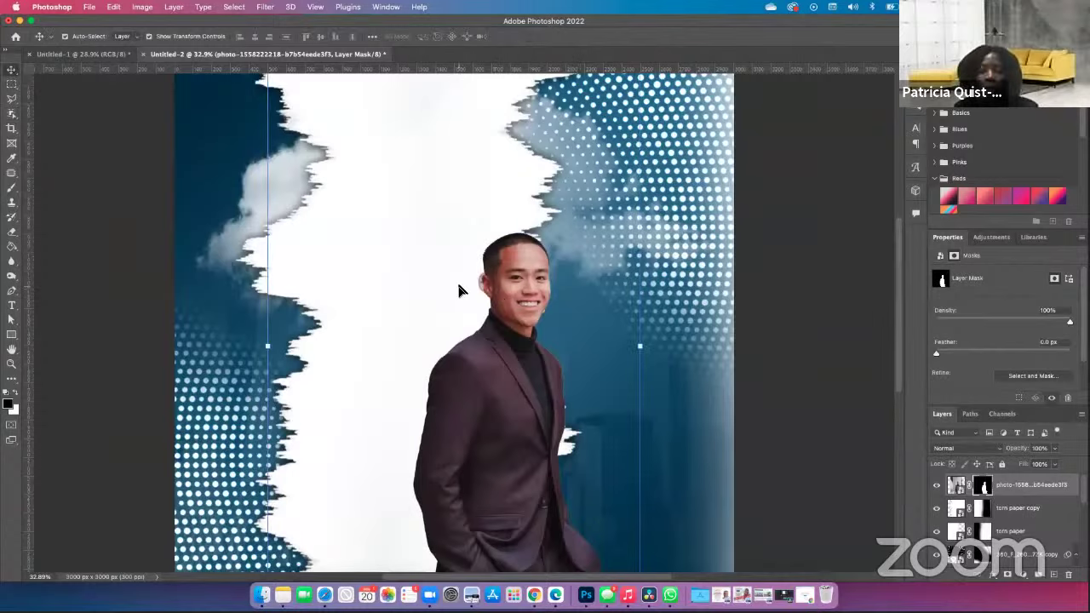
{"action": "scroll", "coordinate": [458, 290], "scroll_direction": "up", "scroll_amount": 10}
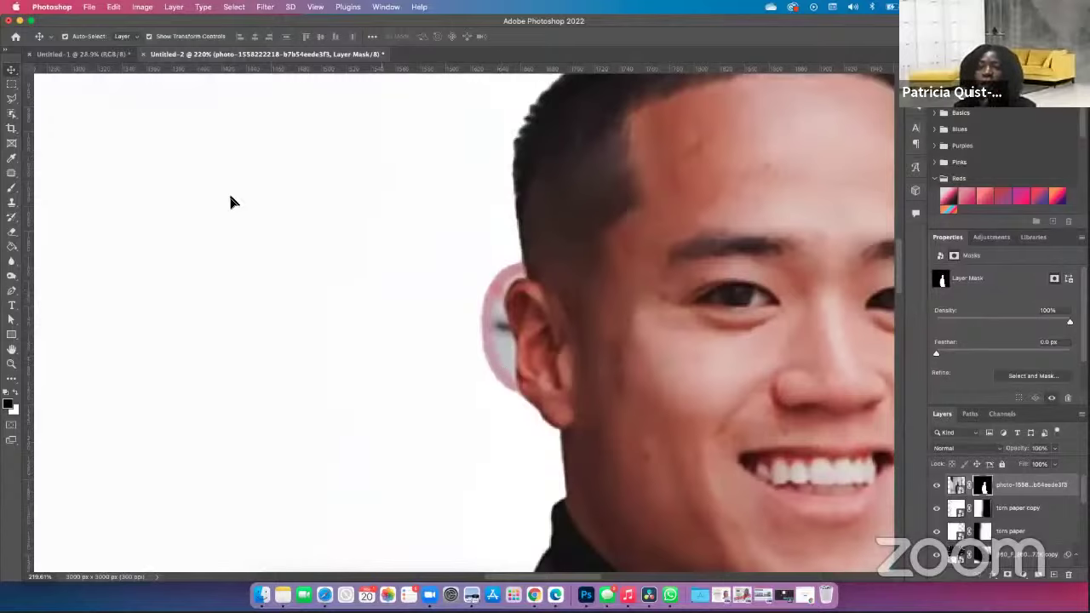
{"action": "mouse_move", "coordinate": [14, 103]}
{"action": "left_mouse_down"}
{"action": "mouse_move", "coordinate": [56, 100]}
{"action": "mouse_move", "coordinate": [15, 104]}
{"action": "mouse_move", "coordinate": [70, 113]}
{"action": "left_mouse_up"}
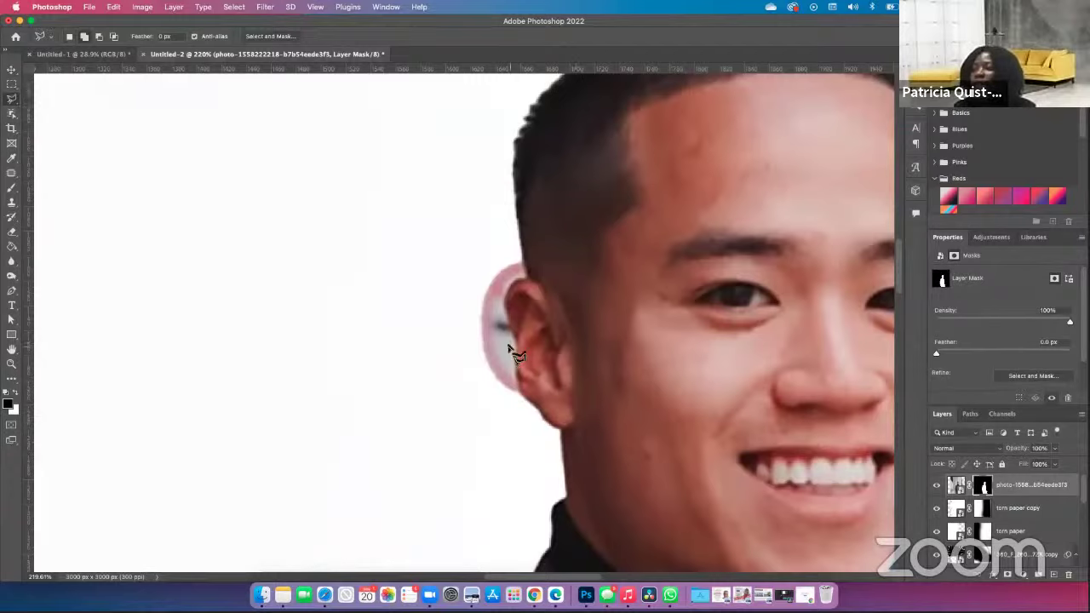
{"action": "left_click", "coordinate": [516, 385]}
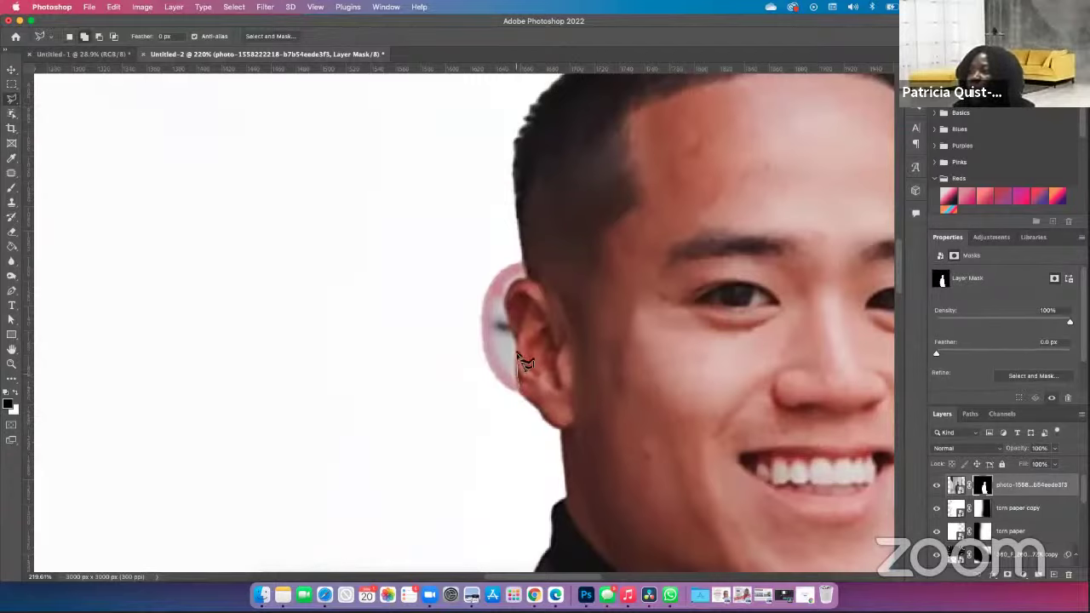
{"action": "left_click", "coordinate": [509, 332]}
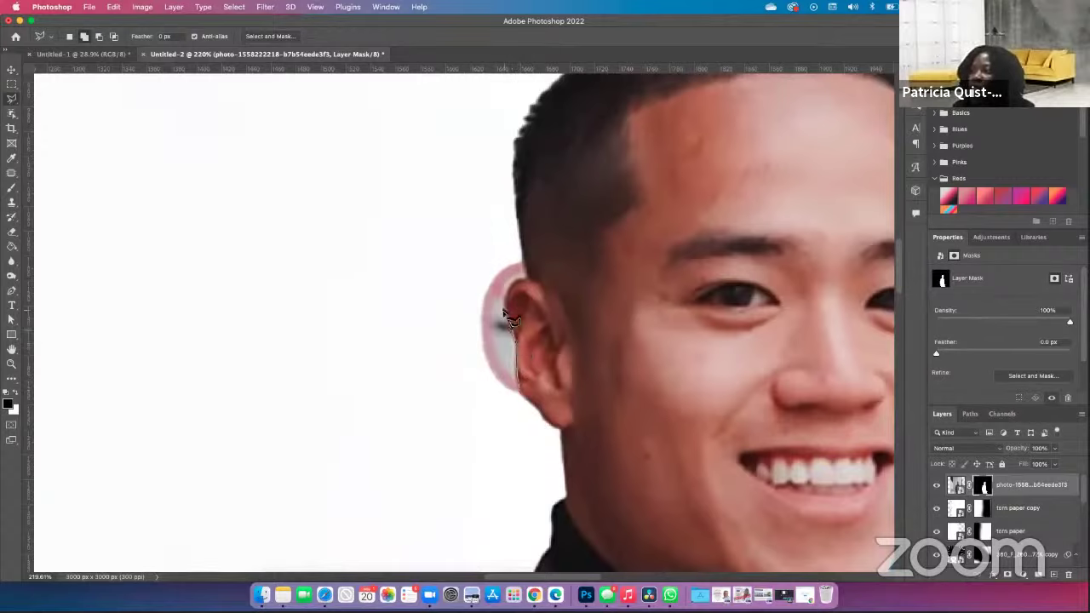
{"action": "left_click", "coordinate": [505, 301]}
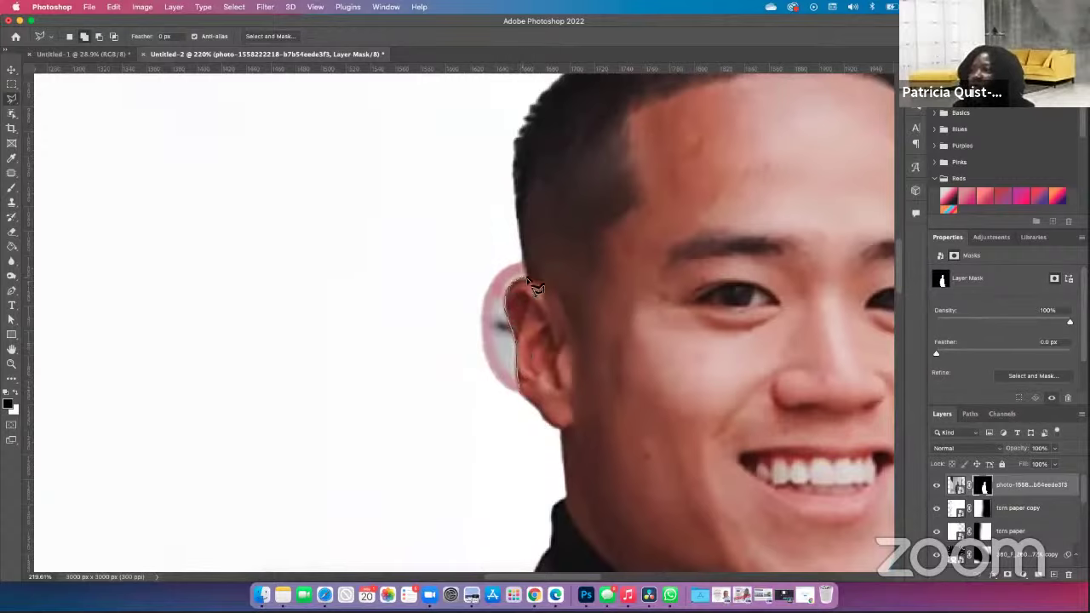
{"action": "left_click", "coordinate": [520, 250]}
{"action": "left_click", "coordinate": [430, 256]}
{"action": "left_click", "coordinate": [413, 426]}
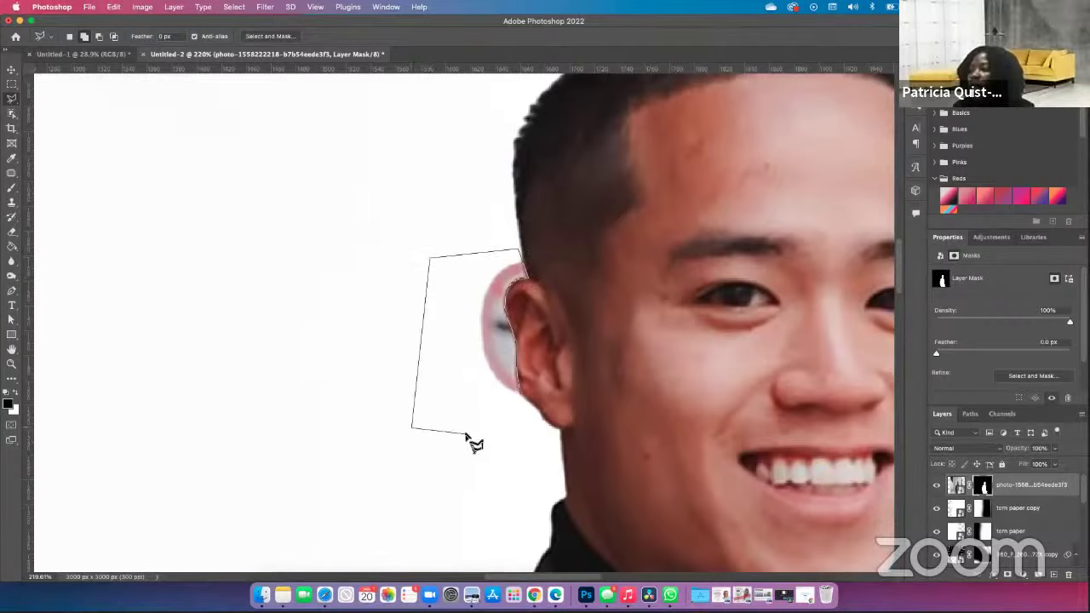
{"action": "left_click", "coordinate": [467, 433]}
{"action": "left_click", "coordinate": [517, 395]}
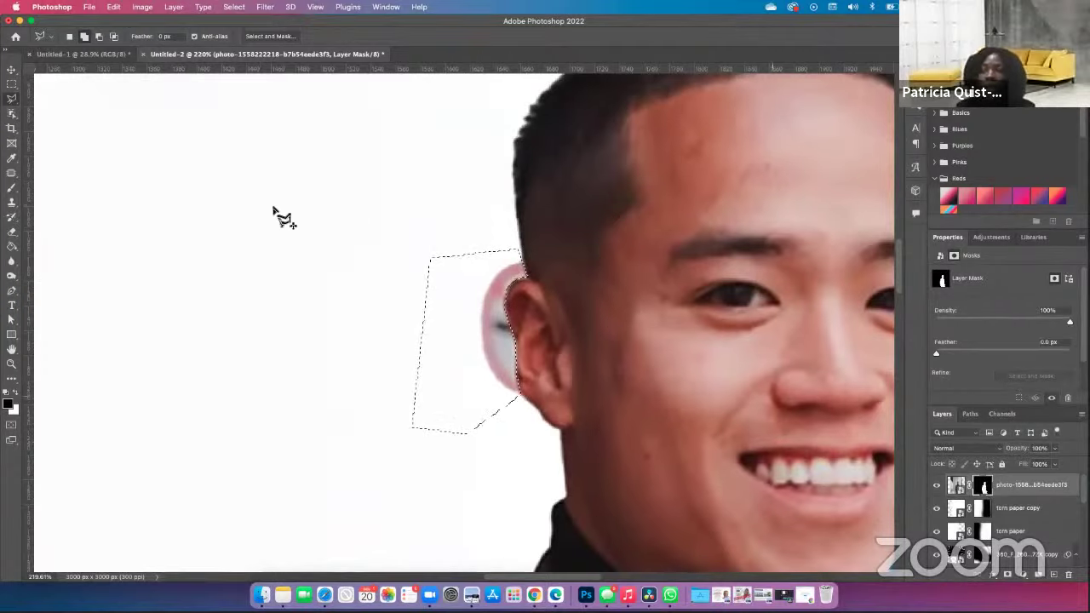
Brush the outlined fringe out of the mask and deselect
{"action": "left_click", "coordinate": [12, 188]}
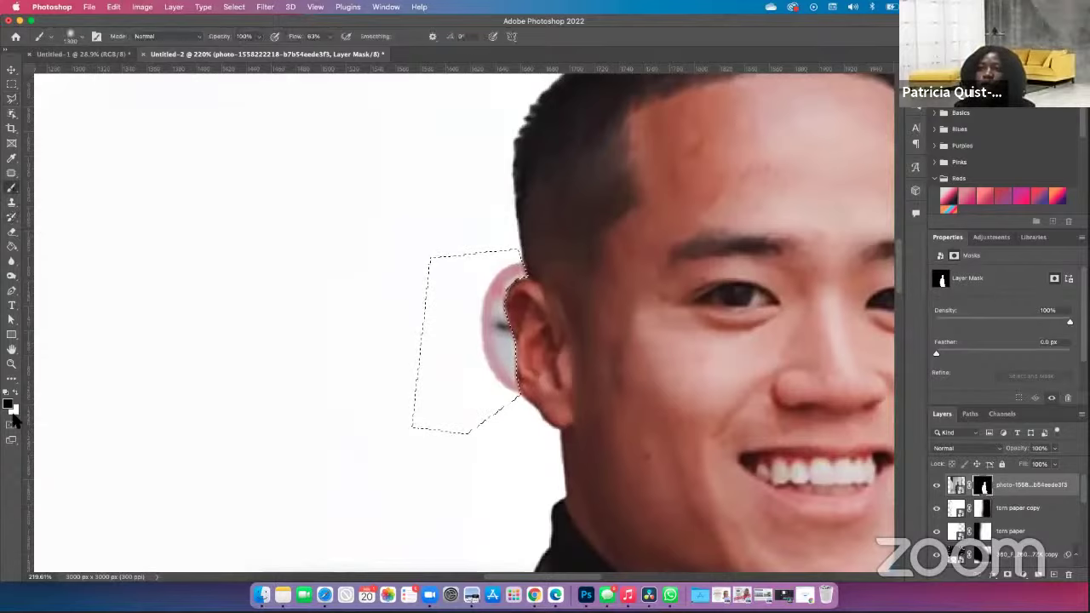
{"action": "mouse_move", "coordinate": [481, 283]}
{"action": "left_mouse_down"}
{"action": "mouse_move", "coordinate": [541, 390]}
{"action": "mouse_move", "coordinate": [403, 371]}
{"action": "left_mouse_up"}
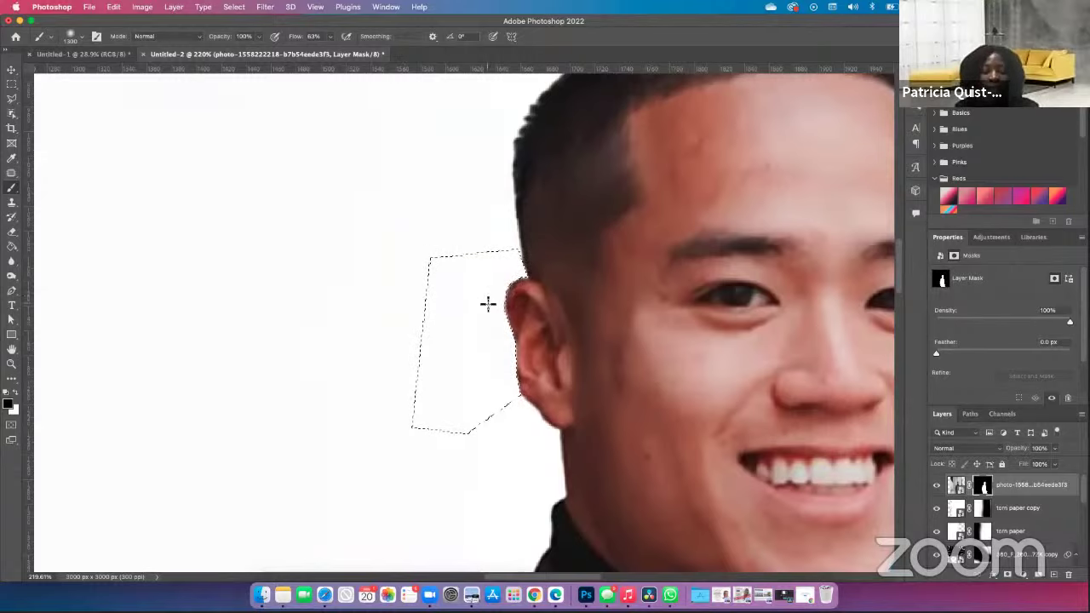
{"action": "key", "text": "super+d"}
{"action": "scroll", "coordinate": [423, 378], "scroll_direction": "down", "scroll_amount": 5}
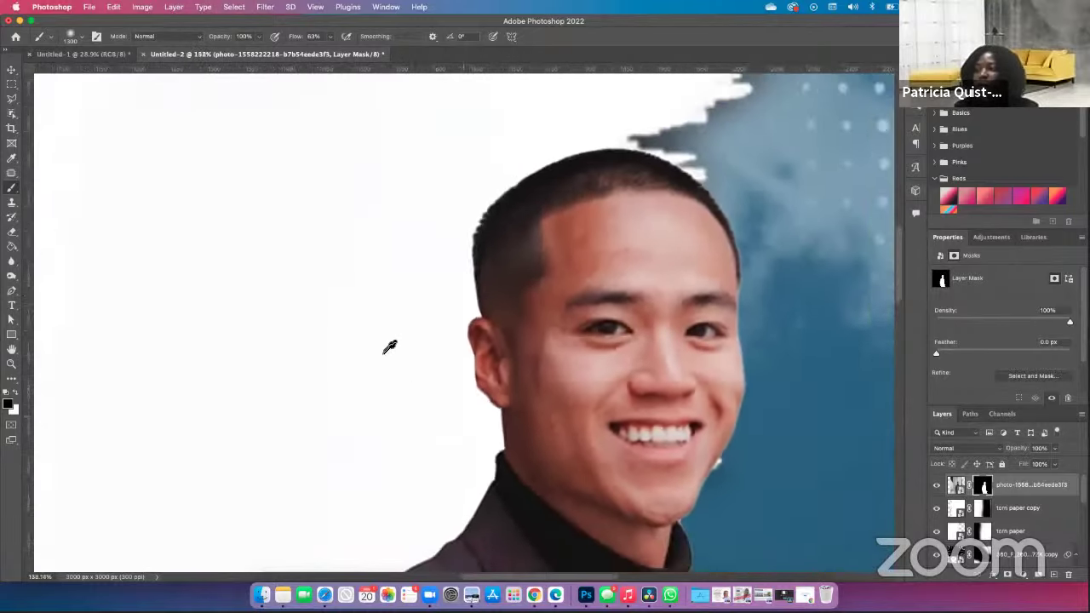
{"action": "scroll", "coordinate": [467, 330], "scroll_direction": "down", "scroll_amount": 3}
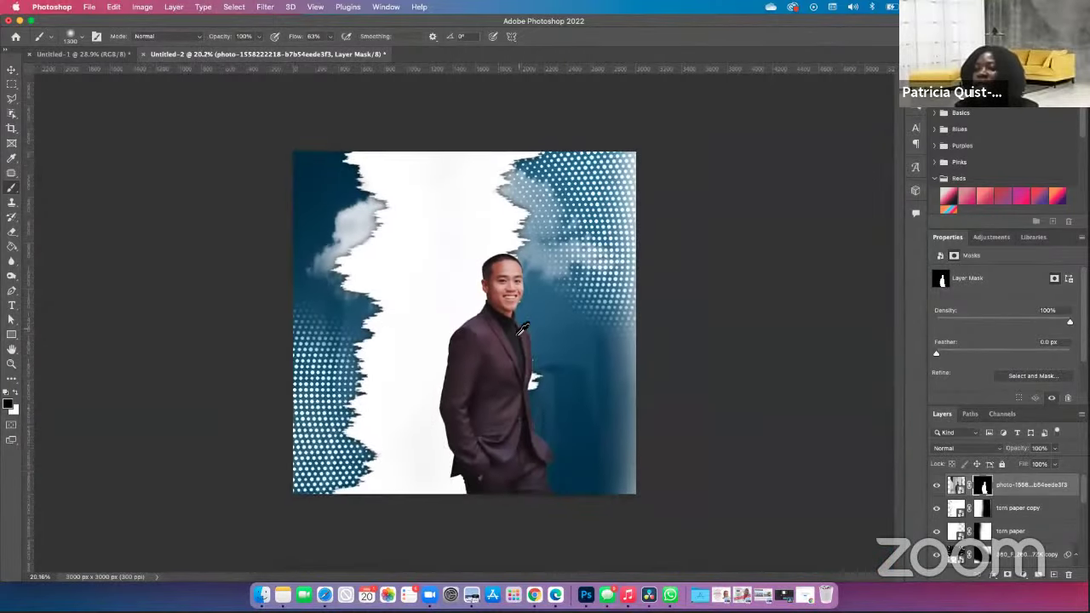
{"action": "scroll", "coordinate": [523, 329], "scroll_direction": "up", "scroll_amount": 2}
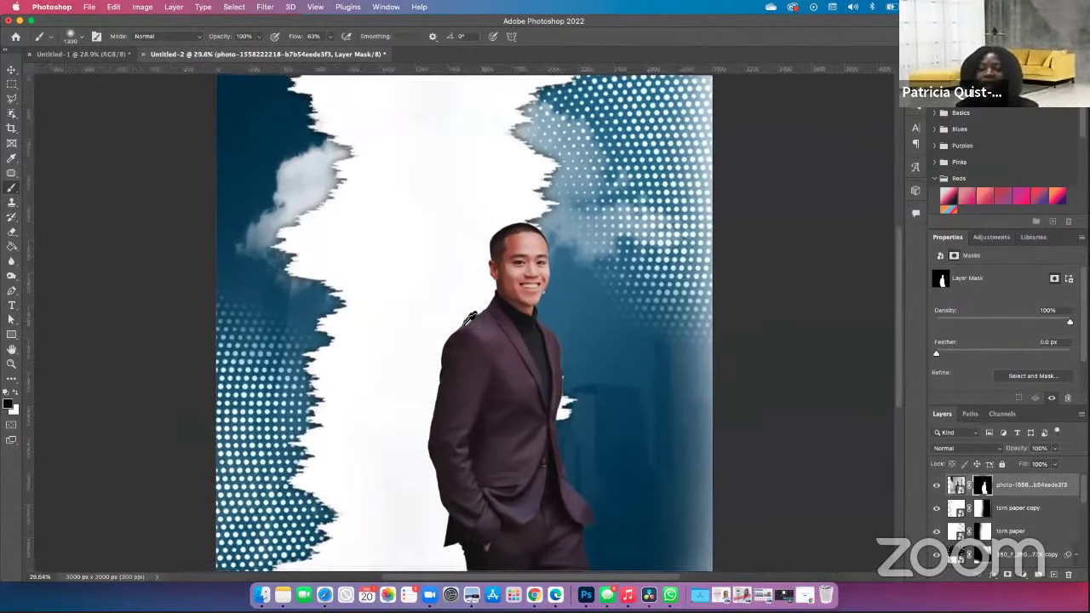
{"action": "scroll", "coordinate": [468, 318], "scroll_direction": "down", "scroll_amount": 1}
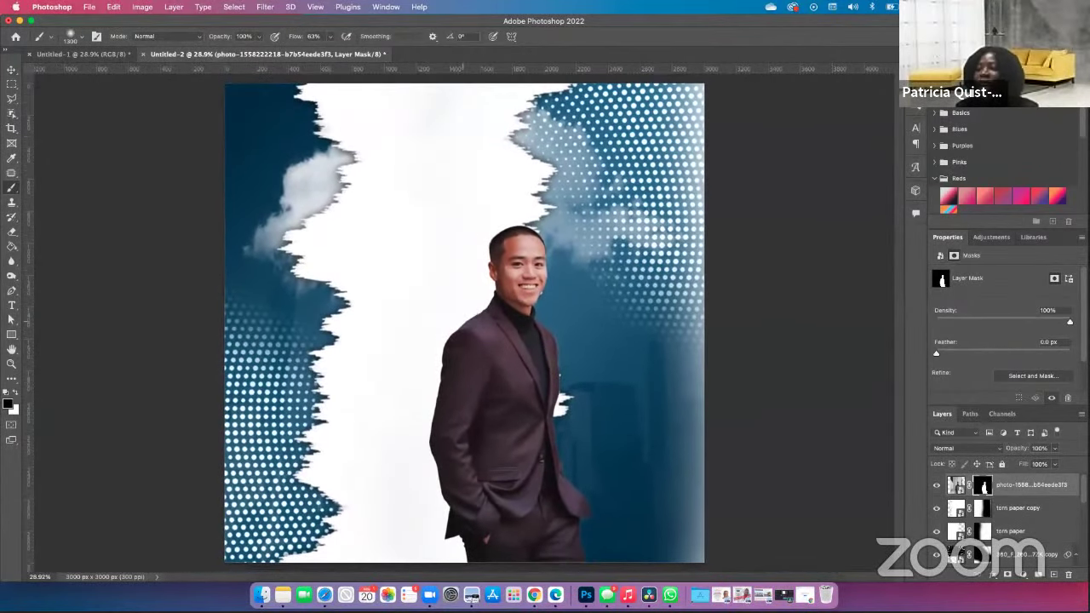
Raise the man, scale him to about 109% and shift him right over the torn strip
{"action": "left_click", "coordinate": [11, 71]}
{"action": "left_click_drag", "start_coordinate": [522, 441], "coordinate": [503, 340]}
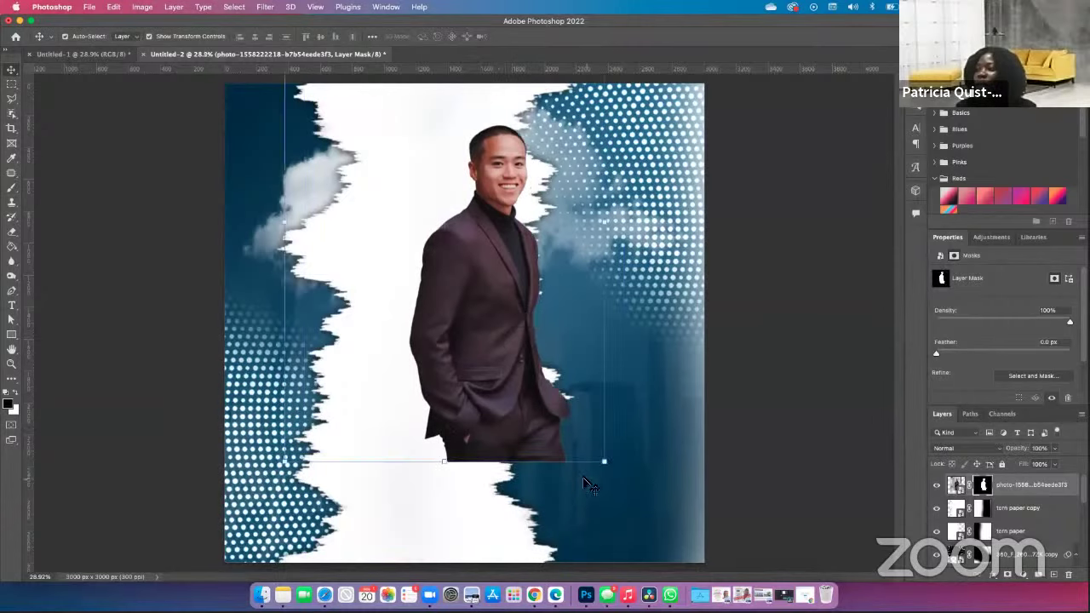
{"action": "left_click_drag", "start_coordinate": [602, 460], "coordinate": [737, 609]}
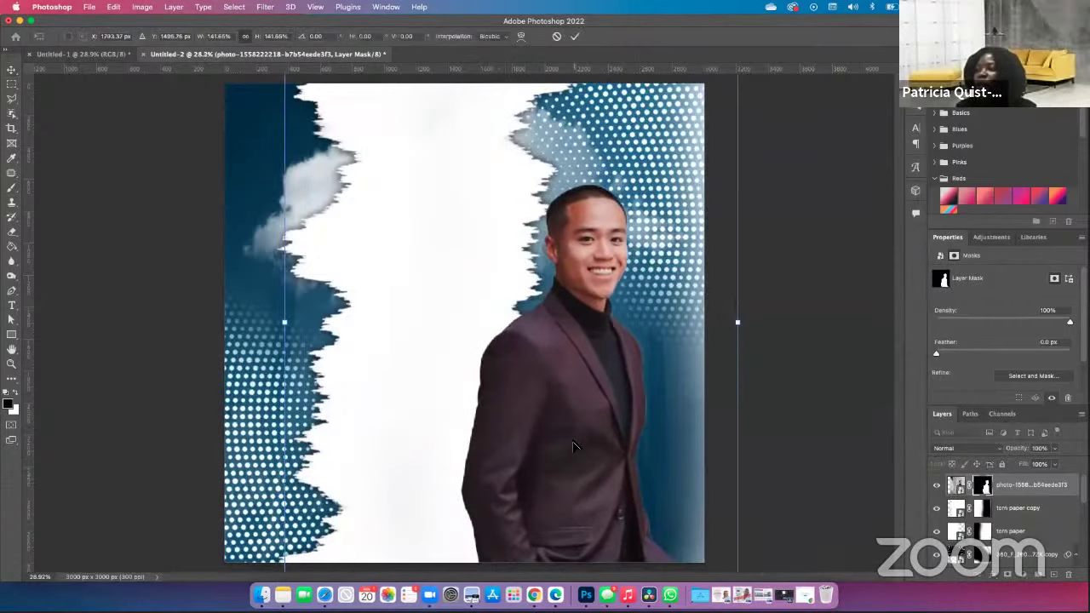
{"action": "left_click_drag", "start_coordinate": [560, 409], "coordinate": [495, 375]}
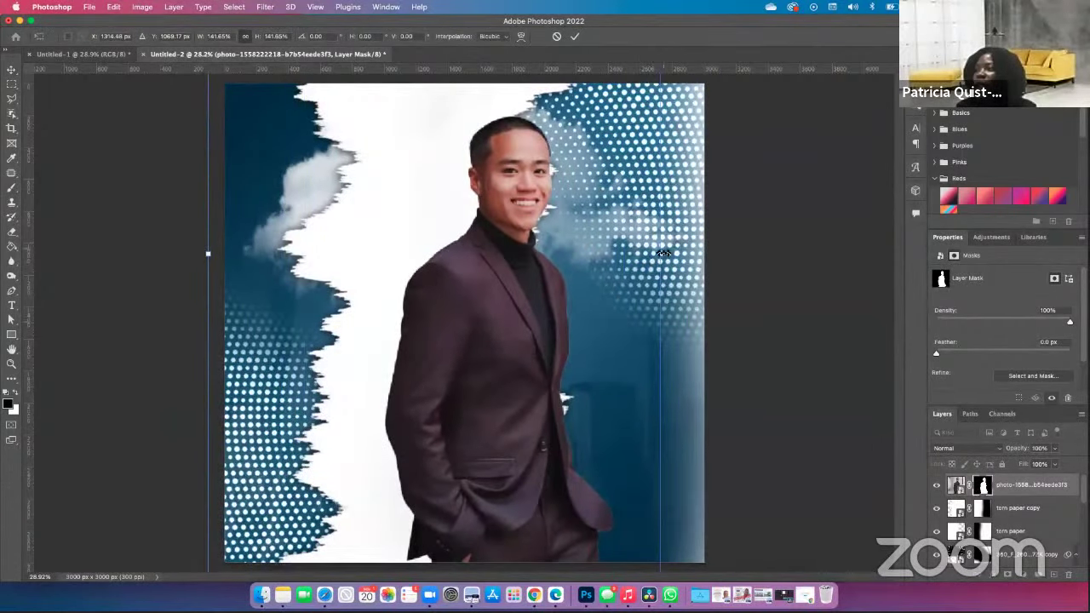
{"action": "left_click_drag", "start_coordinate": [646, 267], "coordinate": [544, 336]}
{"action": "left_click_drag", "start_coordinate": [463, 352], "coordinate": [529, 358]}
{"action": "left_click_drag", "start_coordinate": [530, 453], "coordinate": [561, 458]}
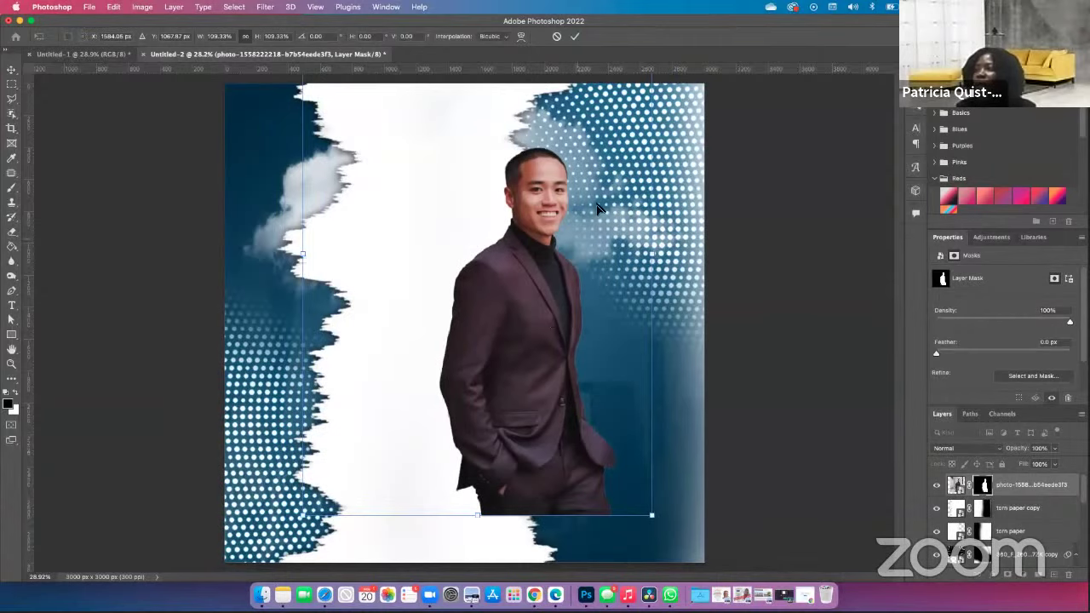
{"action": "key", "text": "Return"}
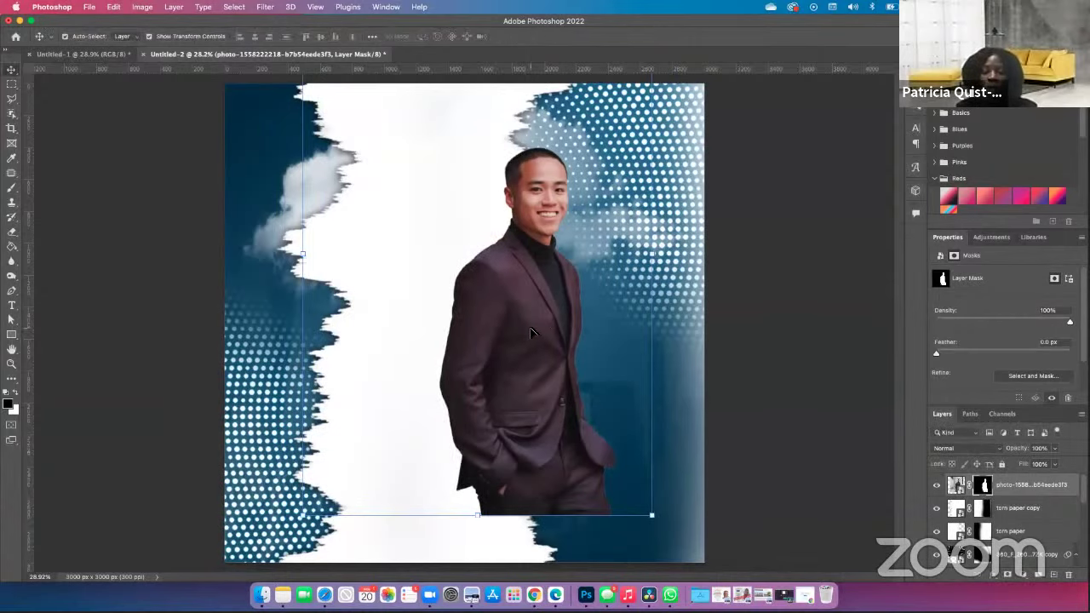
{"action": "scroll", "coordinate": [530, 332], "scroll_direction": "down", "scroll_amount": 1}
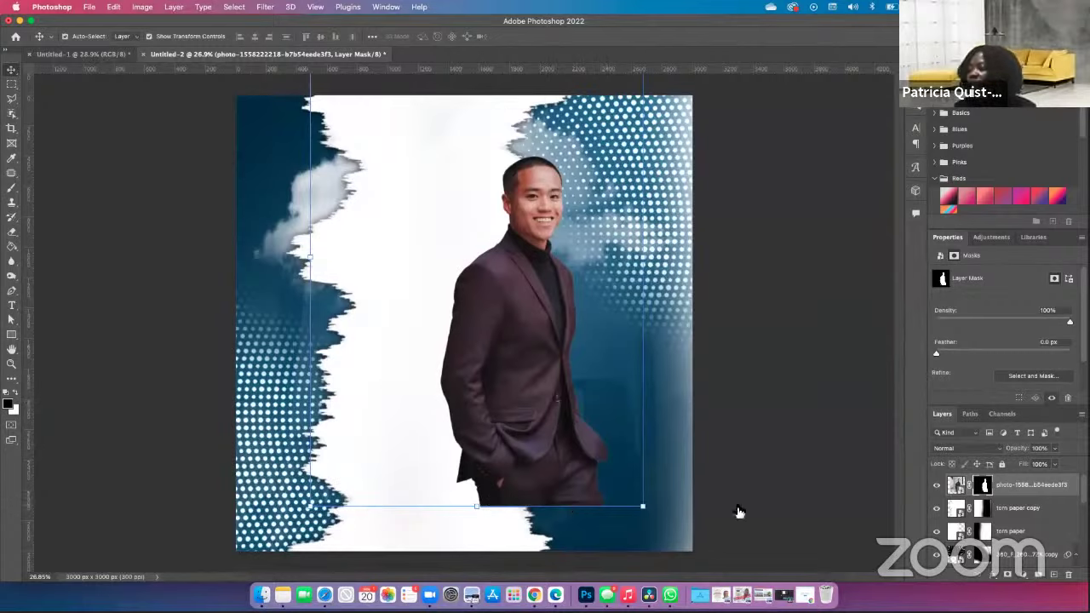
Brush the man's lower legs and feet away on his mask
{"action": "left_click", "coordinate": [11, 191]}
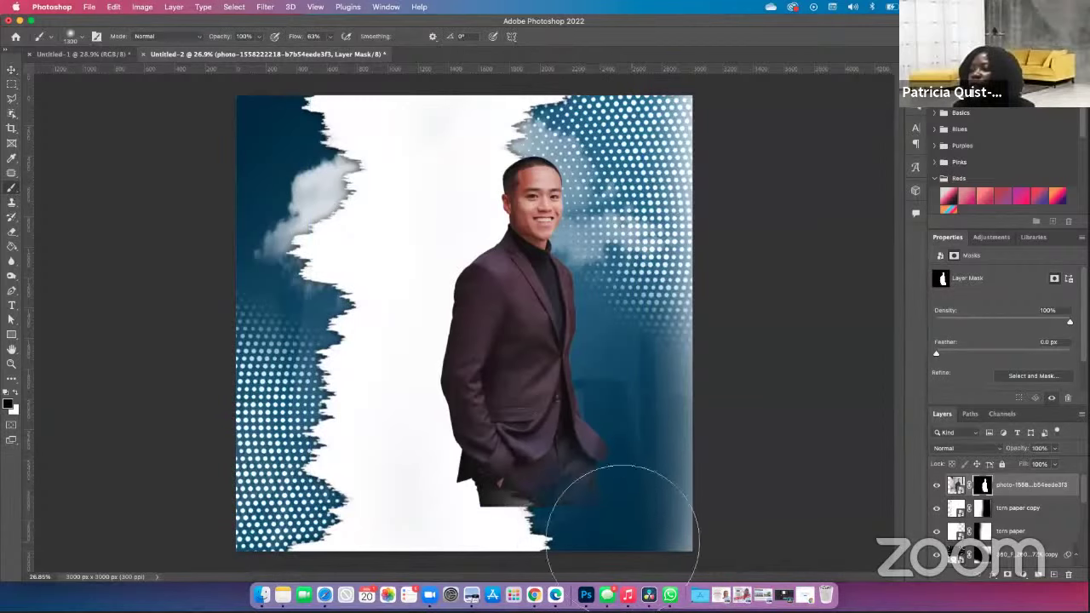
{"action": "mouse_move", "coordinate": [623, 526]}
{"action": "left_mouse_down"}
{"action": "mouse_move", "coordinate": [542, 568]}
{"action": "mouse_move", "coordinate": [450, 575]}
{"action": "mouse_move", "coordinate": [564, 559]}
{"action": "left_mouse_up"}
{"action": "mouse_move", "coordinate": [627, 499]}
{"action": "left_mouse_down"}
{"action": "mouse_move", "coordinate": [432, 549]}
{"action": "mouse_move", "coordinate": [447, 560]}
{"action": "mouse_move", "coordinate": [410, 541]}
{"action": "mouse_move", "coordinate": [483, 553]}
{"action": "mouse_move", "coordinate": [707, 524]}
{"action": "left_mouse_up"}
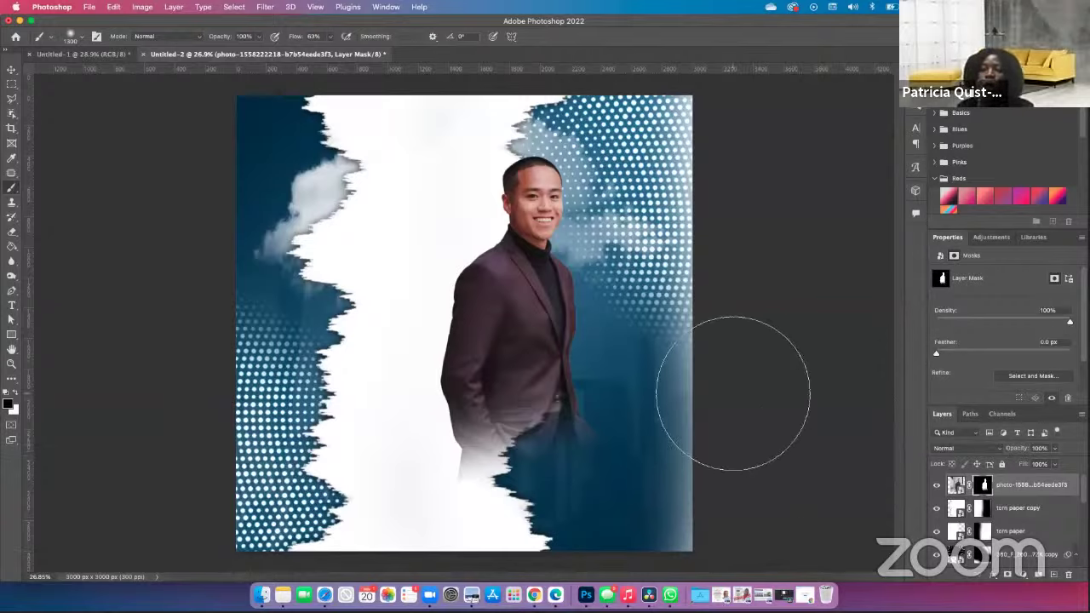
Stretch the man to about 110% width and reposition him
{"action": "left_click", "coordinate": [11, 69]}
{"action": "left_click_drag", "start_coordinate": [643, 256], "coordinate": [684, 245]}
{"action": "left_click_drag", "start_coordinate": [545, 264], "coordinate": [532, 253]}
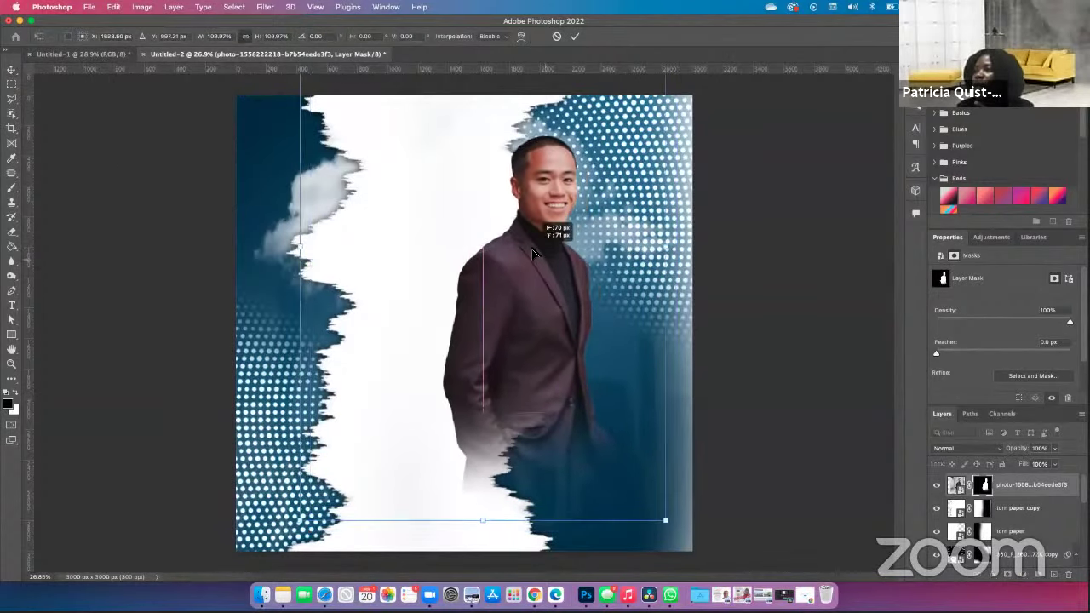
{"action": "key", "text": "Return"}
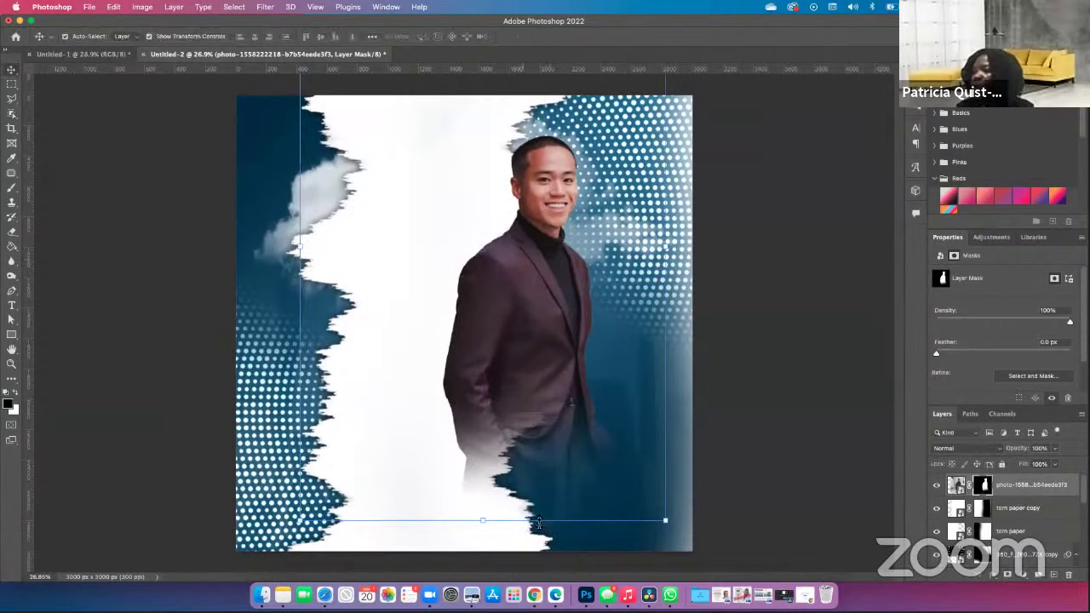
Brush the man's trousers and the lower torn edge away on the mask
{"action": "left_click", "coordinate": [12, 189]}
{"action": "mouse_move", "coordinate": [442, 534]}
{"action": "left_mouse_down"}
{"action": "mouse_move", "coordinate": [462, 511]}
{"action": "mouse_move", "coordinate": [596, 523]}
{"action": "mouse_move", "coordinate": [511, 523]}
{"action": "mouse_move", "coordinate": [479, 538]}
{"action": "left_mouse_up"}
{"action": "scroll", "coordinate": [389, 365], "scroll_direction": "down", "scroll_amount": 1}
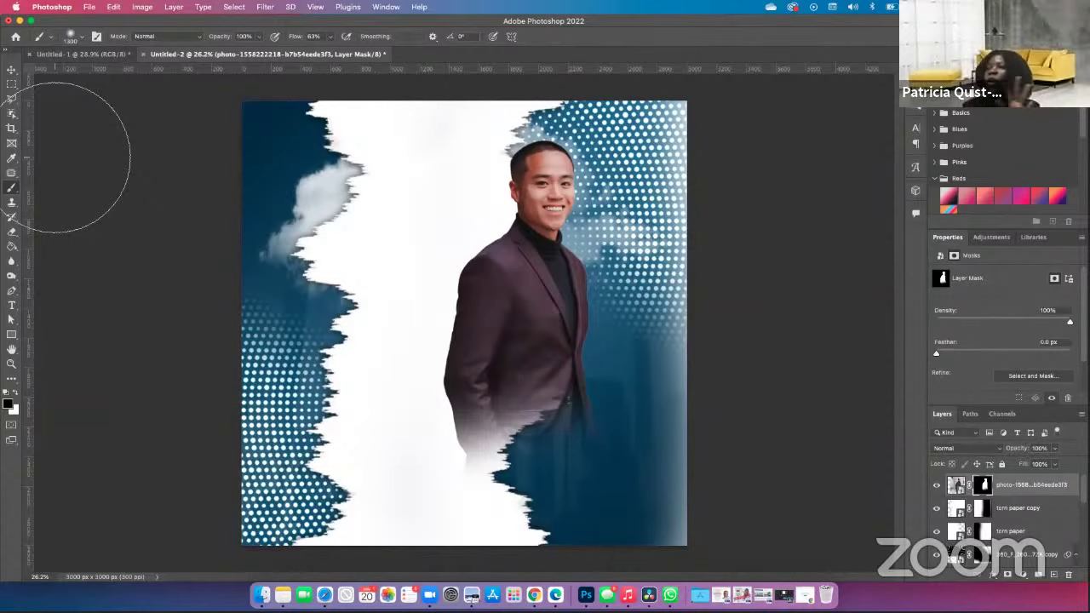
{"action": "left_click", "coordinate": [11, 69]}
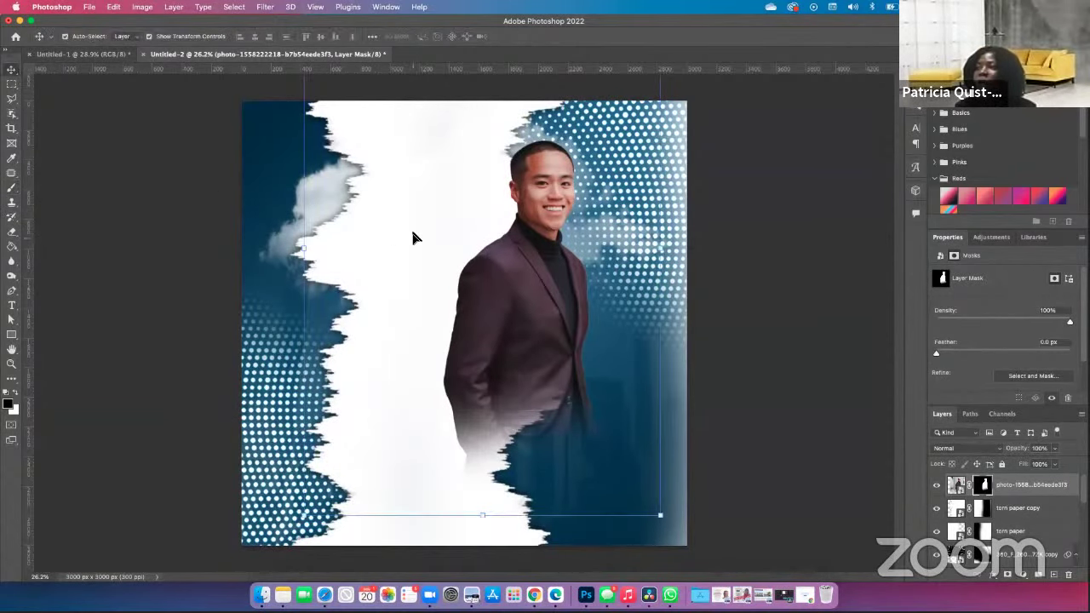
{"action": "left_click", "coordinate": [111, 54]}
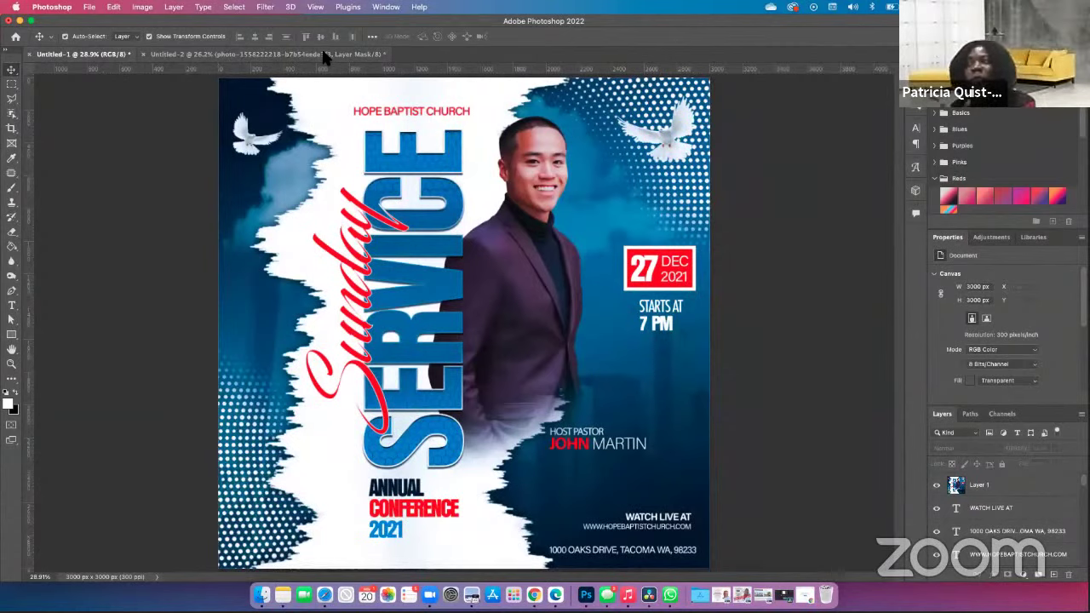
{"action": "left_click", "coordinate": [323, 54]}
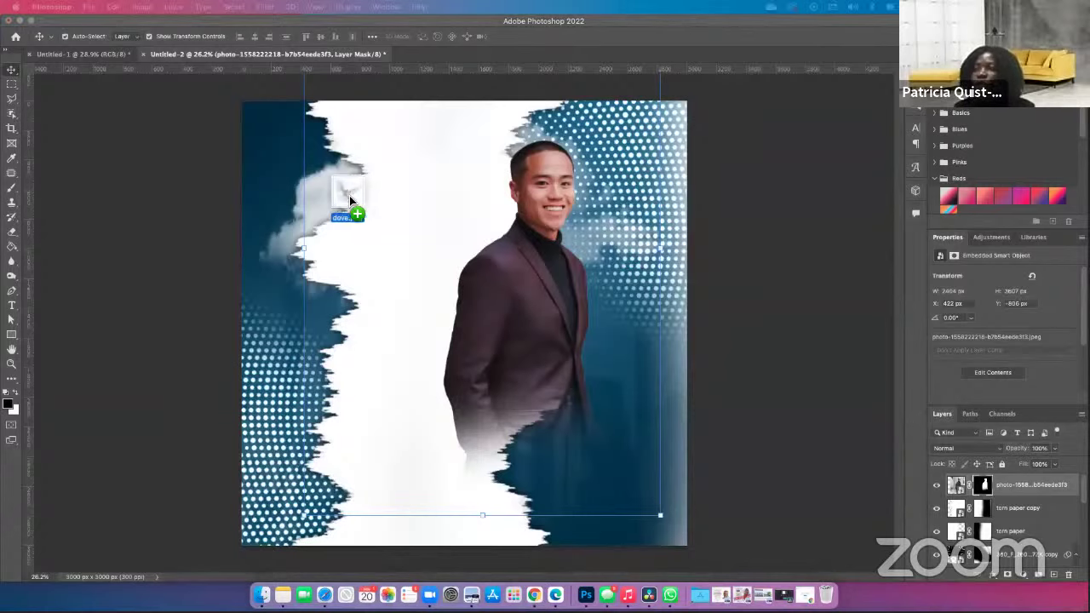
Place dove.png and shrink it to about 40% in the top-left corner
{"action": "left_click_drag", "start_coordinate": [349, 196], "coordinate": [364, 252]}
{"action": "left_click_drag", "start_coordinate": [525, 302], "coordinate": [423, 158]}
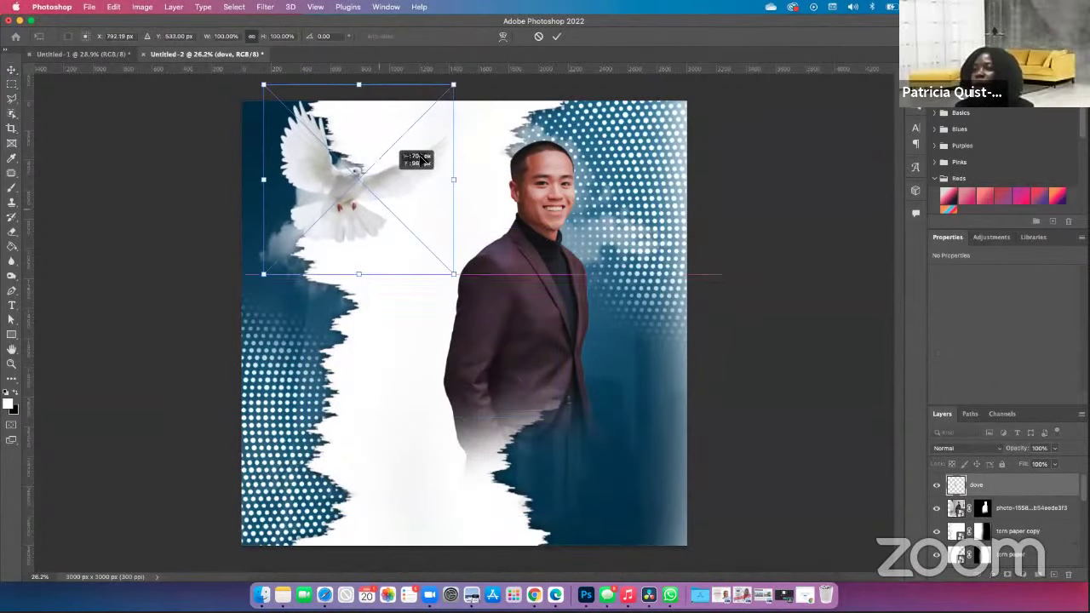
{"action": "left_click_drag", "start_coordinate": [454, 85], "coordinate": [339, 200]}
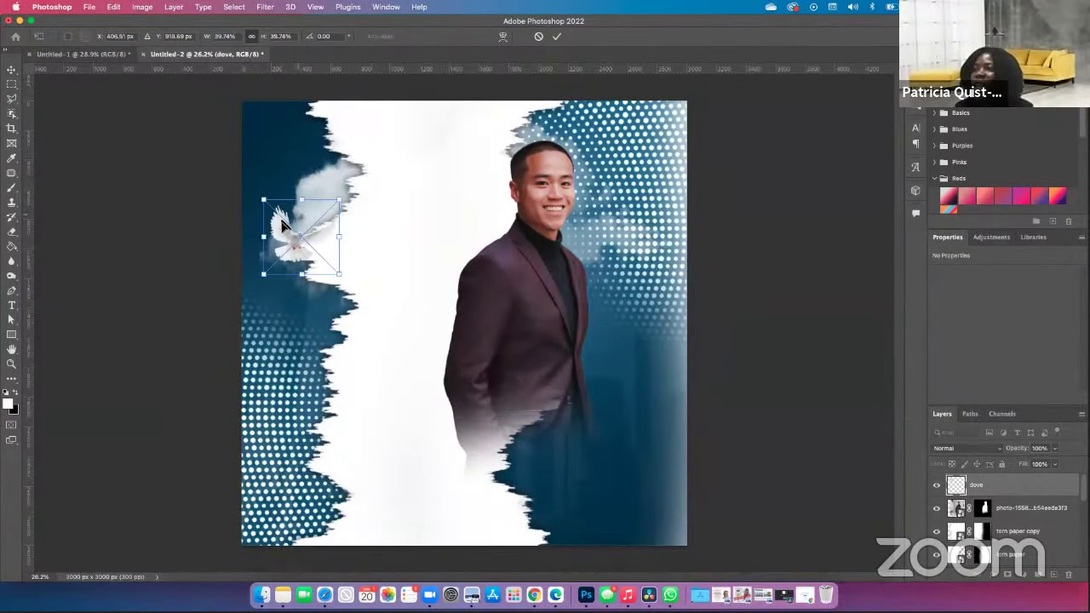
{"action": "left_click_drag", "start_coordinate": [272, 205], "coordinate": [255, 109]}
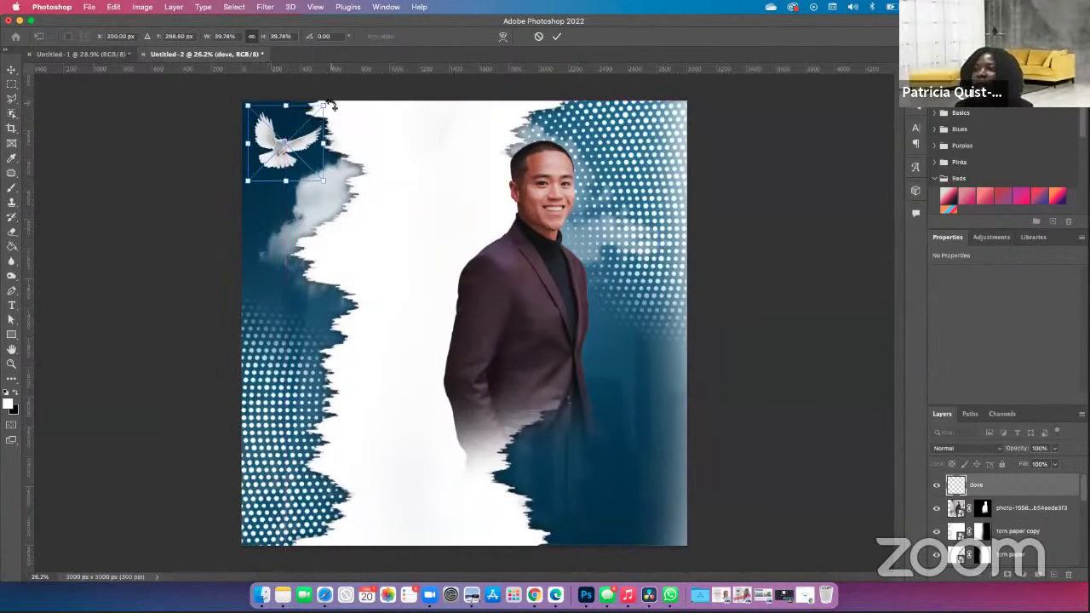
{"action": "left_click_drag", "start_coordinate": [333, 106], "coordinate": [315, 112]}
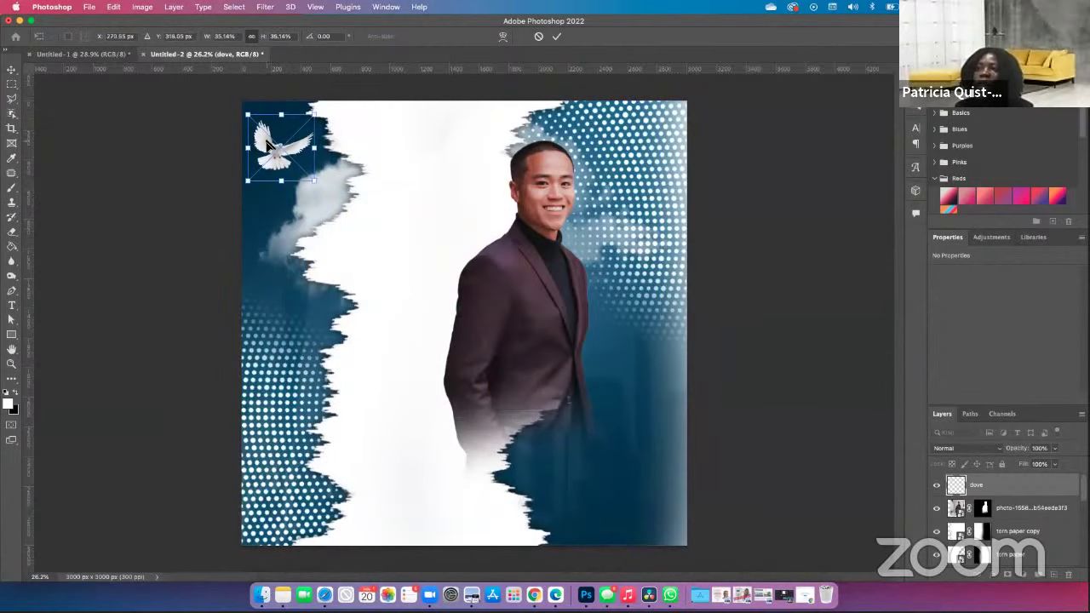
{"action": "key", "text": "Return"}
Rotate the dove about 13 degrees
{"action": "left_click", "coordinate": [319, 181]}
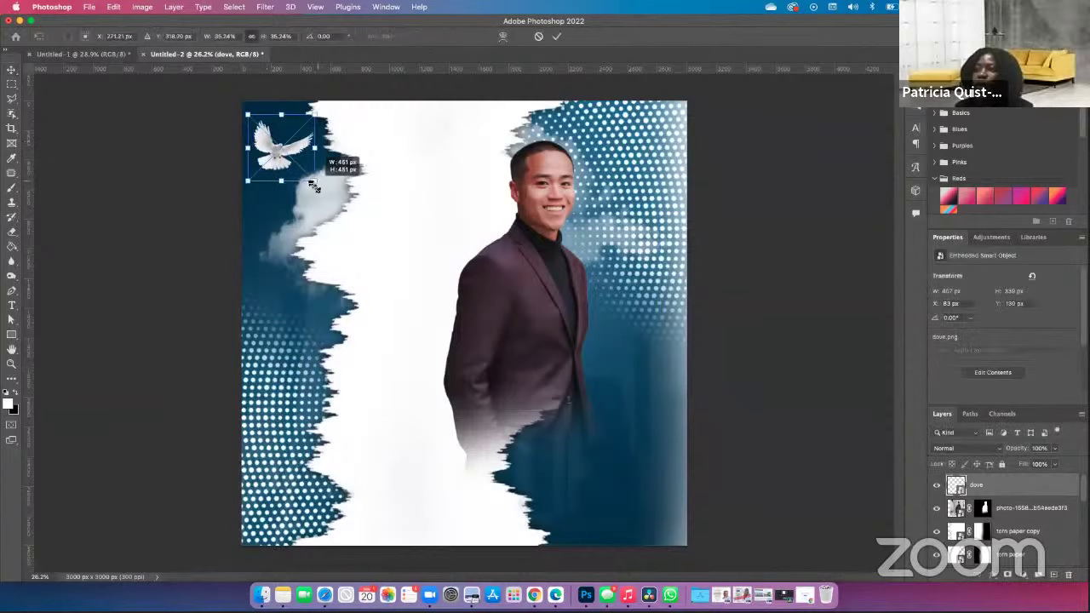
{"action": "mouse_move", "coordinate": [321, 189]}
{"action": "left_mouse_down"}
{"action": "mouse_move", "coordinate": [332, 179]}
{"action": "mouse_move", "coordinate": [317, 192]}
{"action": "left_mouse_up"}
{"action": "key", "text": "Return"}
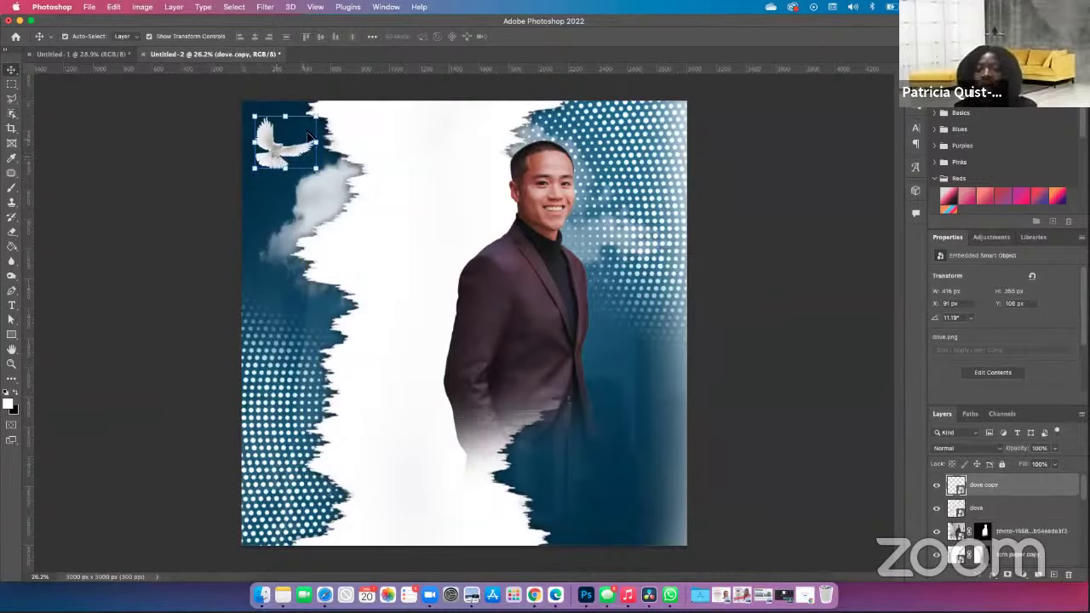
Duplicate the dove to the upper right and slightly shrink the corner dove
{"action": "left_click_drag", "start_coordinate": [278, 158], "coordinate": [624, 151]}
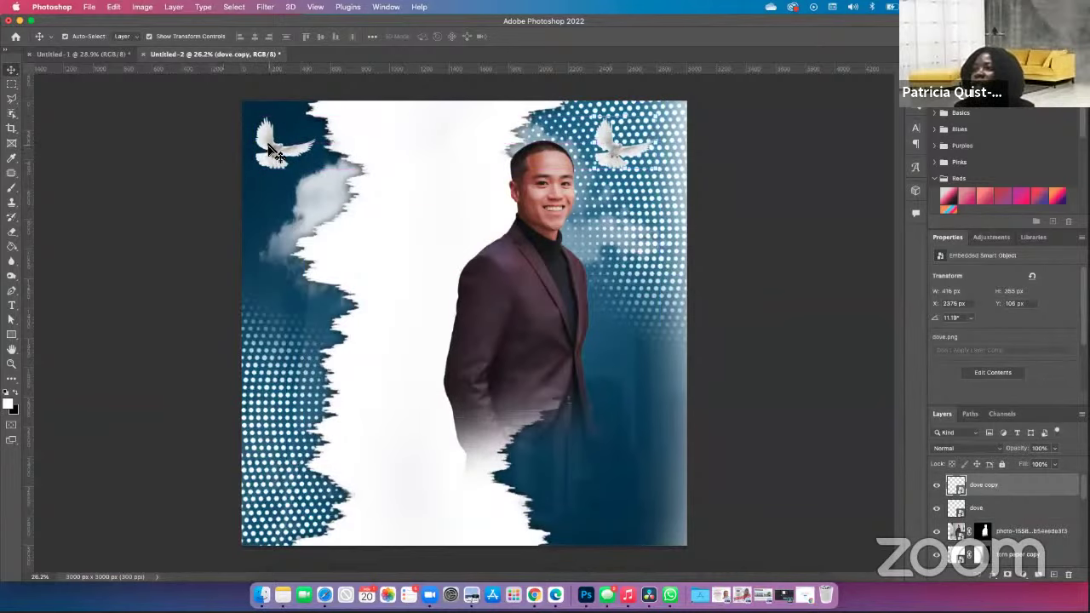
{"action": "left_click", "coordinate": [315, 136]}
{"action": "left_click_drag", "start_coordinate": [319, 113], "coordinate": [310, 108]}
{"action": "left_click_drag", "start_coordinate": [274, 155], "coordinate": [263, 140]}
{"action": "key", "text": "Return"}
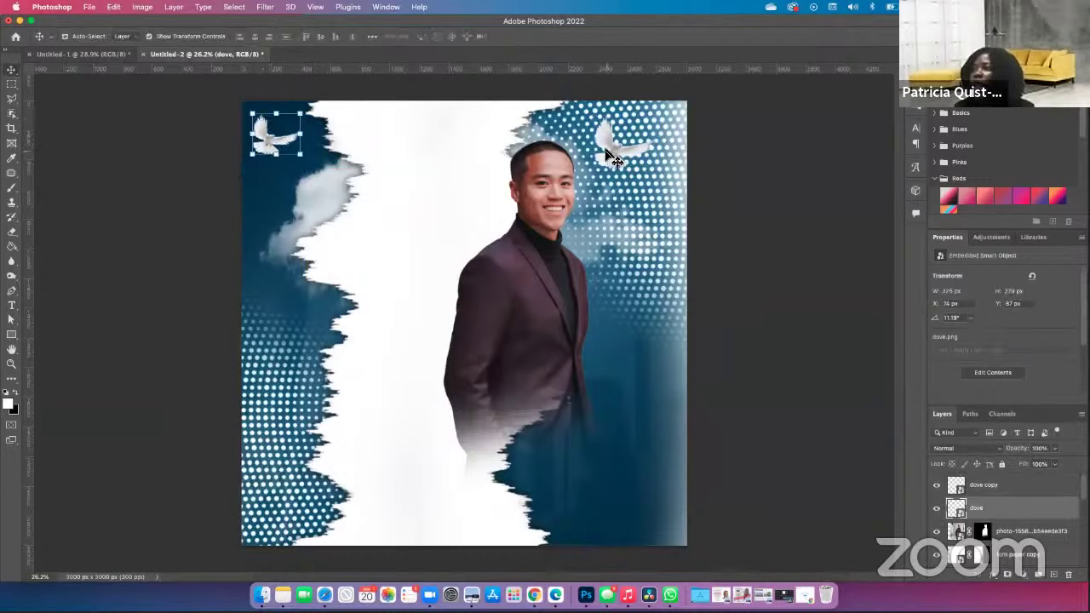
Flip the upper-right dove copy horizontally and reposition it beside the man's head
{"action": "left_click", "coordinate": [676, 142]}
{"action": "left_click", "coordinate": [637, 151]}
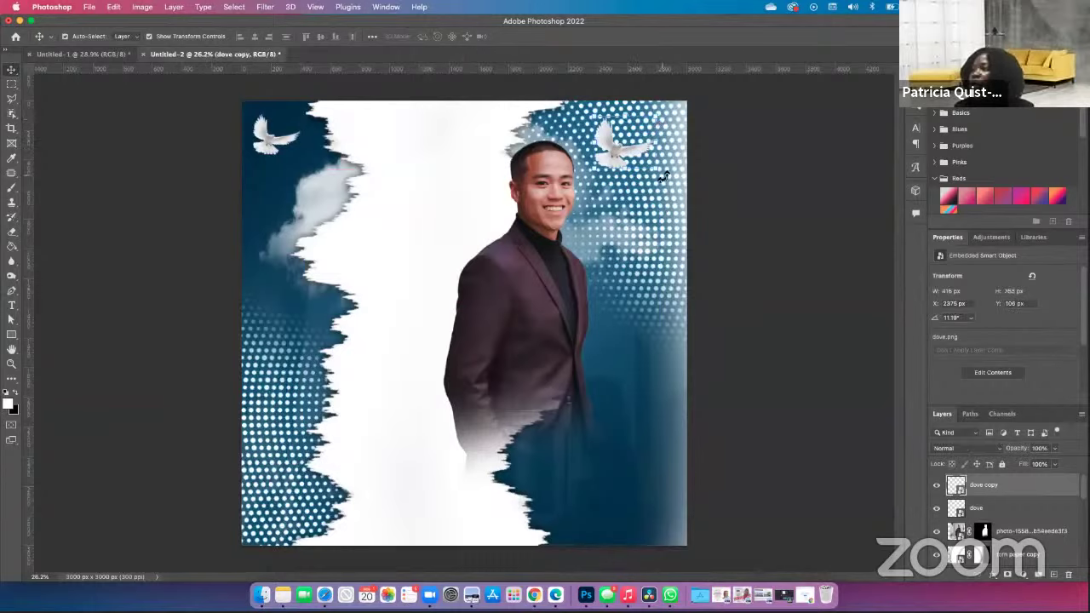
{"action": "key", "text": "ctrl+t"}
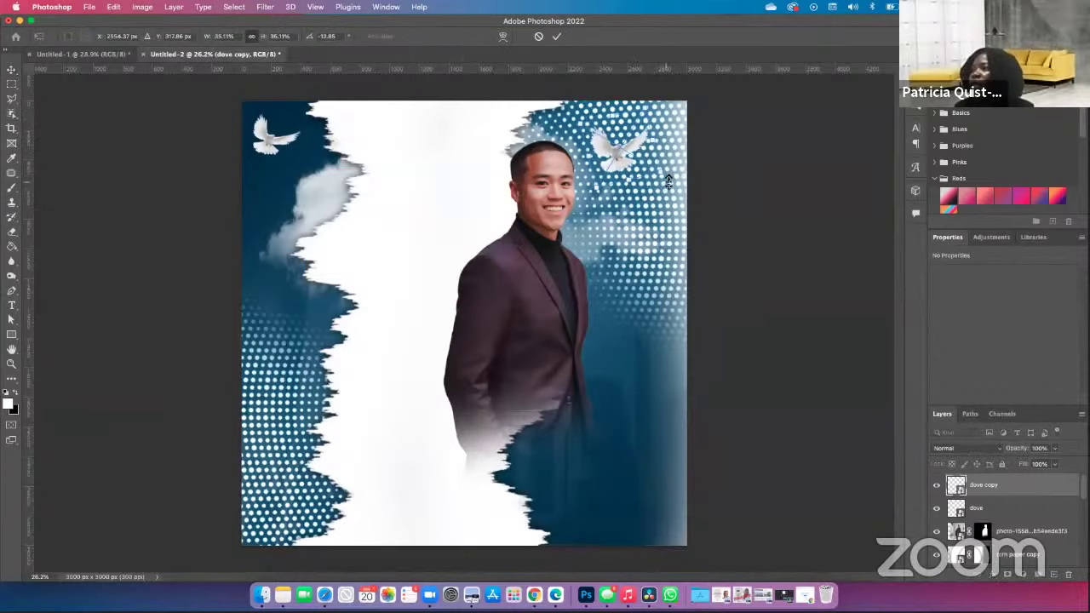
{"action": "key", "text": "Return"}
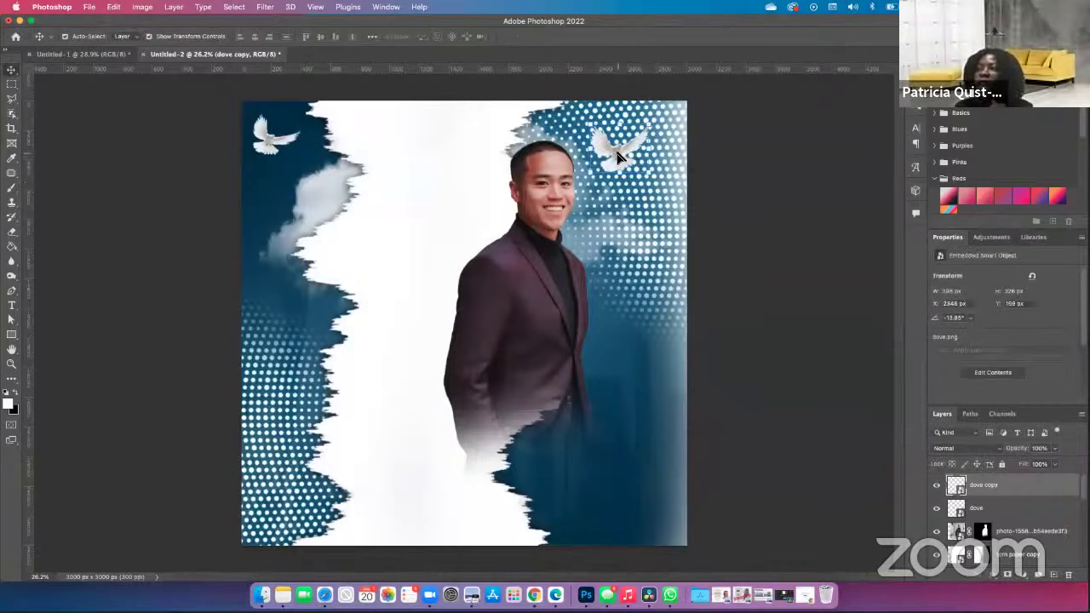
{"action": "left_click", "coordinate": [115, 8]}
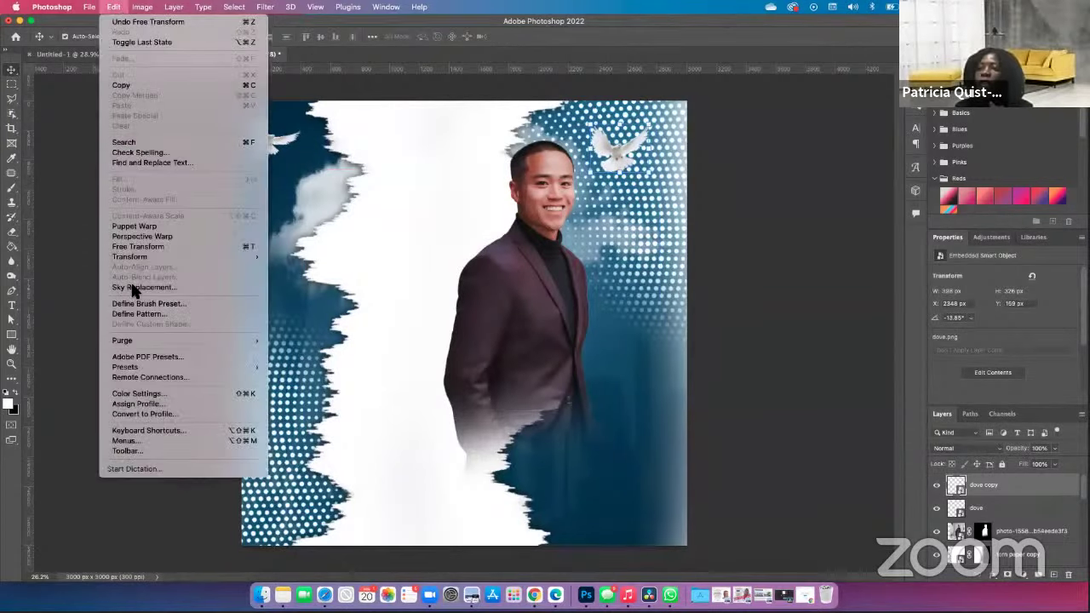
{"action": "mouse_move", "coordinate": [169, 258]}
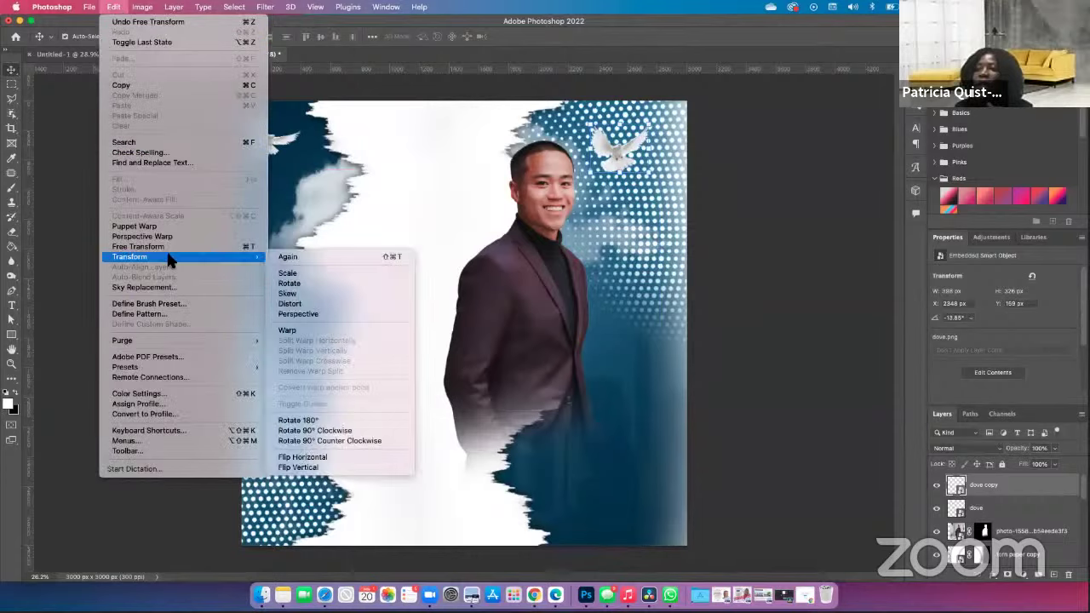
{"action": "left_click", "coordinate": [306, 457]}
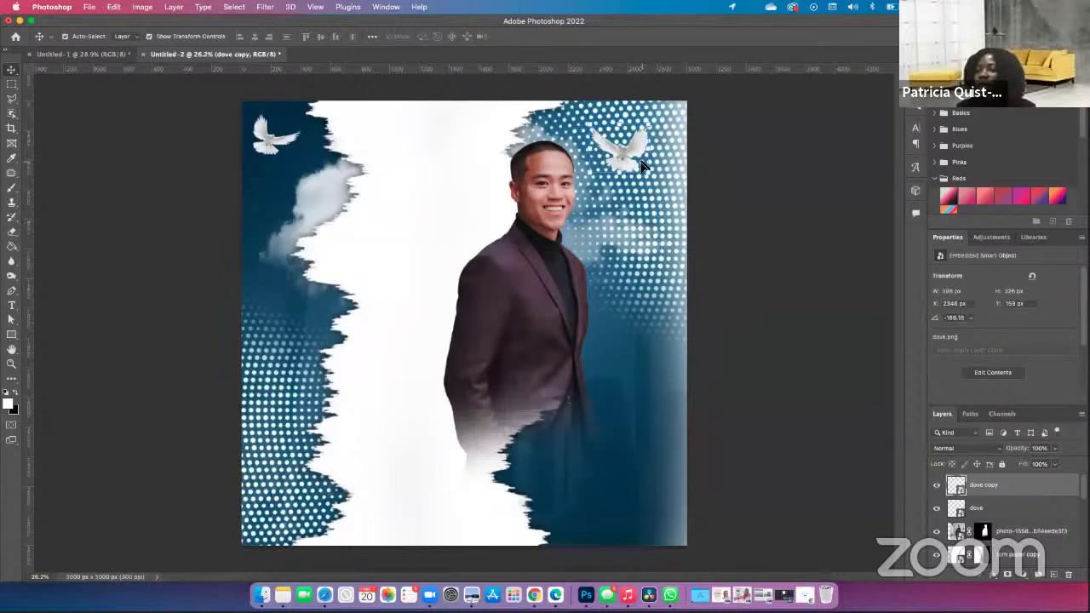
{"action": "left_click_drag", "start_coordinate": [651, 123], "coordinate": [633, 164]}
{"action": "key", "text": "Return"}
Rotate the top-left dove about 14 degrees
{"action": "left_click", "coordinate": [259, 140]}
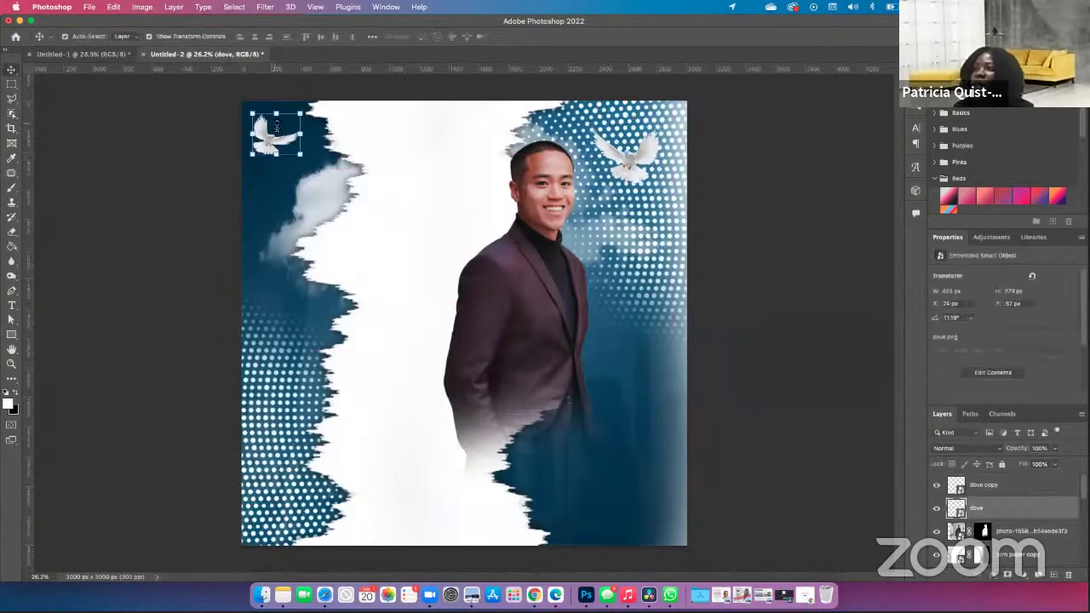
{"action": "left_click_drag", "start_coordinate": [252, 112], "coordinate": [268, 107]}
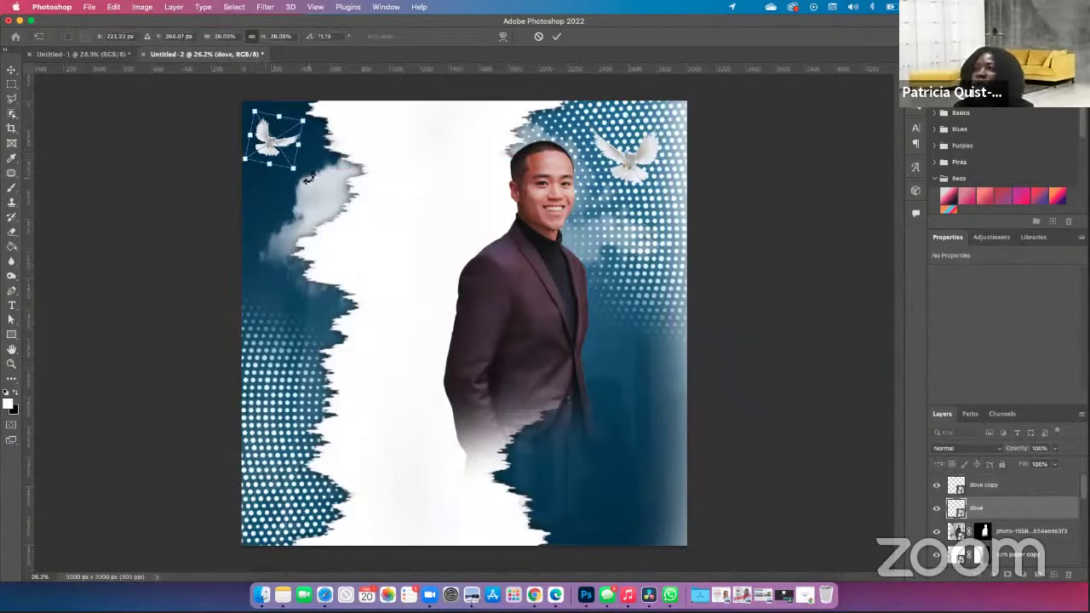
{"action": "left_click_drag", "start_coordinate": [316, 175], "coordinate": [305, 187]}
{"action": "key", "text": "Return"}
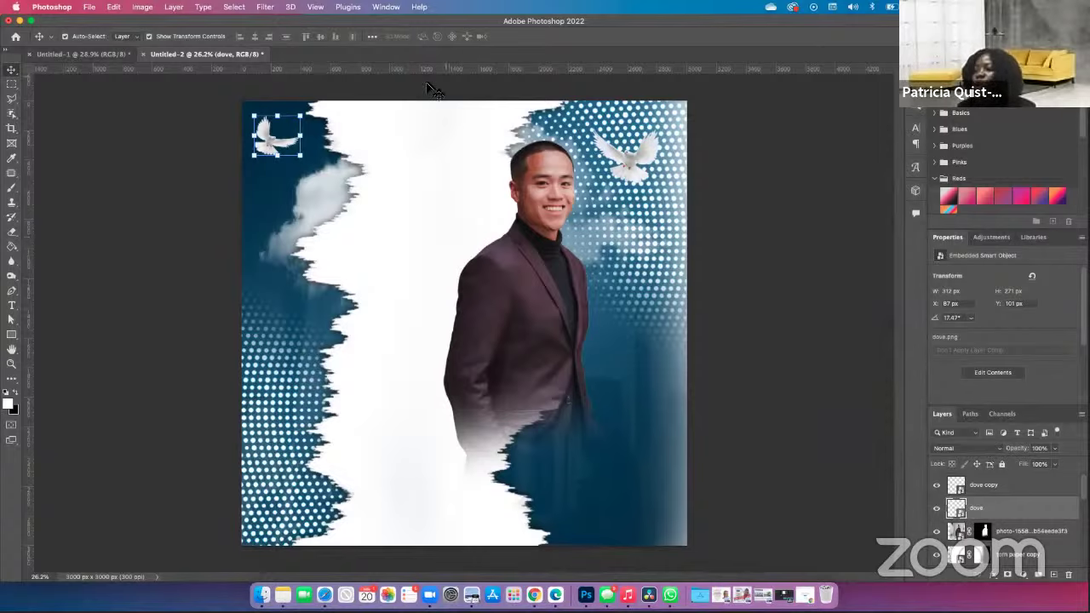
{"action": "left_click", "coordinate": [389, 229]}
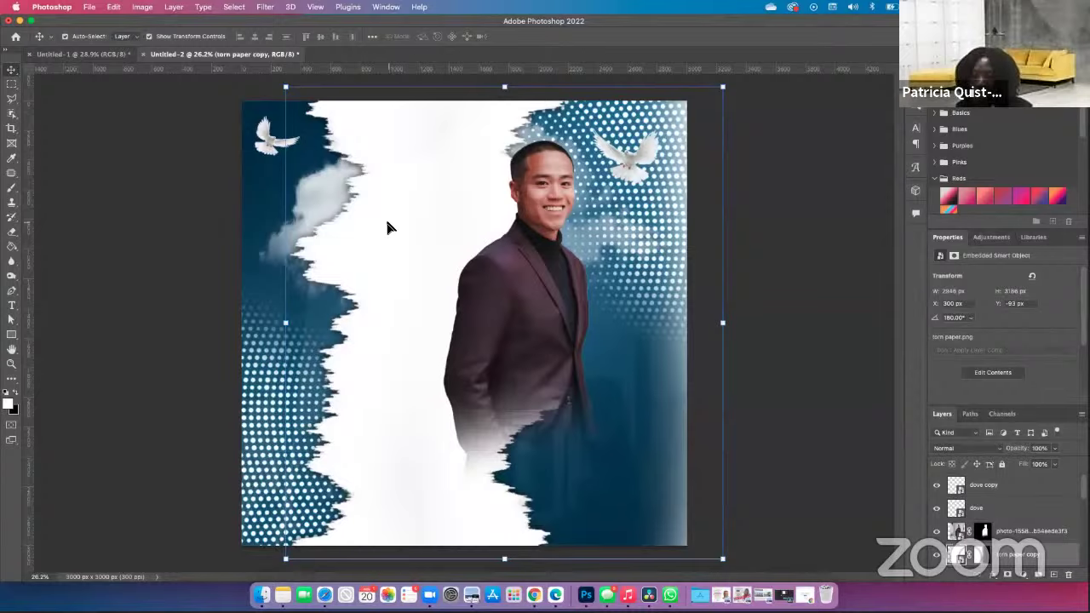
Type the SERVICE title in Anzeigen Grotesk to the left of the man
{"action": "left_click", "coordinate": [12, 305]}
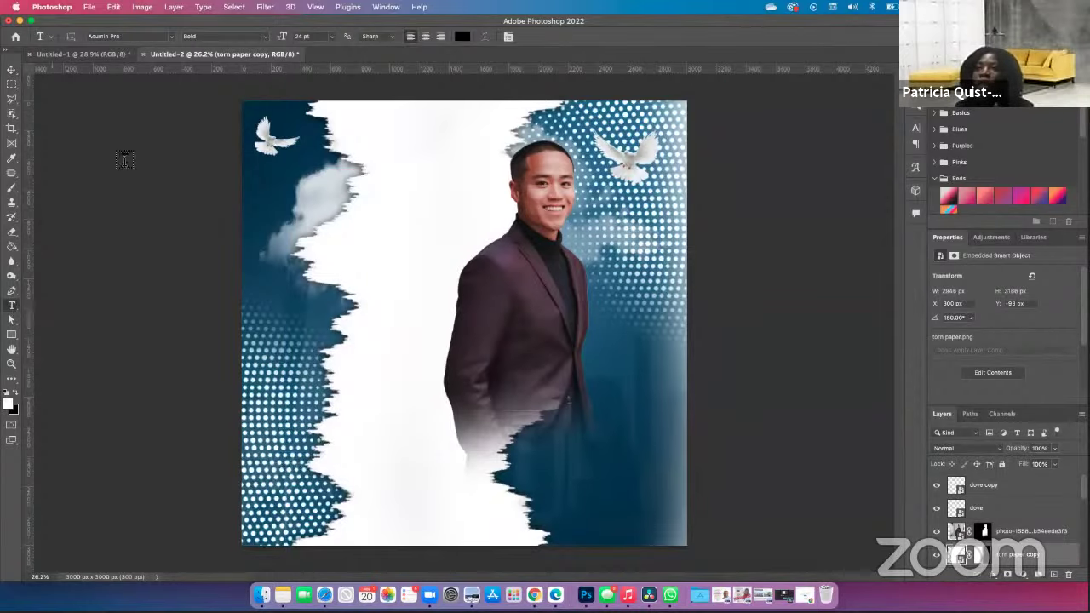
{"action": "left_click", "coordinate": [173, 37]}
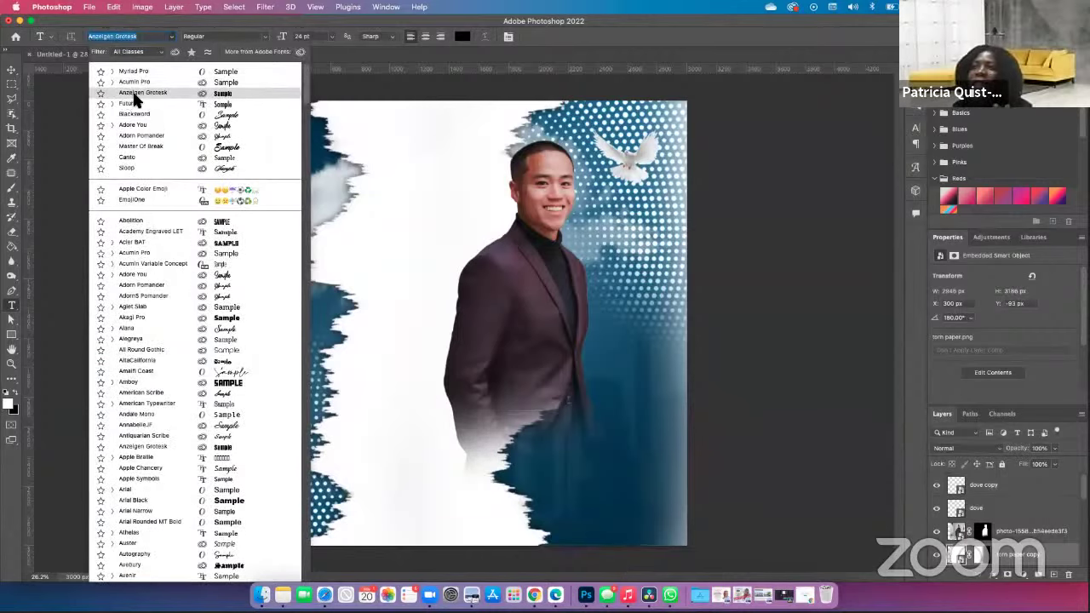
{"action": "left_click", "coordinate": [233, 94]}
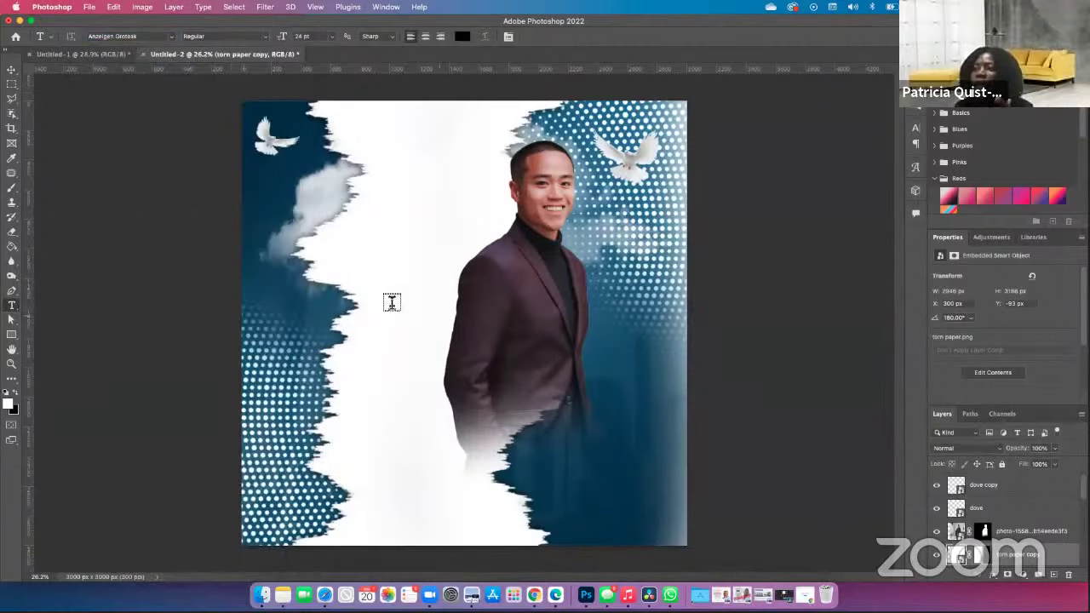
{"action": "left_click", "coordinate": [378, 248]}
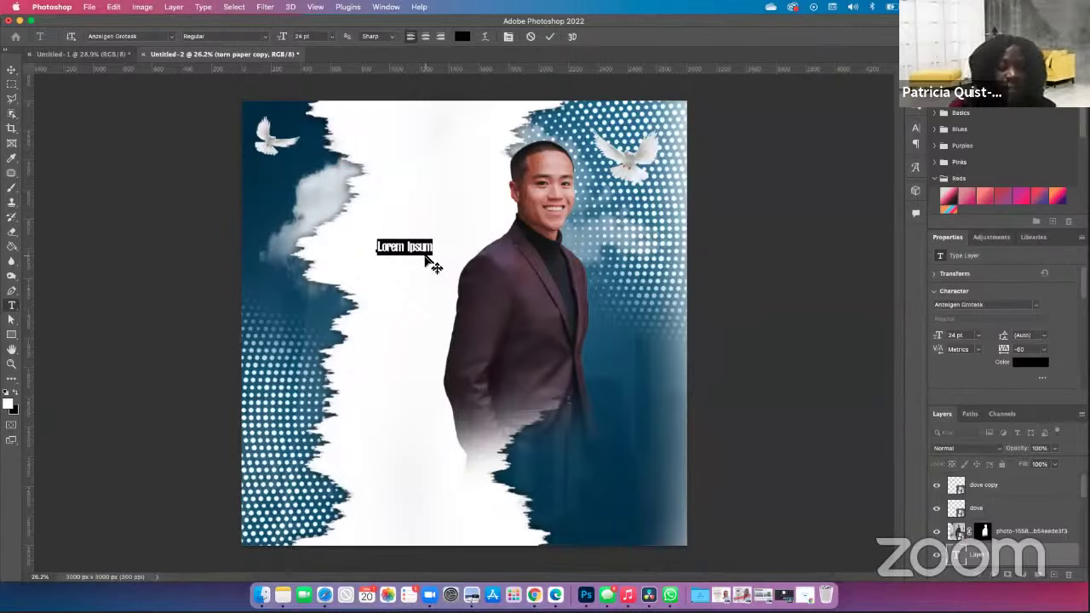
{"action": "type", "text": "SERN"}
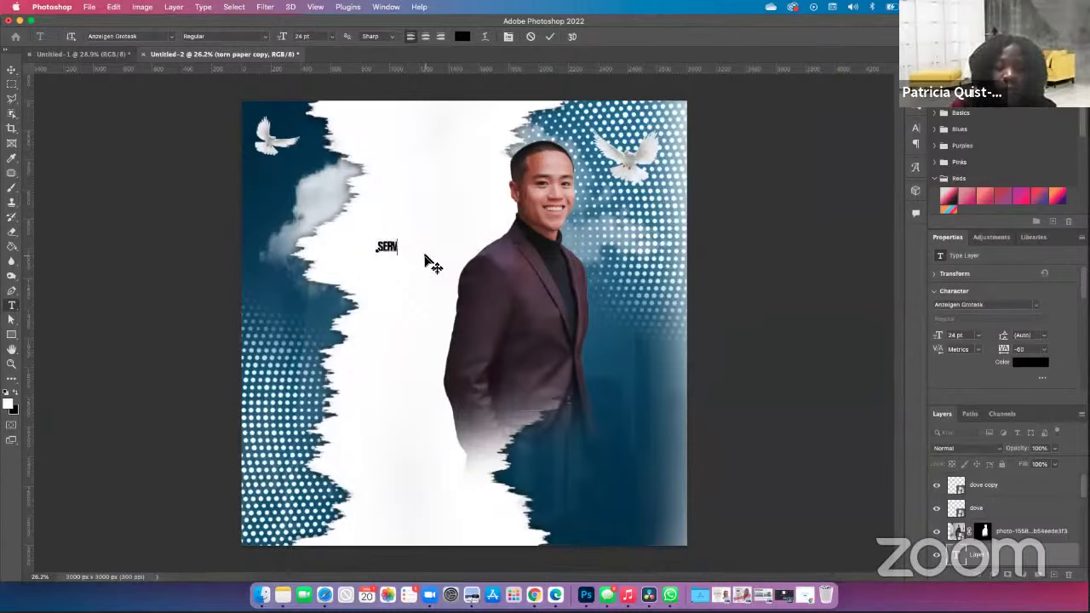
{"action": "type", "text": "CE"}
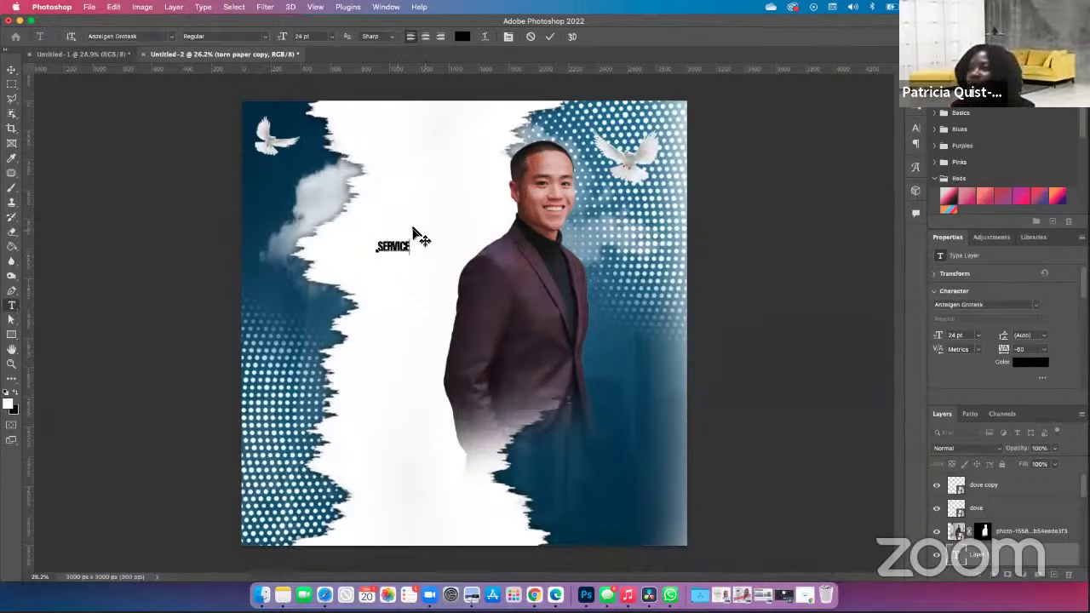
Enlarge and widen the SERVICE title behind the man's head
{"action": "left_click", "coordinate": [11, 69]}
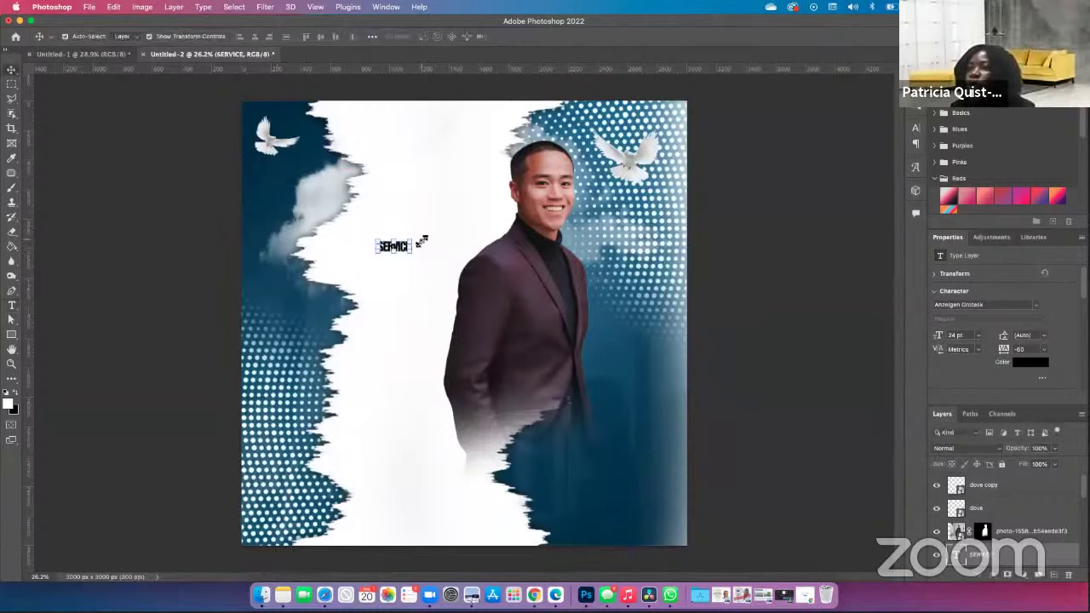
{"action": "left_click_drag", "start_coordinate": [412, 240], "coordinate": [698, 174]}
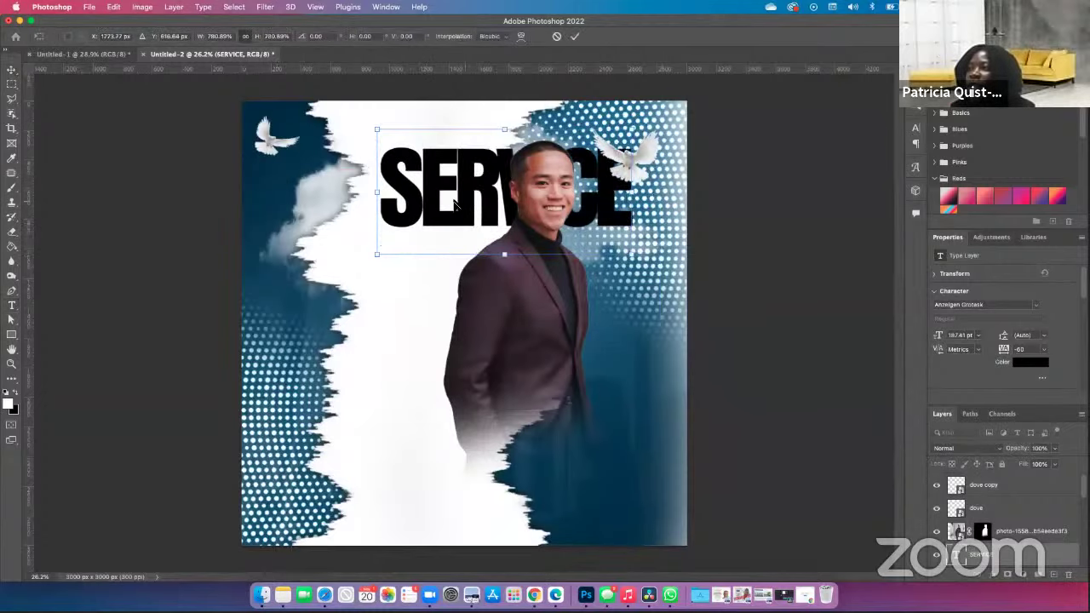
{"action": "left_click_drag", "start_coordinate": [570, 177], "coordinate": [511, 219]}
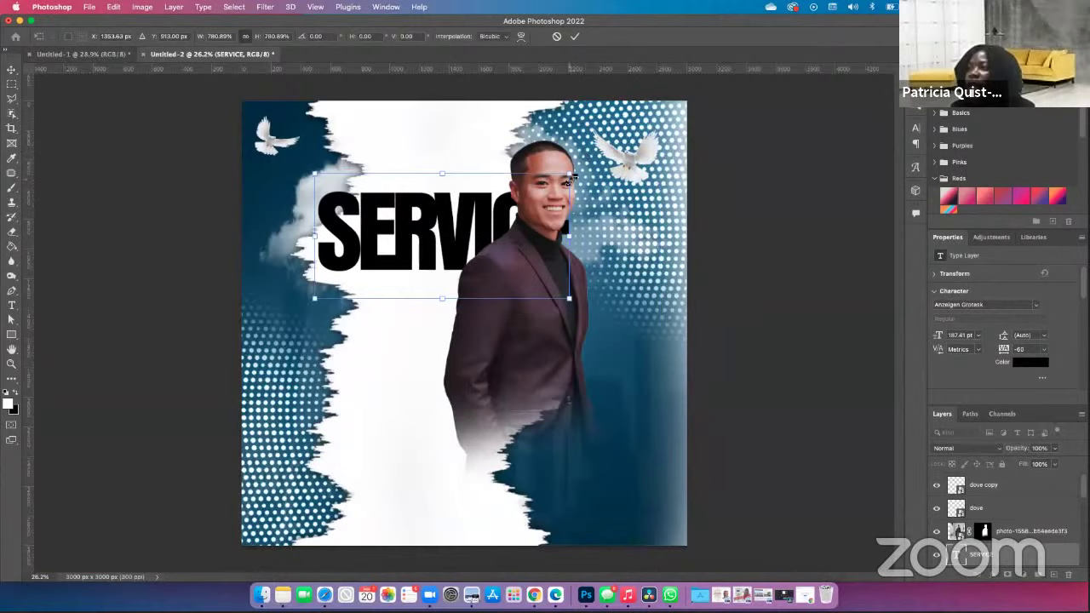
{"action": "left_click_drag", "start_coordinate": [568, 173], "coordinate": [605, 156]}
{"action": "key", "text": "Return"}
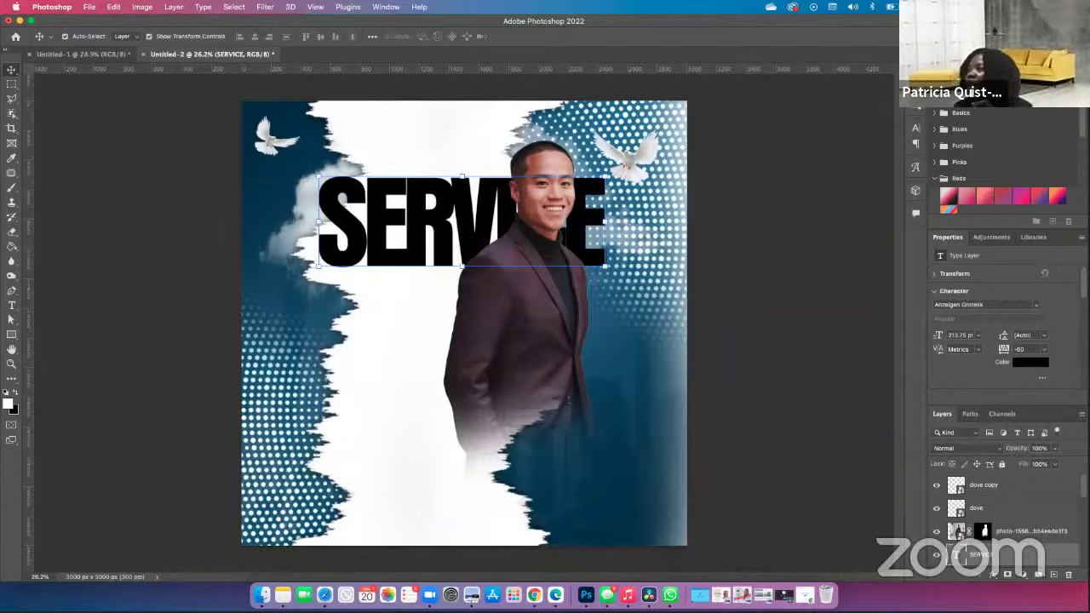
Give SERVICE a light-blue gradient, then rotate and shrink it upright beside the man
{"action": "left_click_drag", "start_coordinate": [965, 553], "coordinate": [965, 555]}
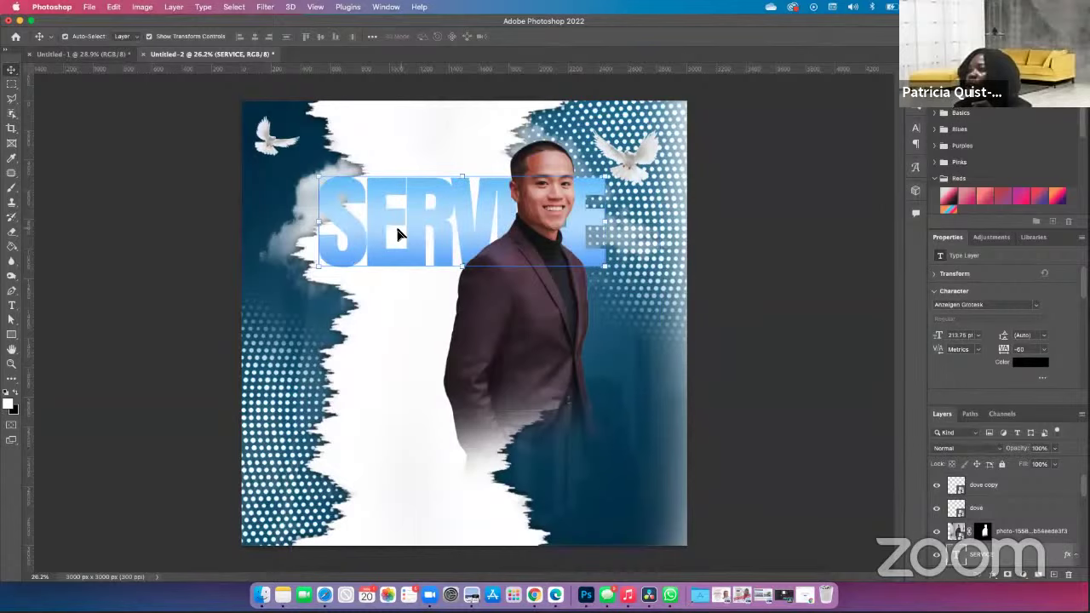
{"action": "left_click_drag", "start_coordinate": [395, 223], "coordinate": [361, 350]}
{"action": "key", "text": "super+t"}
{"action": "left_click_drag", "start_coordinate": [559, 404], "coordinate": [498, 186]}
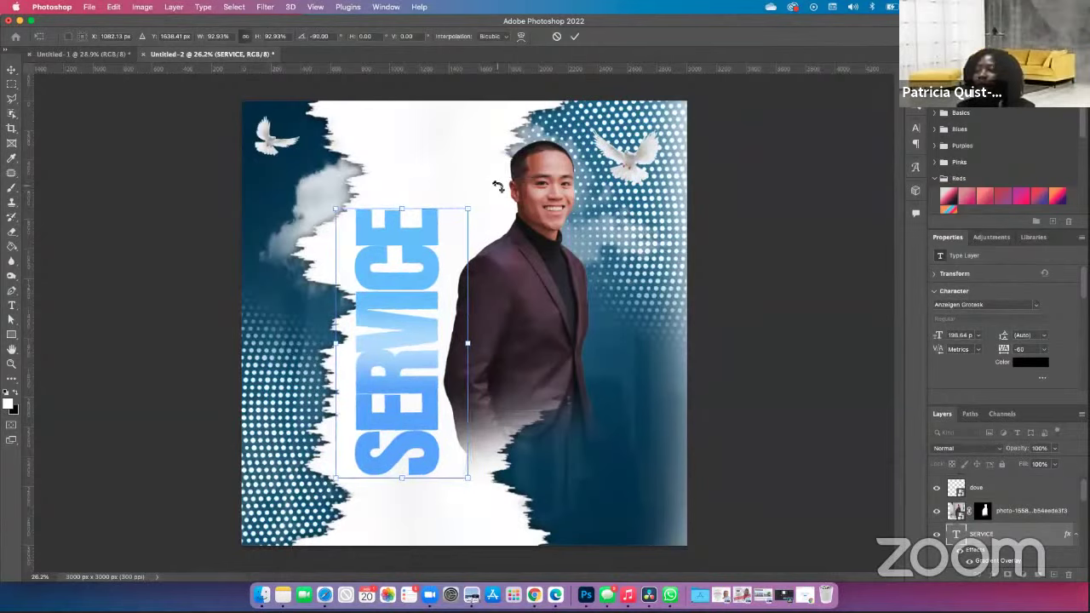
{"action": "left_click_drag", "start_coordinate": [413, 292], "coordinate": [426, 263]}
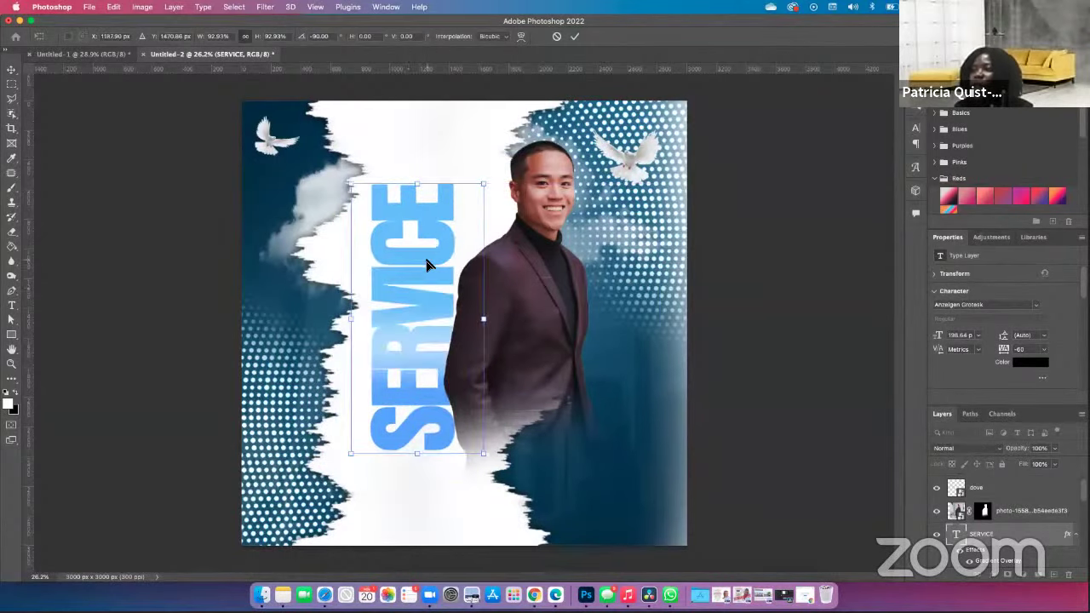
{"action": "key", "text": "Return"}
Stack SERVICE above the photo layer, stretch it taller and nudge it against the man
{"action": "left_click_drag", "start_coordinate": [997, 535], "coordinate": [979, 494]}
{"action": "left_click_drag", "start_coordinate": [403, 336], "coordinate": [432, 351]}
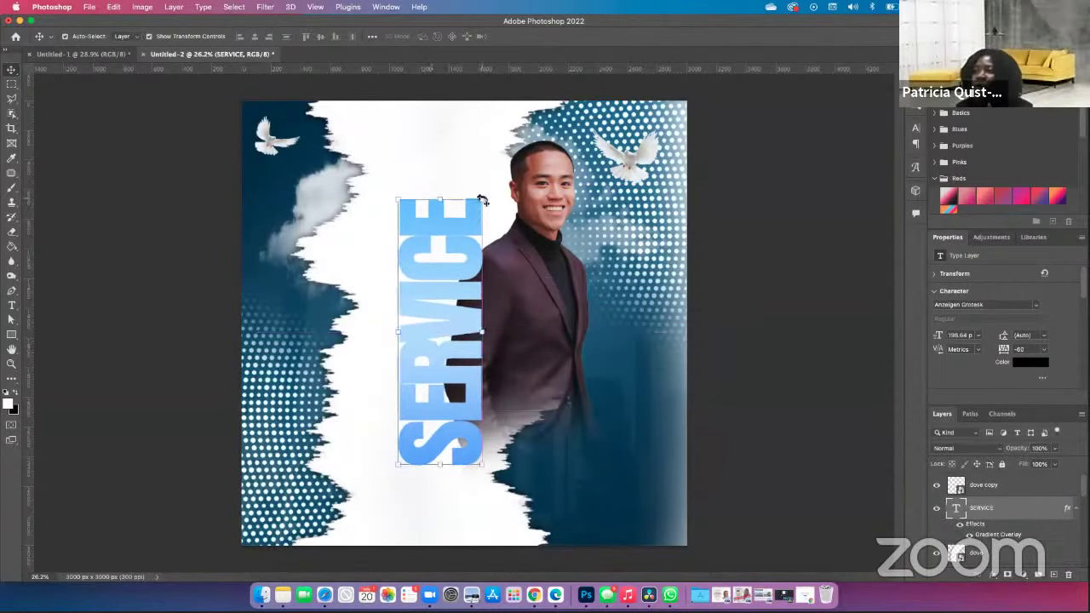
{"action": "key", "text": "ctrl+t"}
{"action": "left_click_drag", "start_coordinate": [492, 192], "coordinate": [492, 182]}
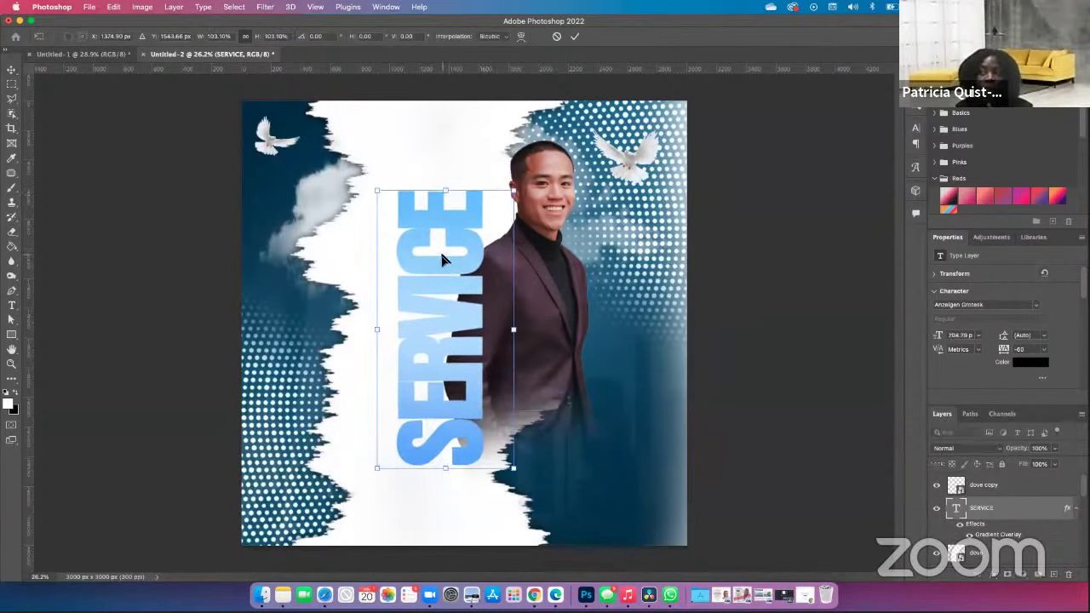
{"action": "left_click_drag", "start_coordinate": [439, 249], "coordinate": [448, 242]}
{"action": "key", "text": "Return"}
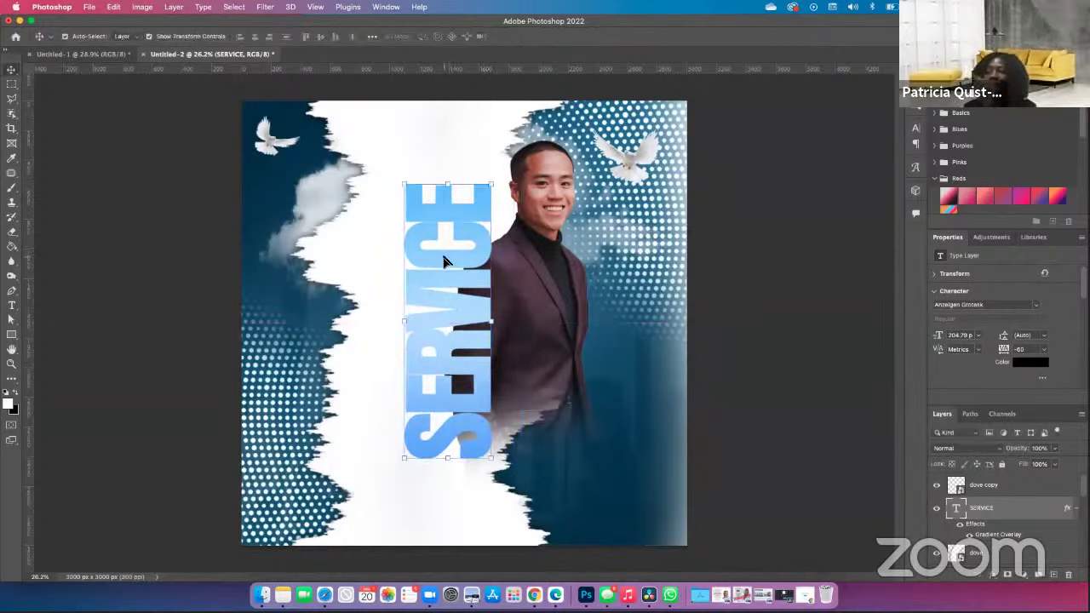
Set the gradient overlay's middle stop to navy #071726 and apply it
{"action": "double_click", "coordinate": [1001, 535]}
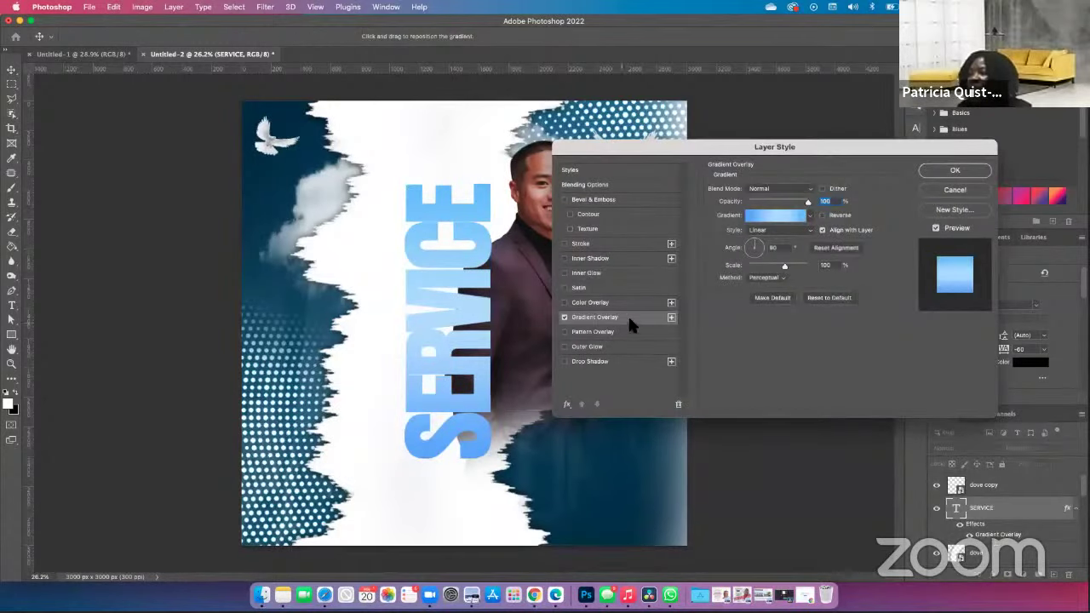
{"action": "left_click", "coordinate": [776, 215]}
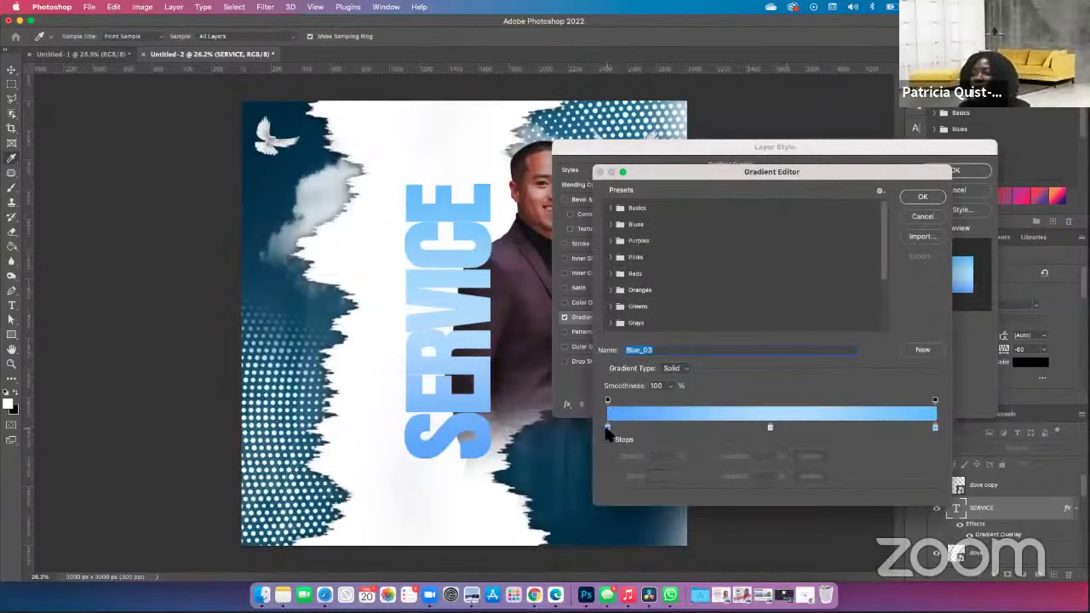
{"action": "left_click", "coordinate": [769, 428]}
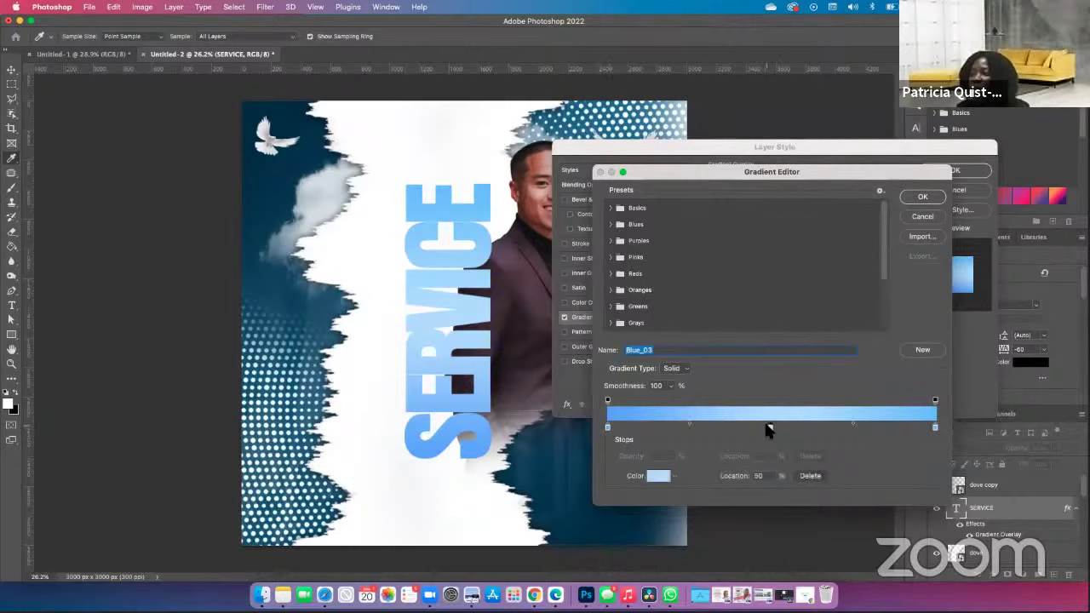
{"action": "left_click", "coordinate": [658, 475]}
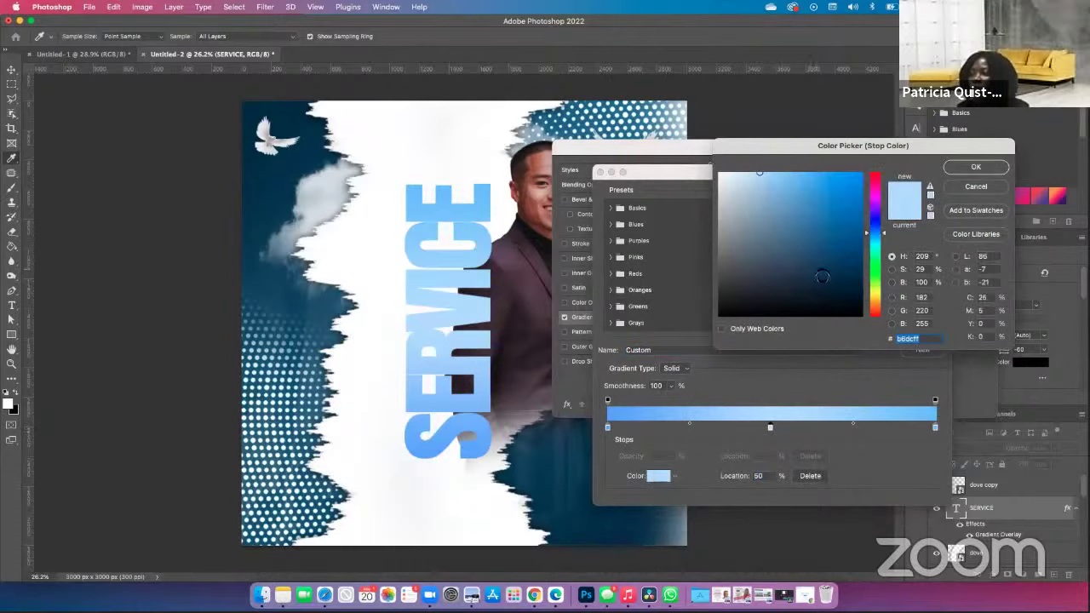
{"action": "left_click", "coordinate": [835, 297]}
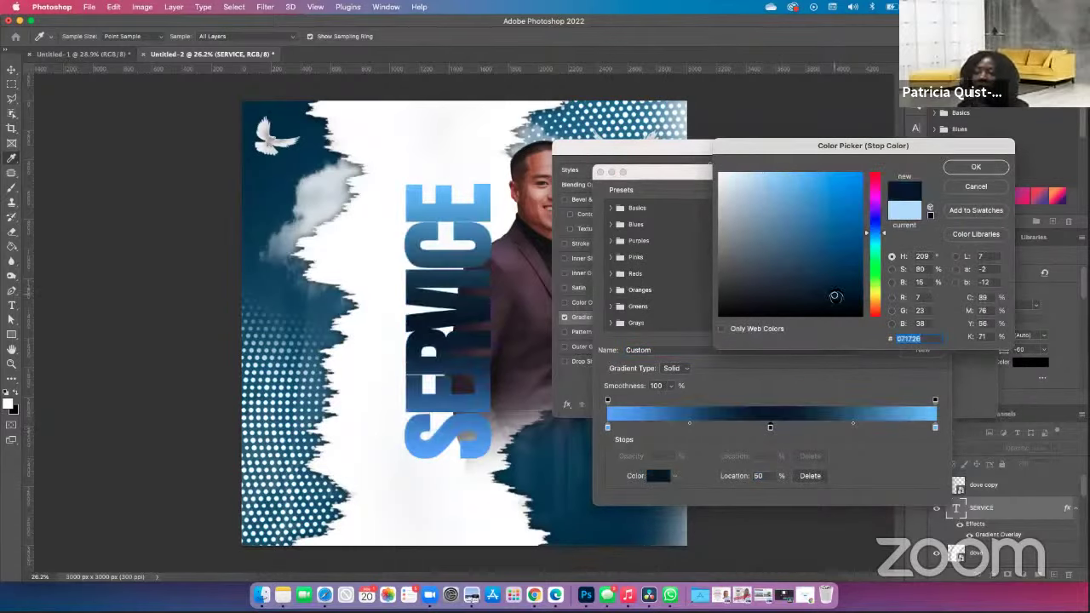
{"action": "left_click", "coordinate": [973, 168]}
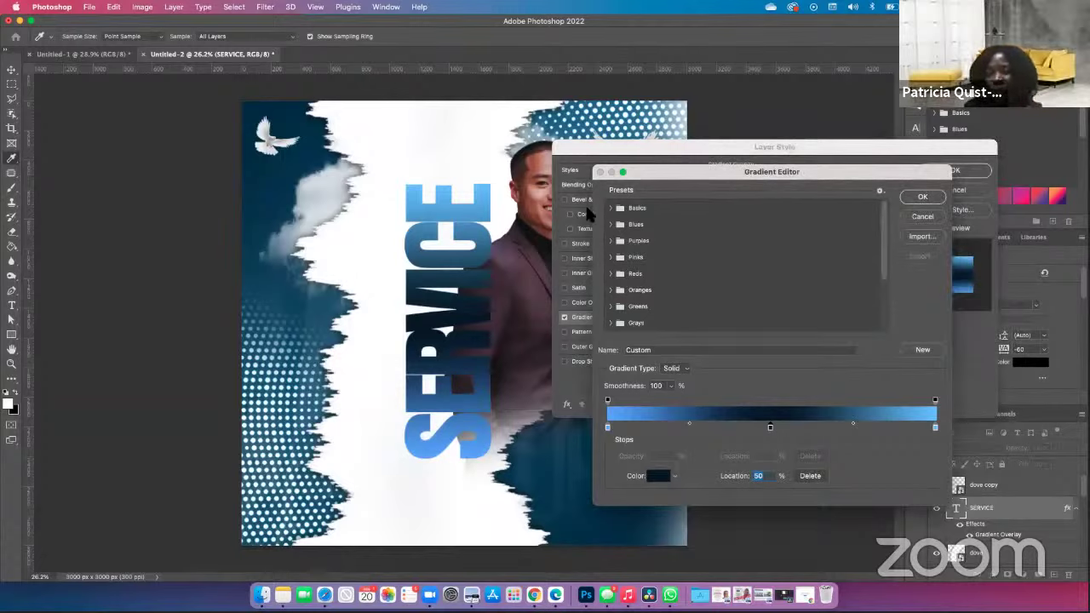
{"action": "left_click", "coordinate": [923, 197]}
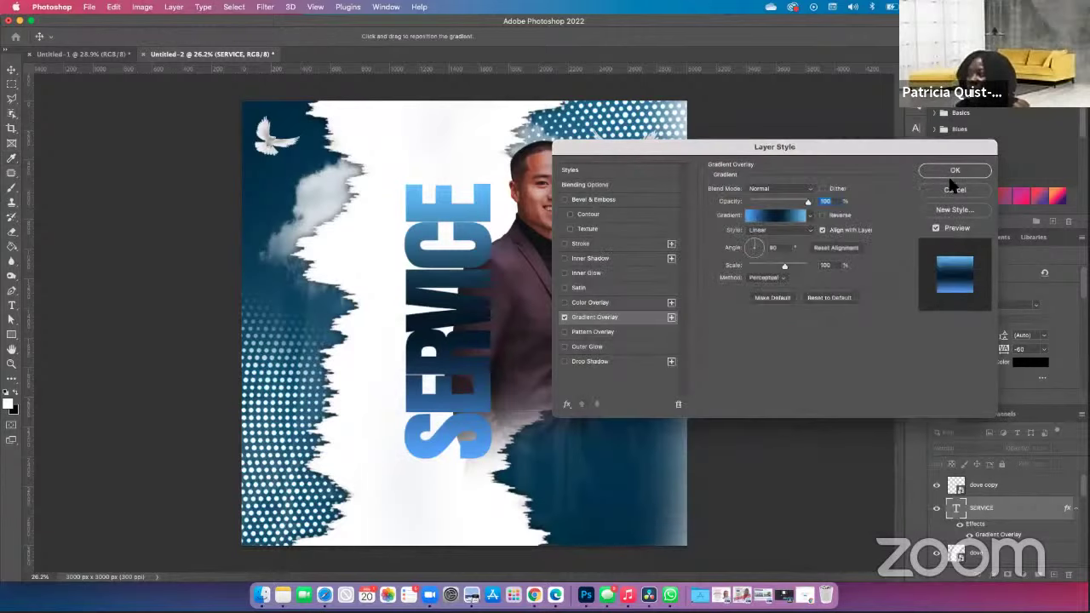
{"action": "left_click", "coordinate": [955, 170]}
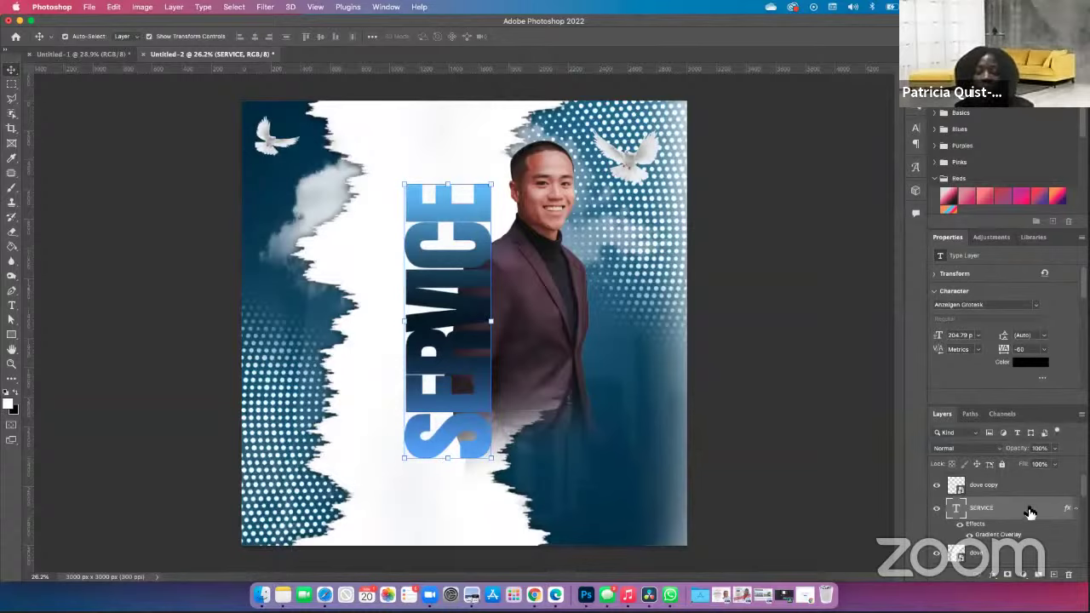
Duplicate the SERVICE layer and place the honeycomb image as a small patch at its base
{"action": "key", "text": "super+j"}
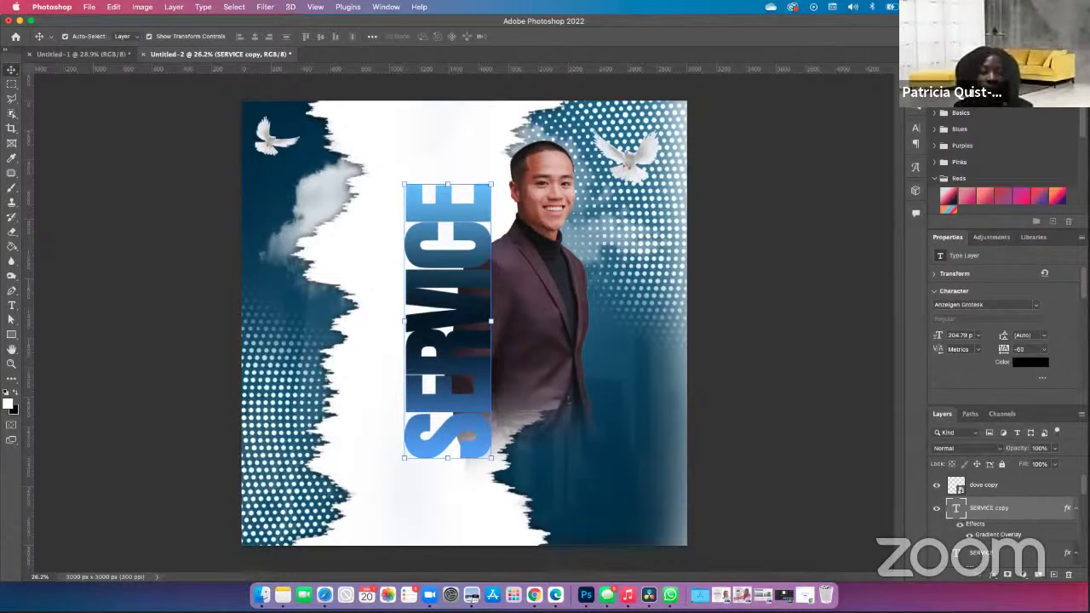
{"action": "left_click_drag", "start_coordinate": [456, 458], "coordinate": [443, 323]}
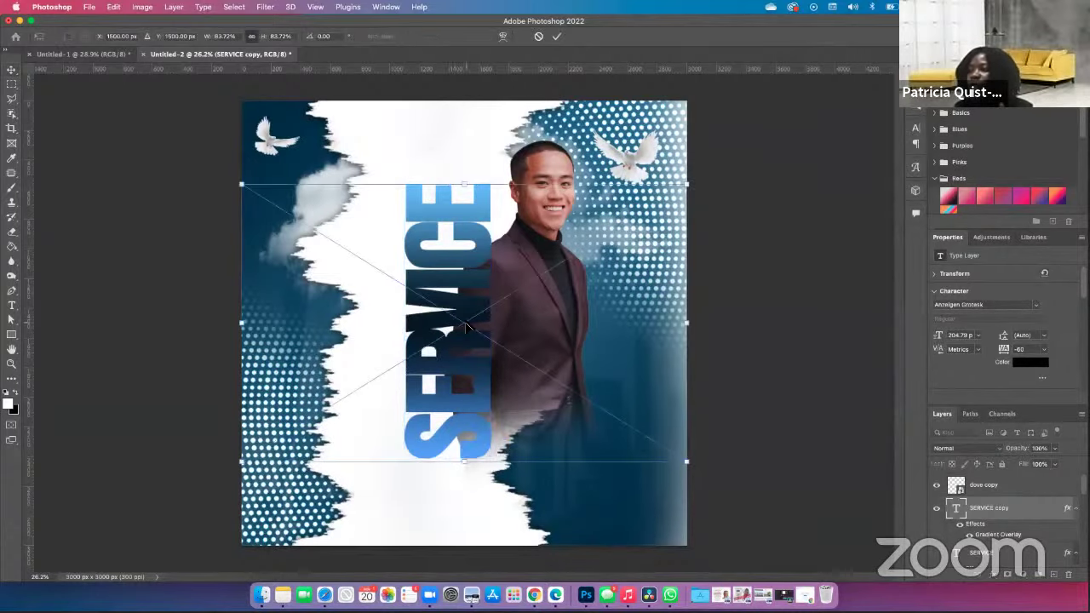
{"action": "left_click_drag", "start_coordinate": [686, 184], "coordinate": [498, 405]}
Place the honeycomb image and set its layer blend mode to Multiply
{"action": "key", "text": "Return"}
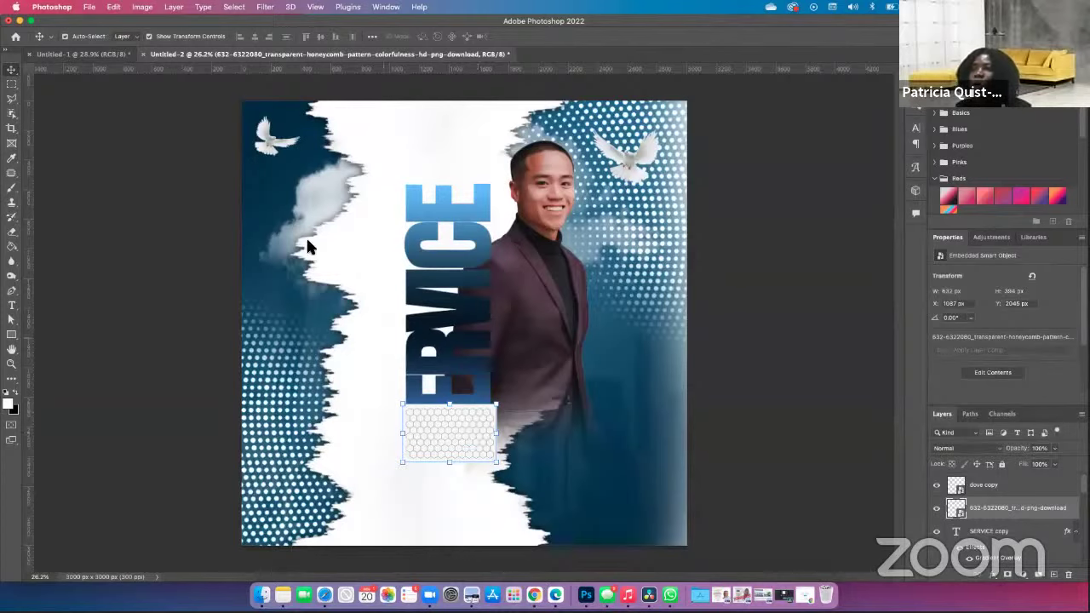
{"action": "left_click", "coordinate": [965, 448]}
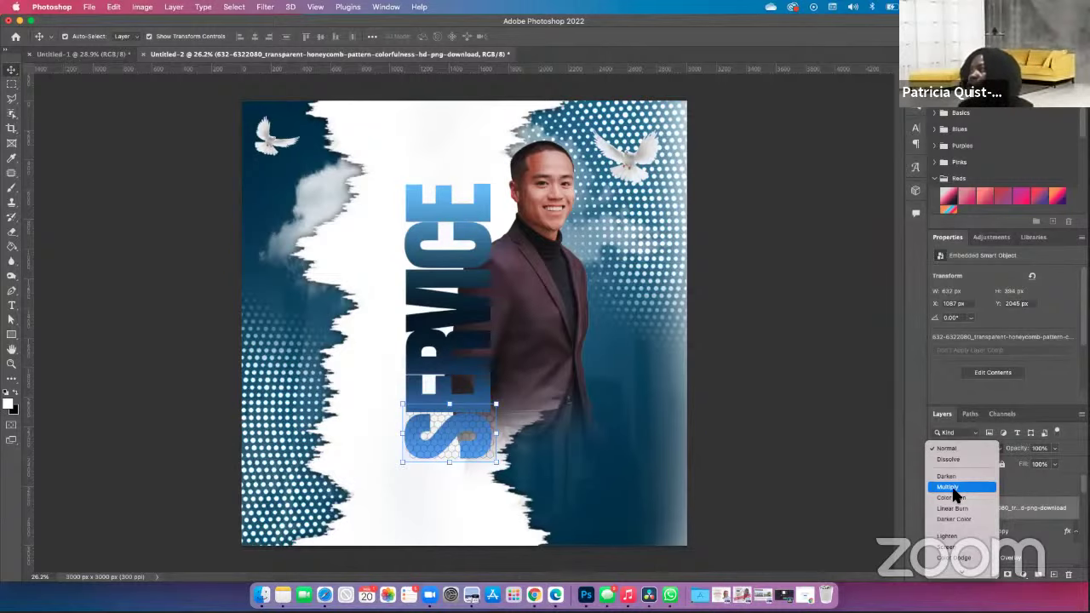
{"action": "left_click", "coordinate": [952, 489]}
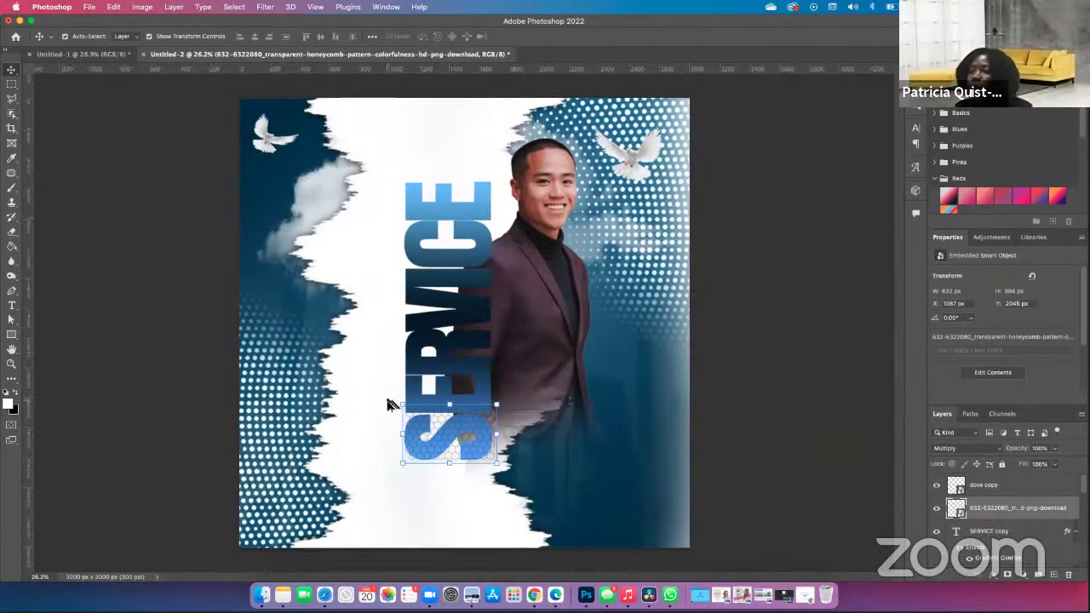
Duplicate both honeycomb patches higher up the SERVICE title and nudge them into line
{"action": "left_click_drag", "start_coordinate": [387, 405], "coordinate": [514, 383]}
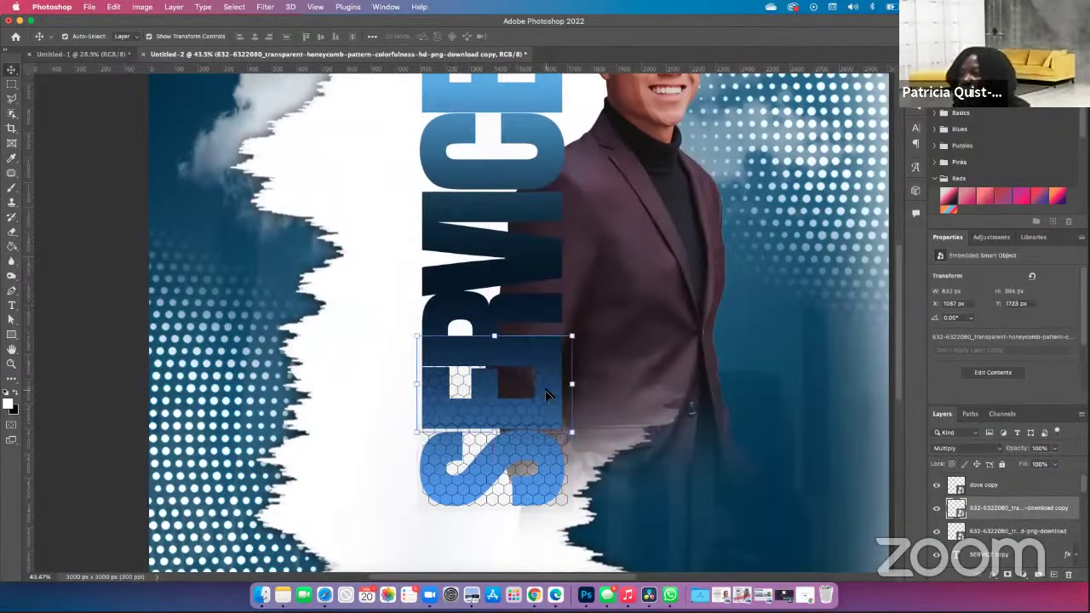
{"action": "key", "text": "Up"}
{"action": "key", "text": "Up"}
{"action": "key", "text": "Up"}
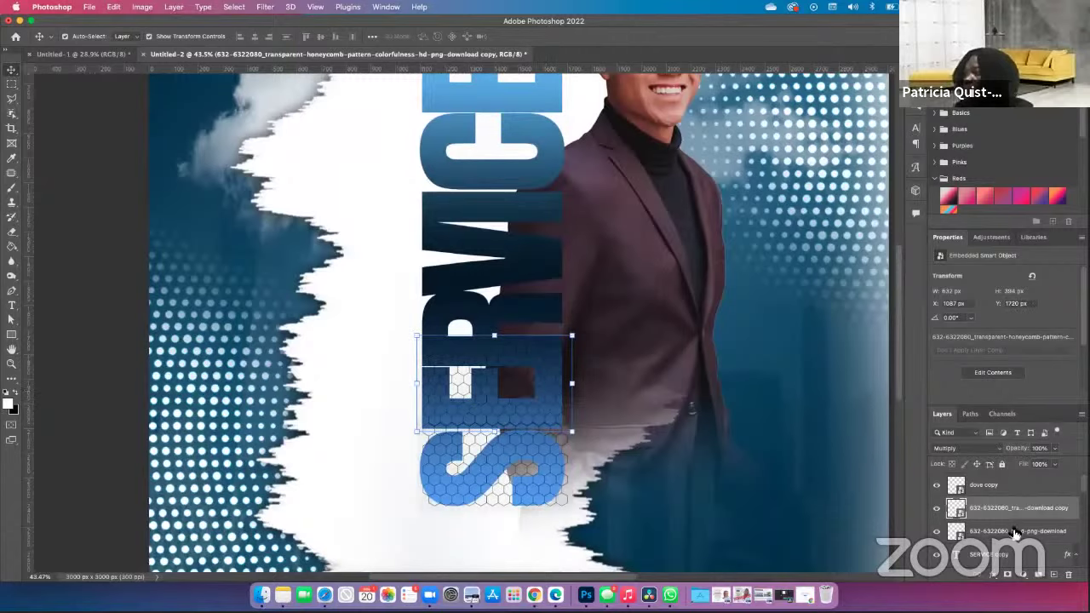
{"action": "left_click", "coordinate": [992, 532], "text": "shift"}
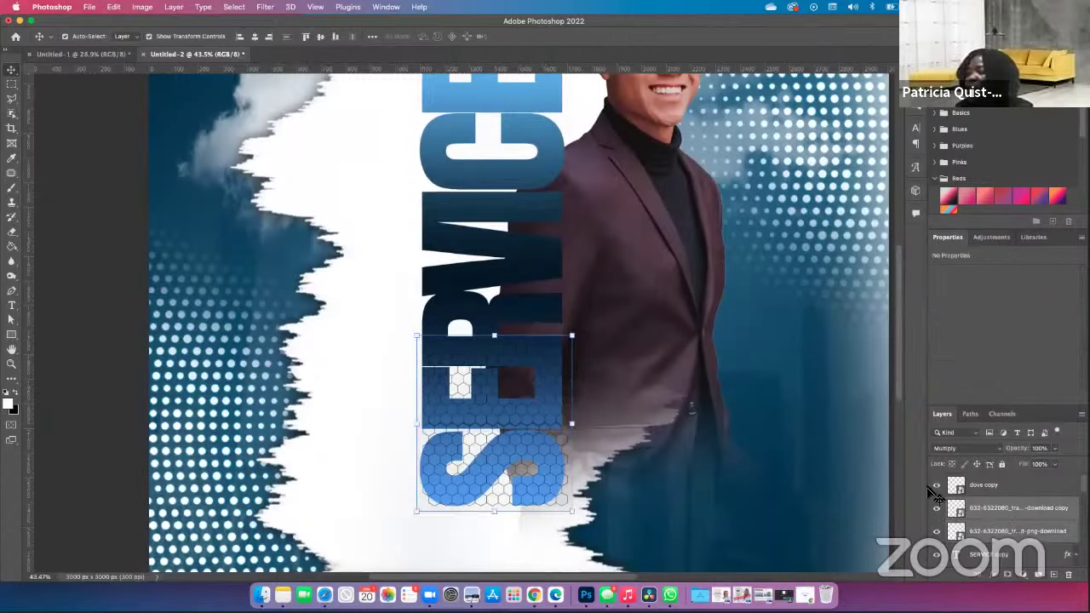
{"action": "left_click_drag", "start_coordinate": [551, 395], "coordinate": [527, 266]}
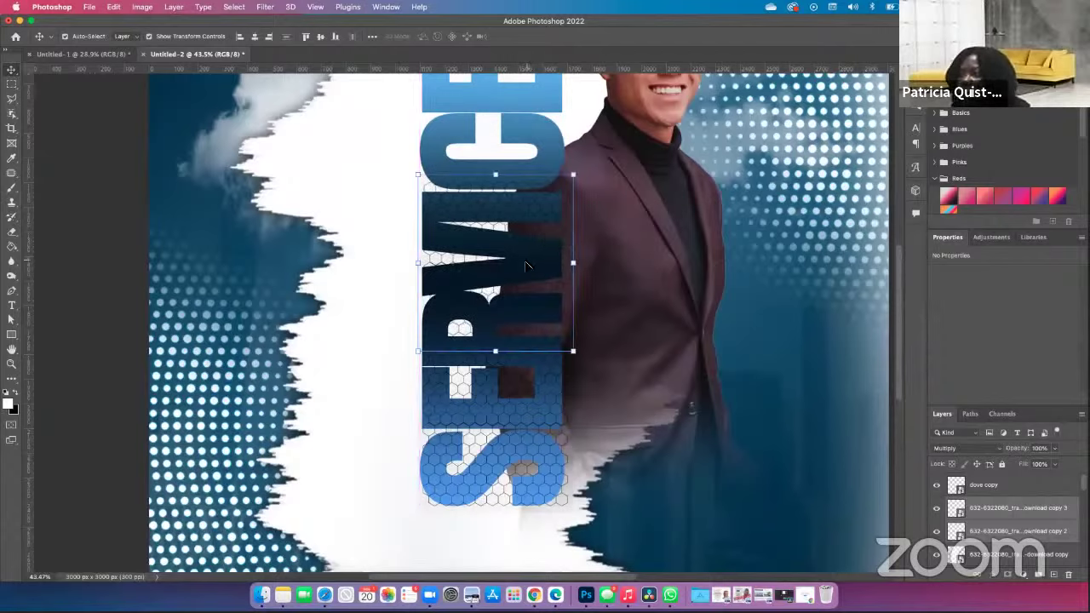
{"action": "key", "text": "Down"}
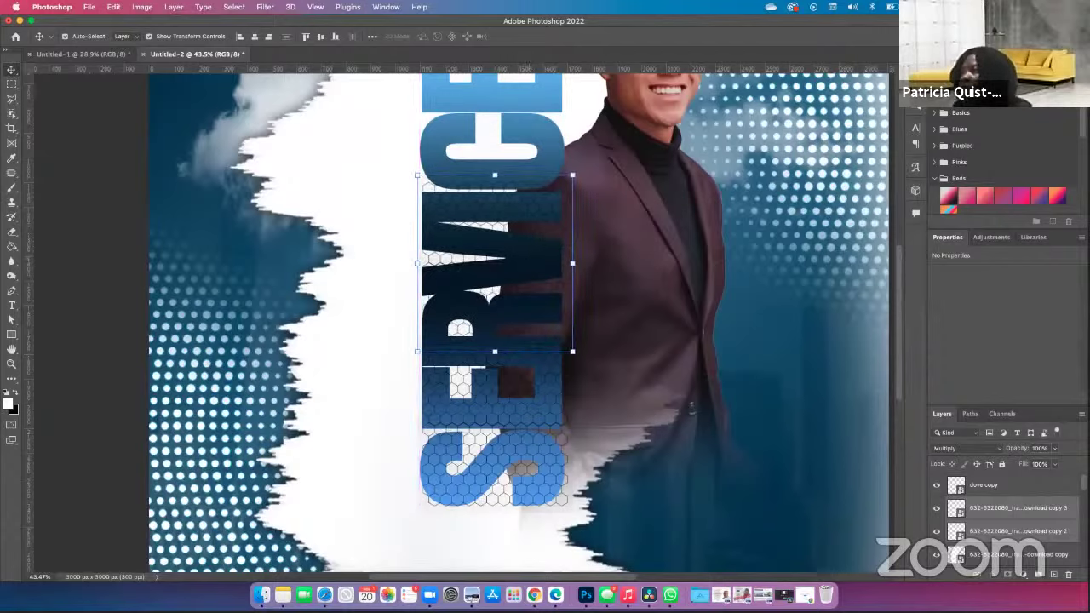
Duplicate all the honeycomb layers and move the copies up over the title's top
{"action": "left_click", "coordinate": [994, 508]}
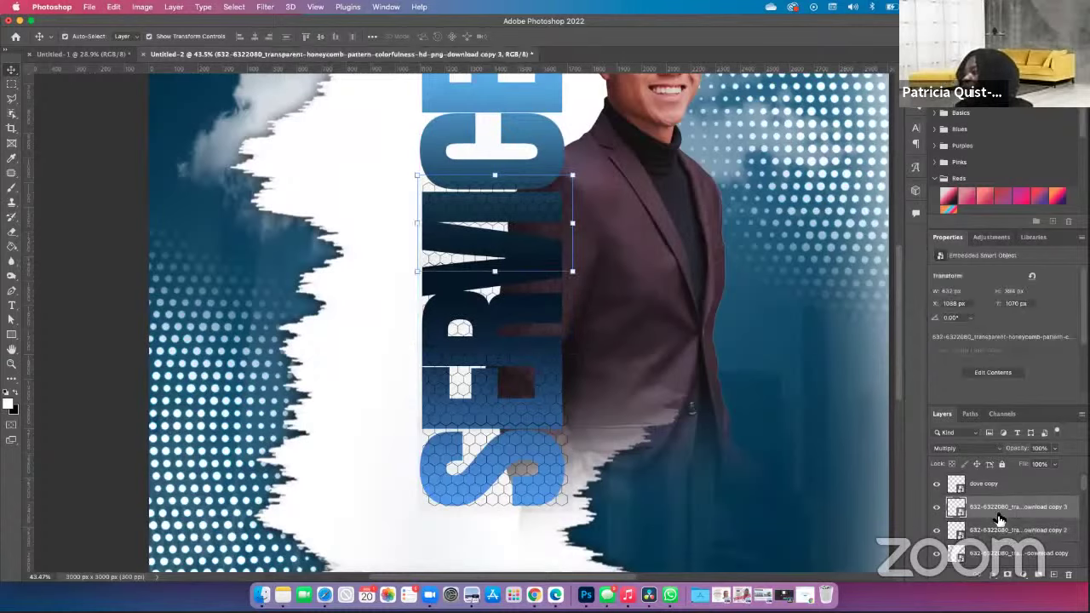
{"action": "scroll", "coordinate": [998, 519], "scroll_direction": "down", "scroll_amount": 1}
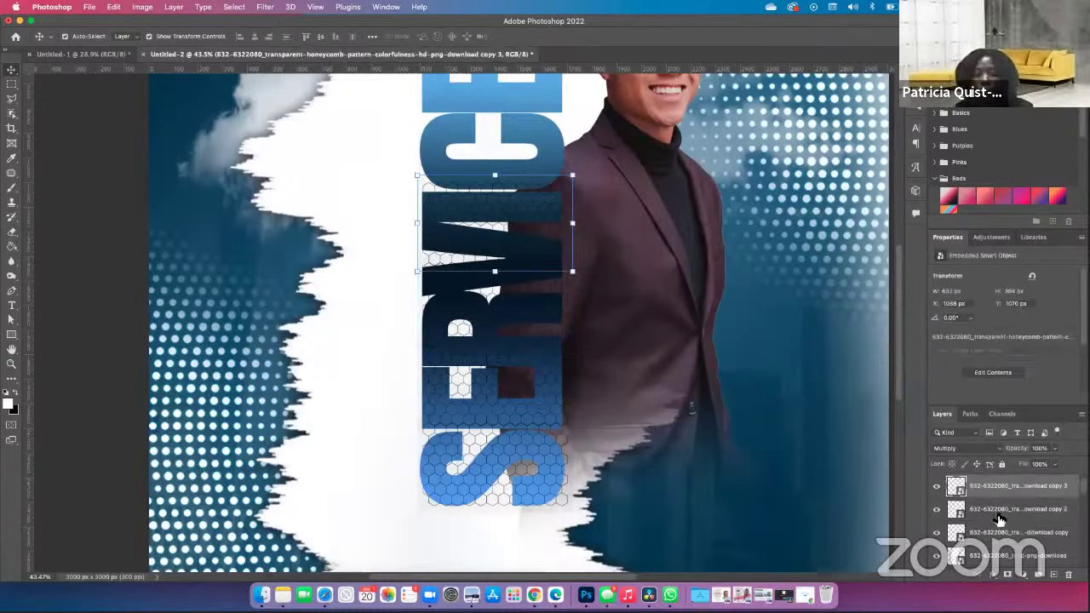
{"action": "left_click", "coordinate": [989, 557], "text": "shift"}
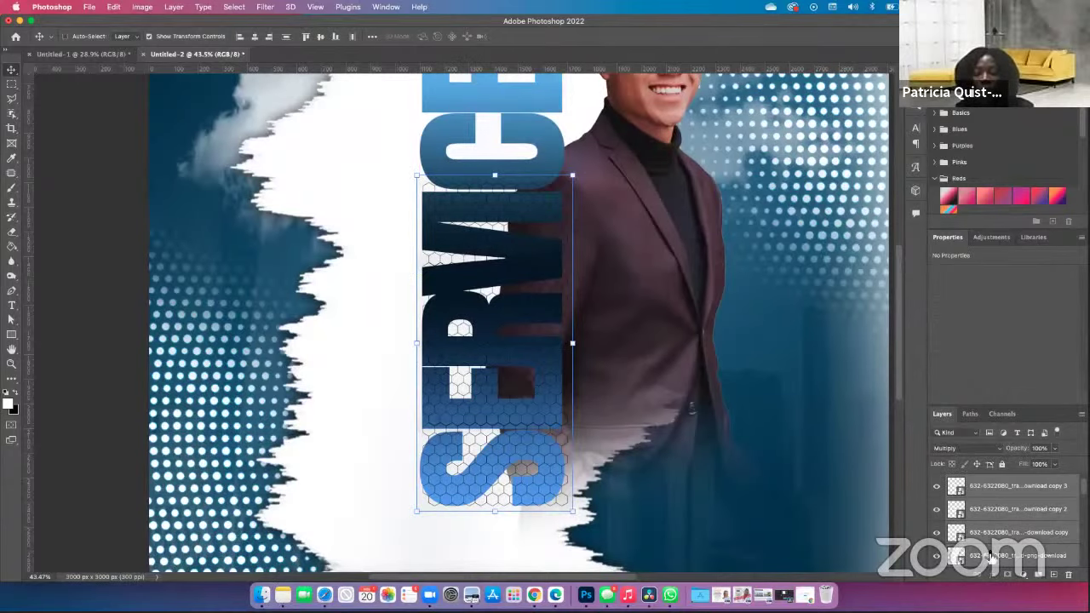
{"action": "key", "text": "ctrl+j"}
{"action": "left_click_drag", "start_coordinate": [449, 391], "coordinate": [444, 394]}
{"action": "scroll", "coordinate": [451, 397], "scroll_direction": "down", "scroll_amount": 5}
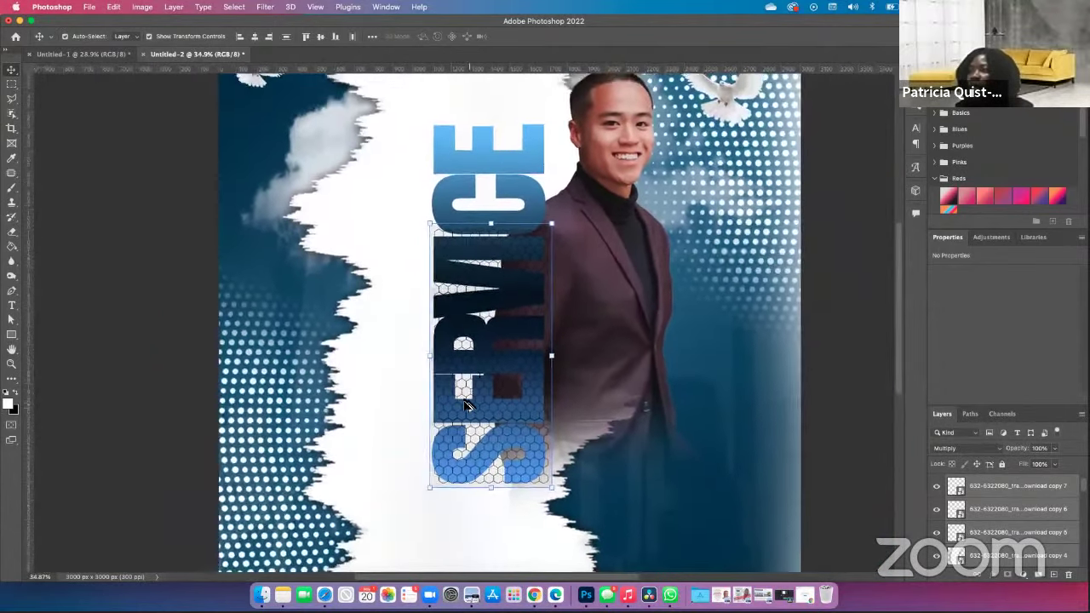
{"action": "scroll", "coordinate": [465, 406], "scroll_direction": "down", "scroll_amount": 2}
{"action": "left_click_drag", "start_coordinate": [470, 442], "coordinate": [464, 246]}
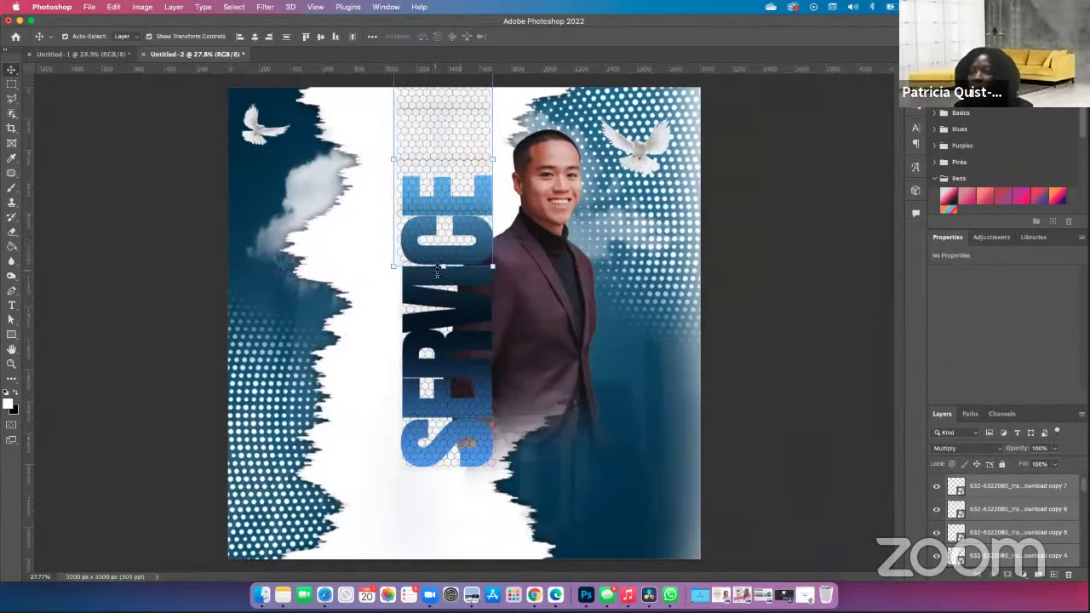
Shift the honeycomb pattern left, then right, to align with the SERVICE letters
{"action": "scroll", "coordinate": [437, 273], "scroll_direction": "up", "scroll_amount": 5}
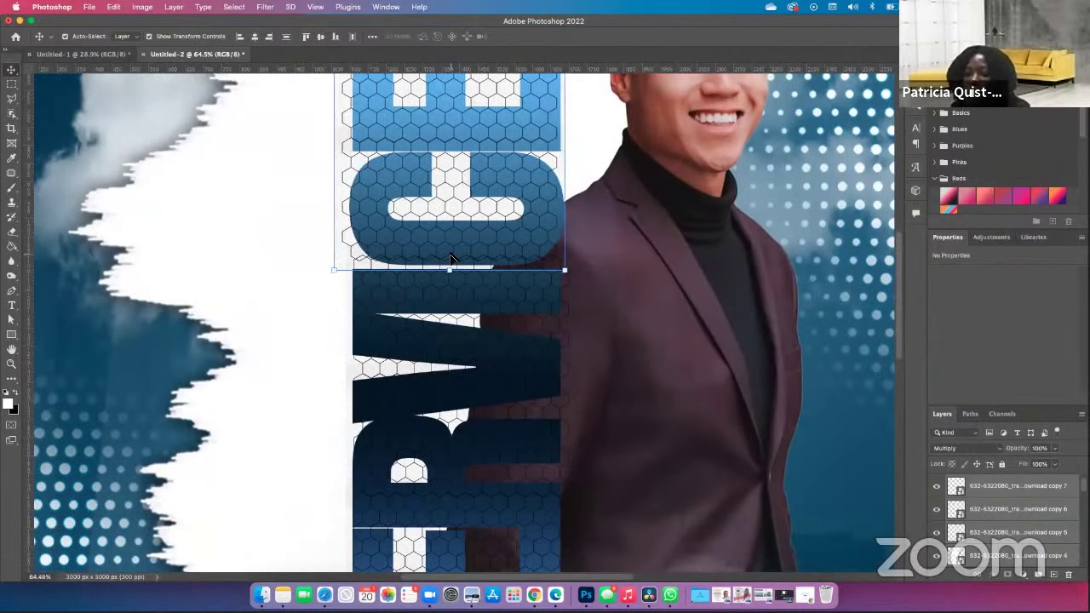
{"action": "left_click_drag", "start_coordinate": [445, 219], "coordinate": [442, 218]}
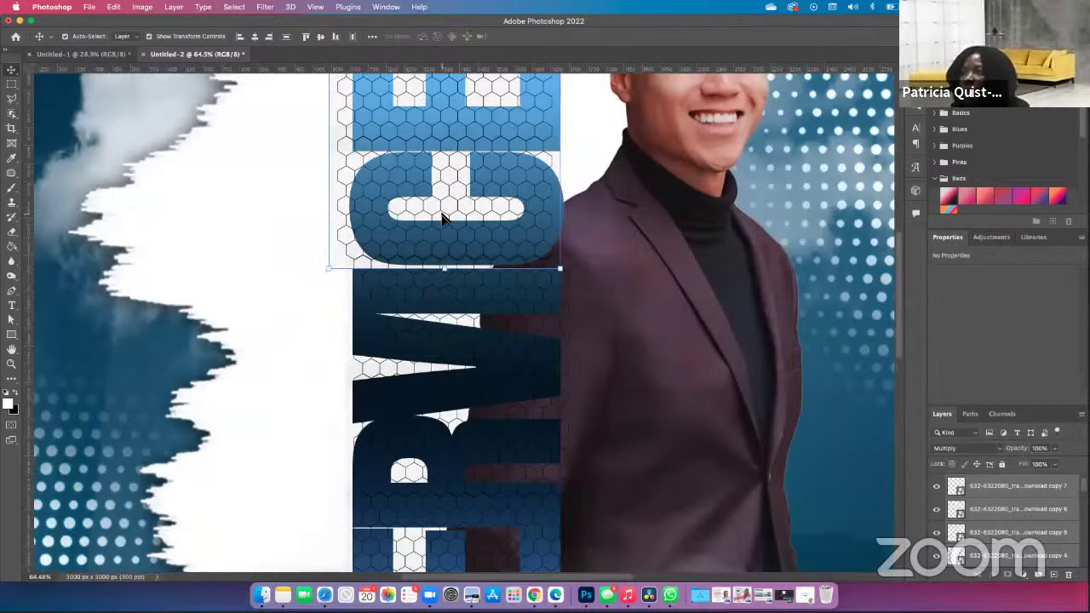
{"action": "scroll", "coordinate": [502, 349], "scroll_direction": "down", "scroll_amount": 10}
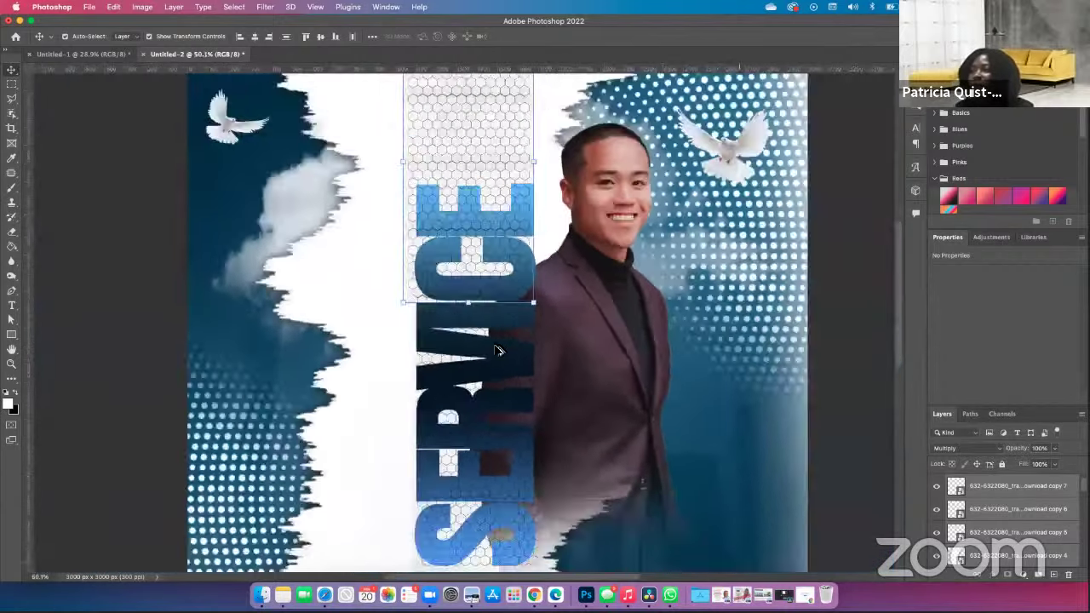
{"action": "scroll", "coordinate": [496, 350], "scroll_direction": "up", "scroll_amount": 2}
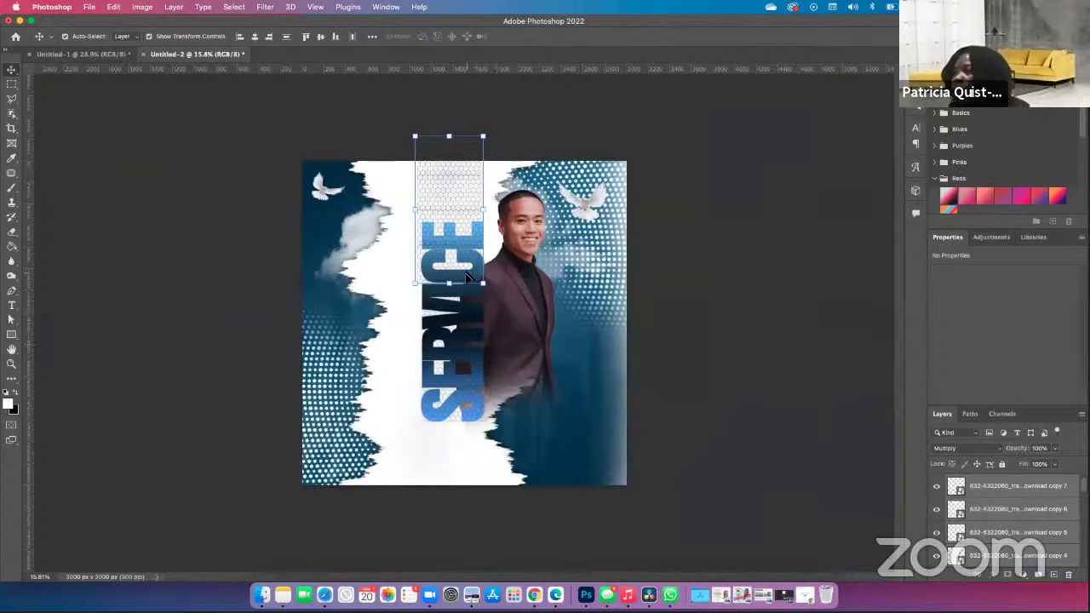
{"action": "scroll", "coordinate": [466, 276], "scroll_direction": "up", "scroll_amount": 5}
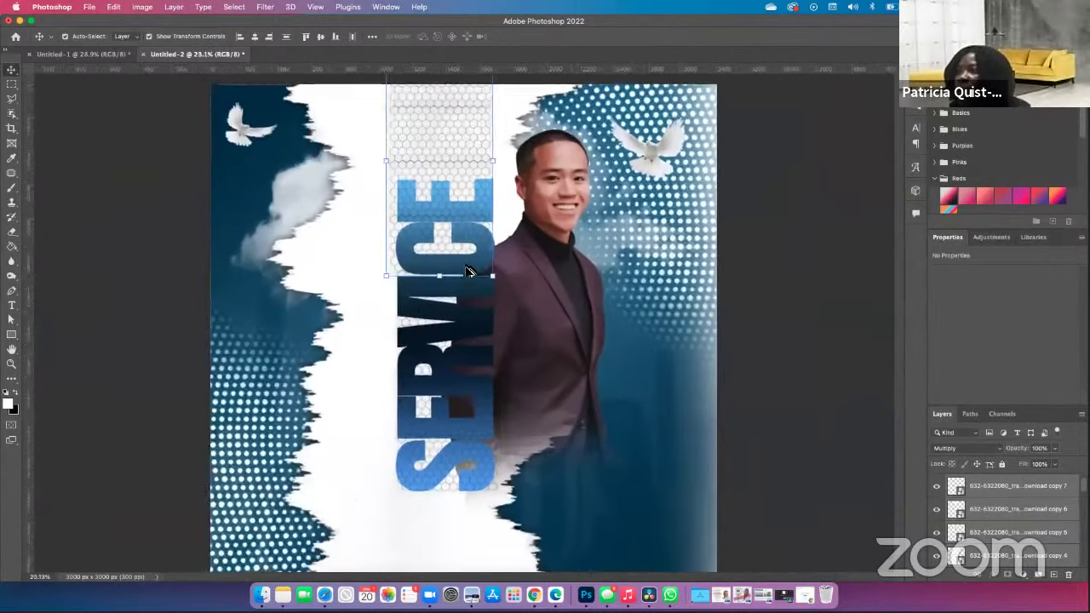
{"action": "scroll", "coordinate": [460, 237], "scroll_direction": "up", "scroll_amount": 3}
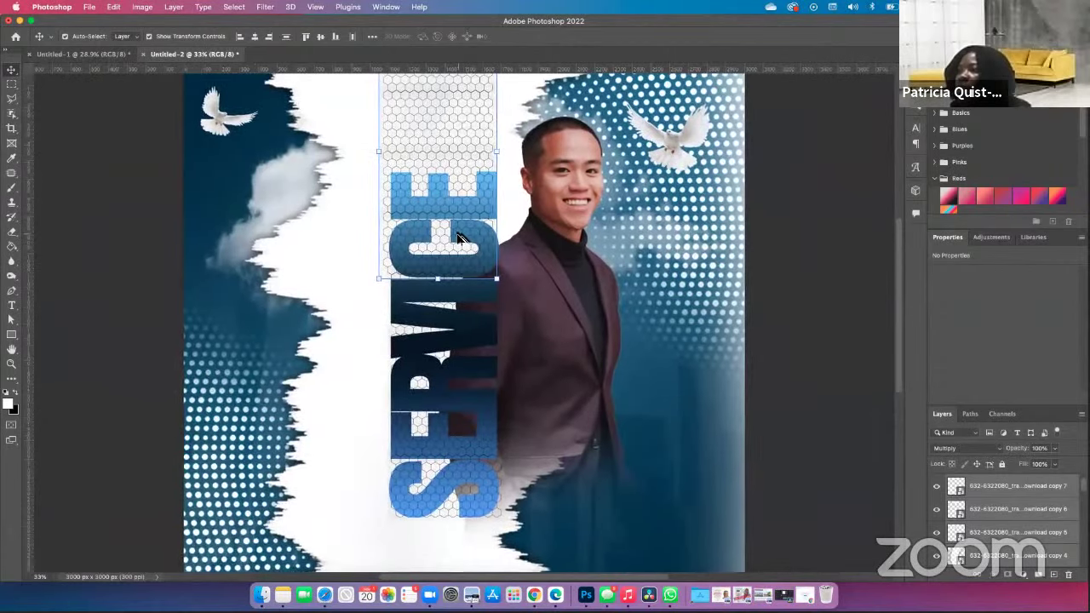
{"action": "left_click_drag", "start_coordinate": [465, 237], "coordinate": [474, 236]}
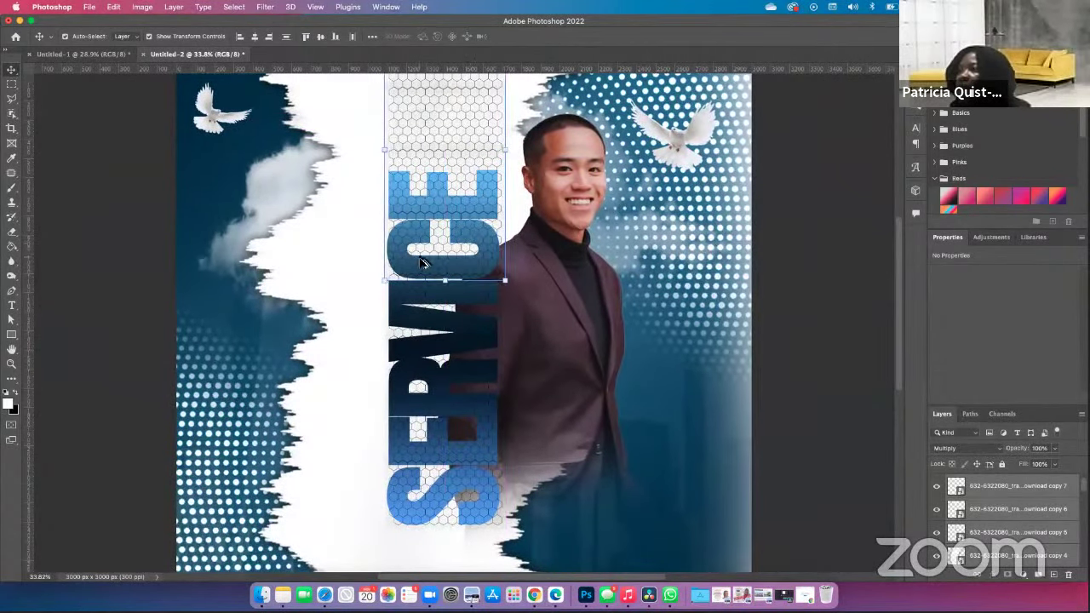
{"action": "scroll", "coordinate": [451, 276], "scroll_direction": "down", "scroll_amount": 1}
{"action": "scroll", "coordinate": [451, 276], "scroll_direction": "down", "scroll_amount": 2}
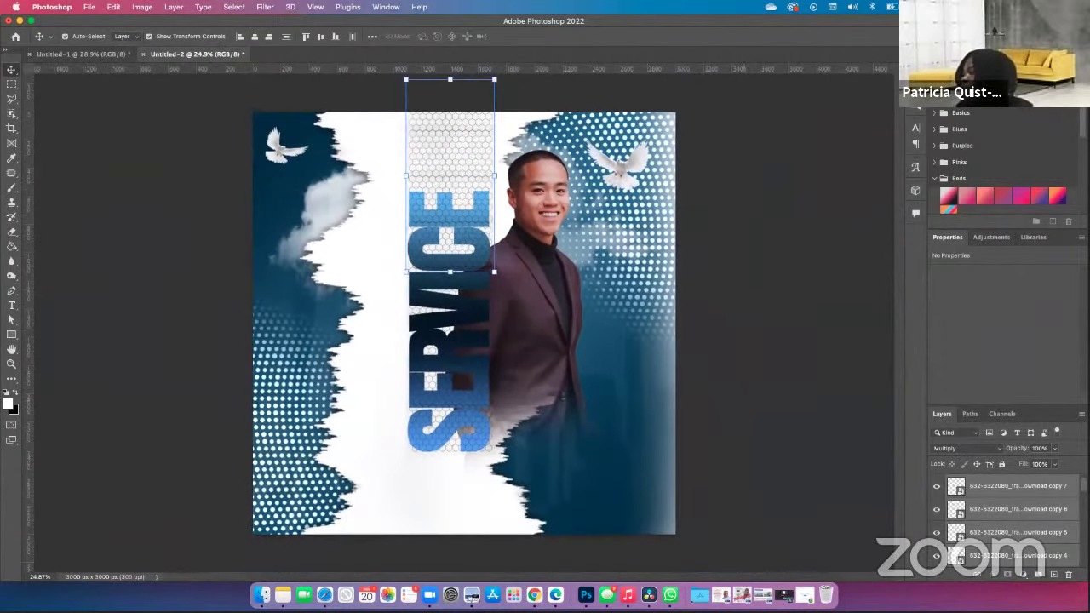
Merge the honeycomb layers from the top copy down to png-download into one layer
{"action": "left_click", "coordinate": [1025, 487]}
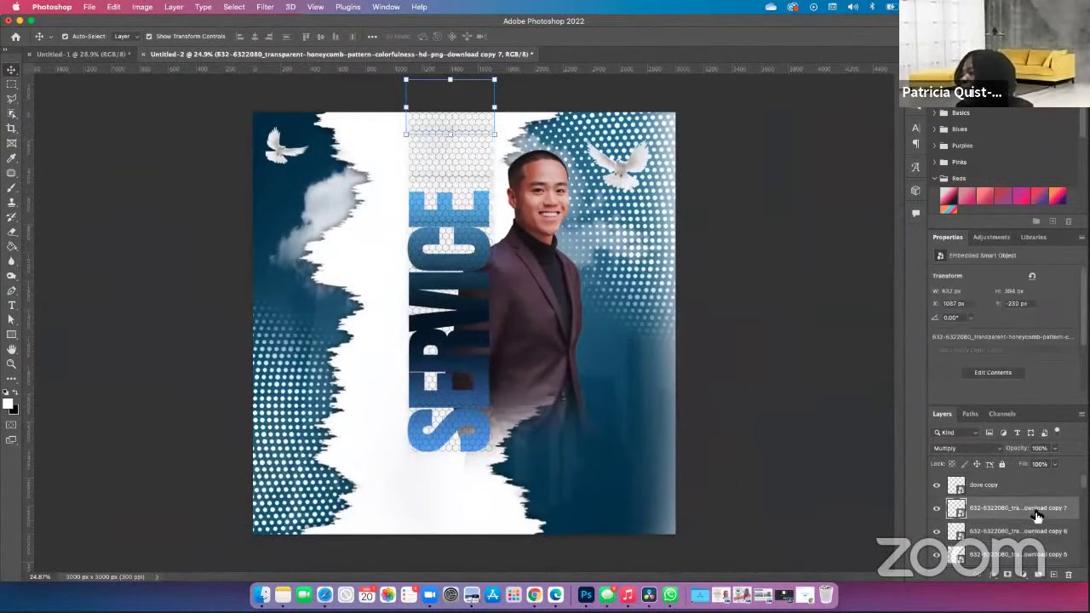
{"action": "scroll", "coordinate": [1022, 514], "scroll_direction": "down", "scroll_amount": 5}
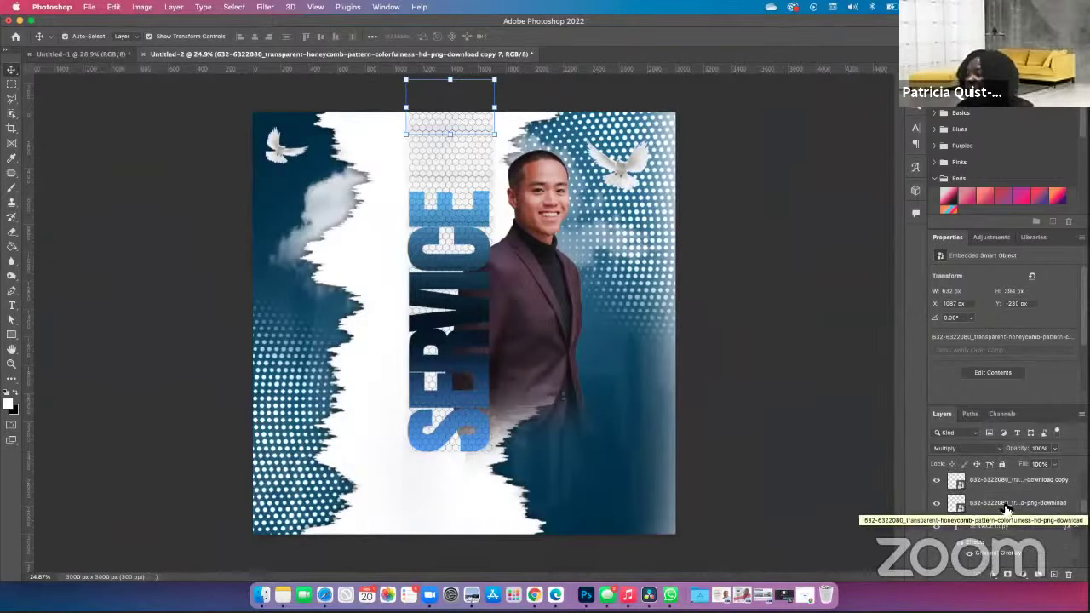
{"action": "left_click", "coordinate": [1007, 509], "text": "shift"}
{"action": "right_click", "coordinate": [1007, 506]}
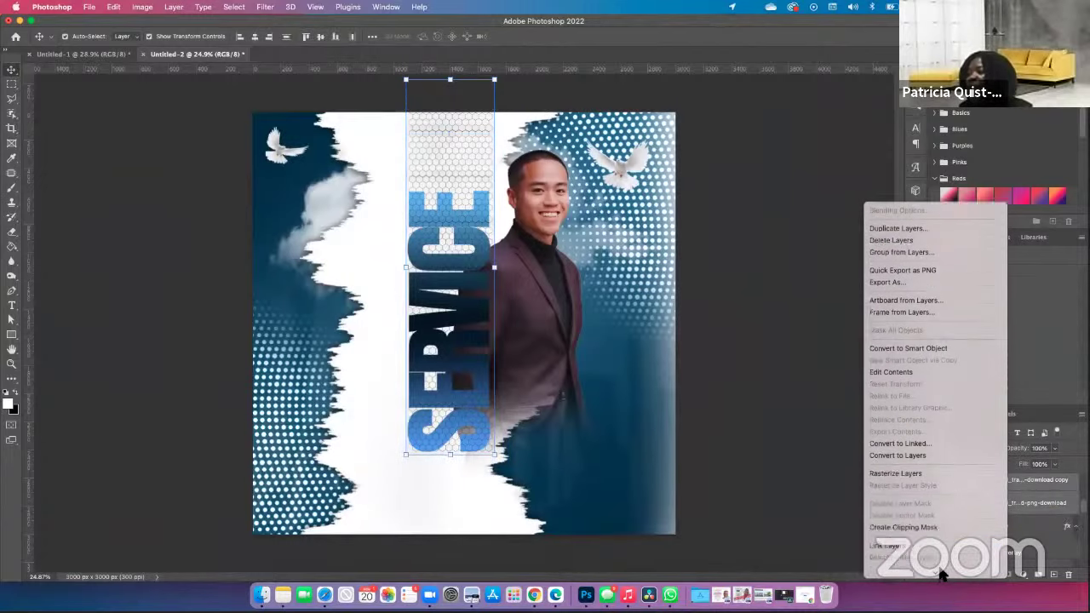
{"action": "scroll", "coordinate": [941, 570], "scroll_direction": "down", "scroll_amount": 2}
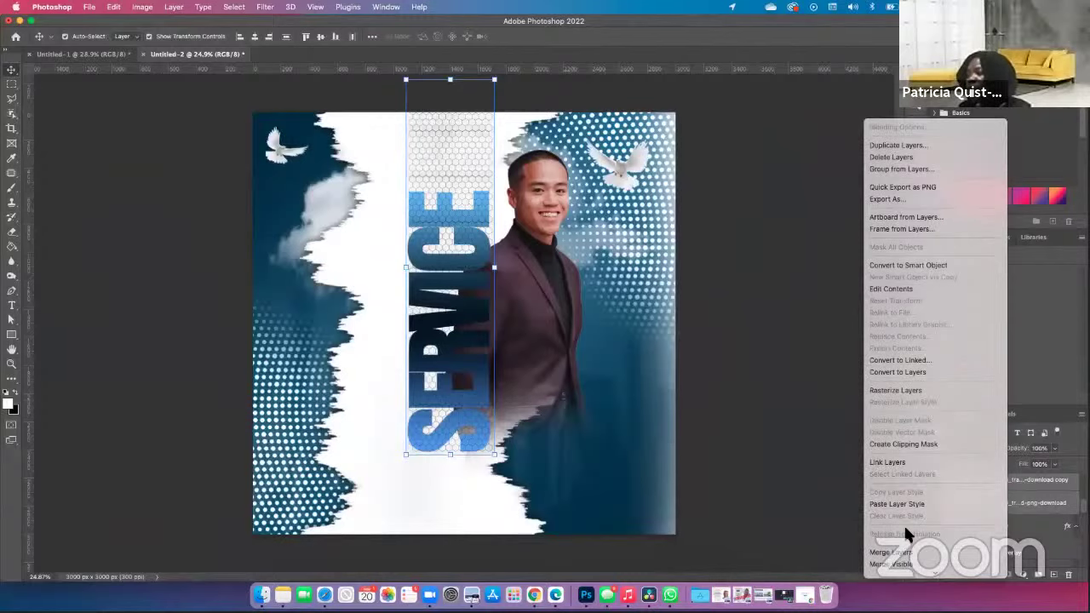
{"action": "left_click", "coordinate": [904, 558]}
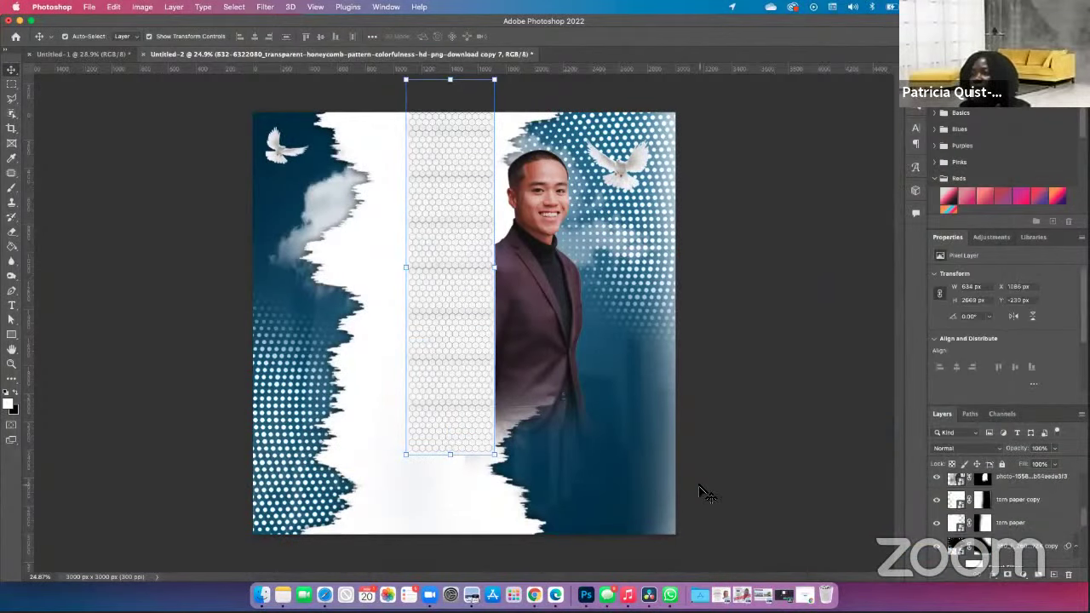
Set the merged honeycomb layer to Multiply and move it down over the title
{"action": "left_click", "coordinate": [993, 449]}
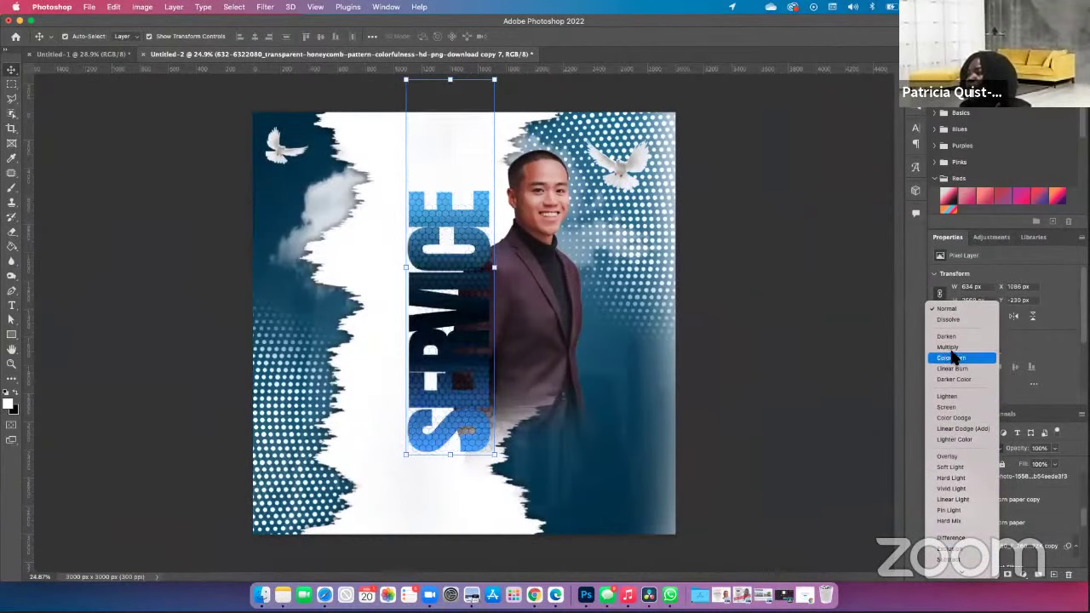
{"action": "left_click", "coordinate": [951, 347]}
{"action": "left_click_drag", "start_coordinate": [477, 171], "coordinate": [477, 192]}
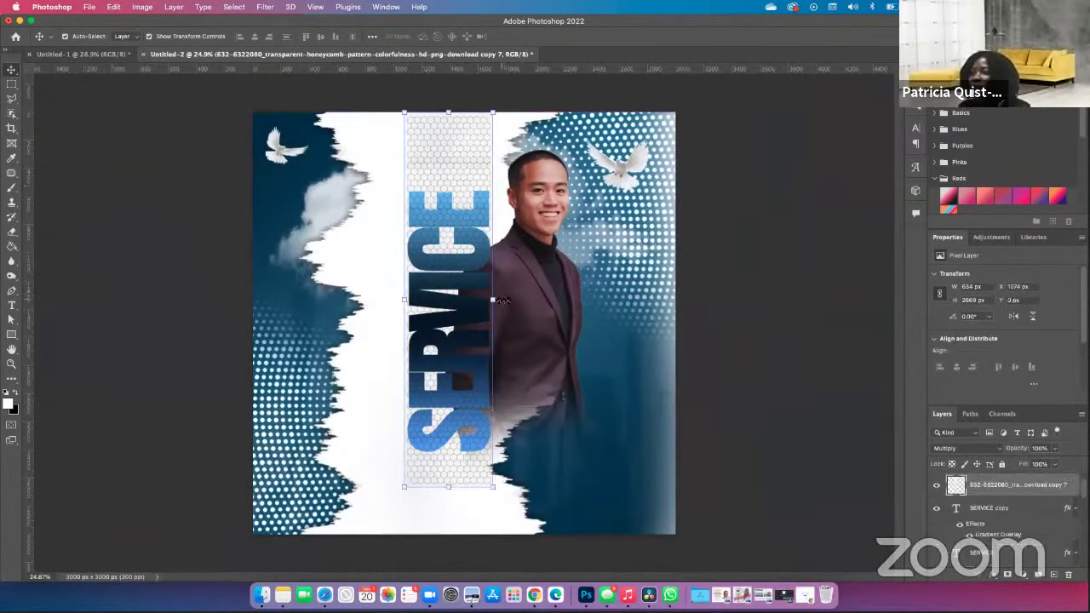
Enlarge and nudge the honeycomb, clip it to the SERVICE text, and hide the gradient overlay
{"action": "left_click_drag", "start_coordinate": [494, 487], "coordinate": [502, 499]}
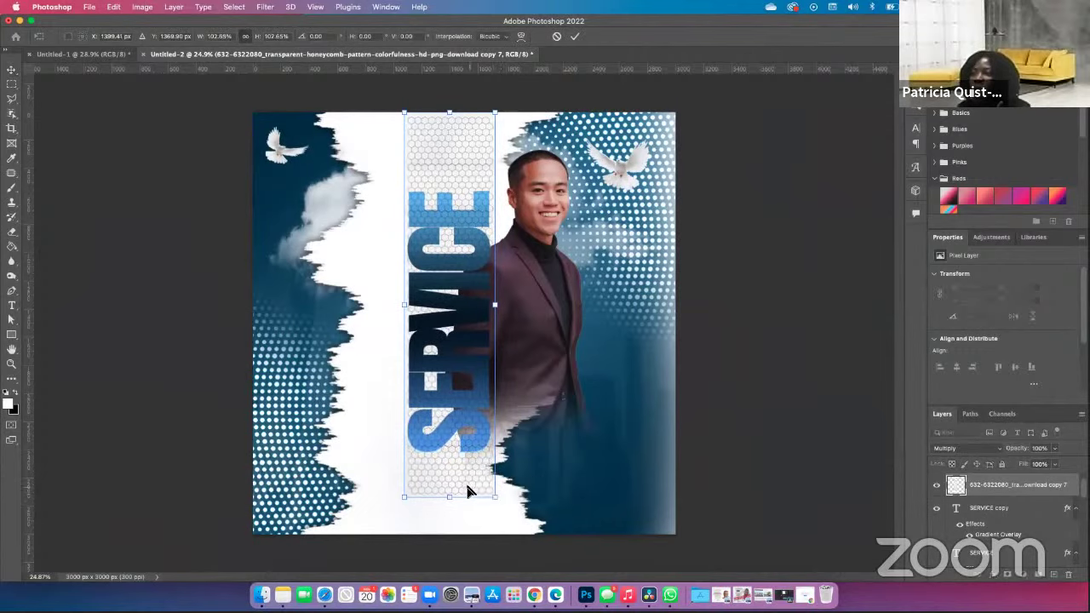
{"action": "key", "text": "shift+Left"}
{"action": "key", "text": "shift+Left"}
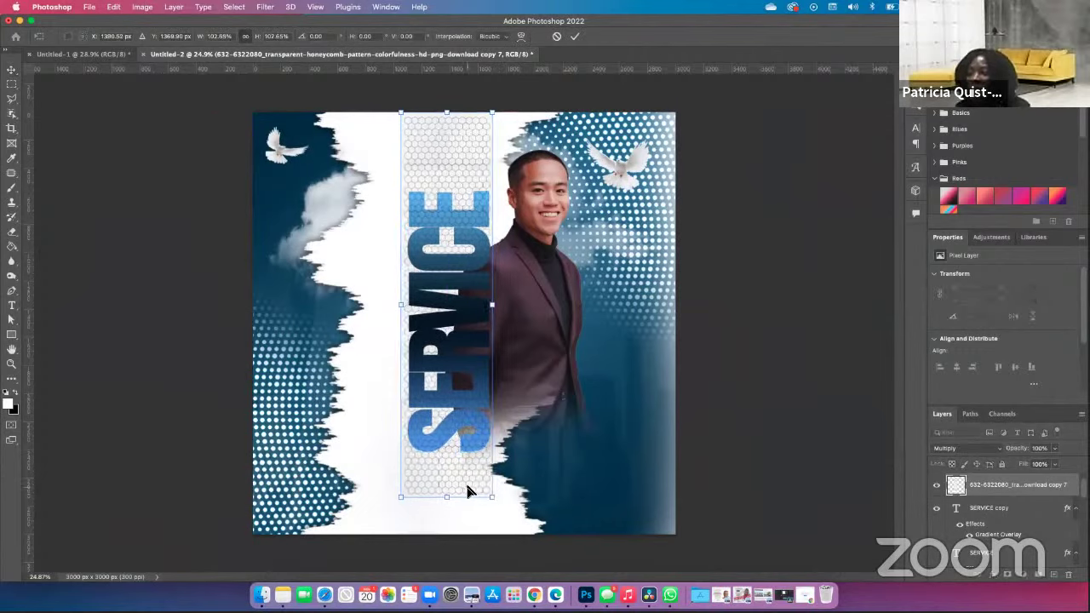
{"action": "key", "text": "Right"}
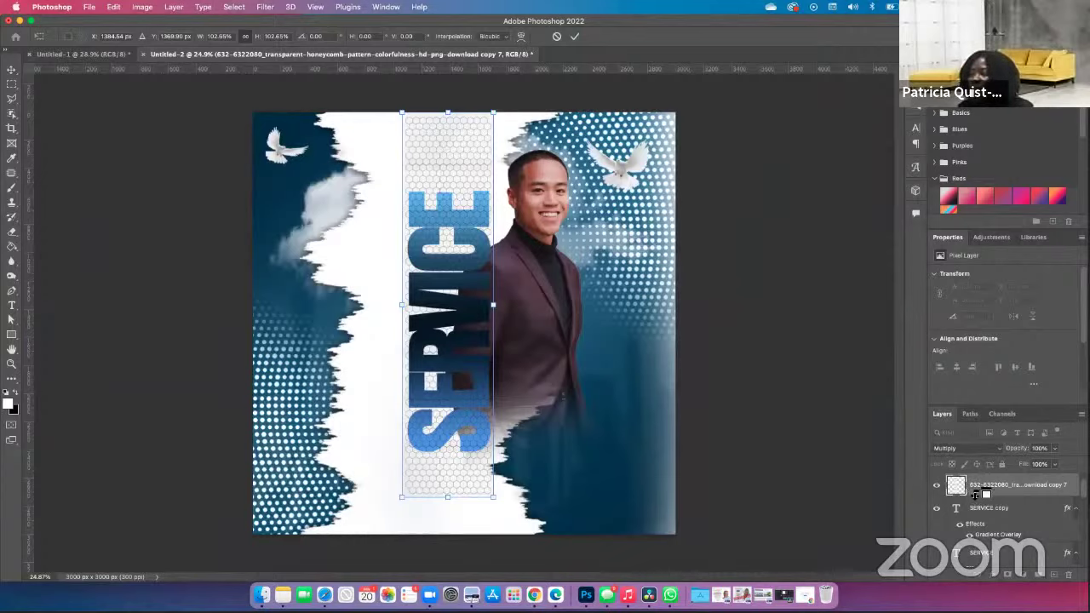
{"action": "left_click", "coordinate": [973, 494], "text": "alt"}
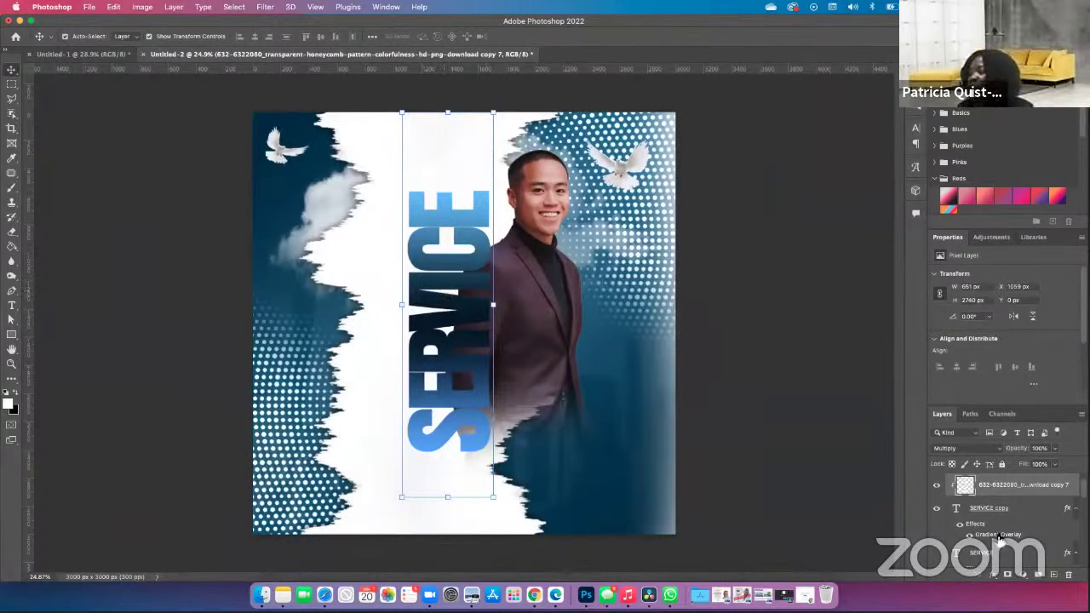
{"action": "left_click", "coordinate": [961, 526]}
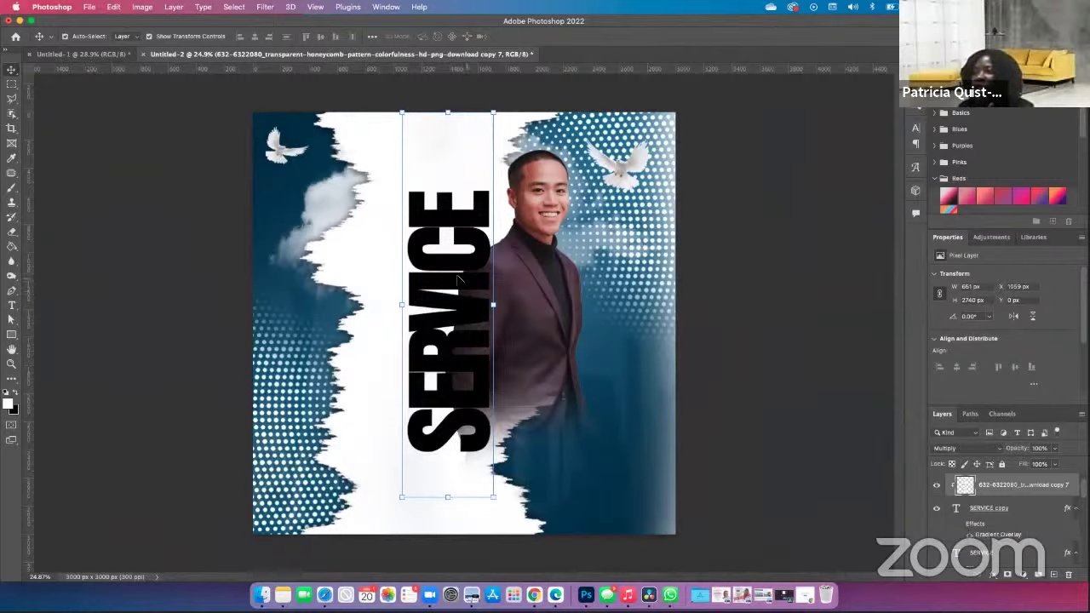
Recolour the SERVICE letters red (#ad2828) and switch the blue gradient overlay back on
{"action": "left_click", "coordinate": [11, 305]}
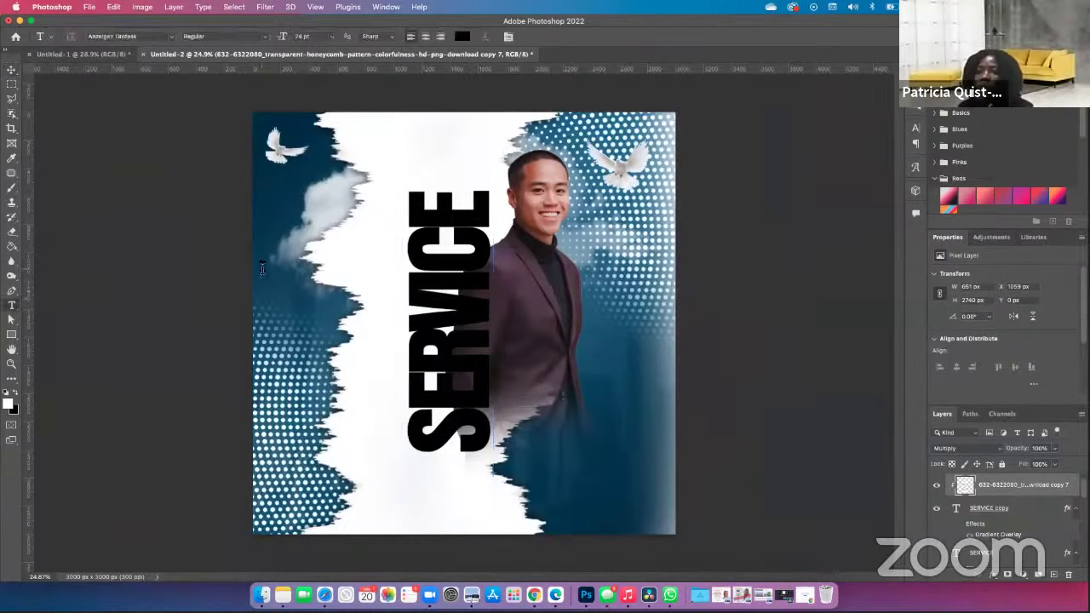
{"action": "left_click", "coordinate": [454, 203]}
{"action": "left_click_drag", "start_coordinate": [454, 203], "coordinate": [229, 430]}
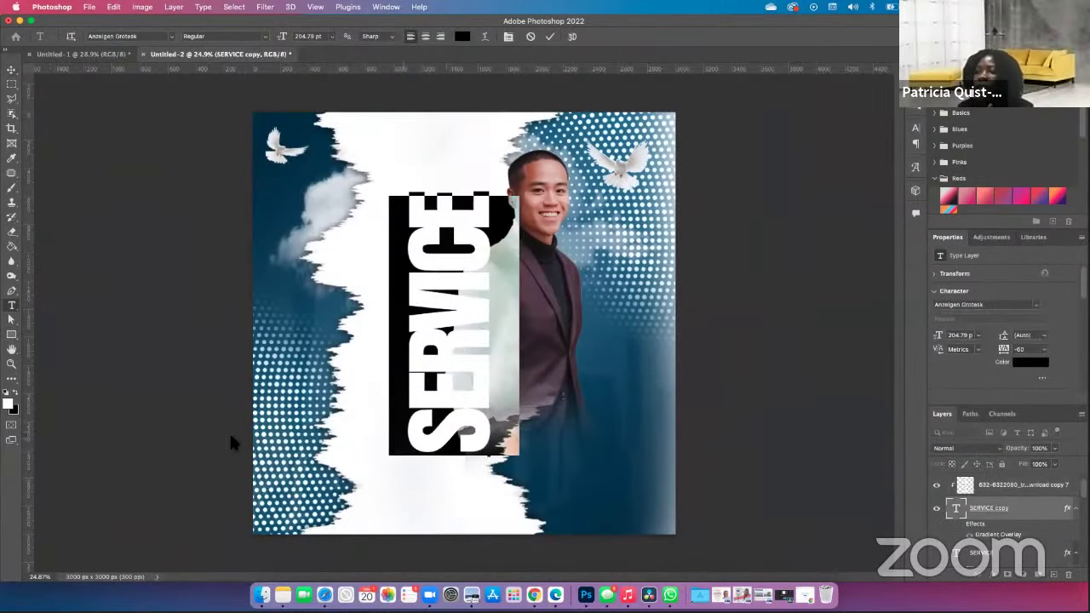
{"action": "left_click", "coordinate": [7, 398]}
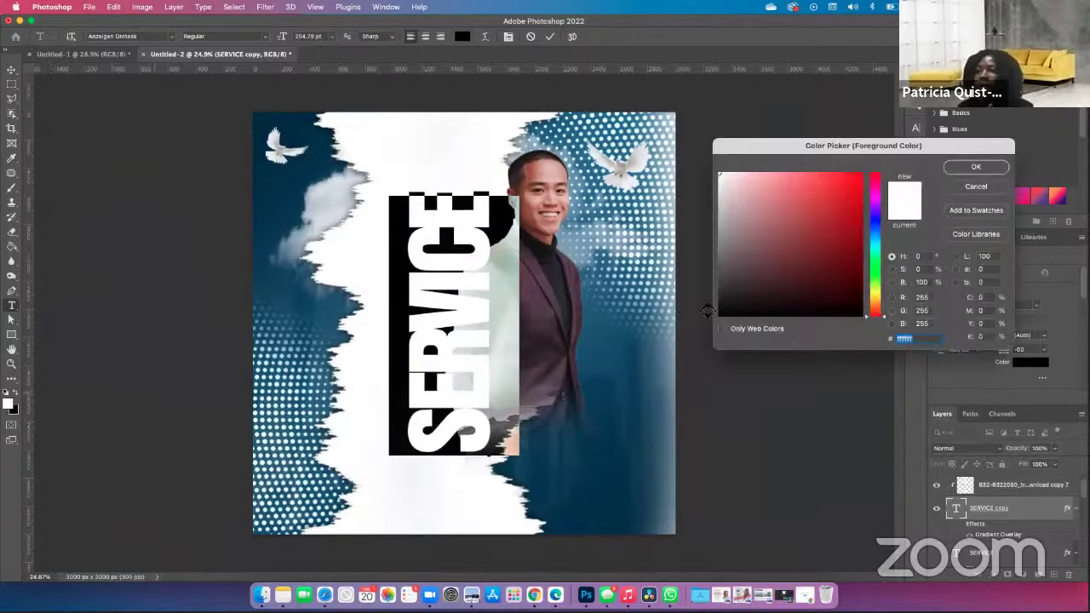
{"action": "left_click", "coordinate": [828, 219]}
{"action": "left_click", "coordinate": [964, 171]}
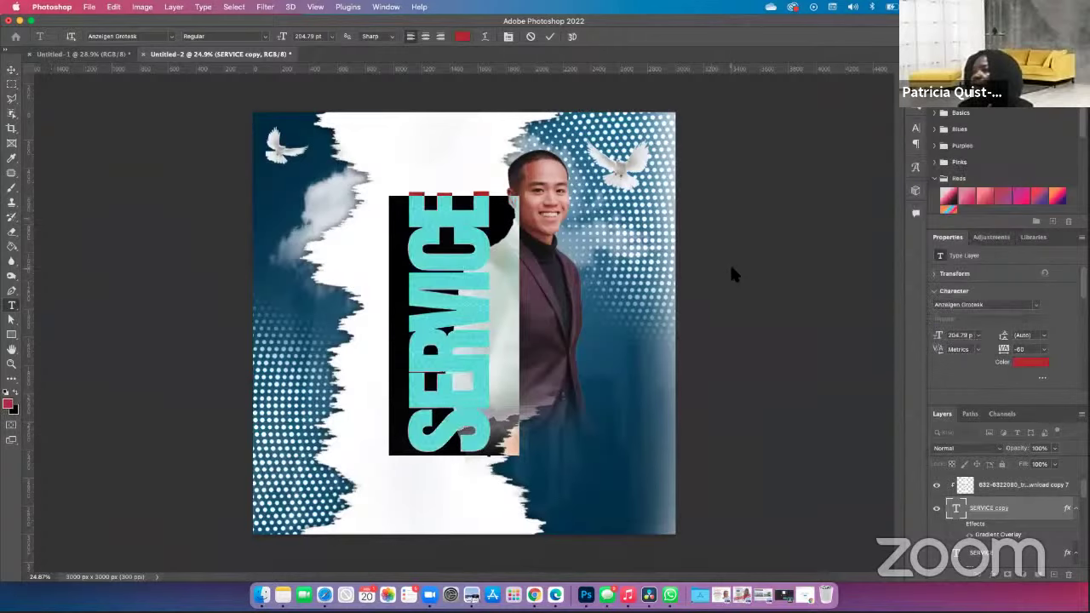
{"action": "left_click", "coordinate": [368, 343]}
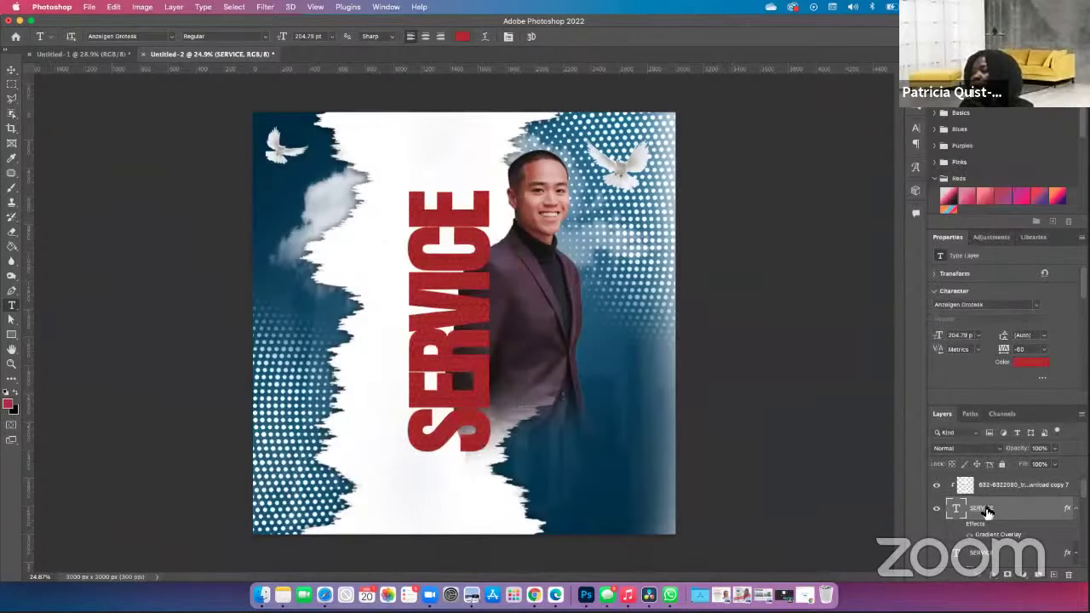
{"action": "left_click", "coordinate": [969, 535]}
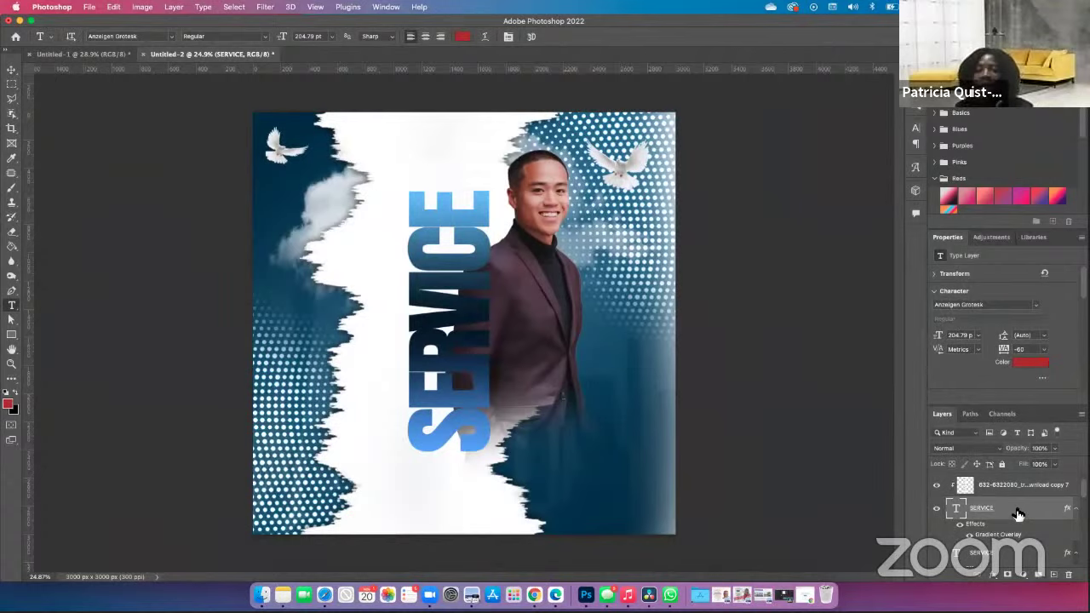
Convert the SERVICE text layer into an embedded smart object, SERVICE.psb
{"action": "right_click", "coordinate": [1023, 510]}
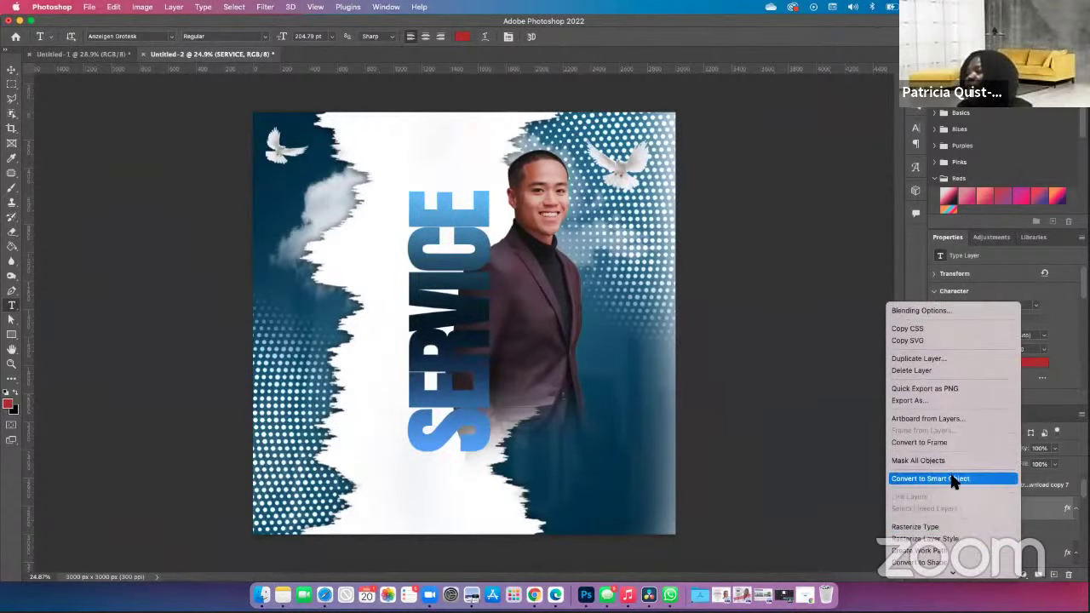
{"action": "left_click", "coordinate": [955, 478]}
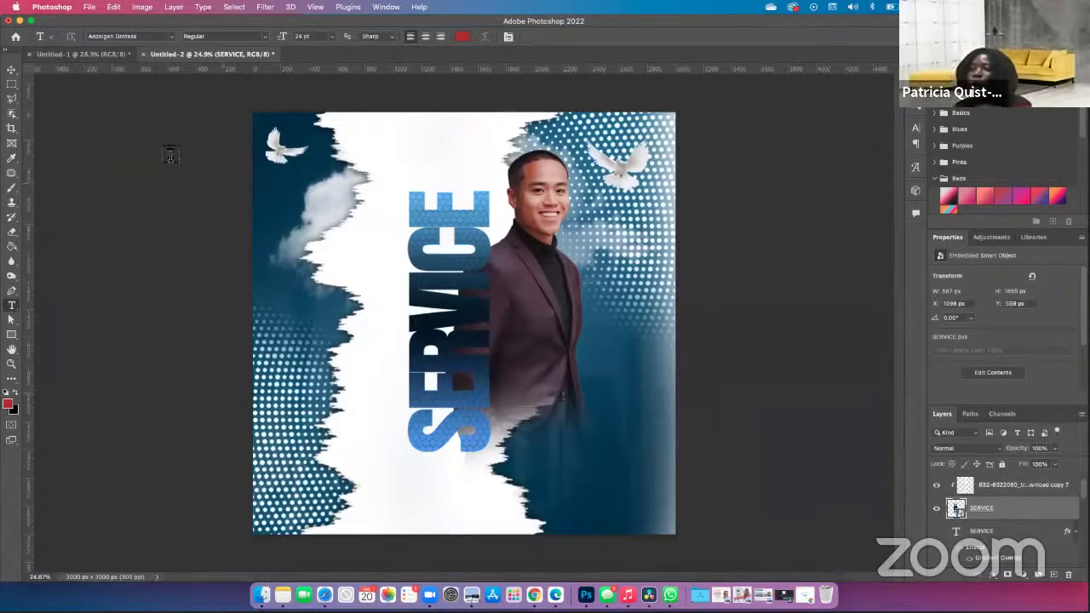
{"action": "left_click", "coordinate": [11, 71]}
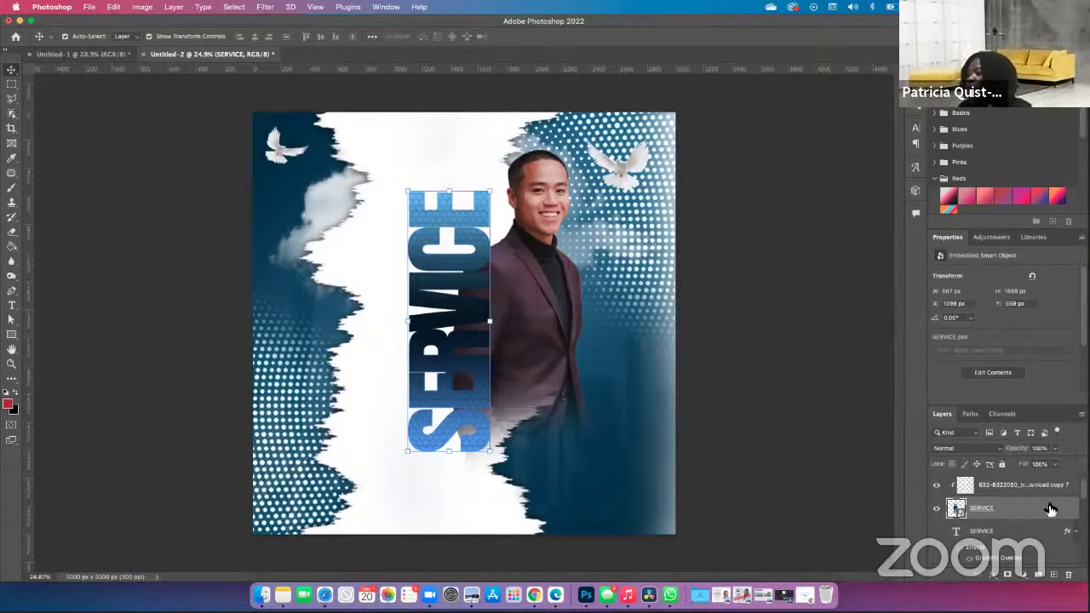
Add a 5 px inside near-white stroke to the SERVICE title in Layer Style
{"action": "double_click", "coordinate": [1050, 509]}
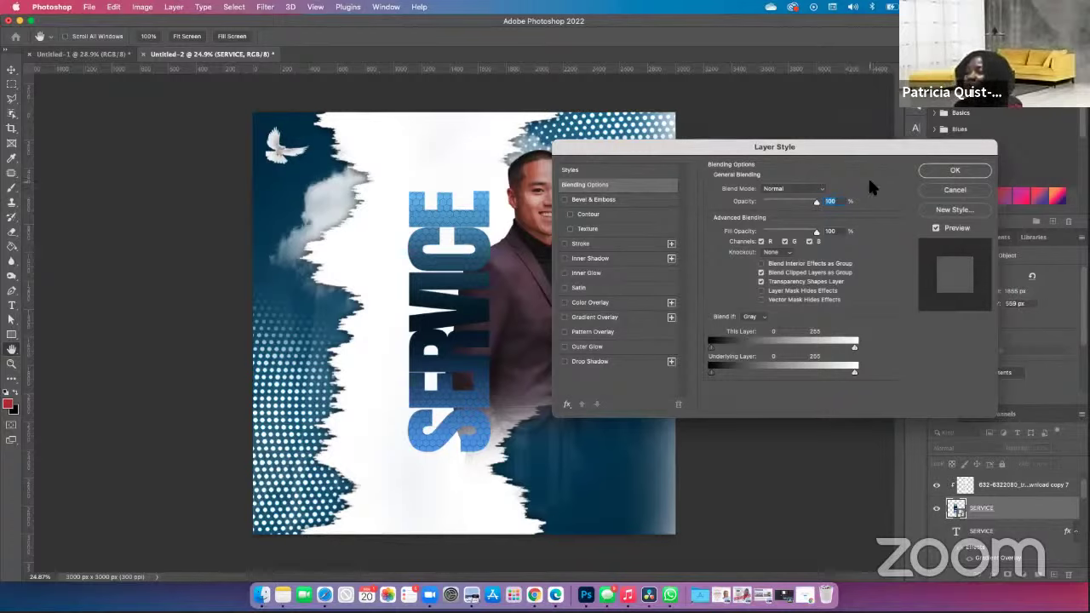
{"action": "left_click", "coordinate": [564, 243]}
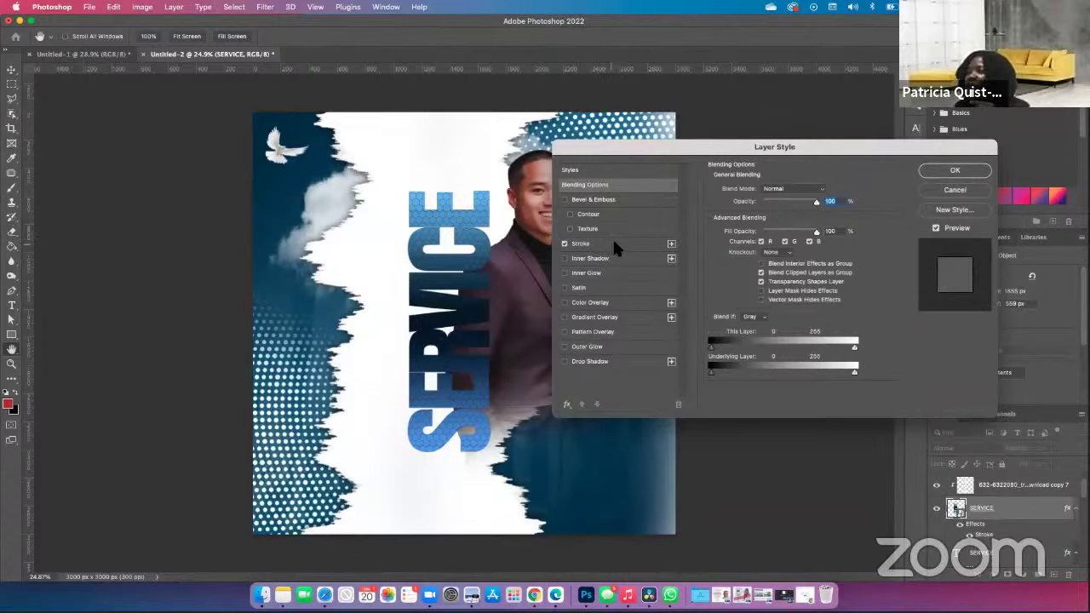
{"action": "left_click", "coordinate": [647, 244]}
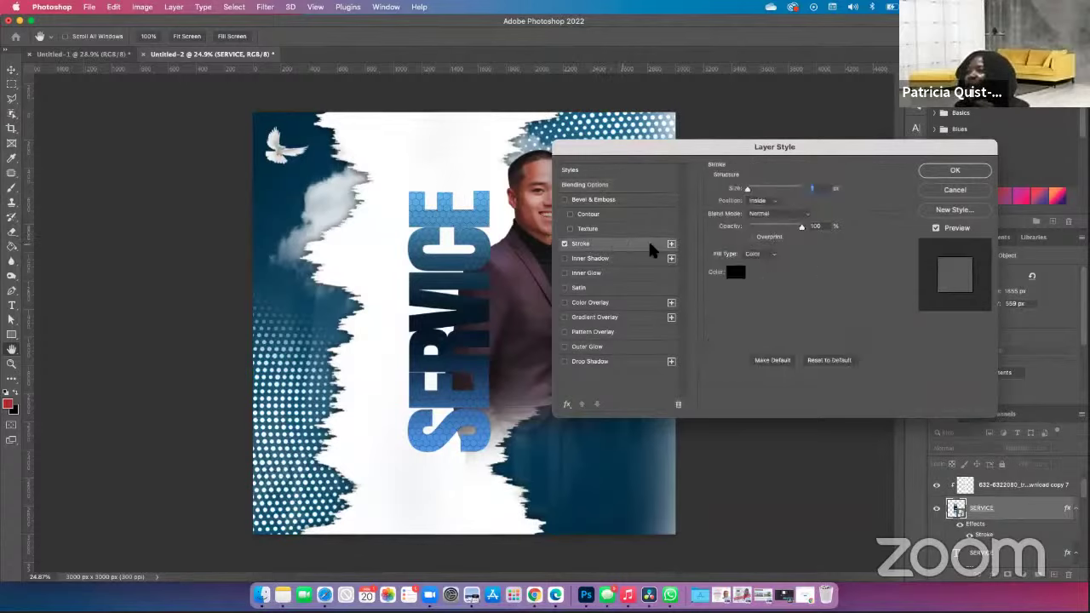
{"action": "left_click", "coordinate": [736, 272]}
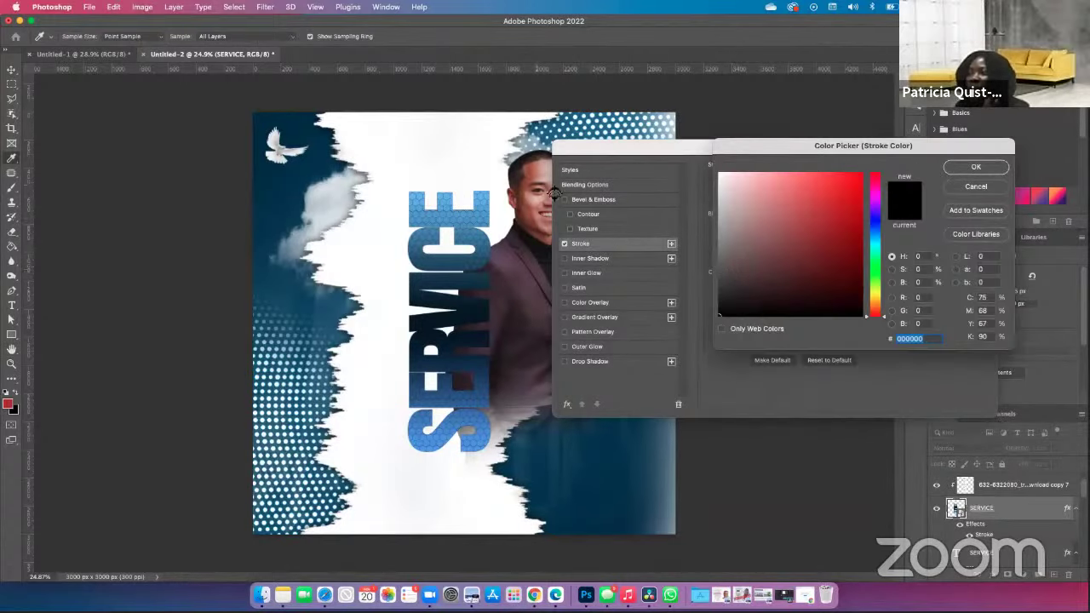
{"action": "left_click", "coordinate": [469, 145]}
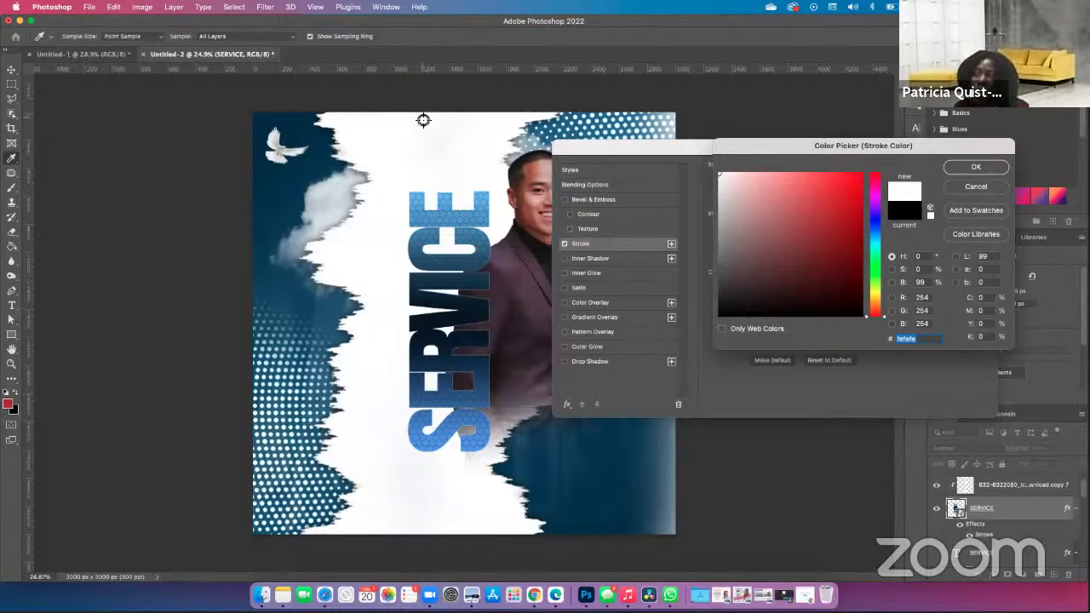
{"action": "left_click", "coordinate": [721, 174]}
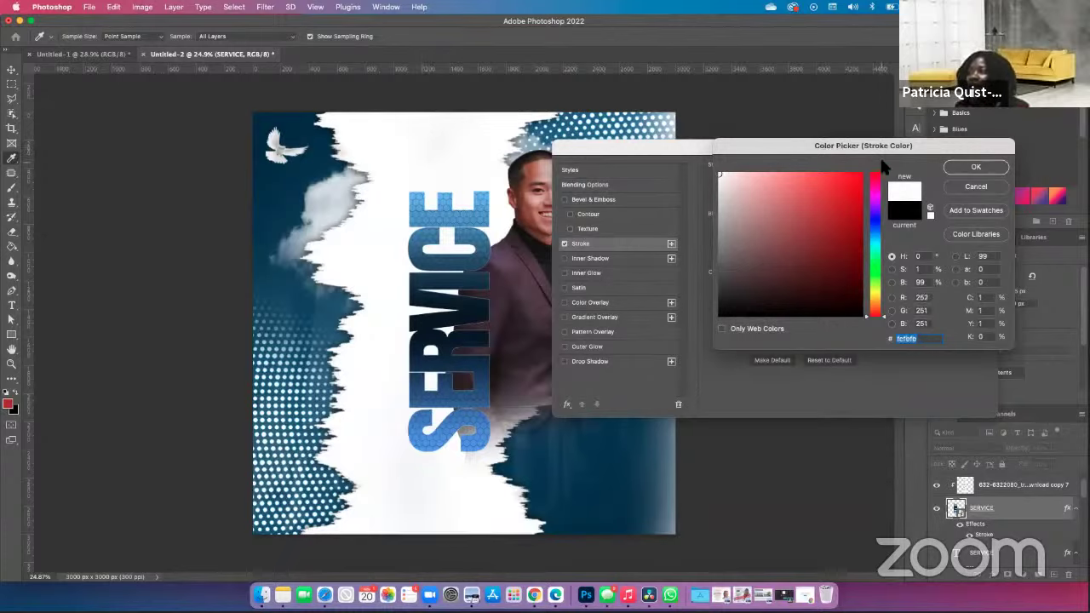
{"action": "left_click", "coordinate": [976, 168]}
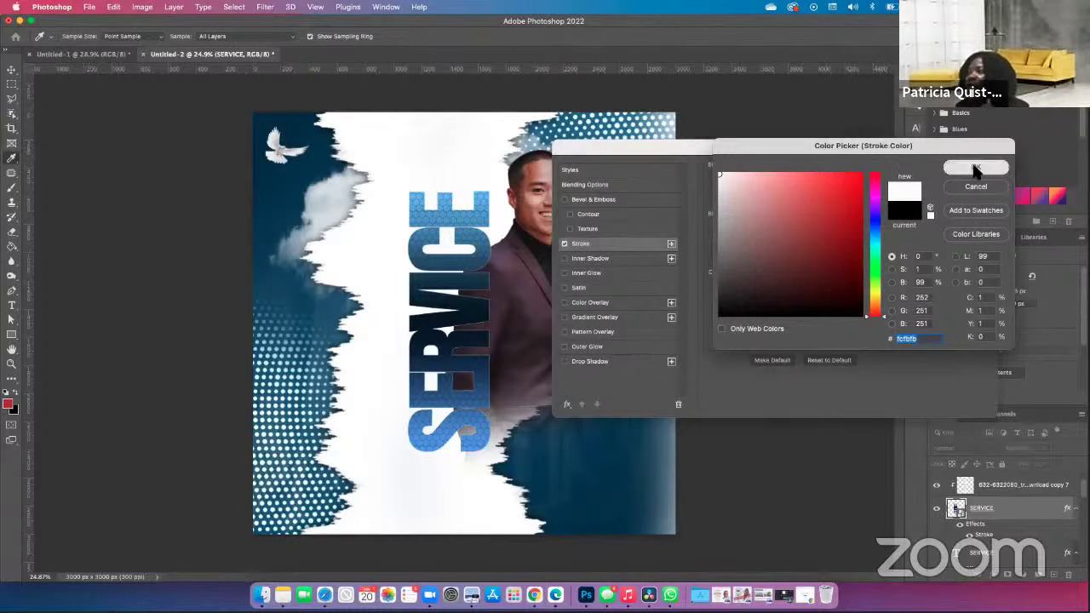
{"action": "left_click_drag", "start_coordinate": [752, 190], "coordinate": [750, 193]}
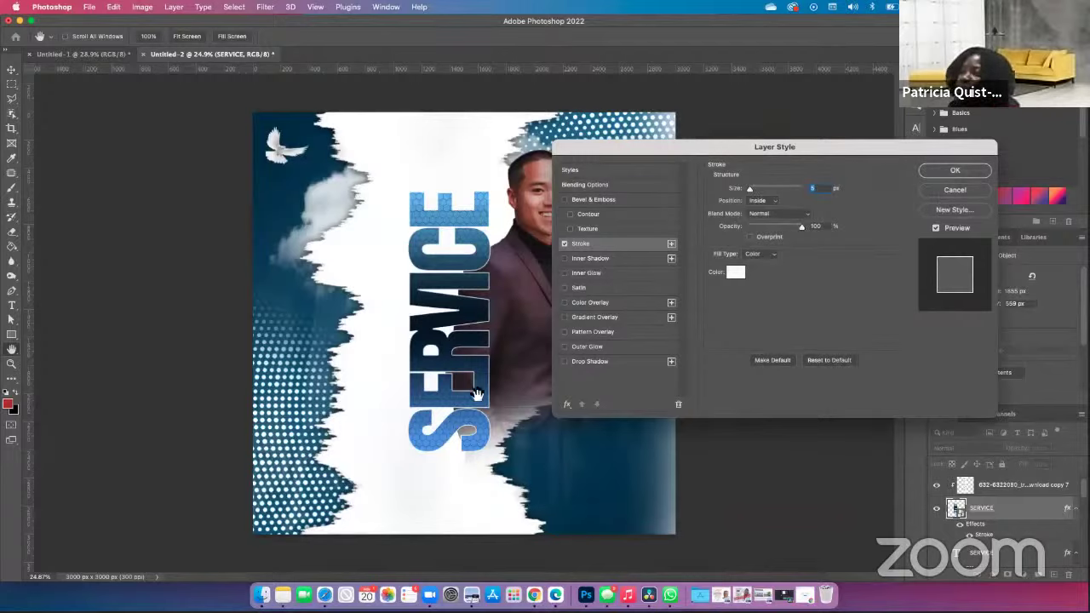
{"action": "left_click", "coordinate": [955, 171]}
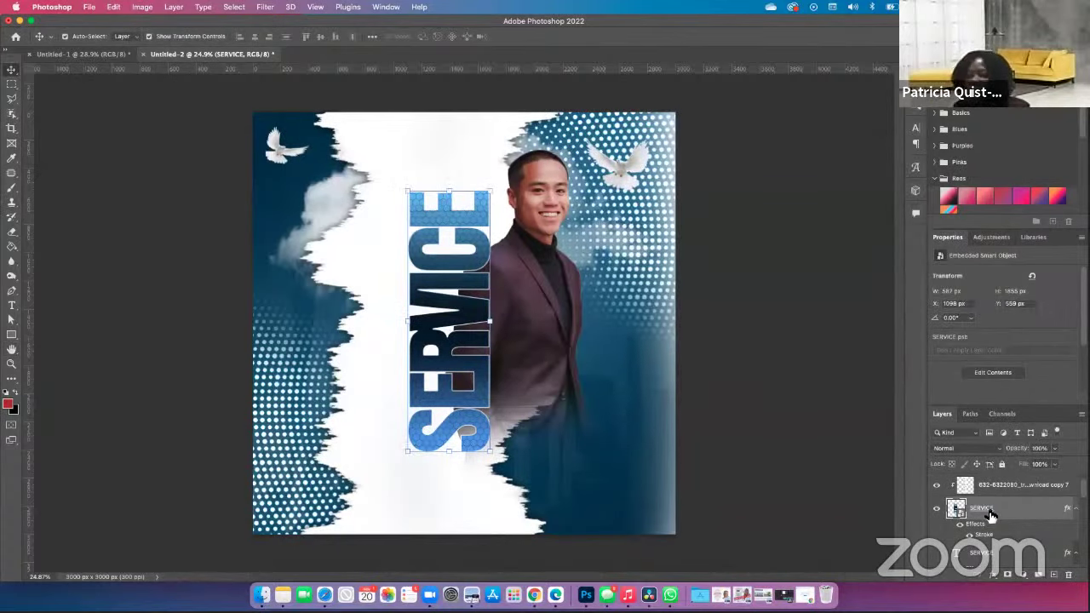
Undo the smart object conversion and select the SERVICE text layer
{"action": "key", "text": "super+z"}
{"action": "key", "text": "super+z"}
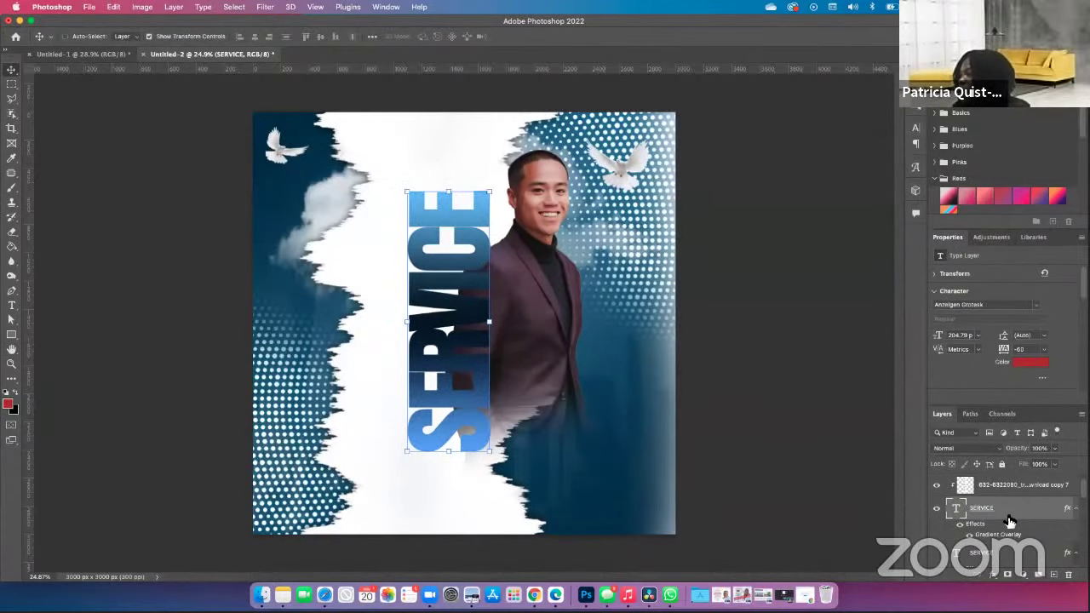
{"action": "left_click", "coordinate": [476, 305]}
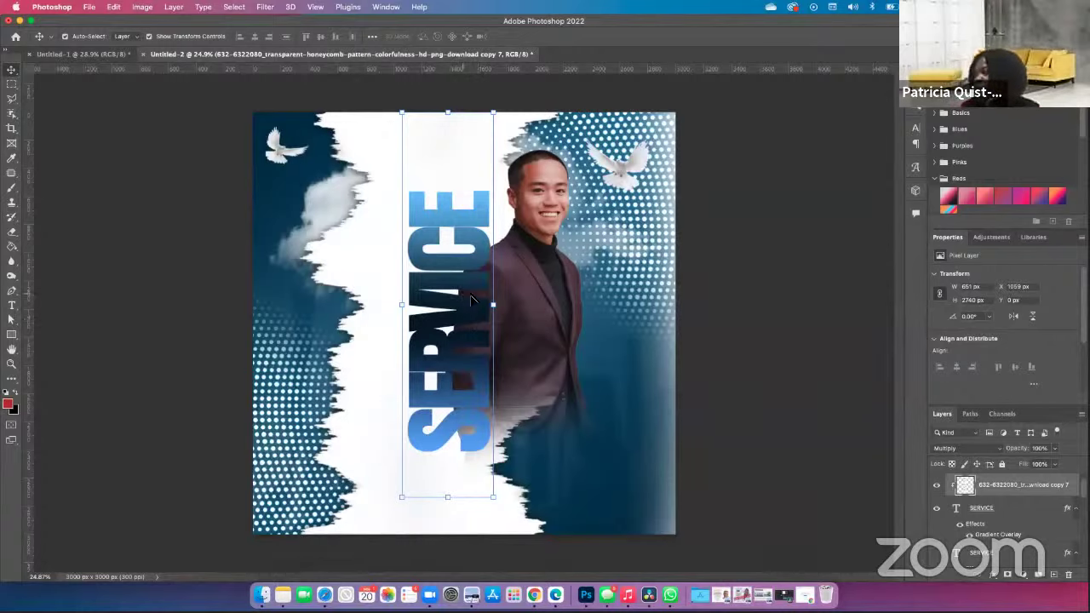
{"action": "left_click", "coordinate": [996, 510]}
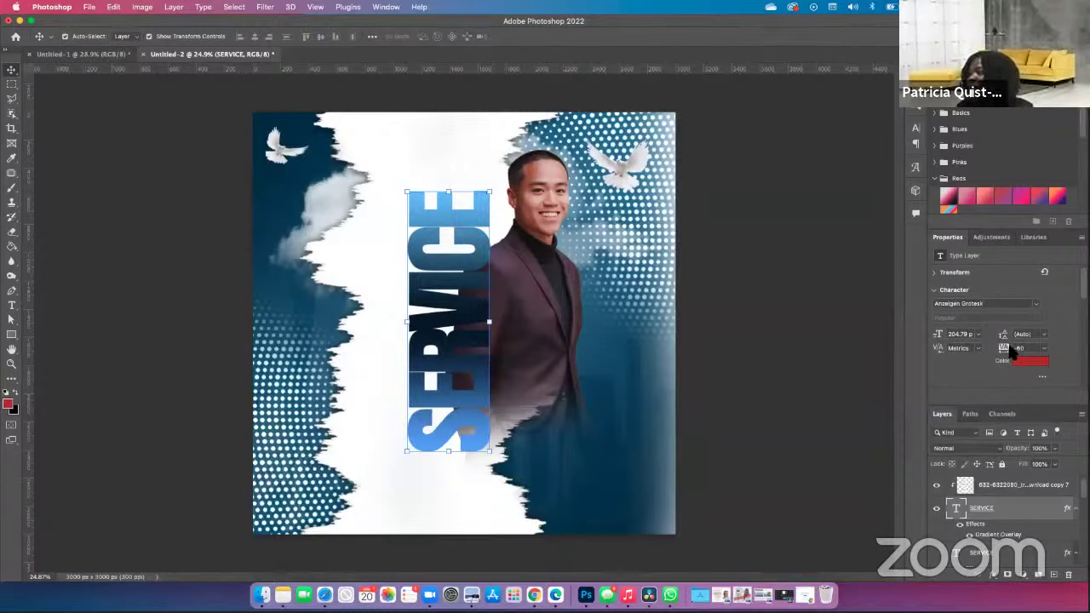
Try a tracking of -10000 on SERVICE, dismiss the range warning, and undo it
{"action": "left_click_drag", "start_coordinate": [1005, 358], "coordinate": [1005, 358]}
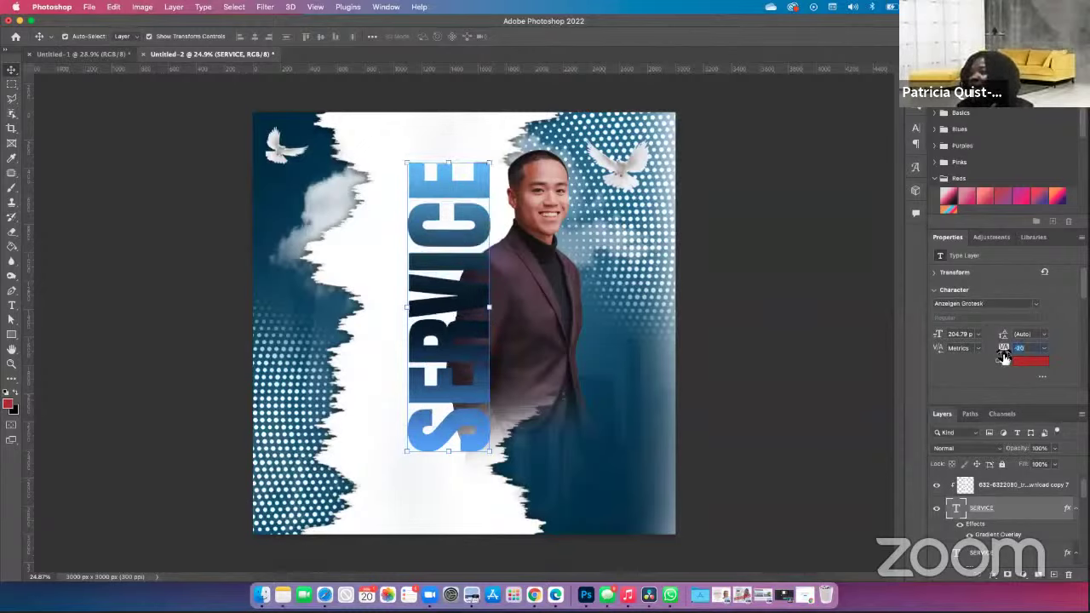
{"action": "left_click", "coordinate": [1026, 349]}
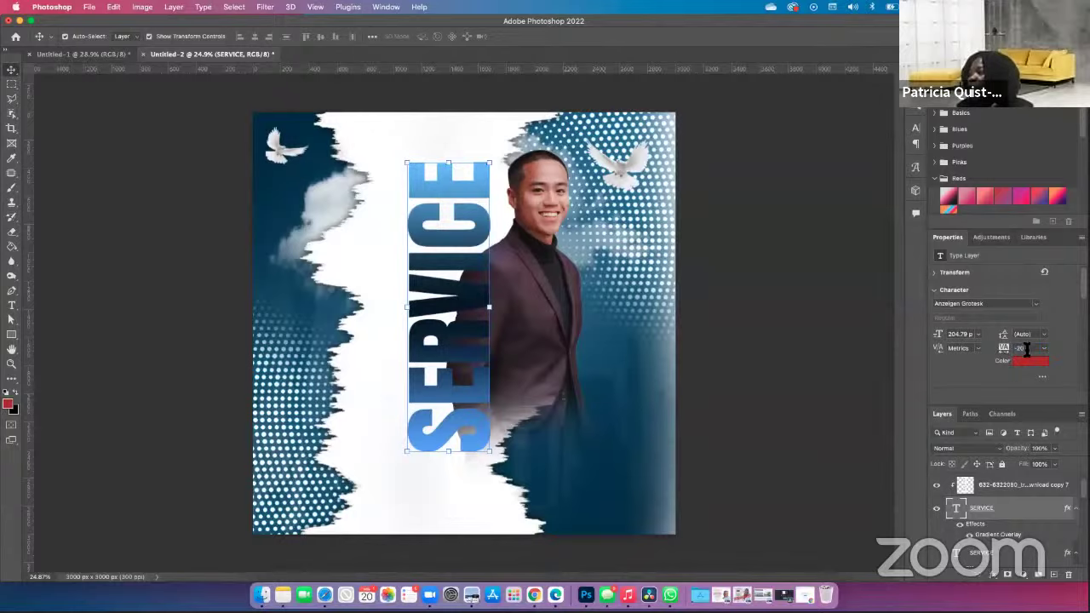
{"action": "type", "text": "-10000"}
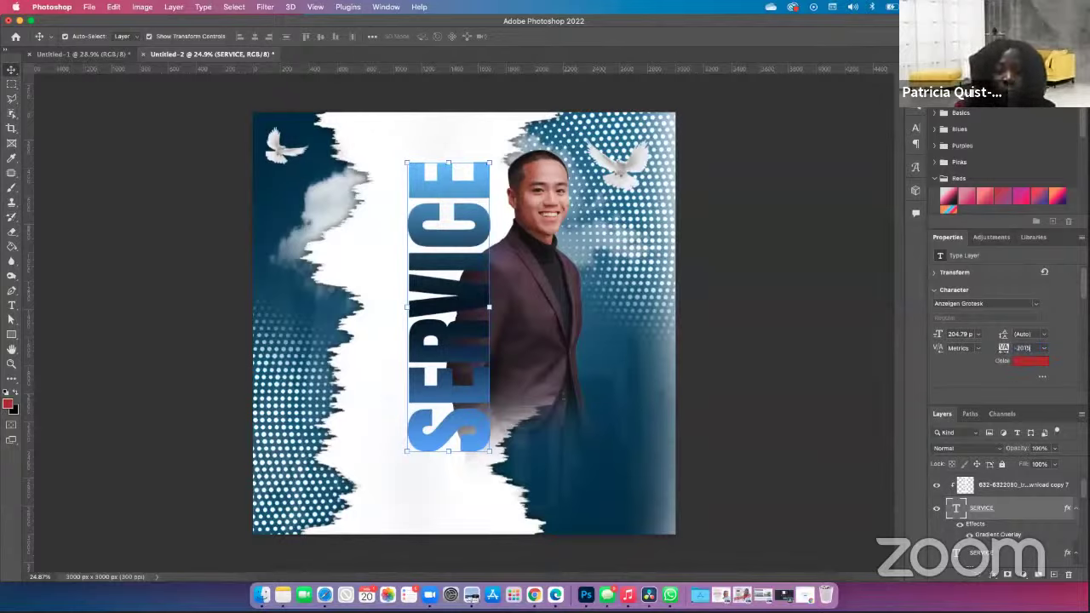
{"action": "key", "text": "Return"}
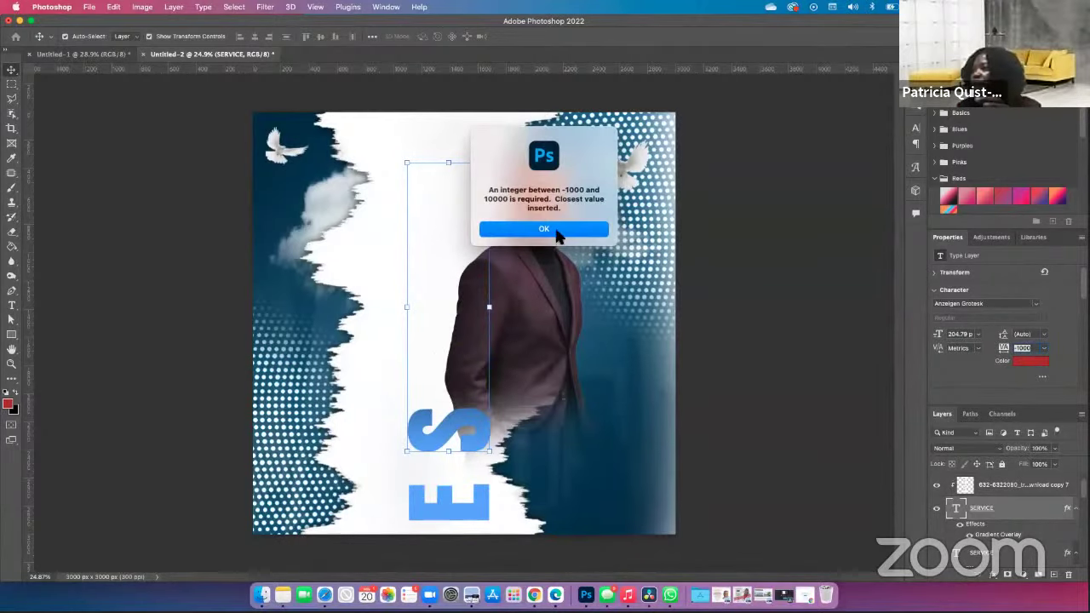
{"action": "left_click", "coordinate": [550, 229]}
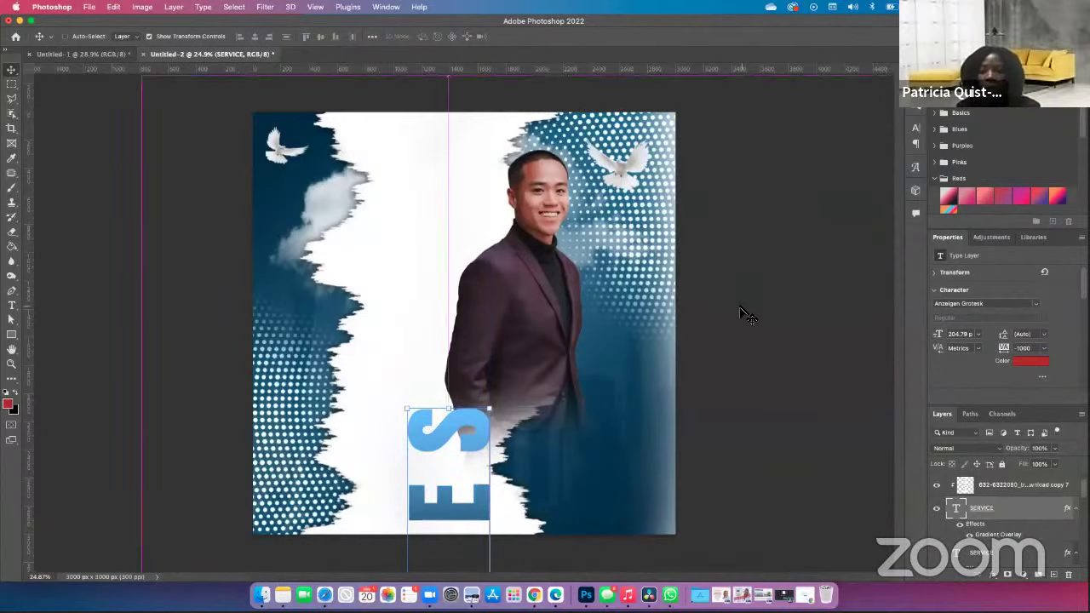
{"action": "key", "text": "super+z"}
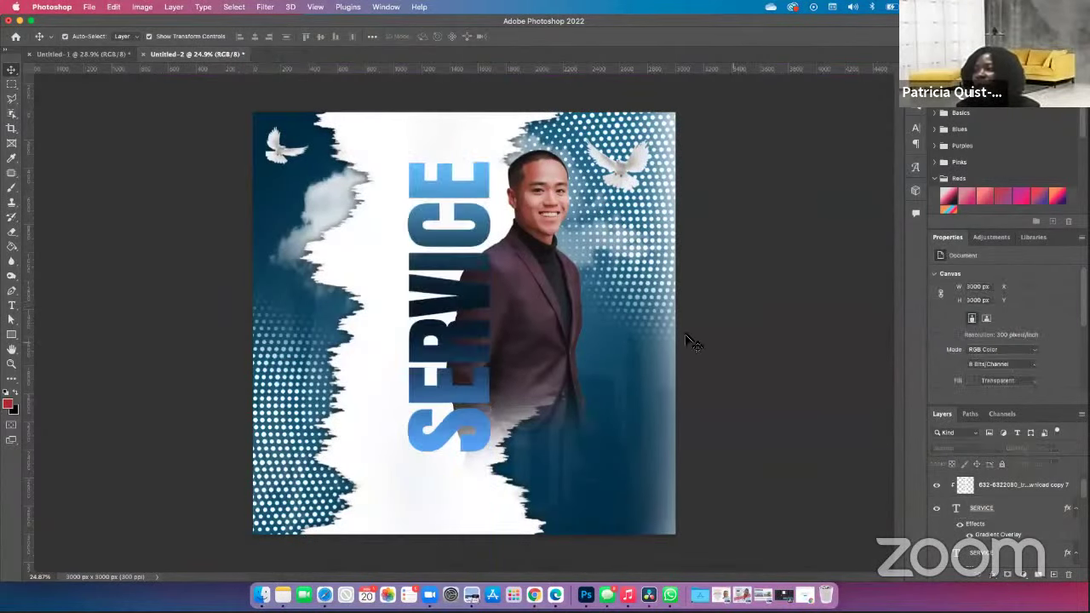
{"action": "key", "text": "alt+bracketright"}
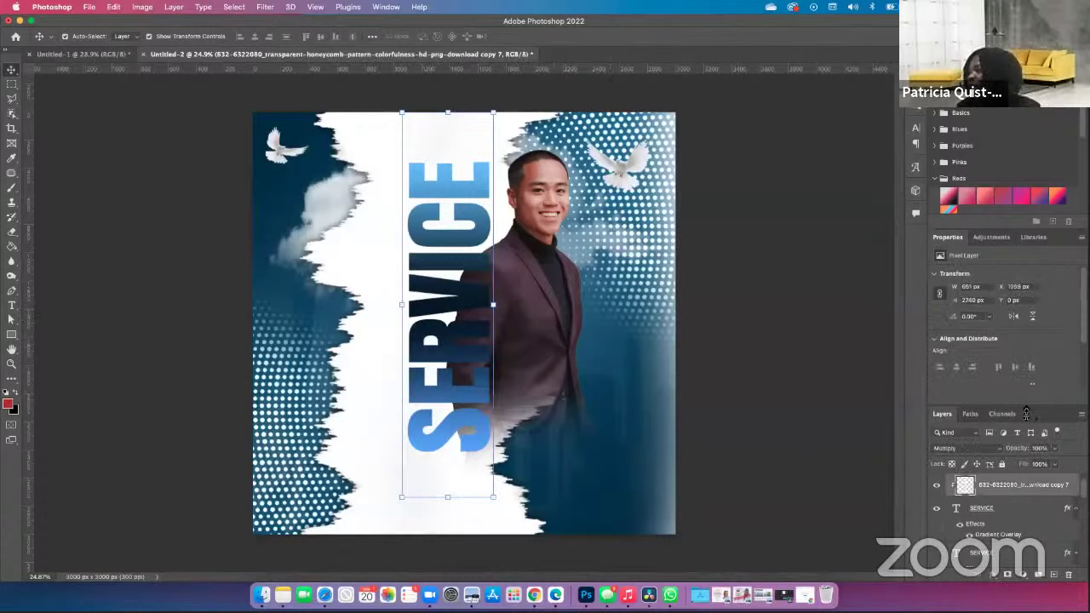
Set the SERVICE letter tracking to -16, then to -30
{"action": "left_click", "coordinate": [993, 509]}
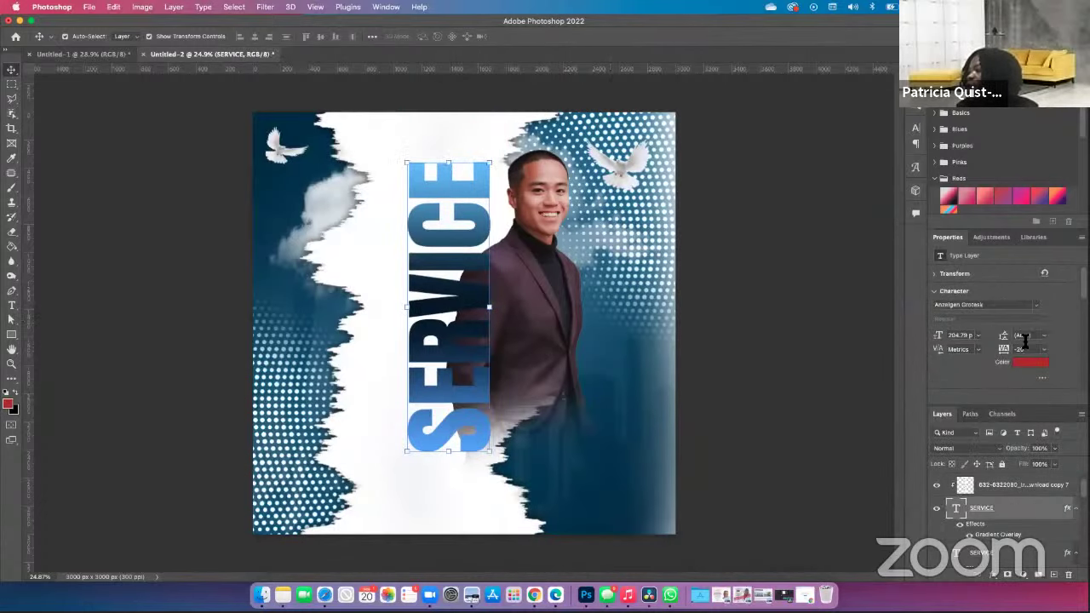
{"action": "left_click", "coordinate": [1025, 349]}
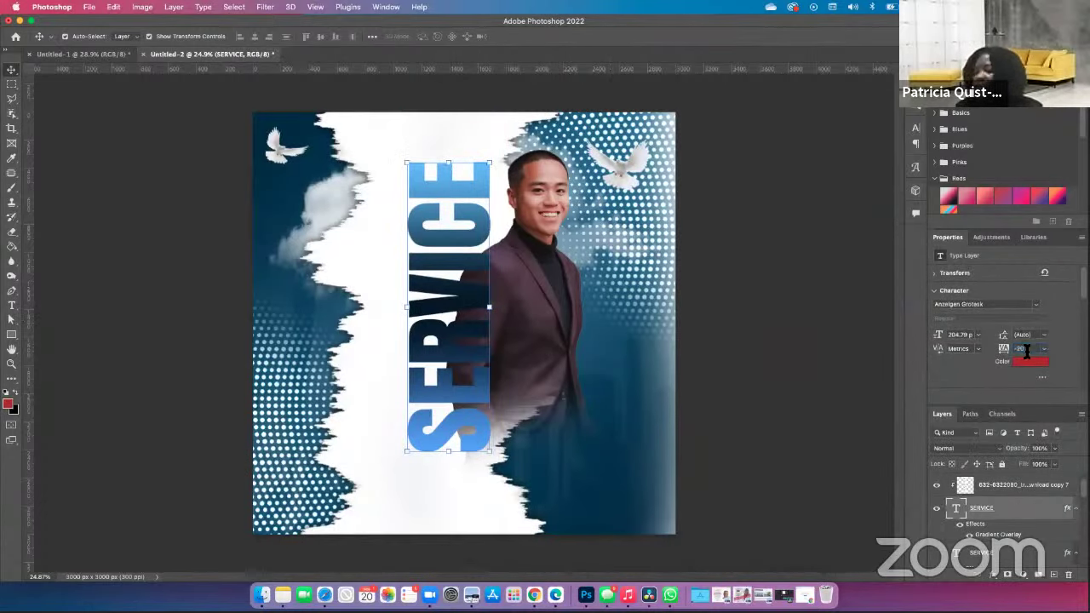
{"action": "type", "text": "-"}
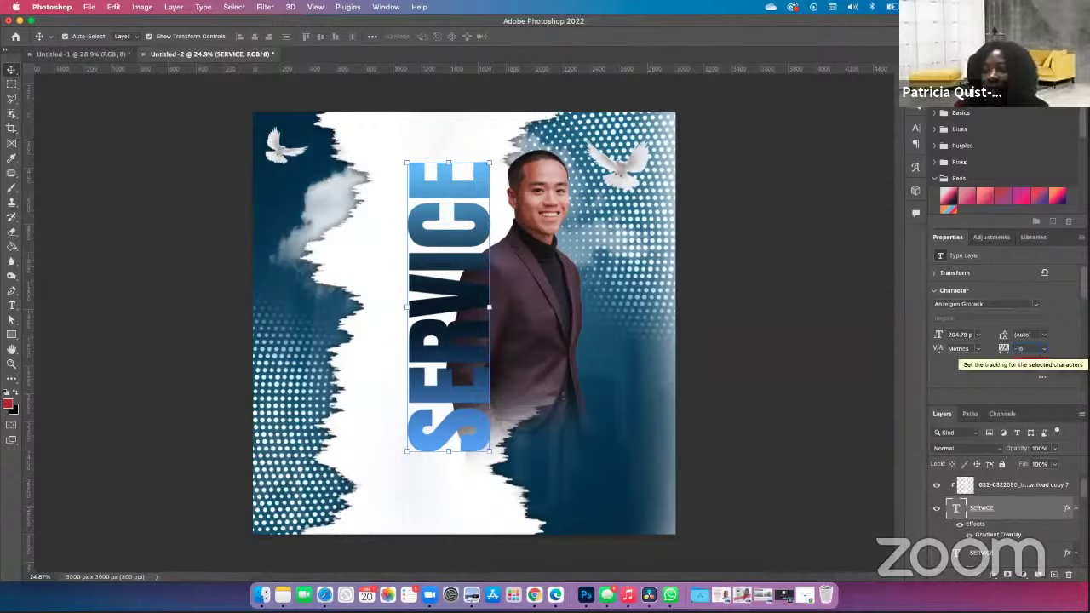
{"action": "type", "text": "16"}
{"action": "key", "text": "Return"}
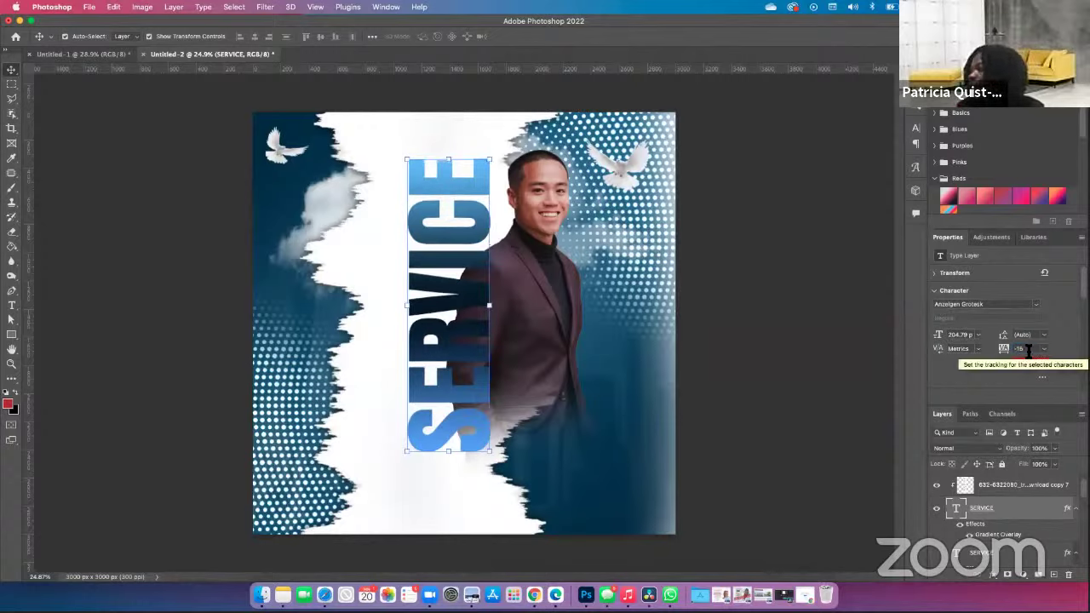
{"action": "type", "text": "-"}
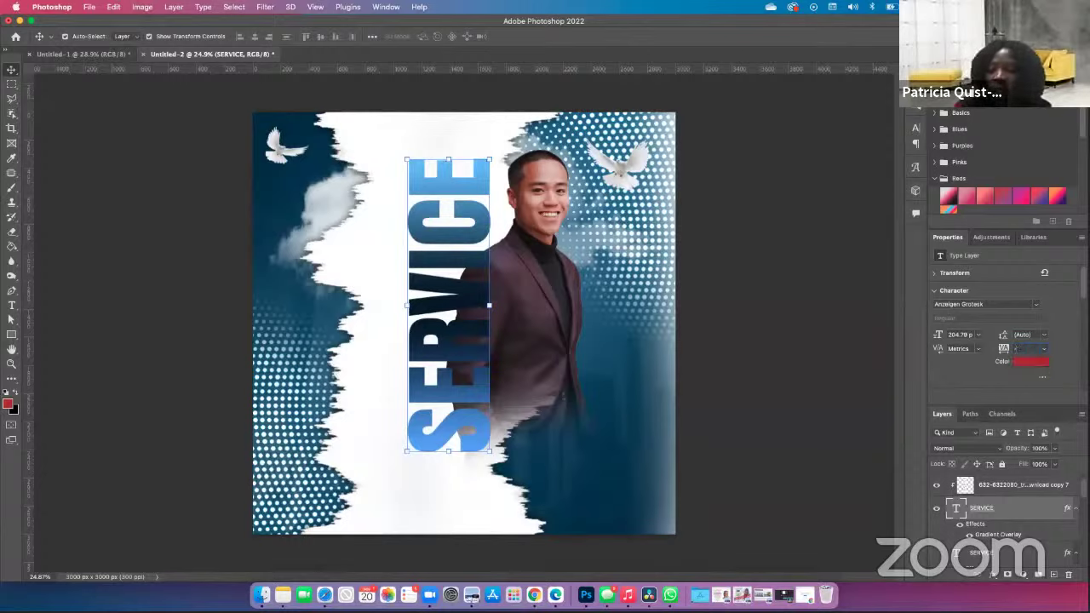
{"action": "type", "text": "30"}
{"action": "key", "text": "Return"}
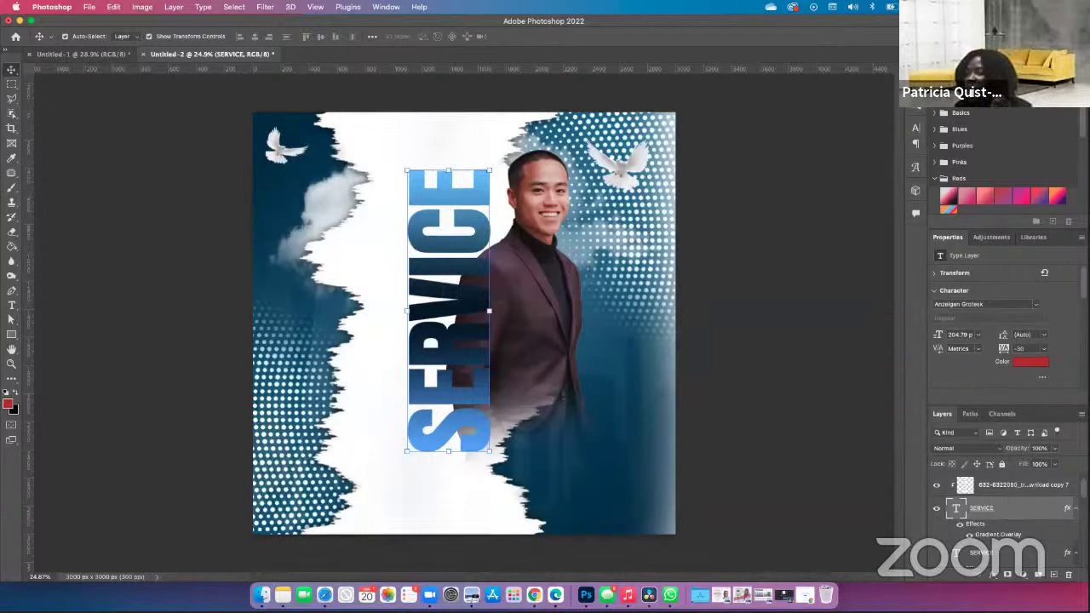
Convert SERVICE to a smart object and enable Stroke and Inner Shadow in Layer Style
{"action": "right_click", "coordinate": [1026, 509]}
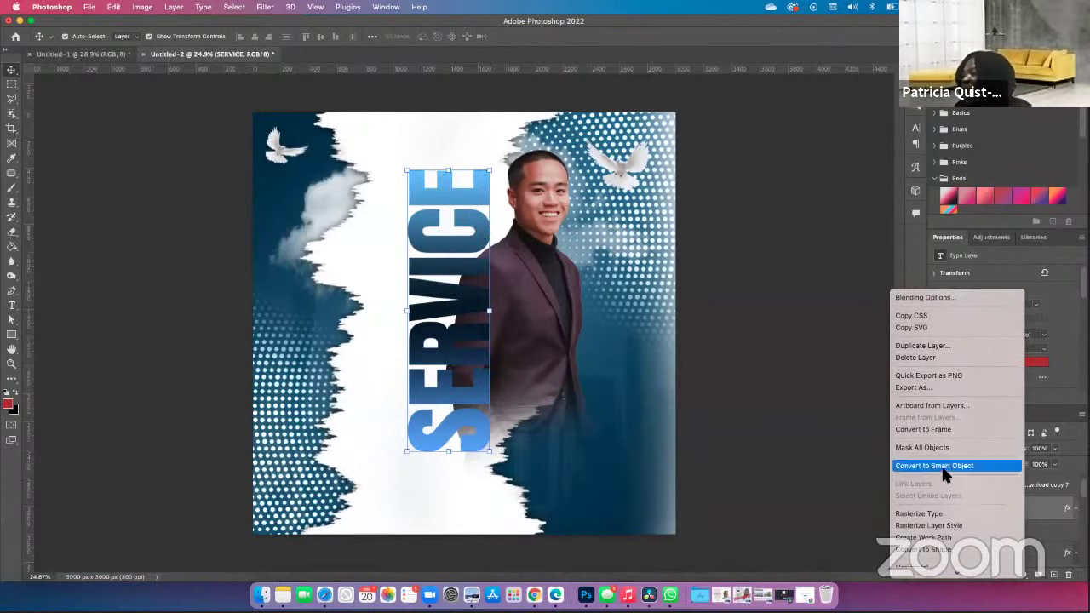
{"action": "left_click", "coordinate": [943, 467]}
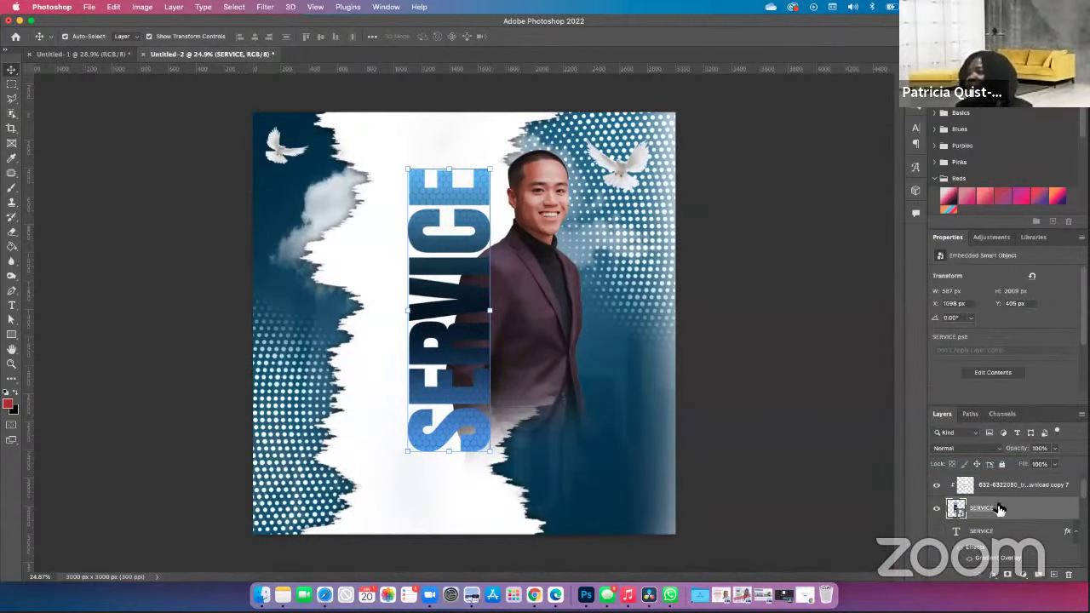
{"action": "double_click", "coordinate": [1047, 509]}
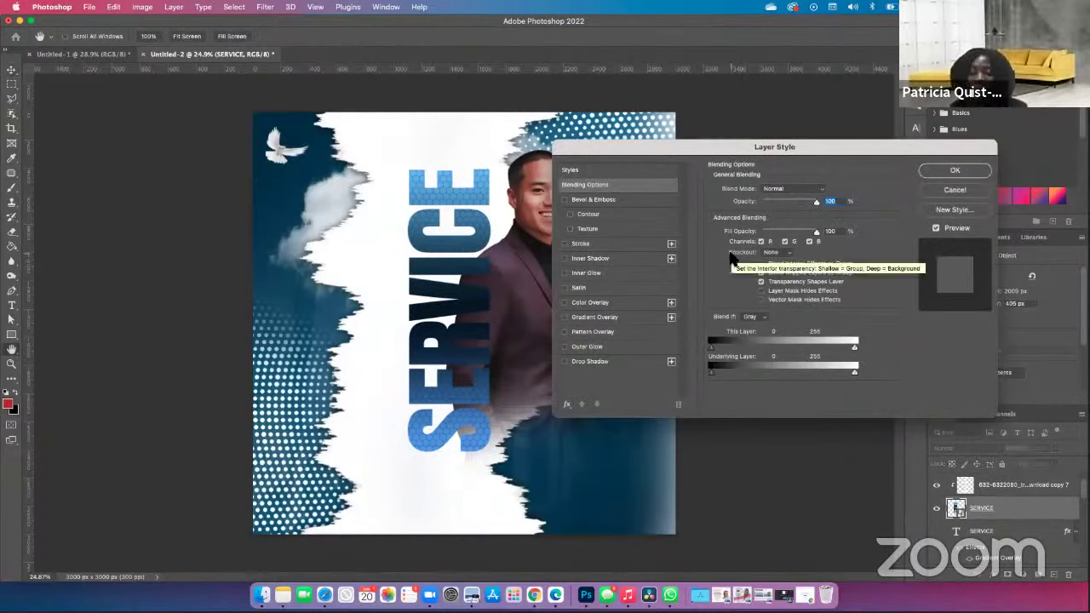
{"action": "left_click", "coordinate": [564, 244]}
{"action": "left_click", "coordinate": [631, 243]}
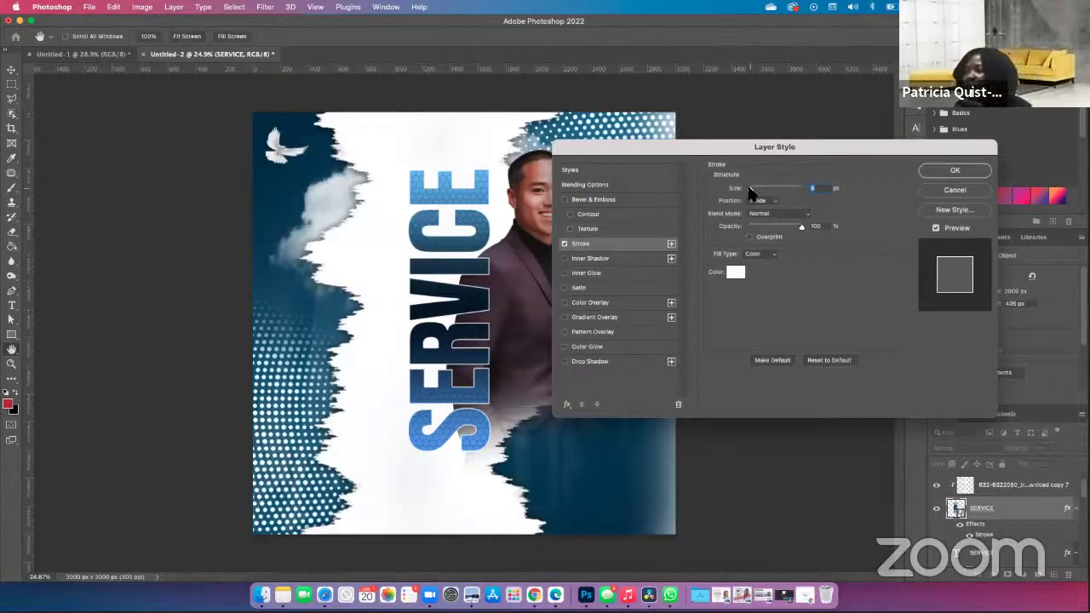
{"action": "left_click", "coordinate": [565, 259]}
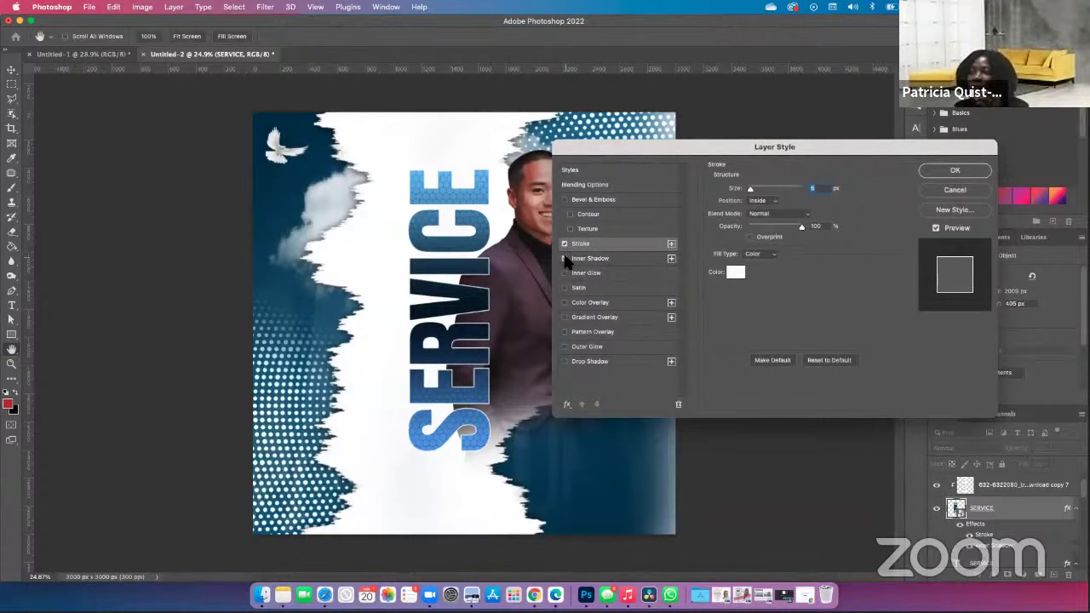
Set the SERVICE inner shadow to Normal mode, 100% opacity and 12 px distance
{"action": "left_click", "coordinate": [629, 259]}
{"action": "left_click", "coordinate": [824, 191]}
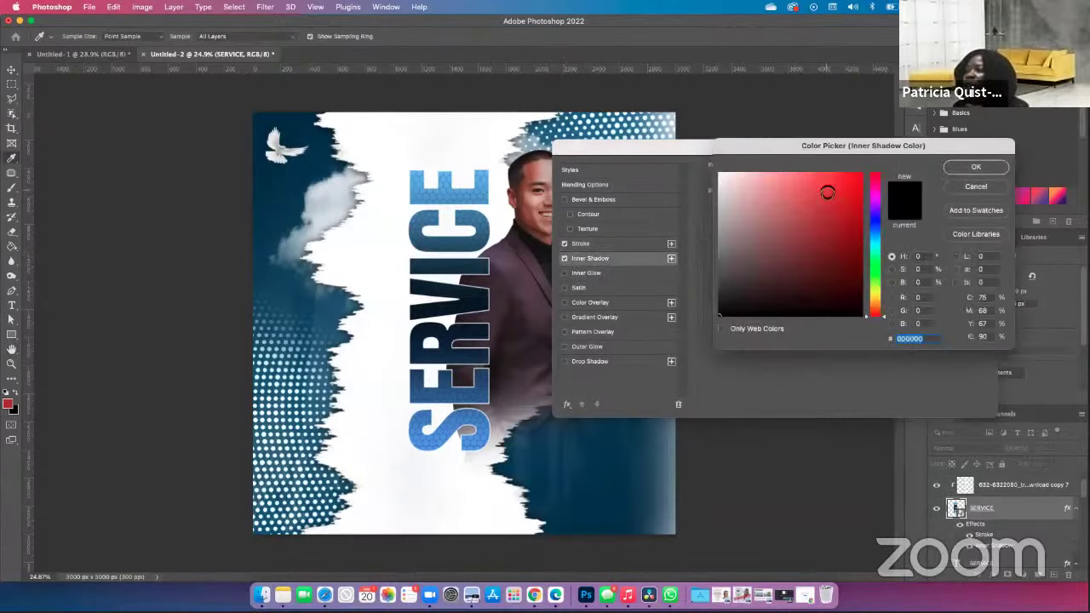
{"action": "left_click", "coordinate": [971, 169]}
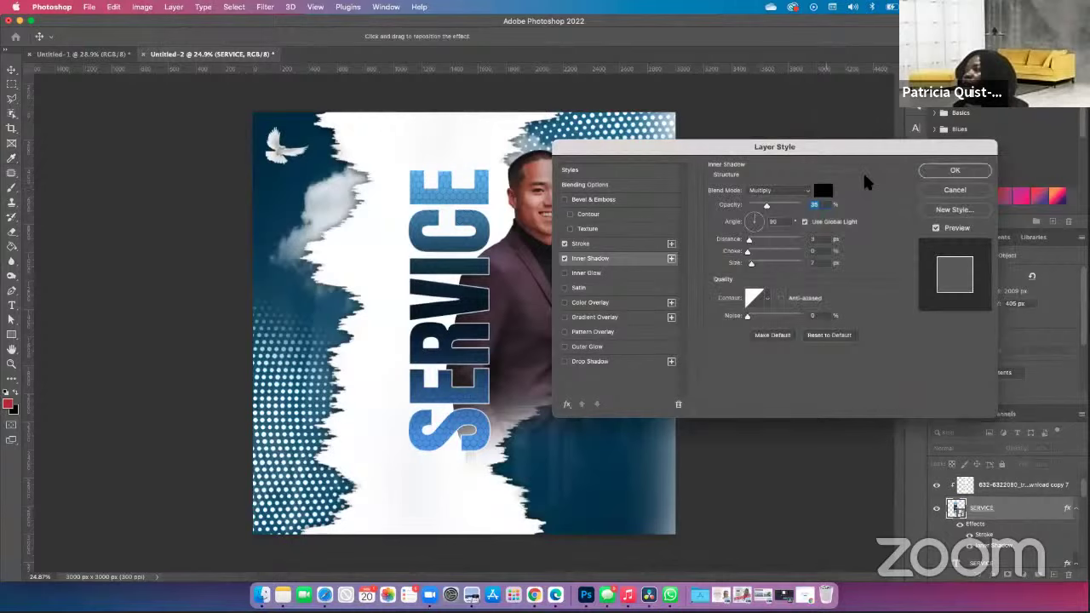
{"action": "left_click", "coordinate": [776, 189]}
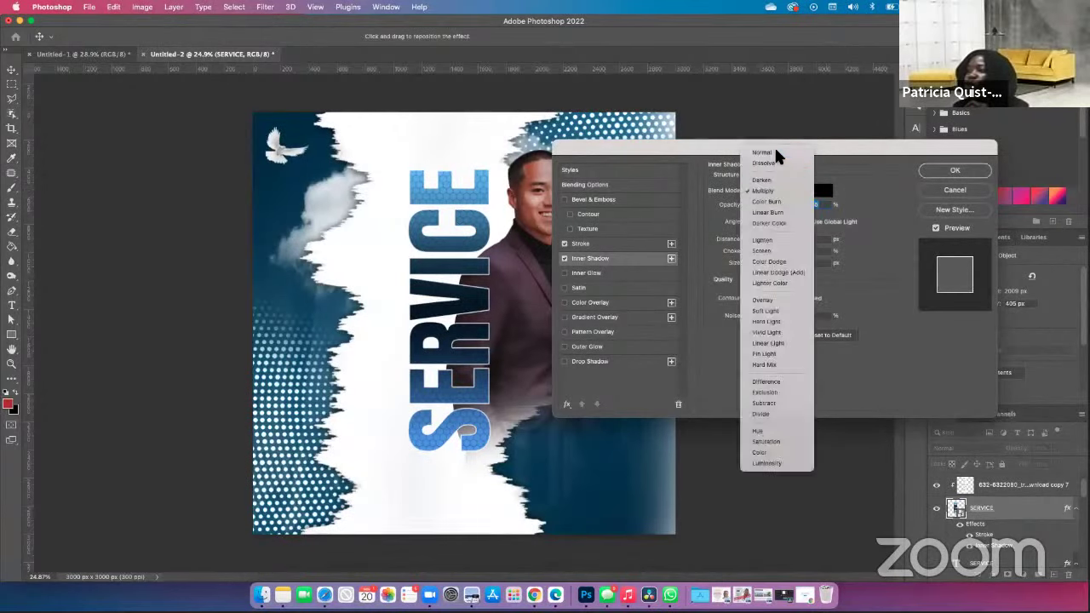
{"action": "left_click", "coordinate": [774, 154]}
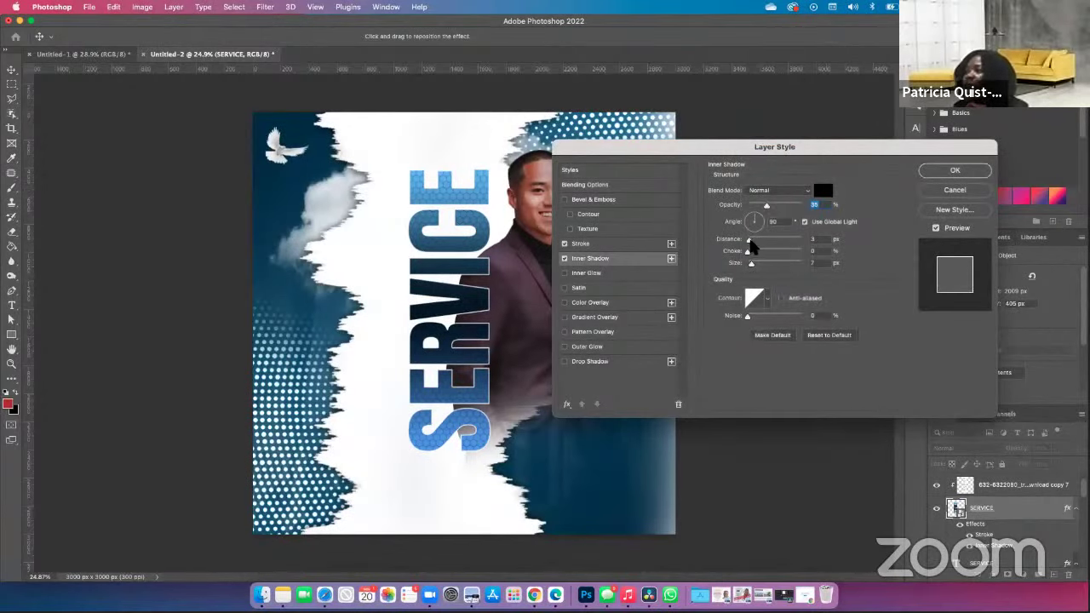
{"action": "left_click_drag", "start_coordinate": [749, 242], "coordinate": [811, 214]}
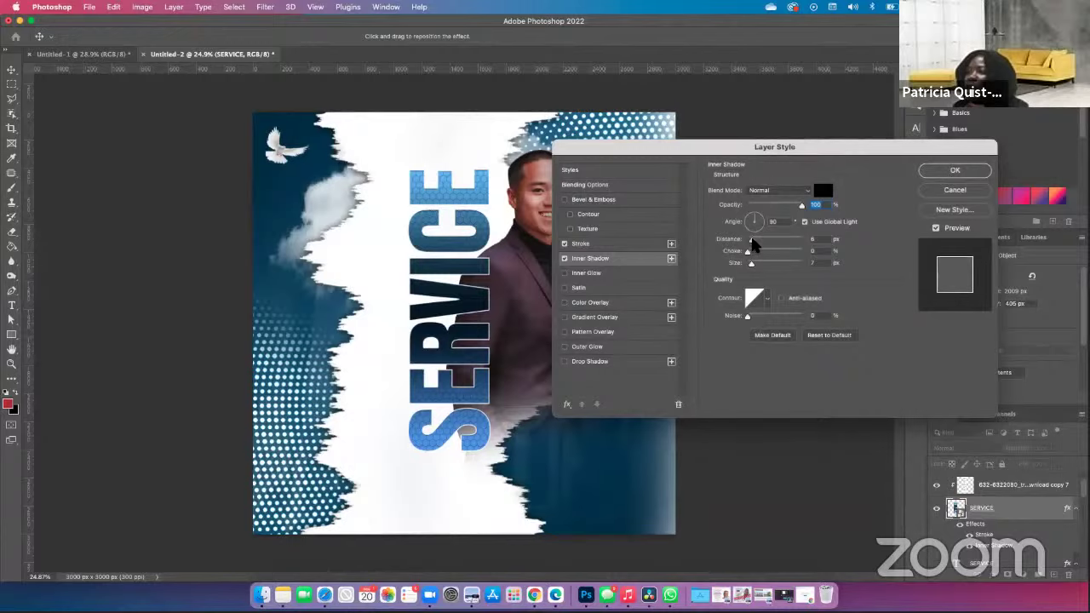
{"action": "left_click_drag", "start_coordinate": [751, 241], "coordinate": [754, 242]}
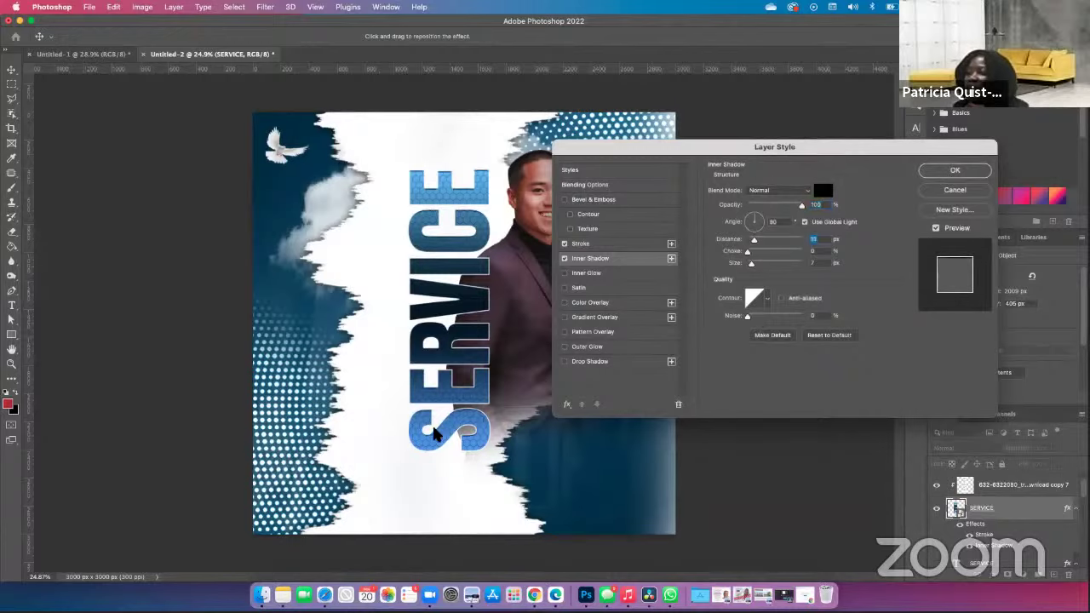
{"action": "left_click_drag", "start_coordinate": [468, 204], "coordinate": [447, 194]}
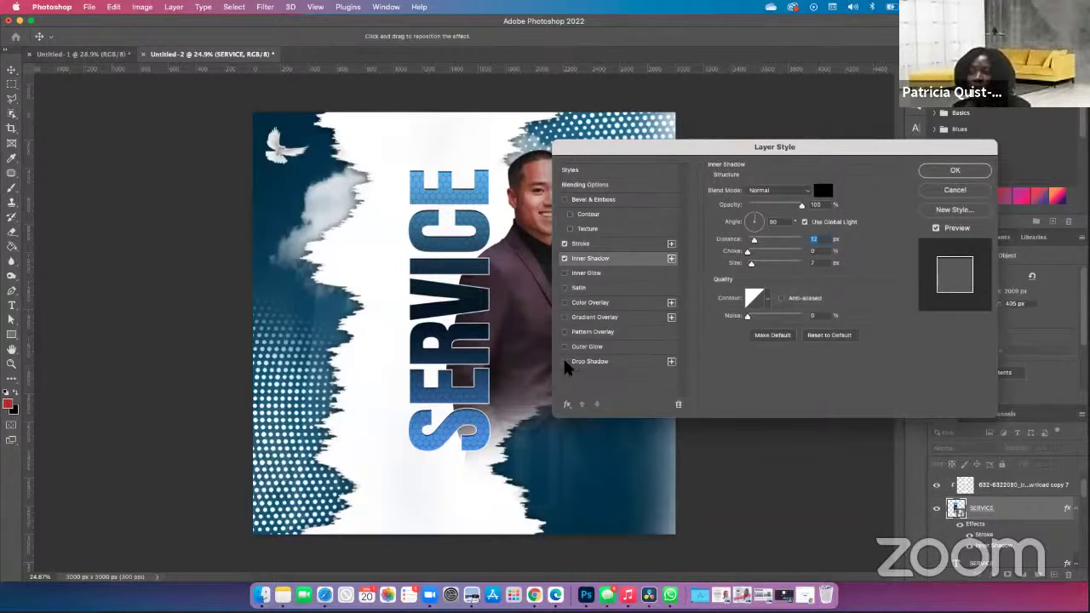
Add a Normal drop shadow to SERVICE: 90% opacity, 11 px distance, 8% spread
{"action": "left_click", "coordinate": [564, 362]}
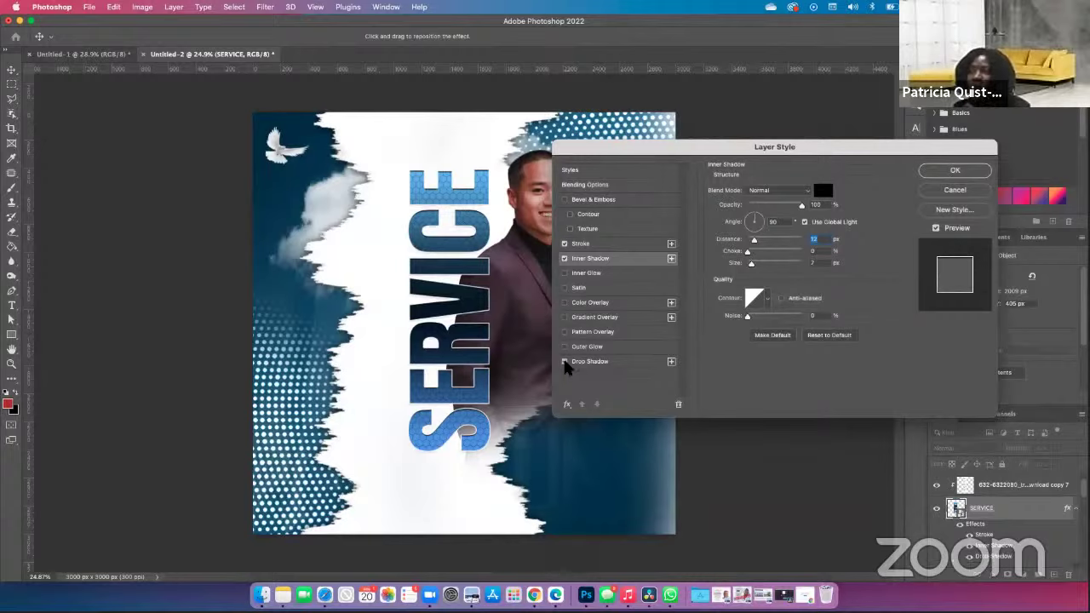
{"action": "left_click", "coordinate": [617, 366]}
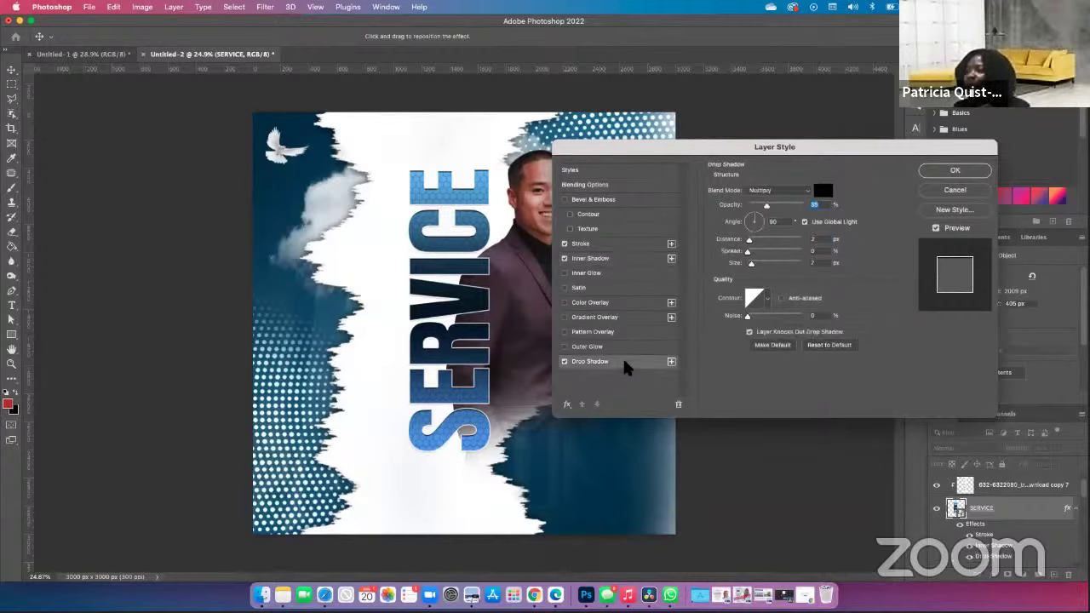
{"action": "left_click", "coordinate": [776, 191]}
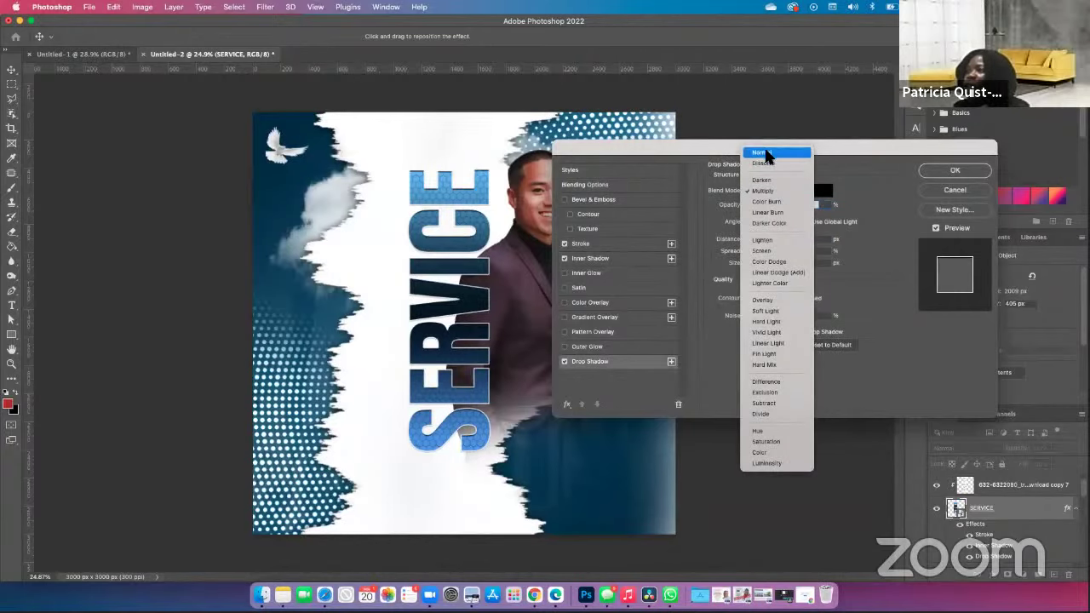
{"action": "left_click", "coordinate": [766, 154]}
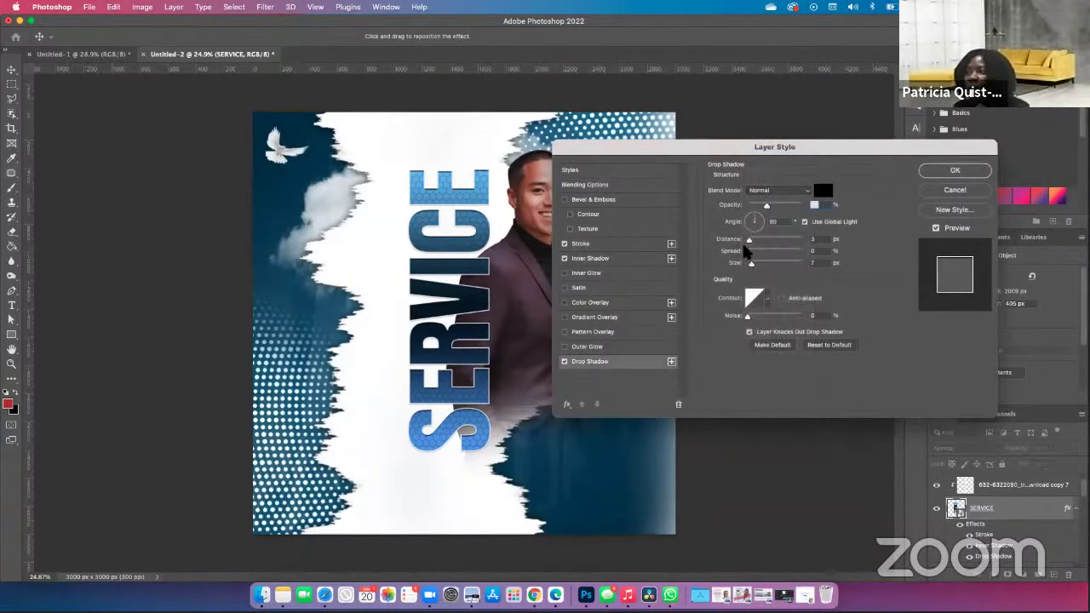
{"action": "left_click_drag", "start_coordinate": [766, 206], "coordinate": [797, 208]}
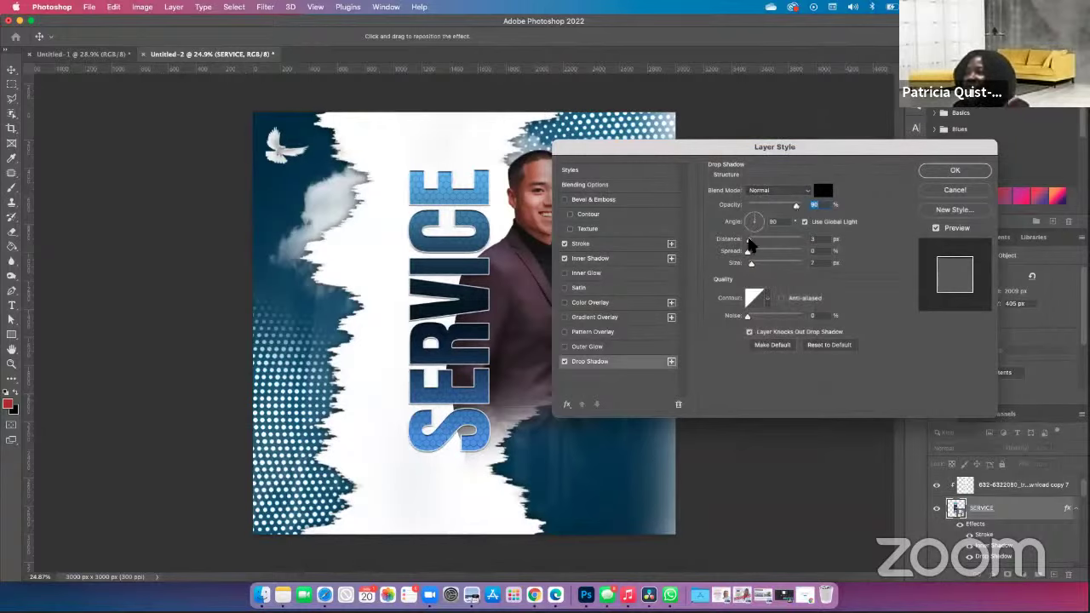
{"action": "left_click_drag", "start_coordinate": [747, 241], "coordinate": [753, 244]}
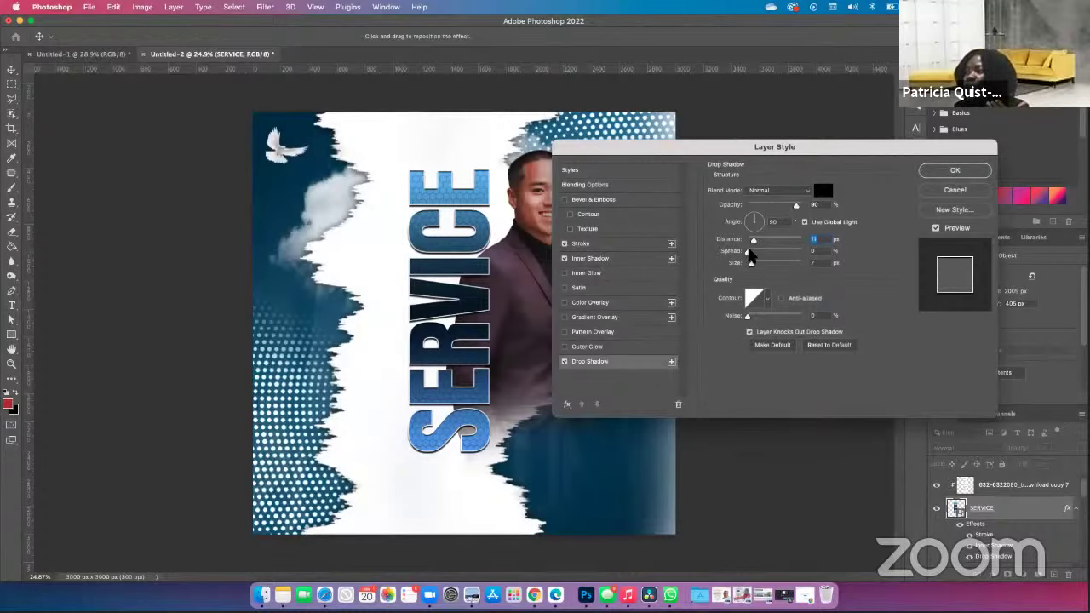
{"action": "left_click_drag", "start_coordinate": [747, 252], "coordinate": [753, 254]}
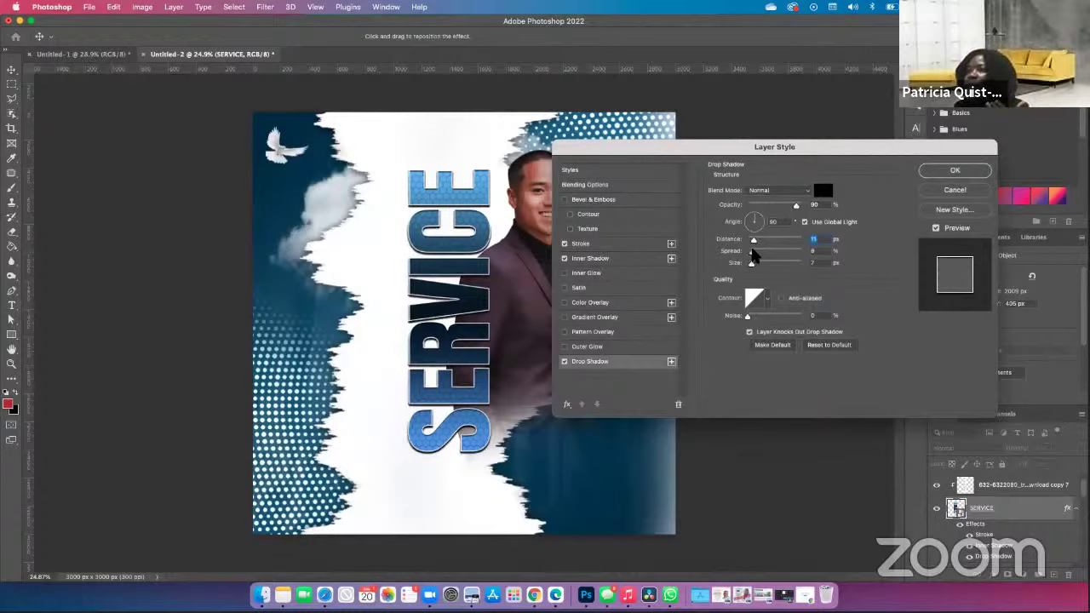
{"action": "left_click", "coordinate": [753, 255]}
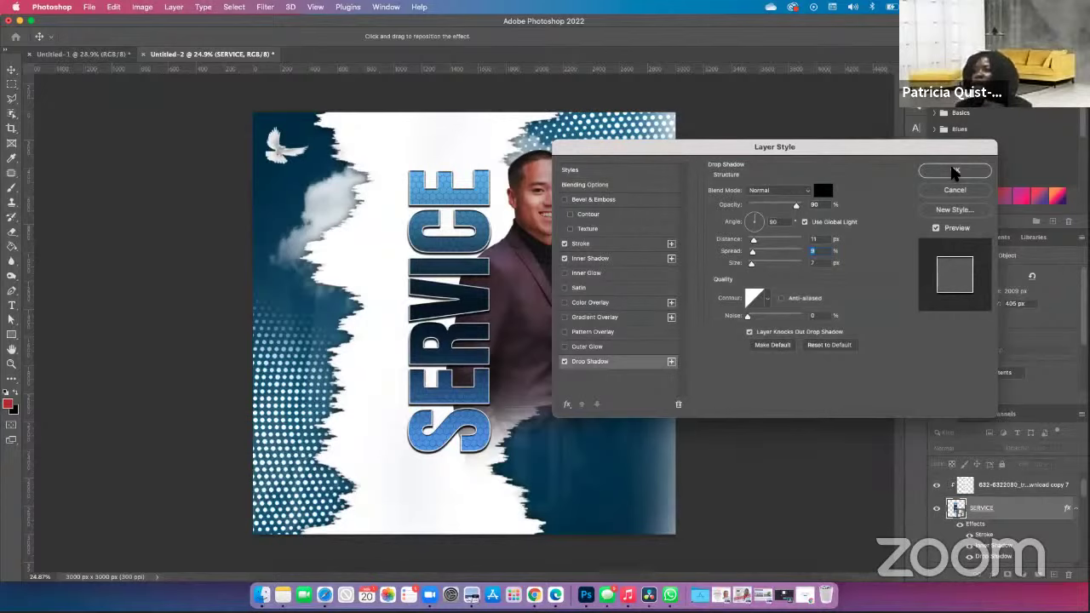
{"action": "left_click", "coordinate": [954, 172]}
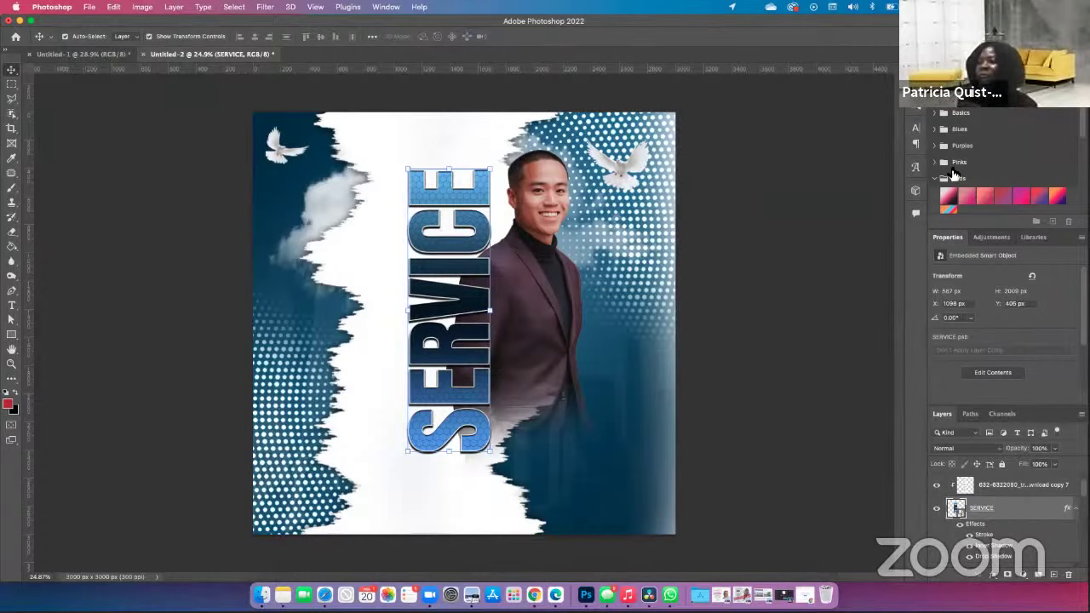
Select the man's photo layer mask and switch to the Brush tool
{"action": "left_click", "coordinate": [521, 289]}
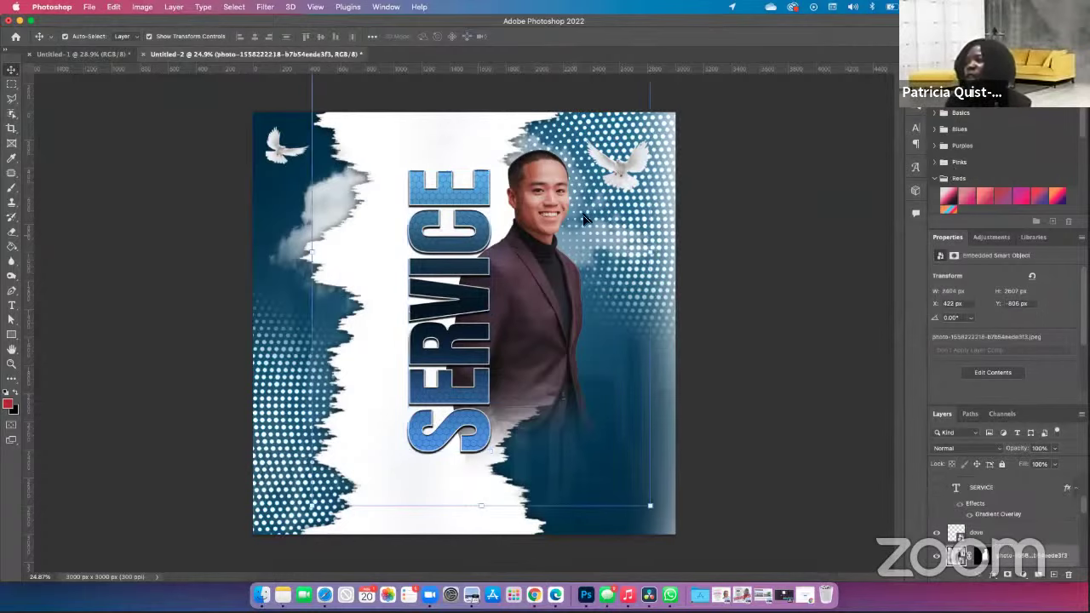
{"action": "left_click", "coordinate": [982, 557]}
{"action": "left_click", "coordinate": [11, 189]}
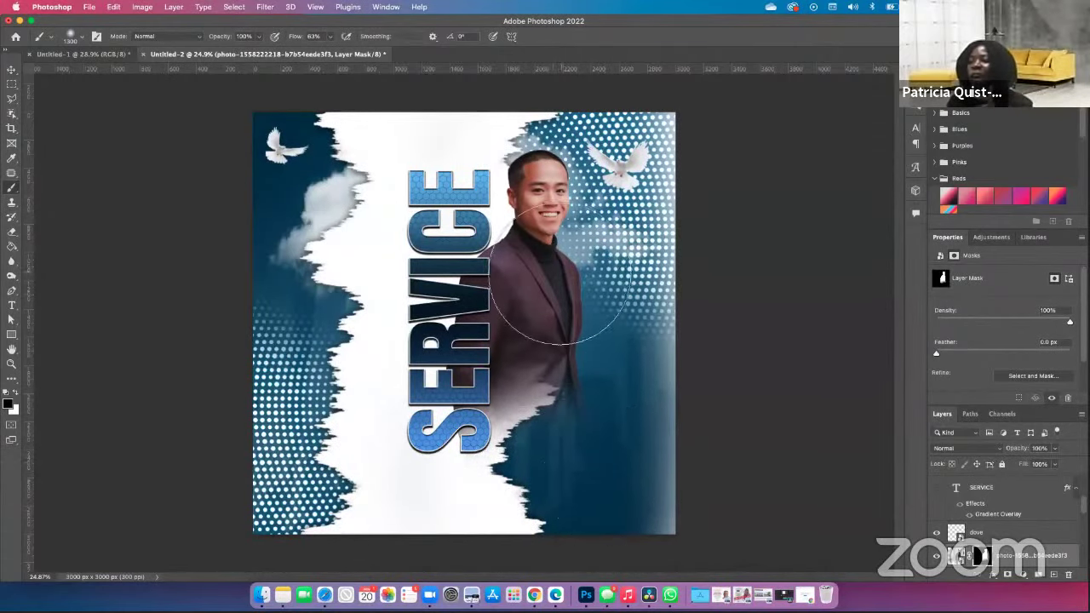
{"action": "right_click", "coordinate": [545, 329]}
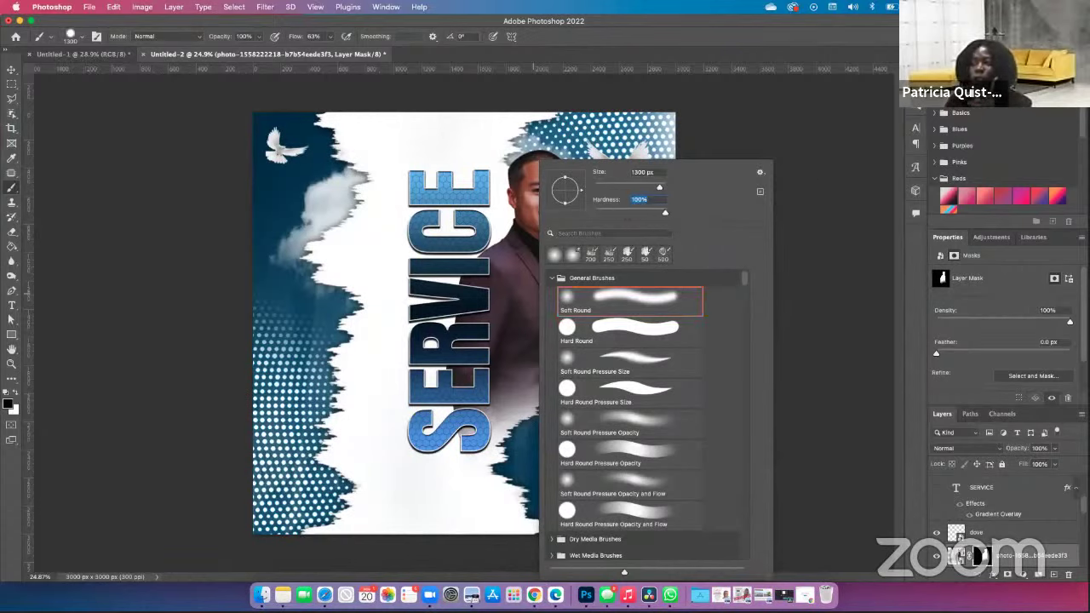
{"action": "left_click", "coordinate": [838, 202]}
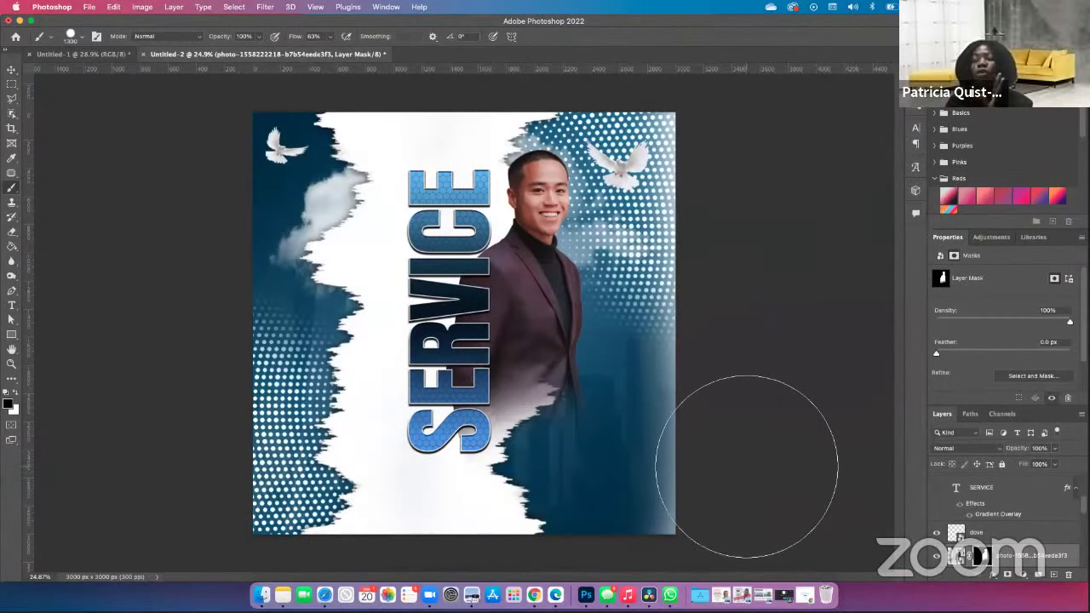
Paint the mask below the suit with an 8%-hardness soft brush to blend it
{"action": "left_click_drag", "start_coordinate": [599, 435], "coordinate": [521, 465]}
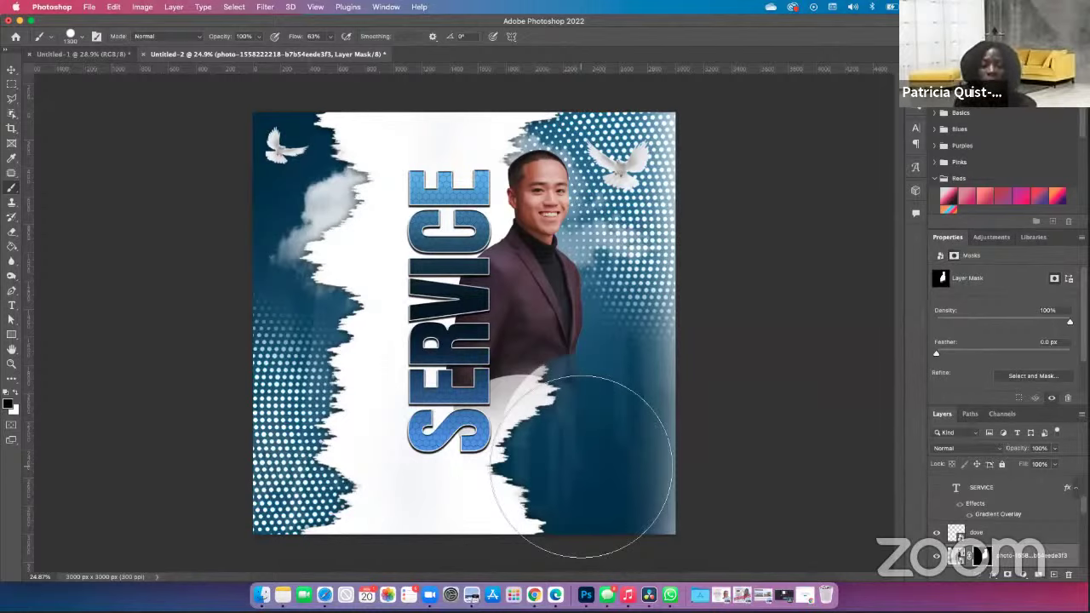
{"action": "key", "text": "super+z"}
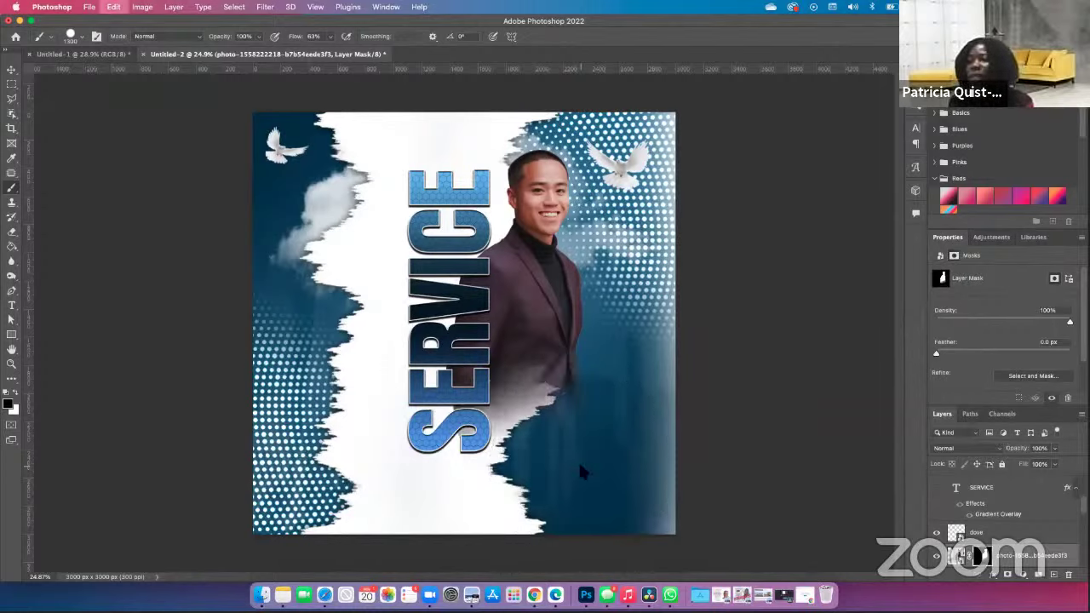
{"action": "right_click", "coordinate": [537, 289]}
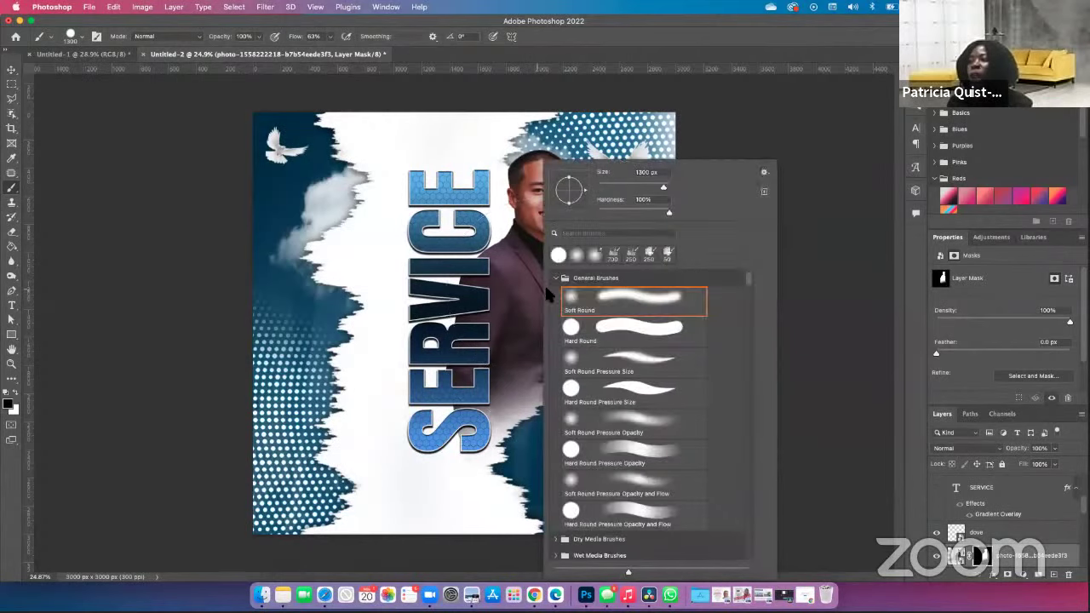
{"action": "left_click_drag", "start_coordinate": [666, 212], "coordinate": [587, 214]}
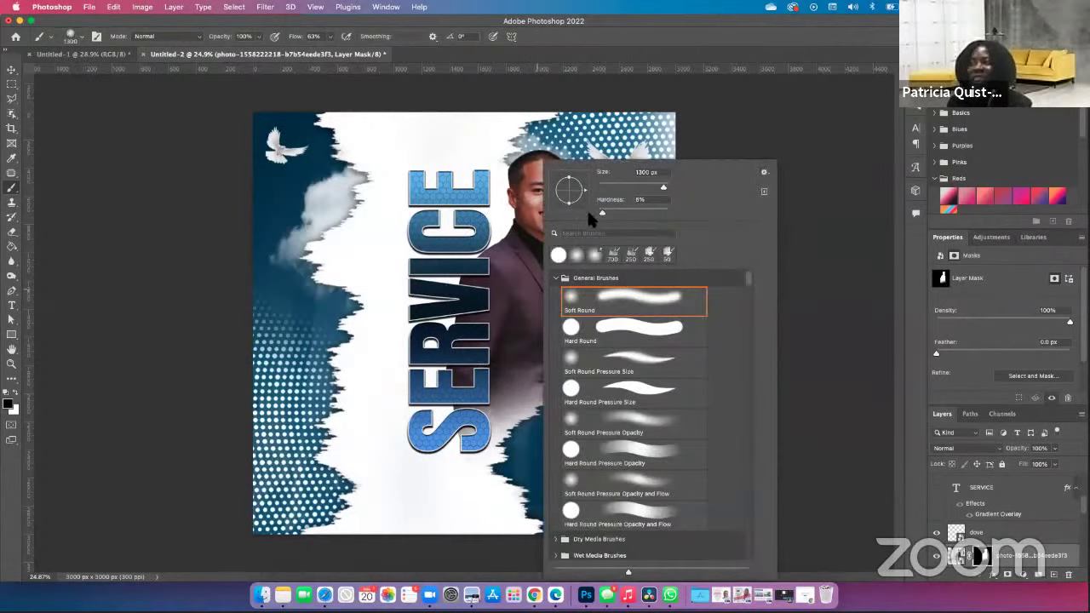
{"action": "left_click", "coordinate": [899, 195]}
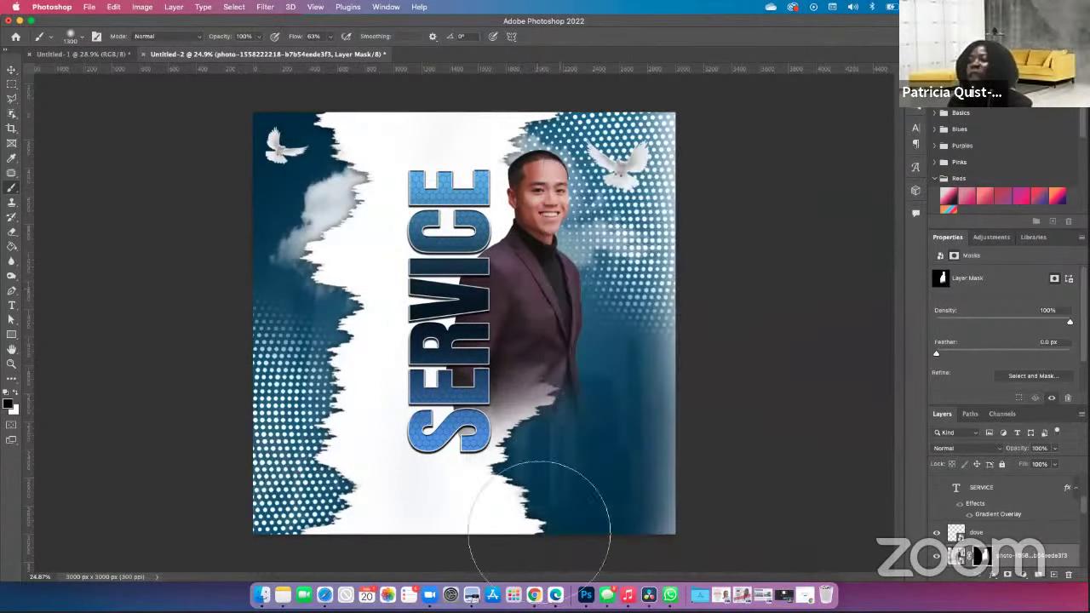
{"action": "mouse_move", "coordinate": [628, 479]}
{"action": "left_mouse_down"}
{"action": "mouse_move", "coordinate": [518, 483]}
{"action": "mouse_move", "coordinate": [451, 507]}
{"action": "left_mouse_up"}
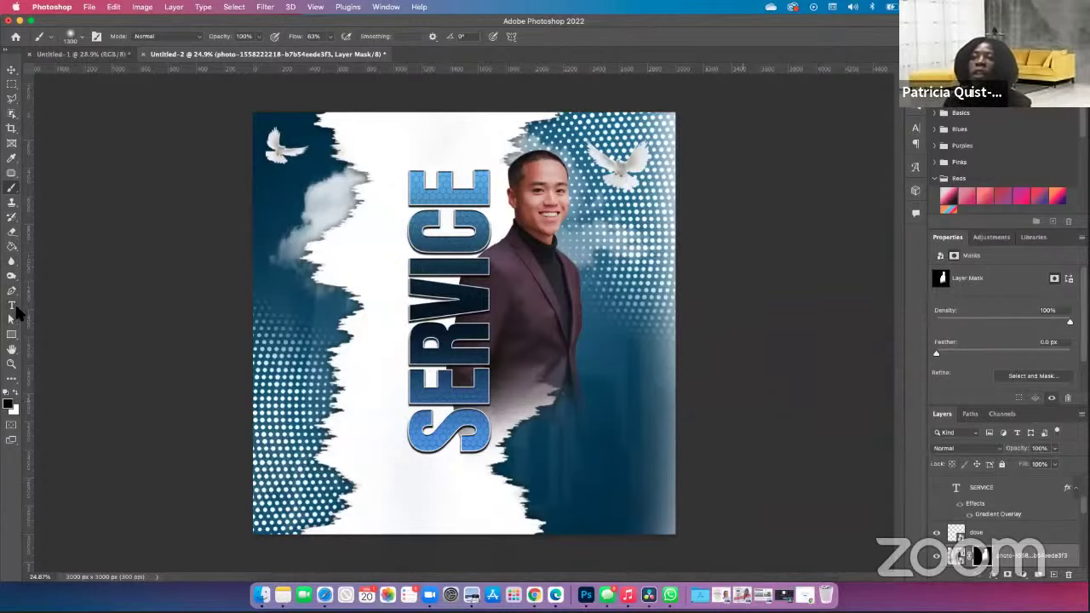
Set up the Type tool with the Blacksword font and a bright red colour
{"action": "left_click", "coordinate": [12, 306]}
{"action": "left_click", "coordinate": [173, 37]}
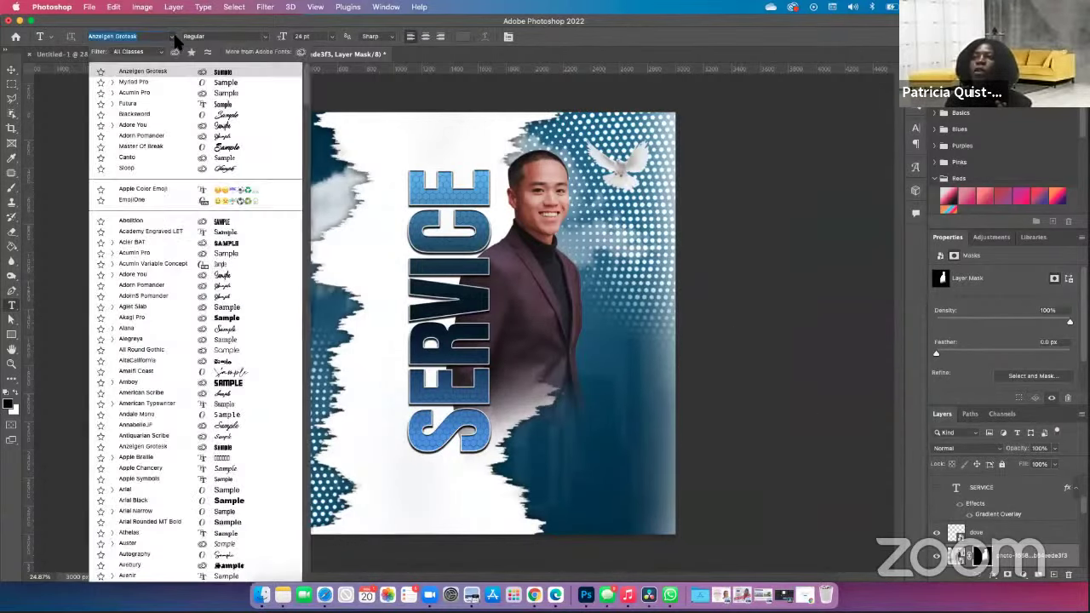
{"action": "left_click", "coordinate": [218, 115]}
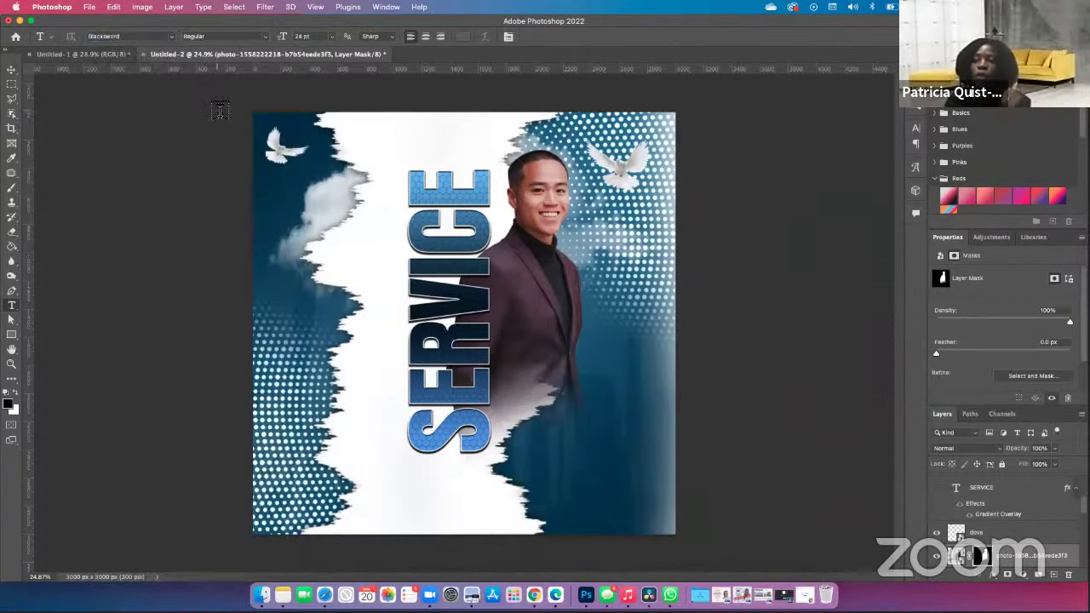
{"action": "left_click", "coordinate": [12, 408]}
{"action": "left_click", "coordinate": [861, 176]}
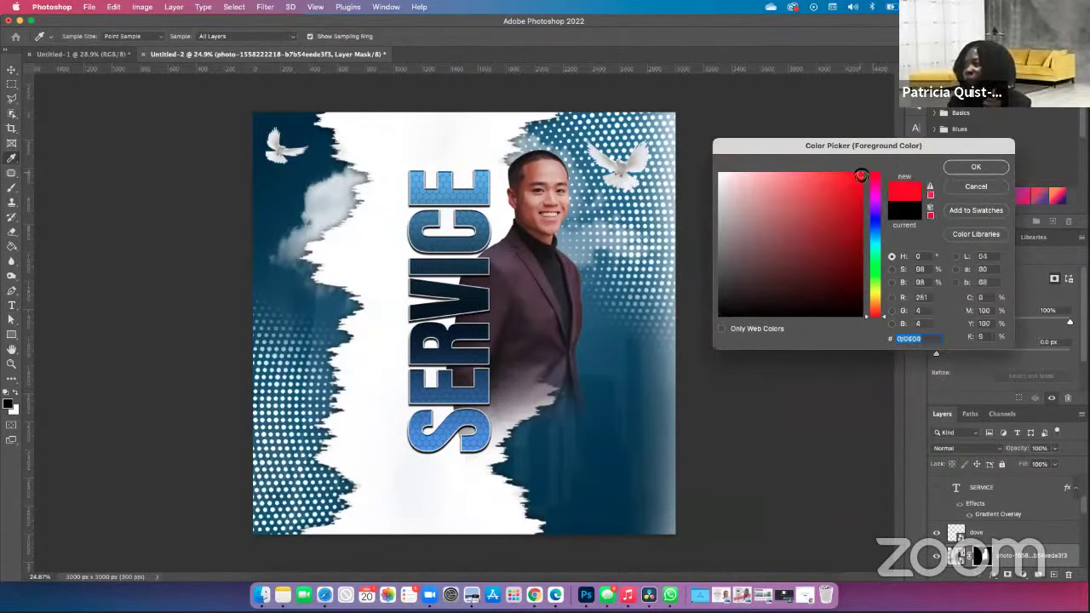
{"action": "left_click", "coordinate": [976, 167]}
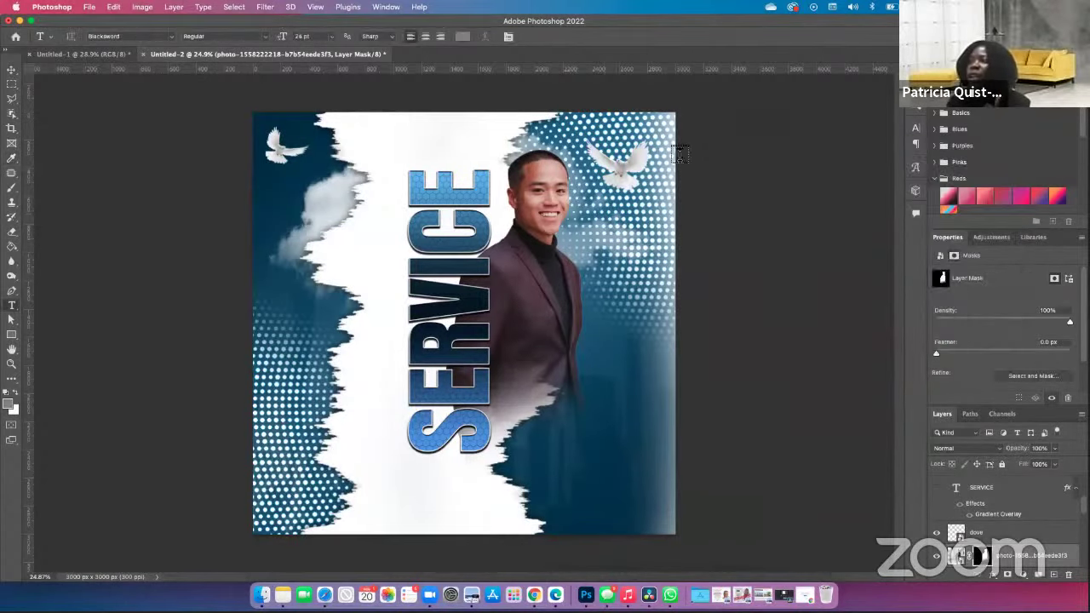
Type 'Sunday' near the top of the flyer above SERVICE
{"action": "left_click", "coordinate": [369, 142]}
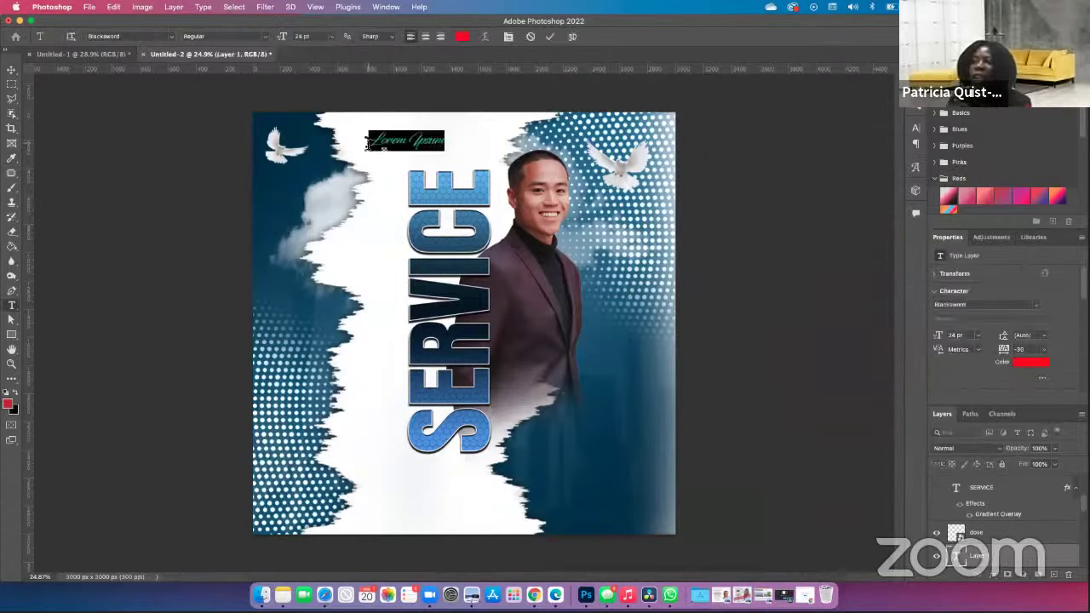
{"action": "type", "text": "S"}
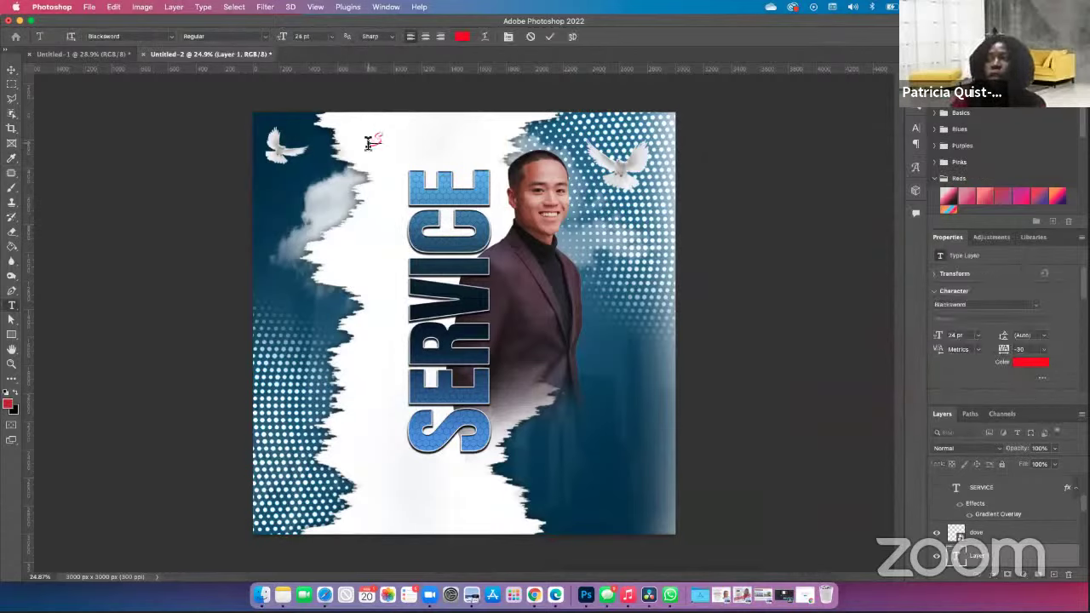
{"action": "type", "text": "unday"}
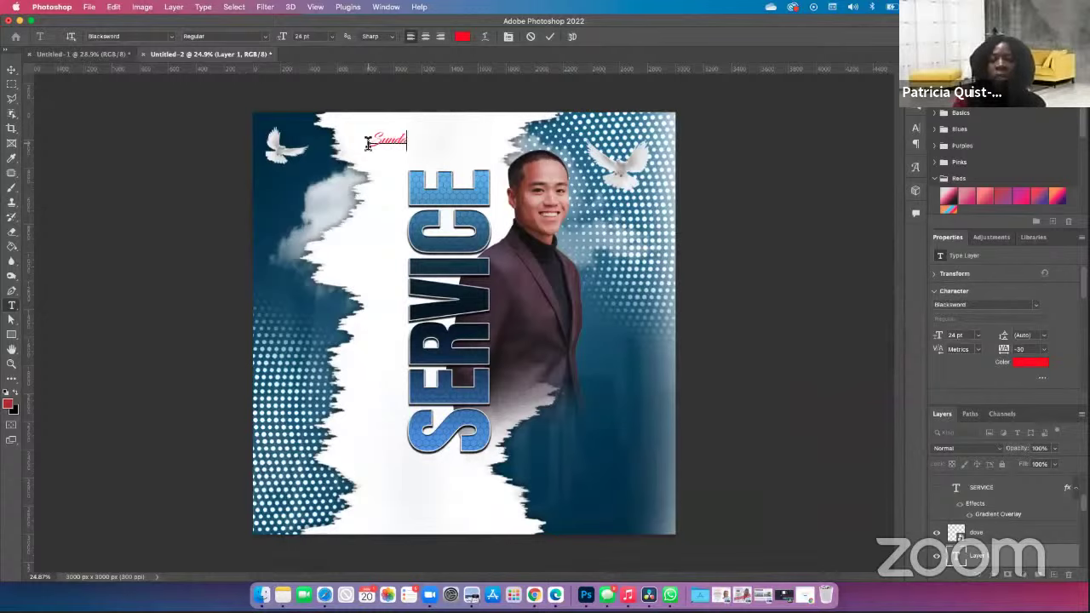
{"action": "left_click", "coordinate": [11, 69]}
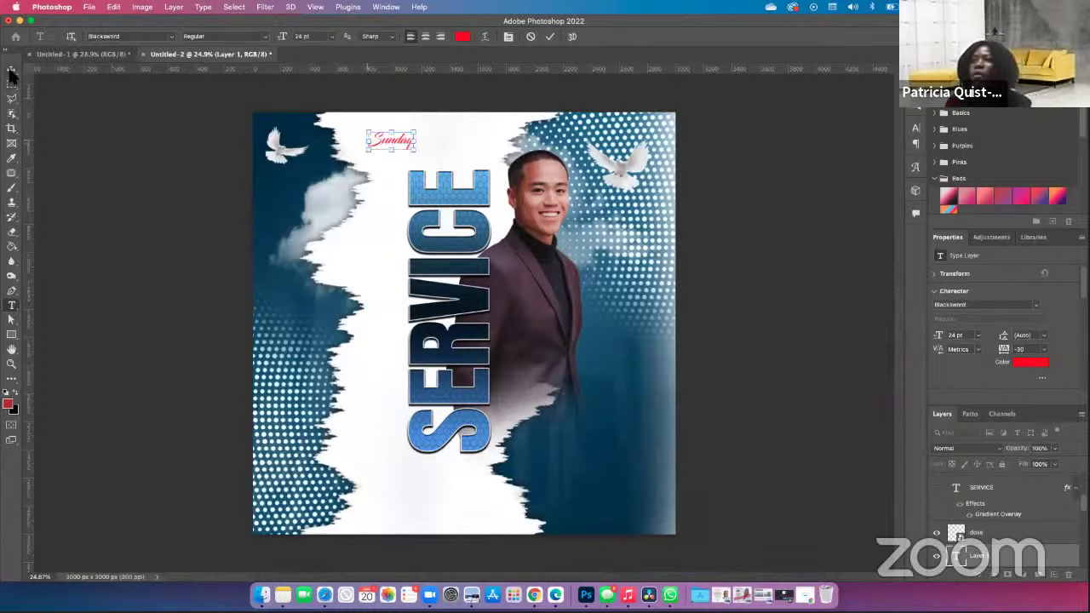
Enlarge the Sunday text and rotate it to run vertically beside SERVICE
{"action": "left_click_drag", "start_coordinate": [416, 151], "coordinate": [597, 222]}
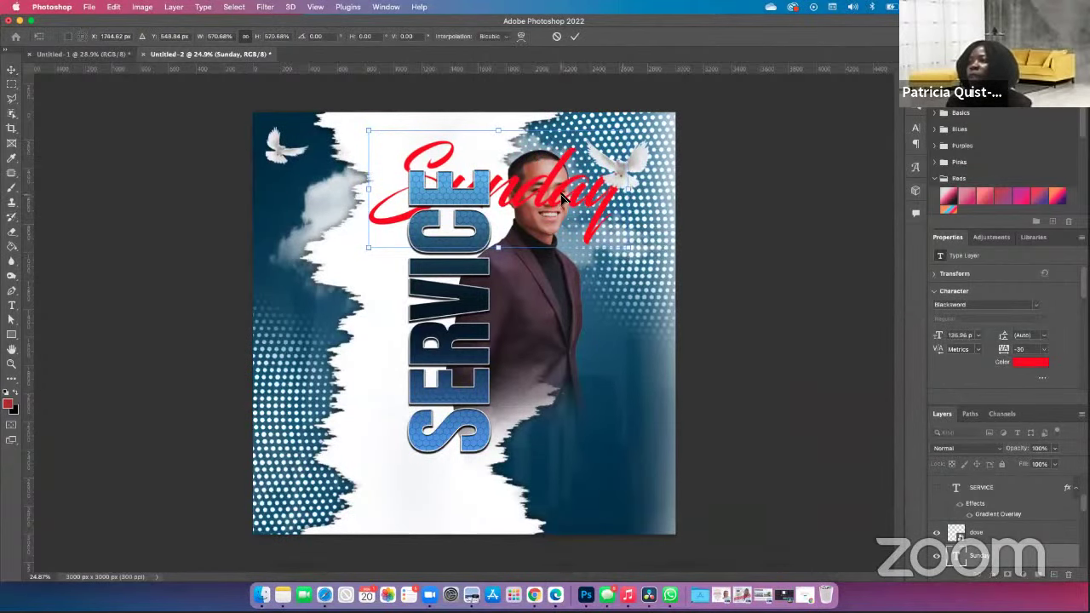
{"action": "key", "text": "Return"}
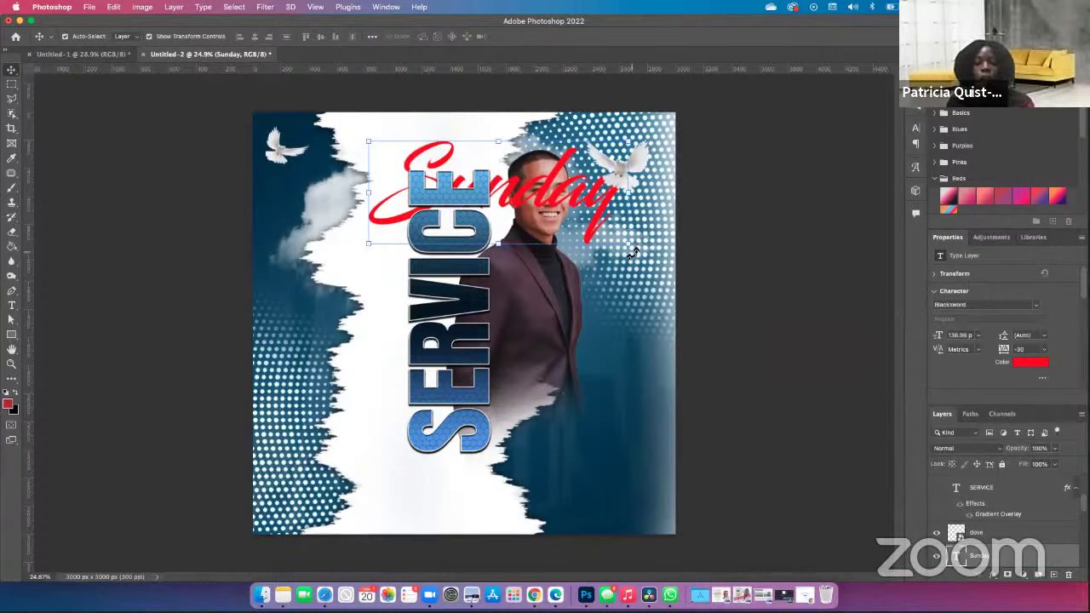
{"action": "left_click_drag", "start_coordinate": [633, 253], "coordinate": [386, 278]}
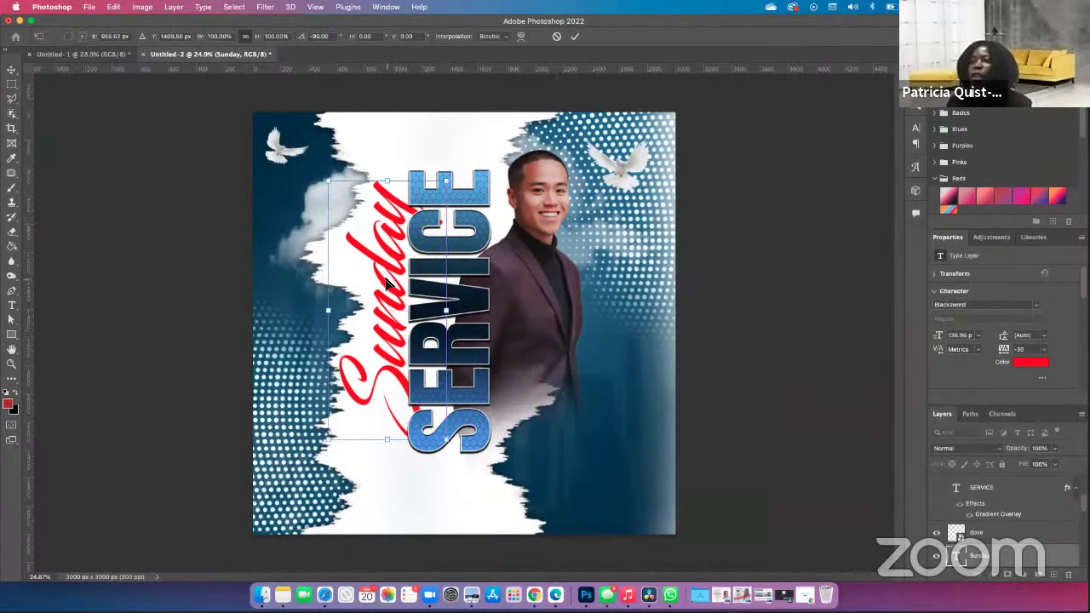
{"action": "key", "text": "Return"}
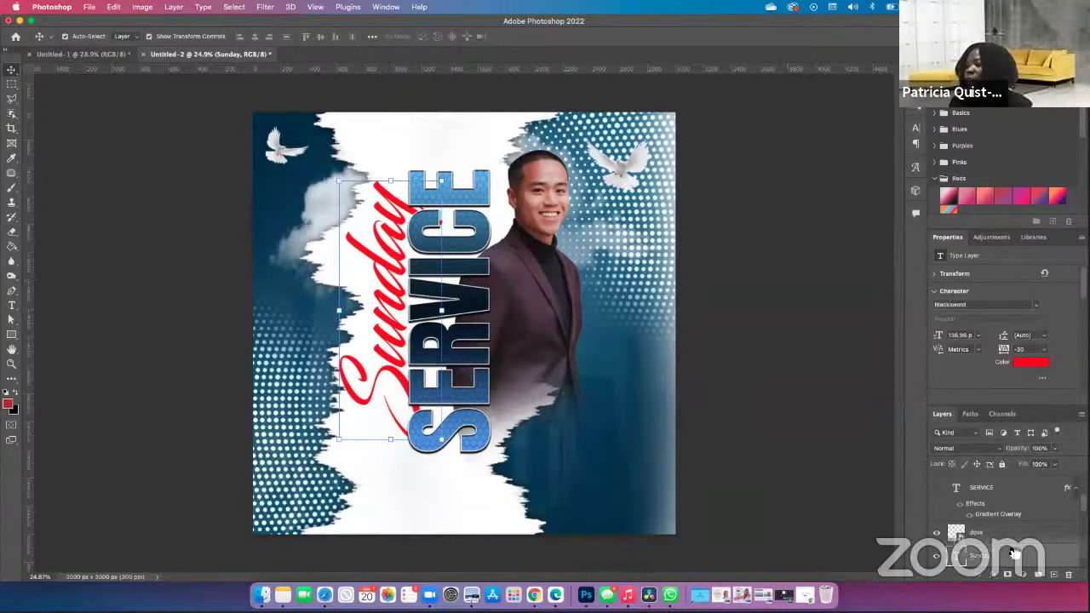
Move the Sunday layer to the top of the layer stack
{"action": "left_click_drag", "start_coordinate": [1014, 554], "coordinate": [1014, 556]}
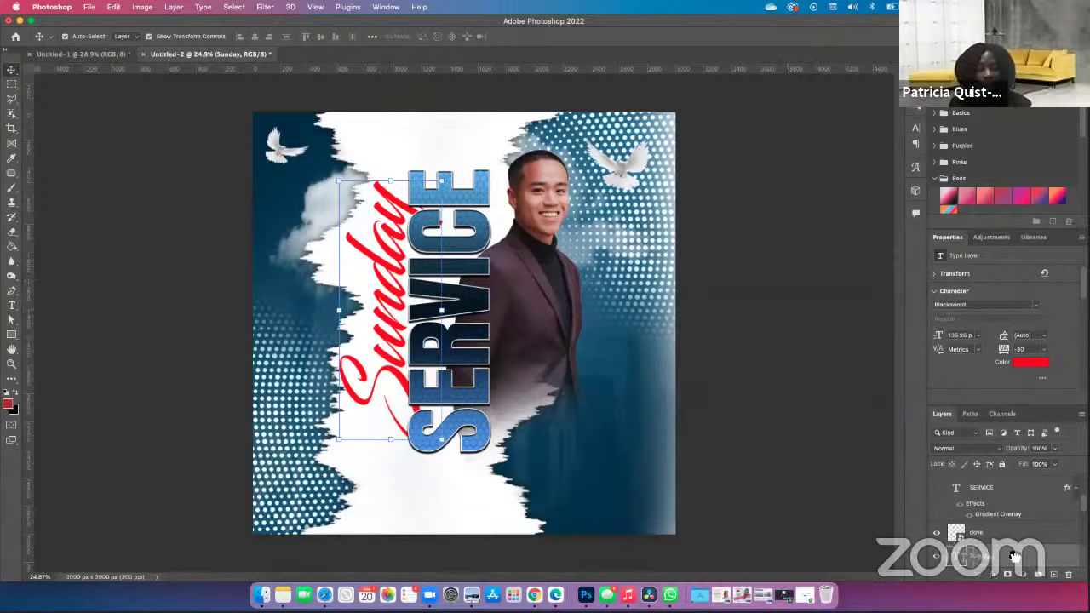
{"action": "left_click_drag", "start_coordinate": [1014, 555], "coordinate": [1009, 485]}
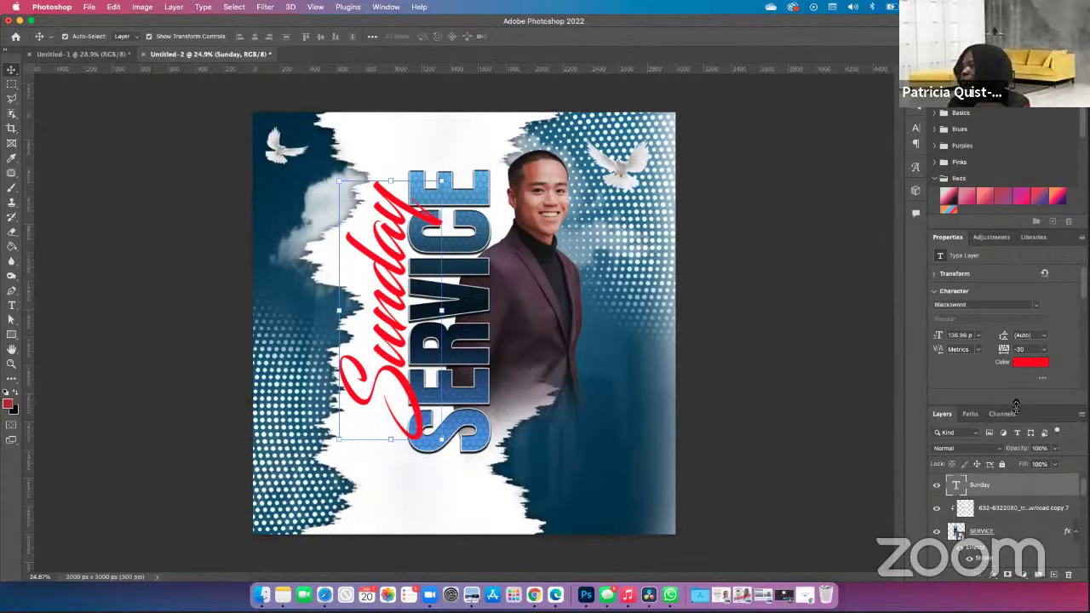
{"action": "left_click_drag", "start_coordinate": [1015, 406], "coordinate": [1022, 293]}
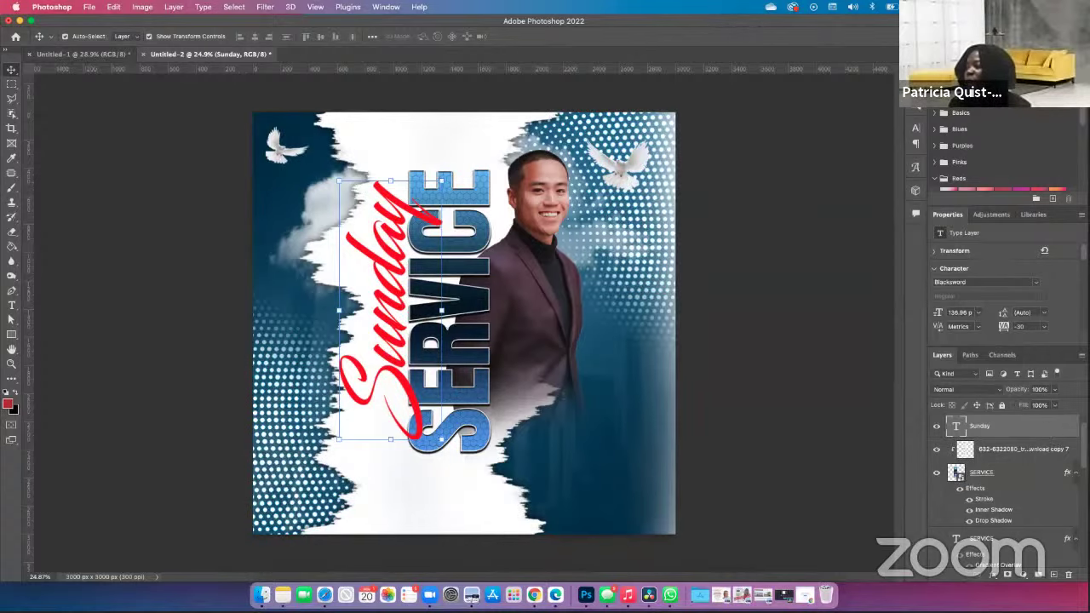
Add a white outline stroke to the Sunday layer
{"action": "double_click", "coordinate": [1070, 428]}
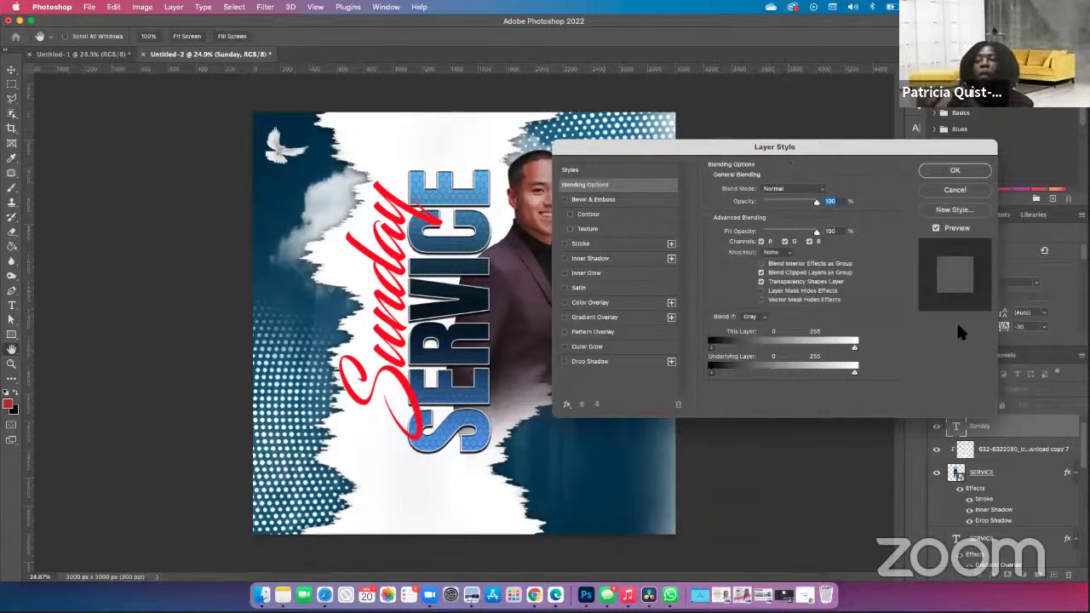
{"action": "left_click", "coordinate": [564, 243]}
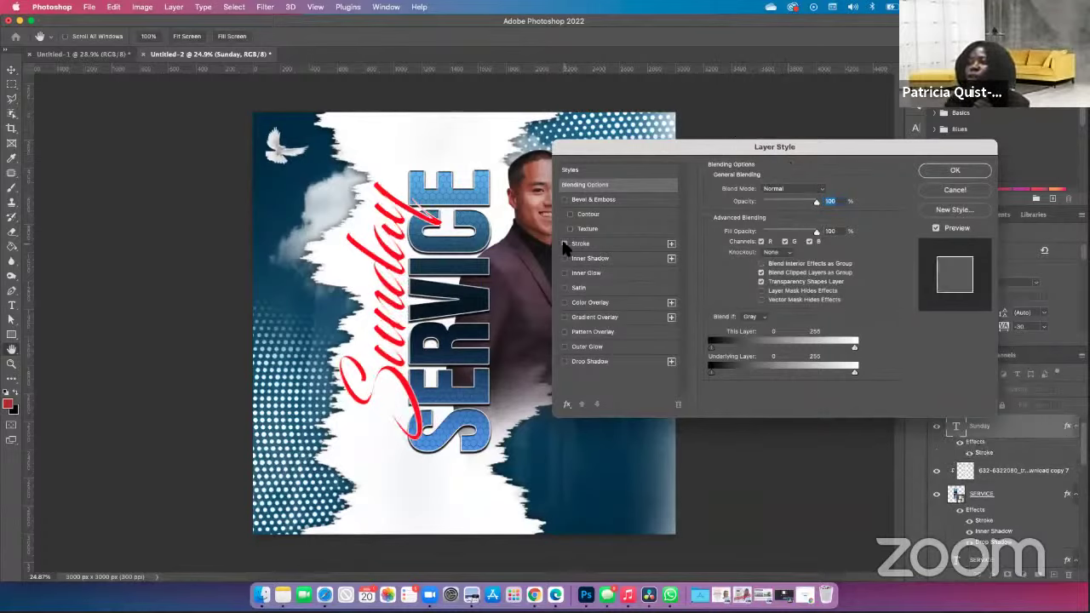
{"action": "left_click", "coordinate": [620, 244]}
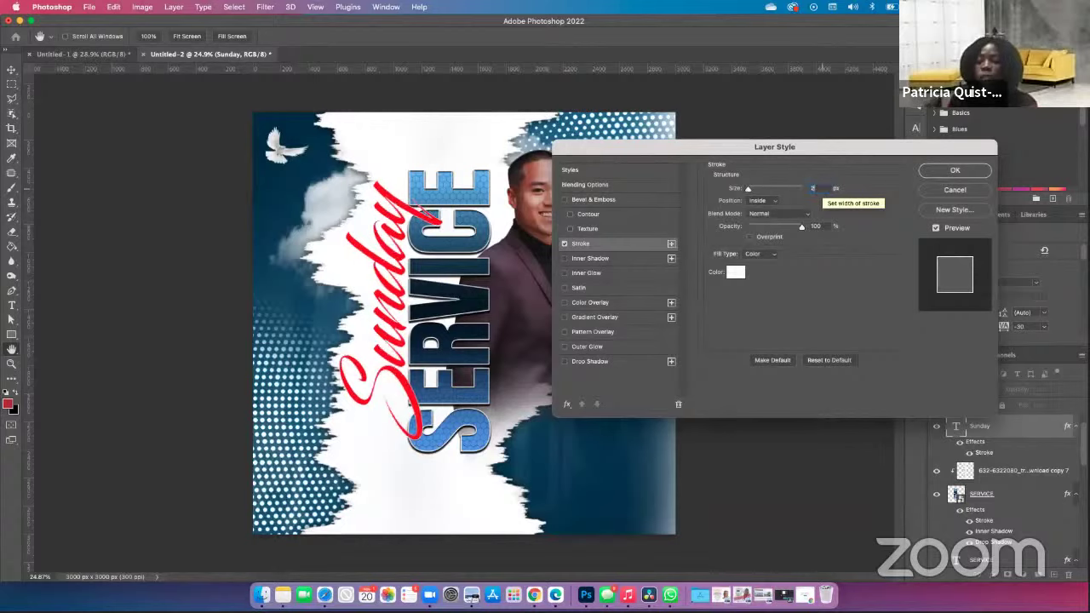
{"action": "key", "text": "Return"}
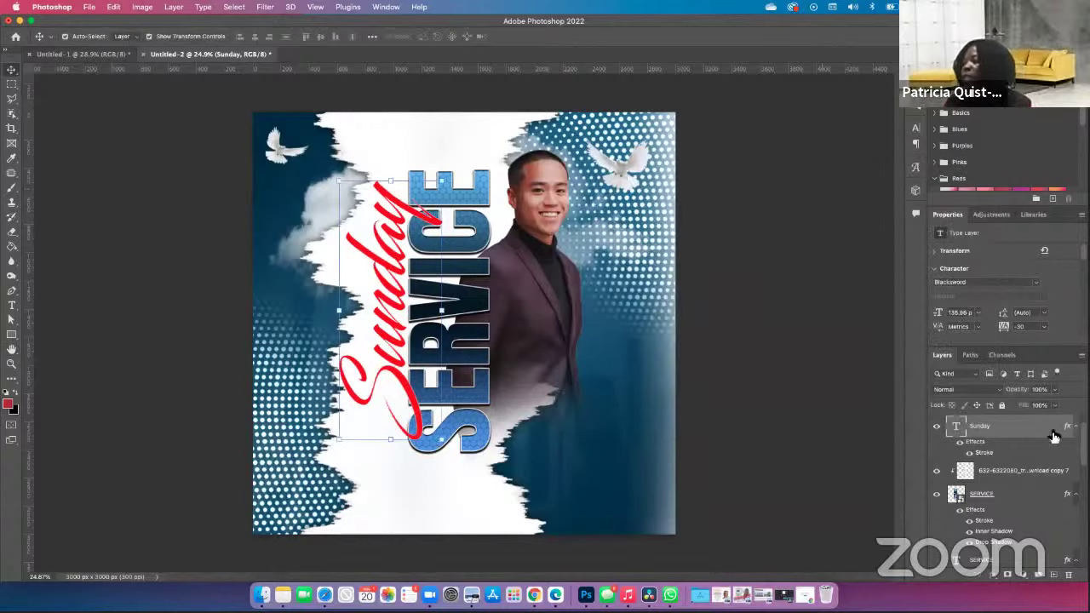
Add Bevel & Emboss to Sunday and set its stroke to 4 px
{"action": "double_click", "coordinate": [1050, 431]}
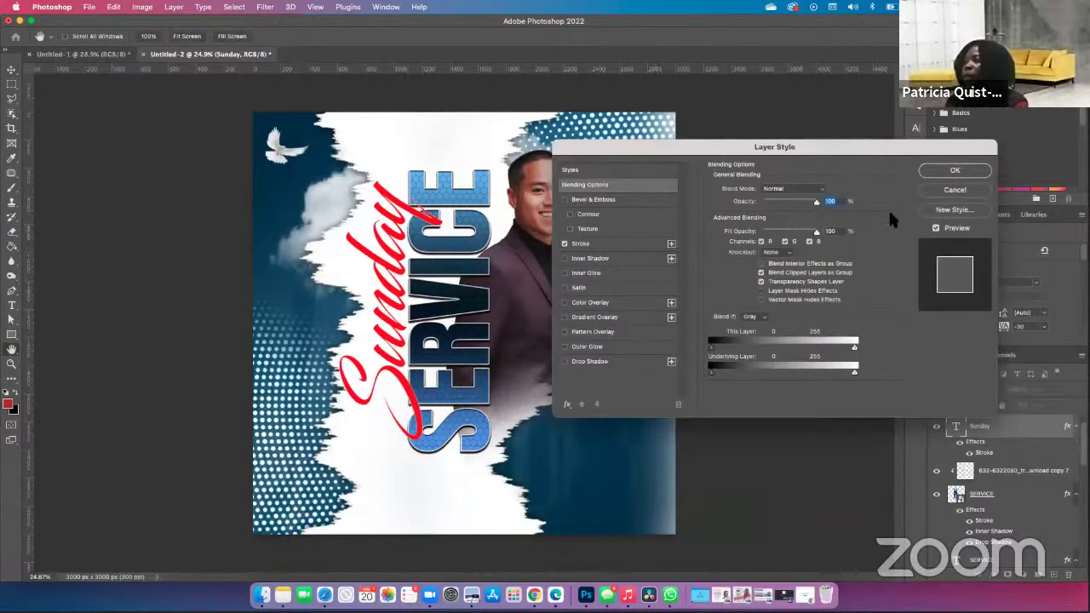
{"action": "left_click", "coordinate": [610, 234]}
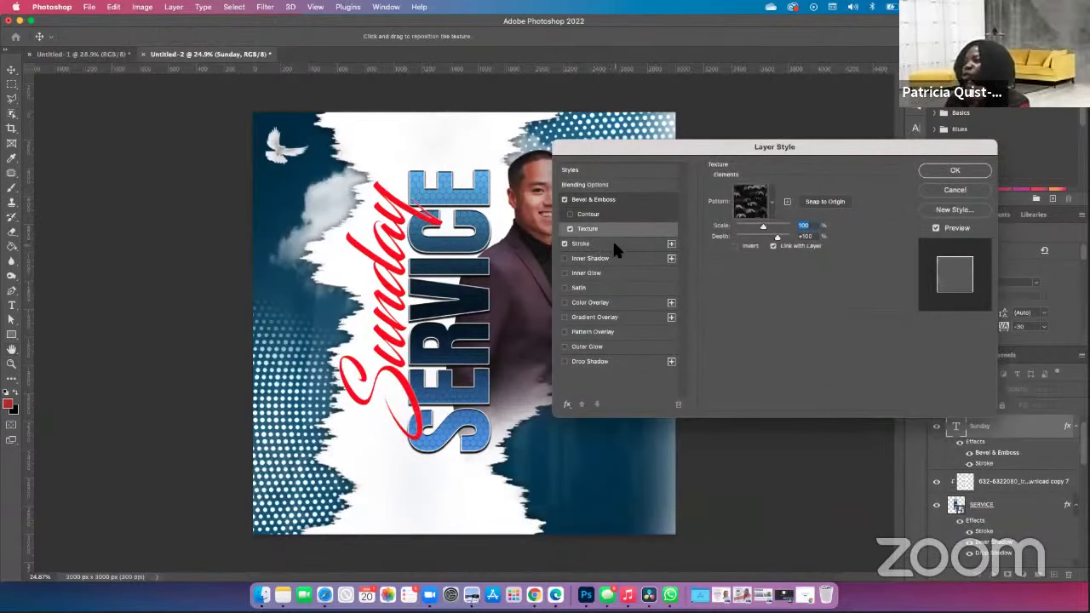
{"action": "left_click", "coordinate": [612, 242]}
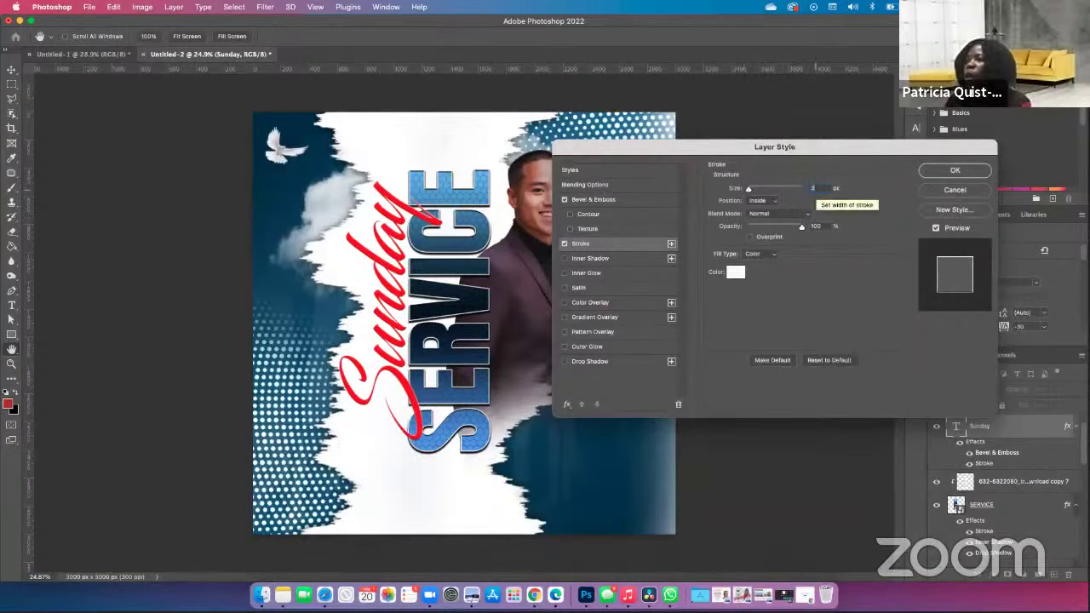
{"action": "left_click", "coordinate": [824, 188]}
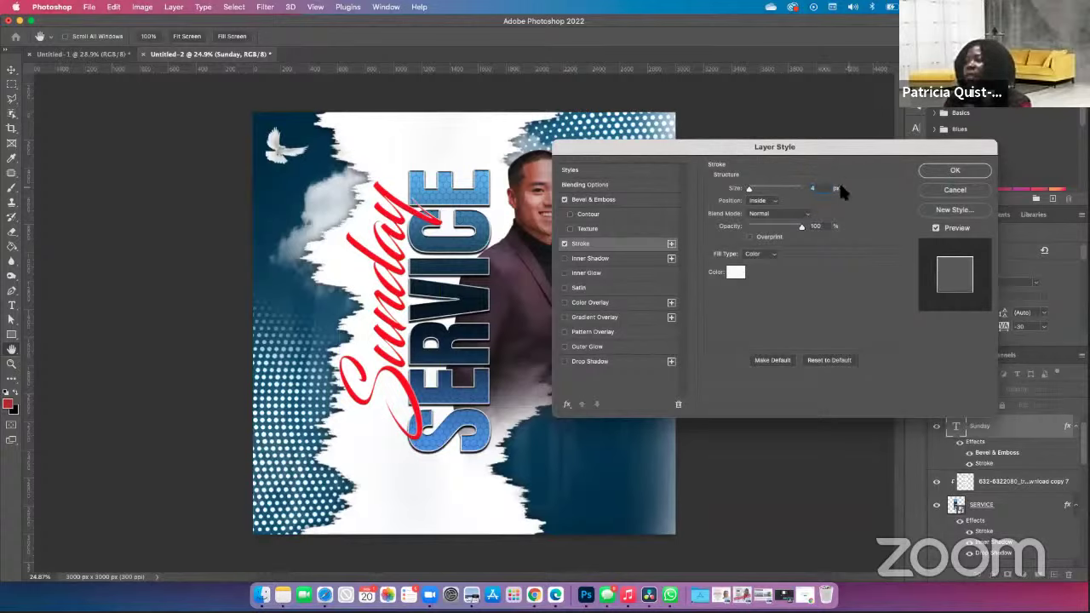
{"action": "left_click", "coordinate": [936, 169]}
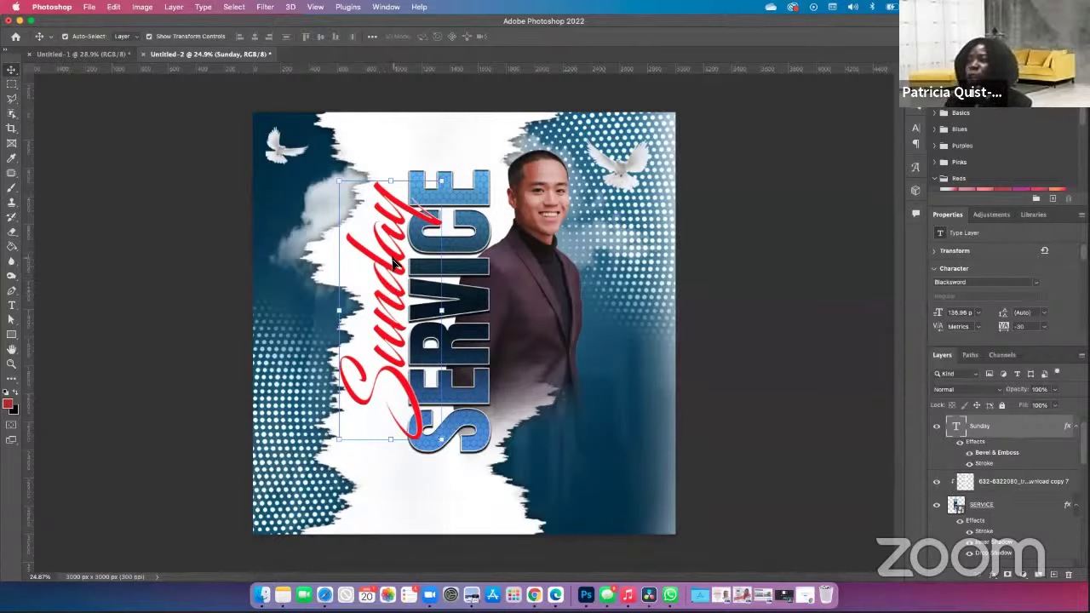
{"action": "double_click", "coordinate": [396, 259]}
{"action": "left_click", "coordinate": [396, 189]}
{"action": "left_click_drag", "start_coordinate": [396, 189], "coordinate": [387, 362]}
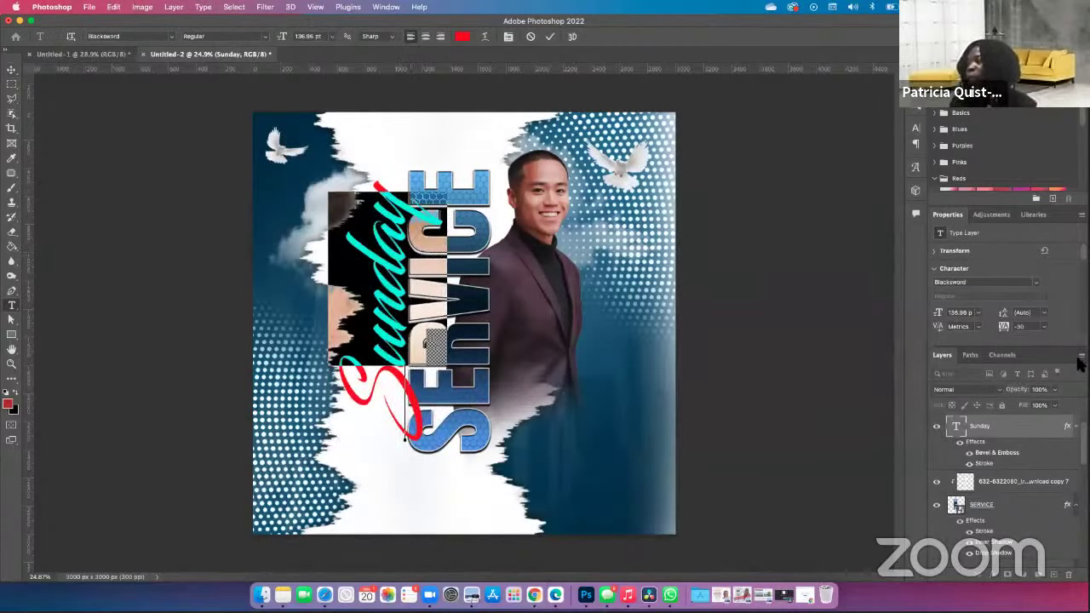
{"action": "scroll", "coordinate": [1037, 294], "scroll_direction": "down", "scroll_amount": 3}
{"action": "scroll", "coordinate": [1038, 295], "scroll_direction": "down", "scroll_amount": 3}
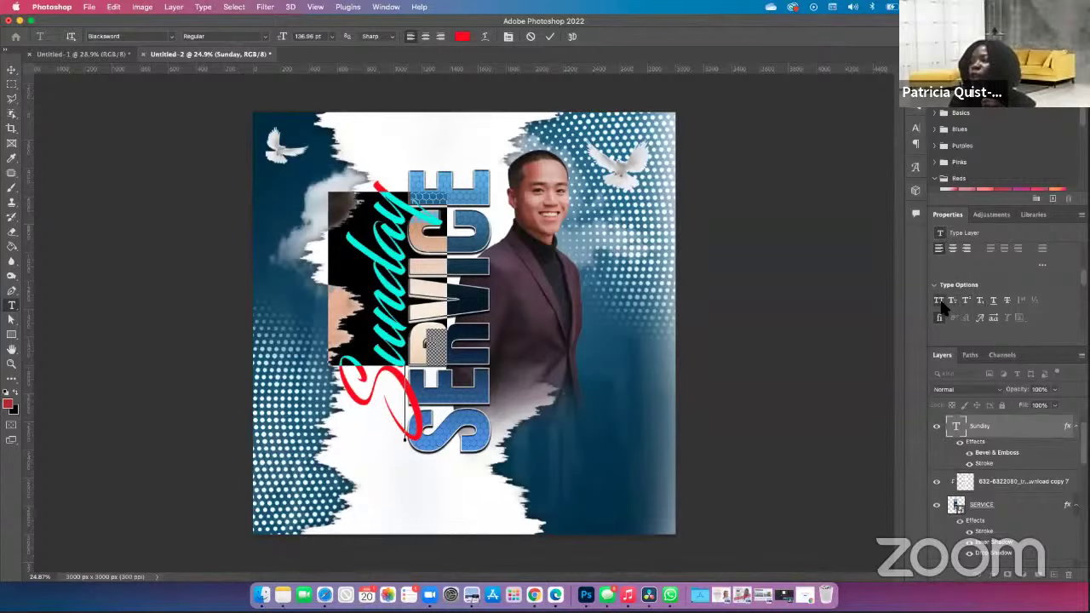
{"action": "left_click", "coordinate": [938, 303]}
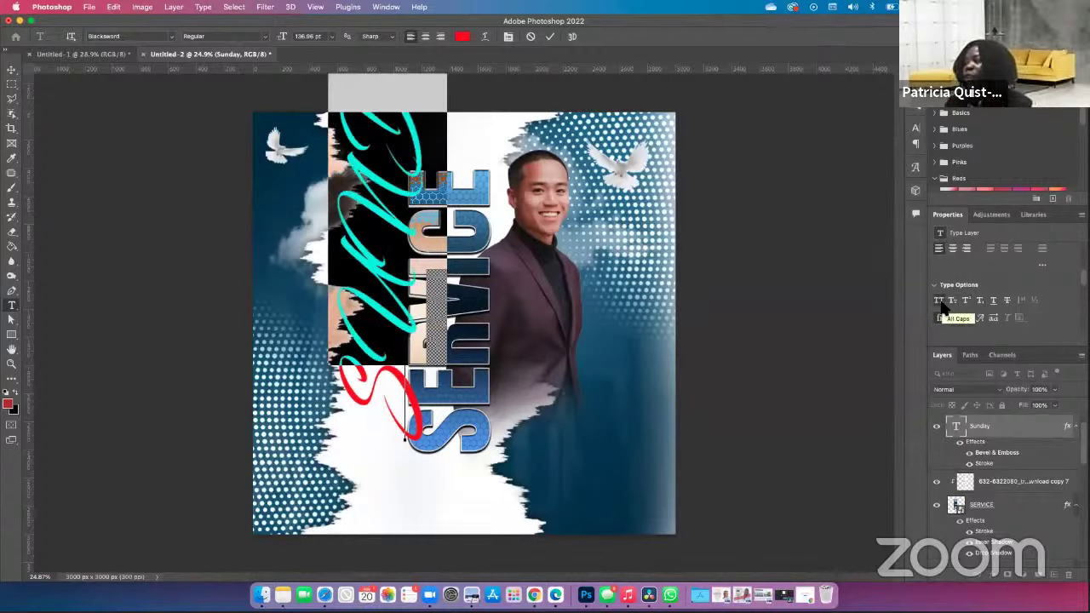
{"action": "left_click", "coordinate": [942, 305]}
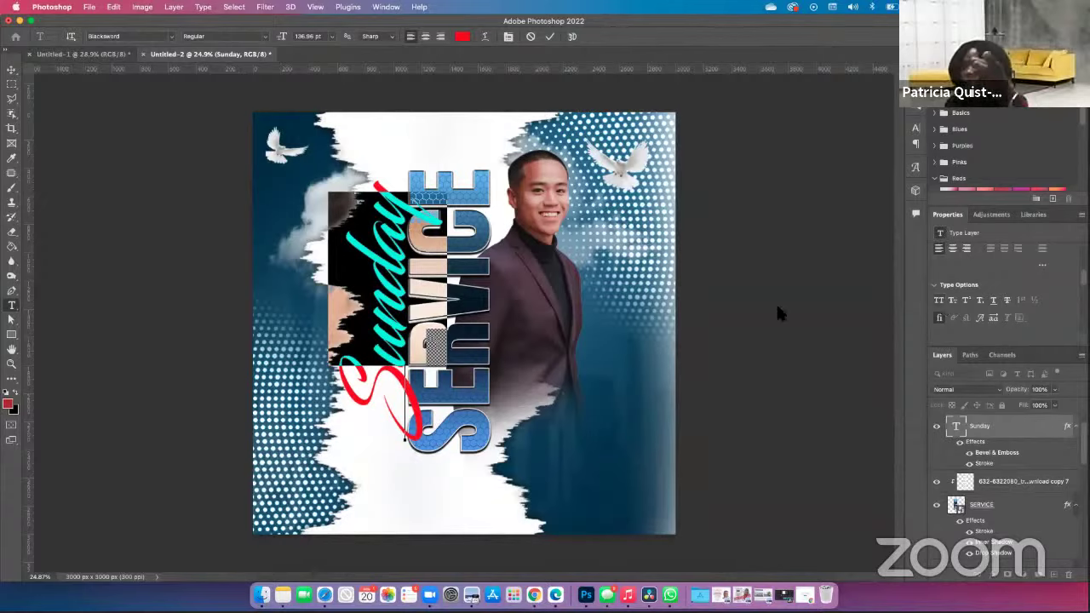
{"action": "key", "text": "Escape"}
{"action": "key", "text": "v"}
{"action": "left_click", "coordinate": [826, 352]}
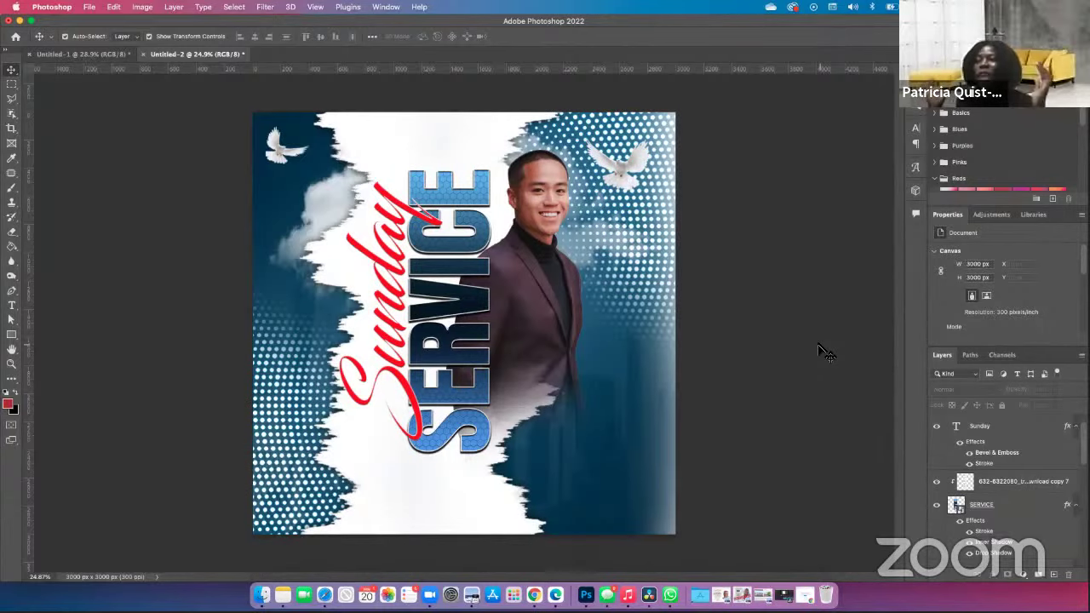
{"action": "left_click", "coordinate": [102, 54]}
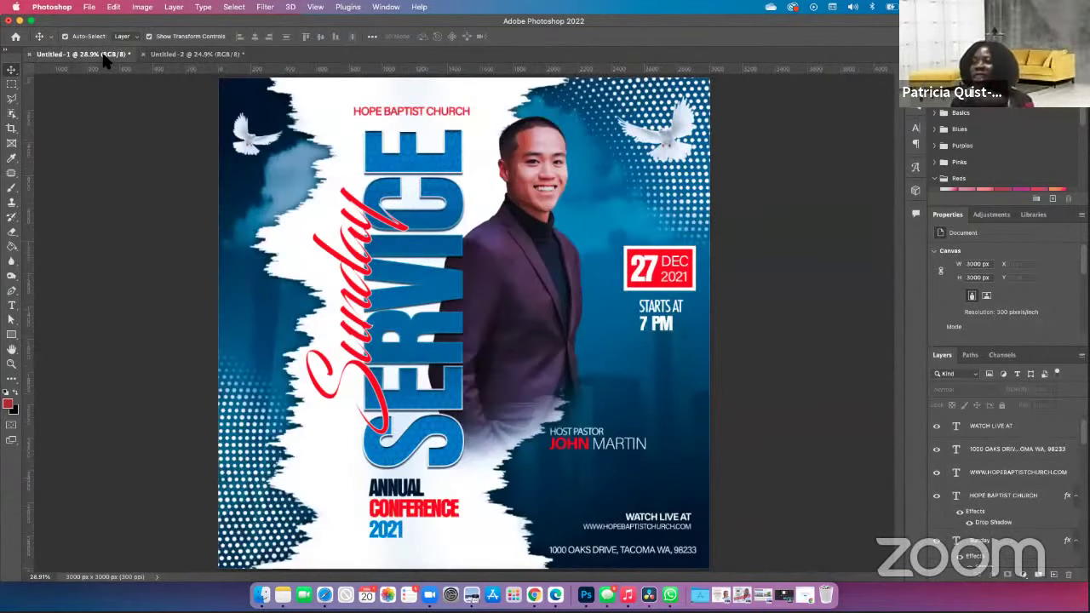
{"action": "left_click", "coordinate": [195, 55]}
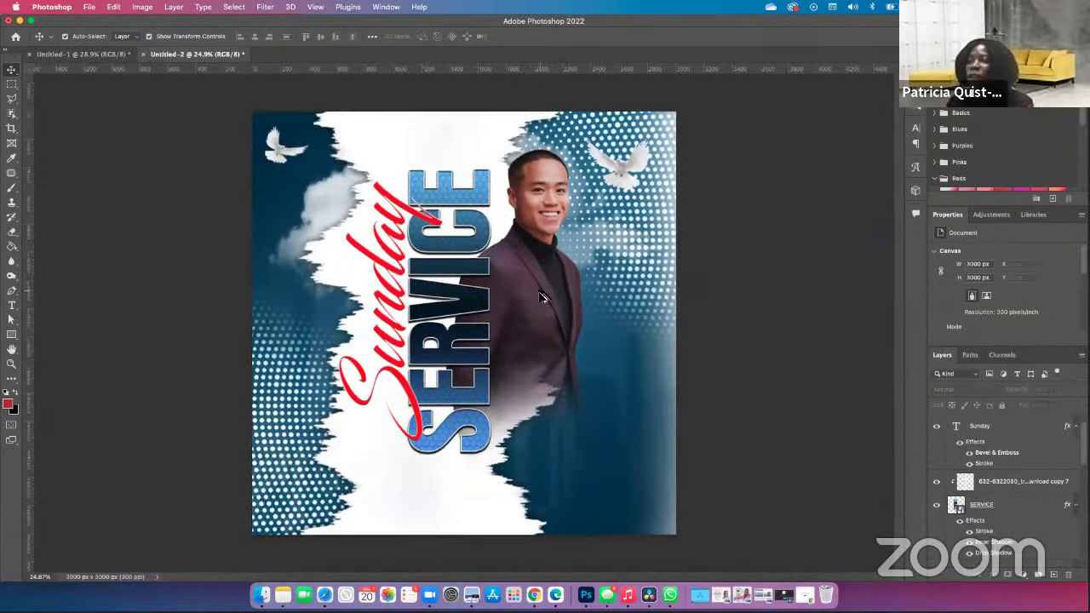
{"action": "scroll", "coordinate": [554, 291], "scroll_direction": "up", "scroll_amount": 3}
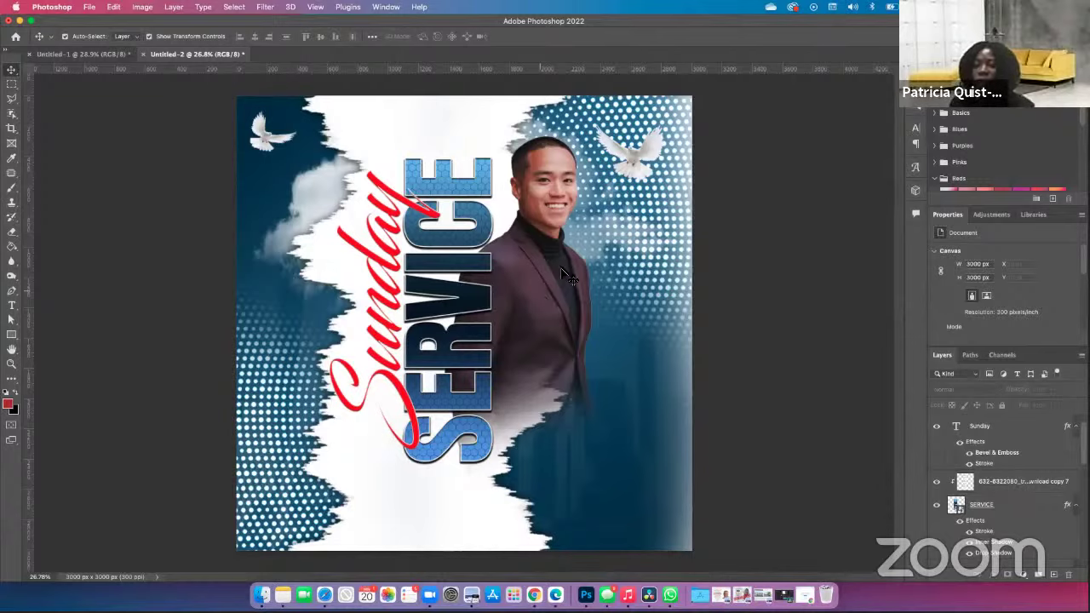
Type 'ANNUAL CONFERENCE' in Anzeigen Grotesk below SERVICE
{"action": "left_click", "coordinate": [12, 306]}
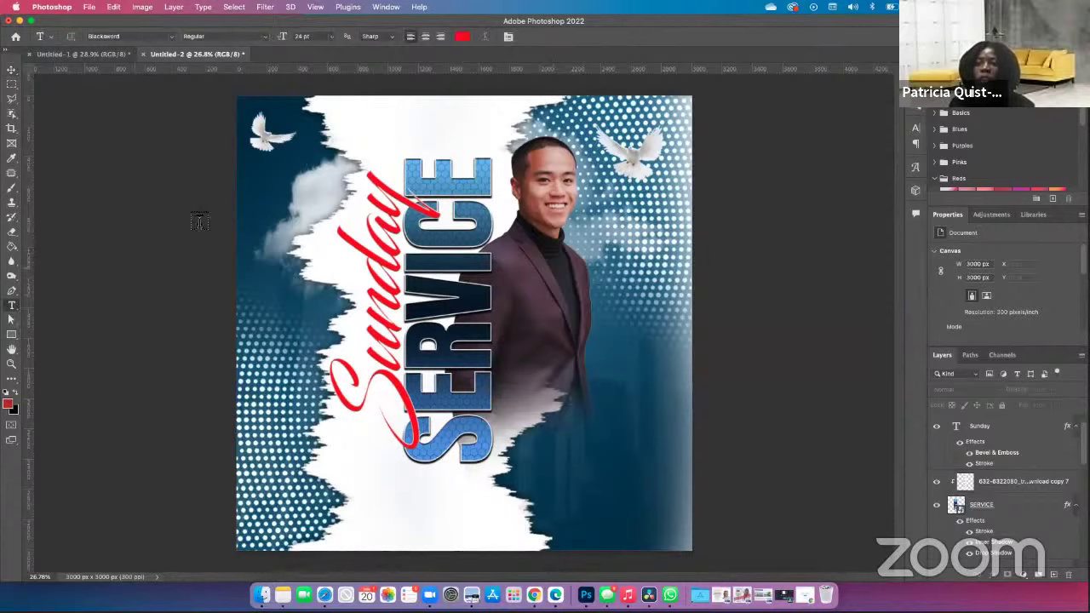
{"action": "left_click", "coordinate": [171, 37]}
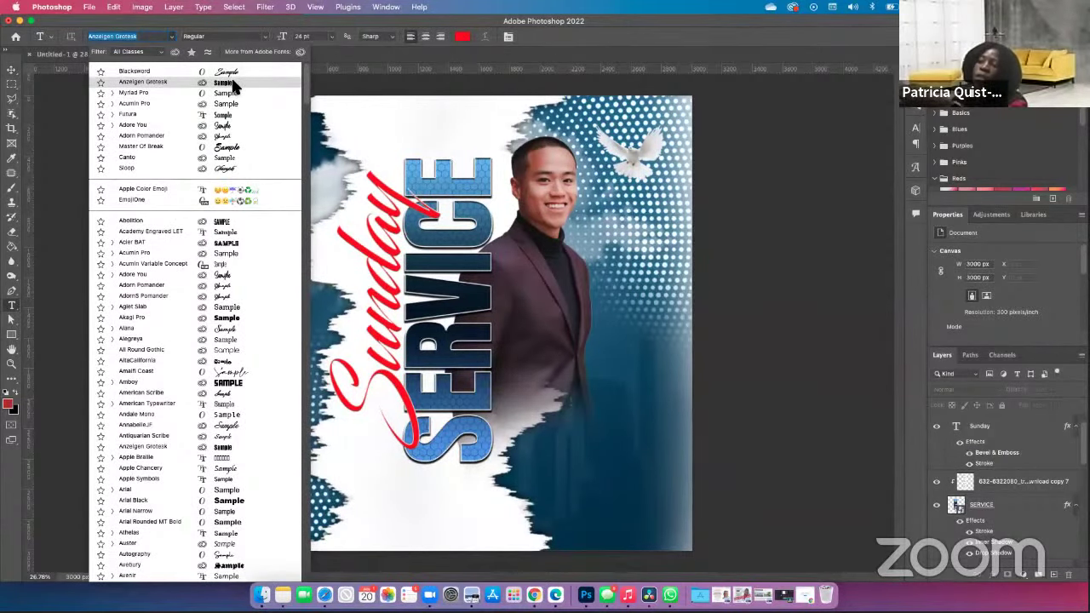
{"action": "left_click", "coordinate": [234, 82]}
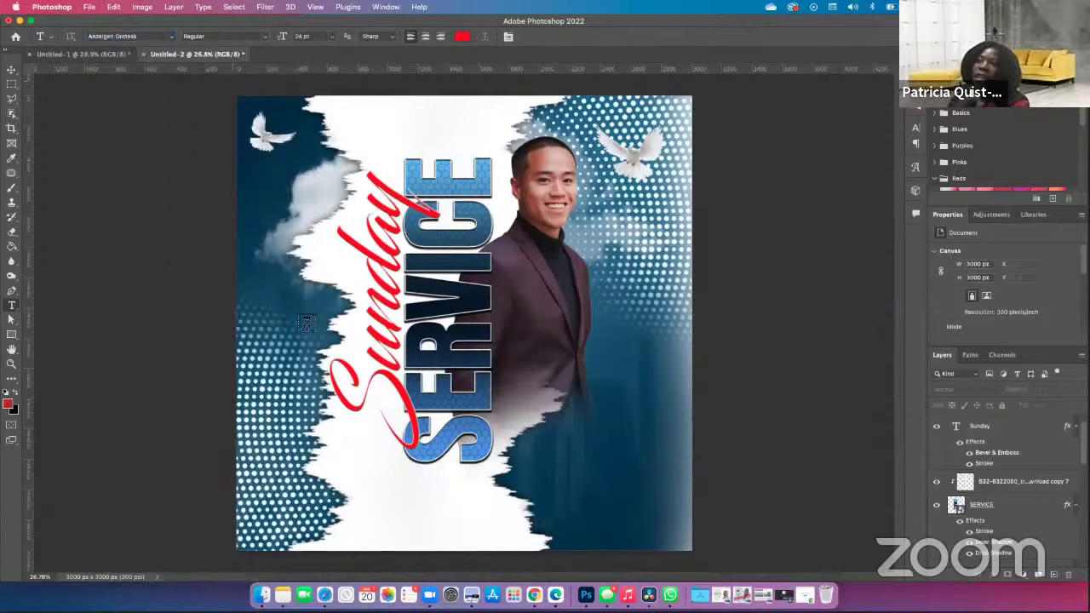
{"action": "left_click", "coordinate": [379, 508]}
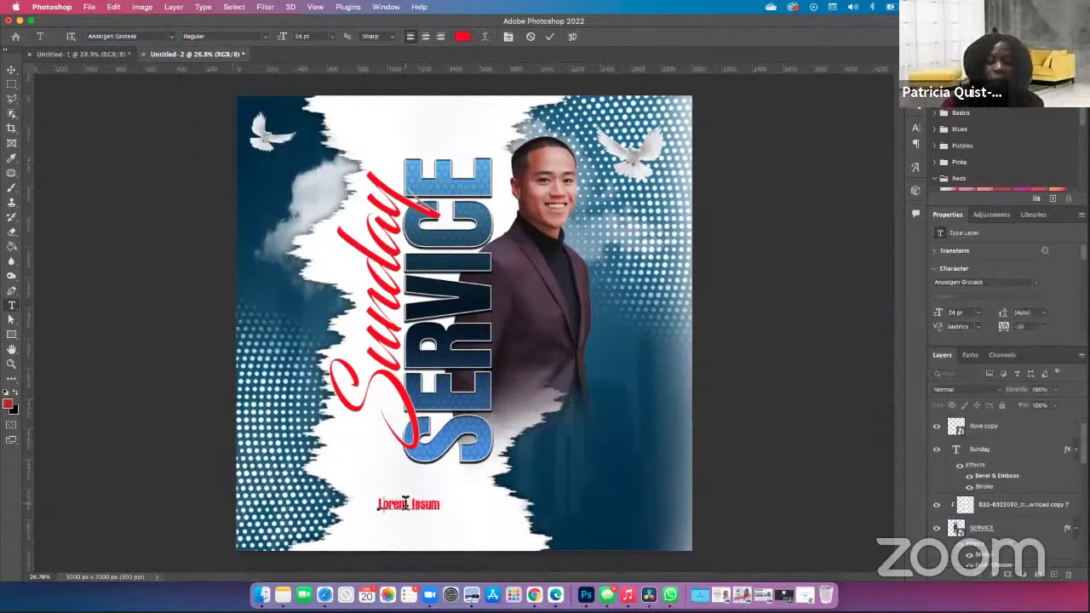
{"action": "type", "text": "ann"}
{"action": "key", "text": "BackSpace"}
{"action": "key", "text": "BackSpace"}
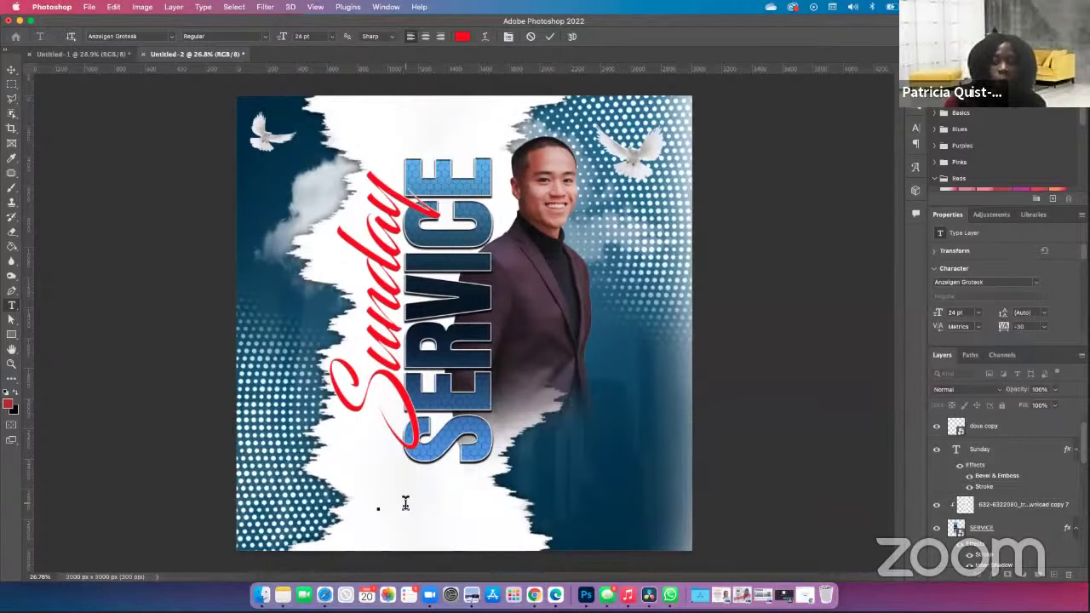
{"action": "type", "text": "ANNUAL "}
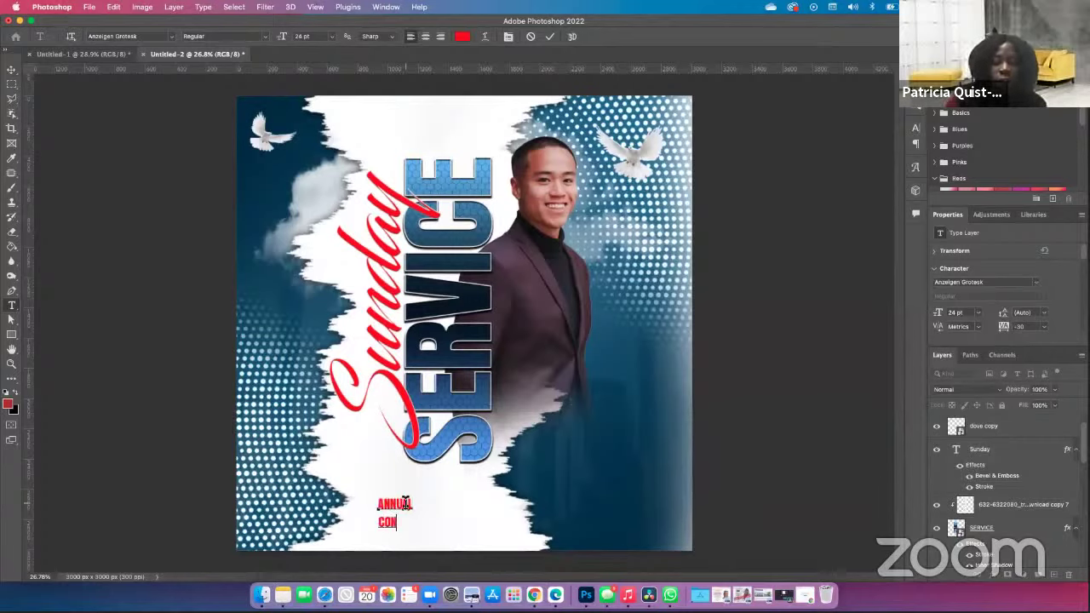
{"action": "type", "text": "CONFERENCE"}
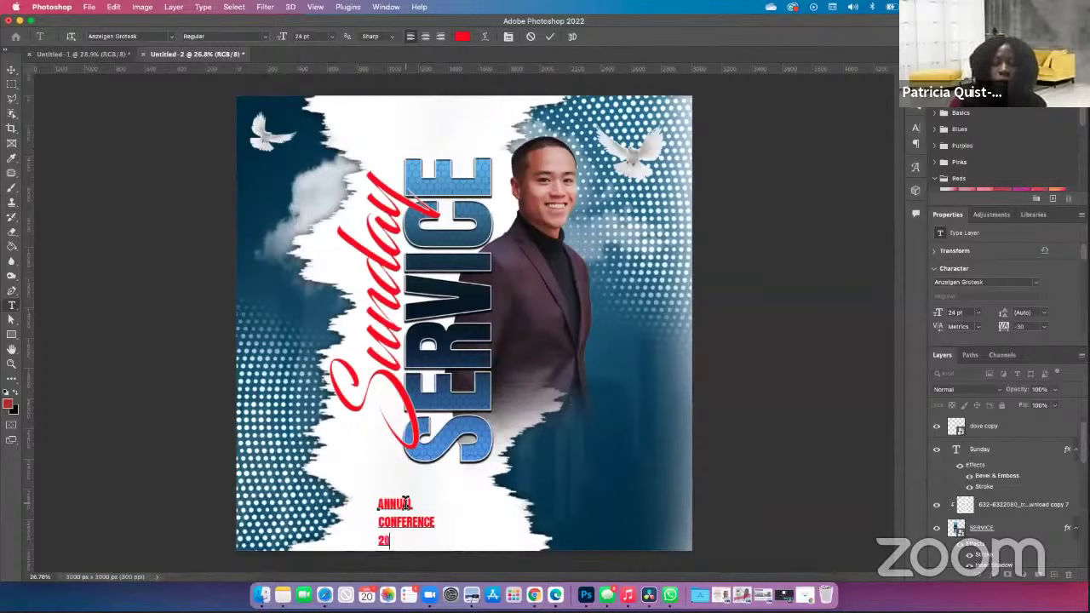
Position the conference text block just beneath the SERVICE title
{"action": "left_click", "coordinate": [11, 69]}
{"action": "left_click_drag", "start_coordinate": [398, 511], "coordinate": [412, 487]}
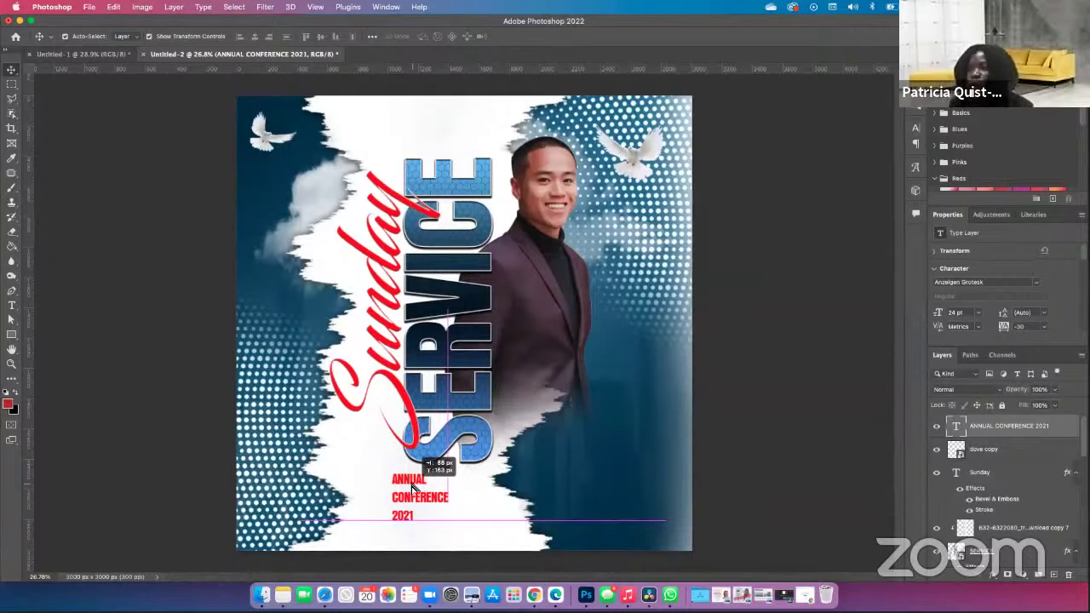
{"action": "left_click_drag", "start_coordinate": [412, 487], "coordinate": [412, 487]}
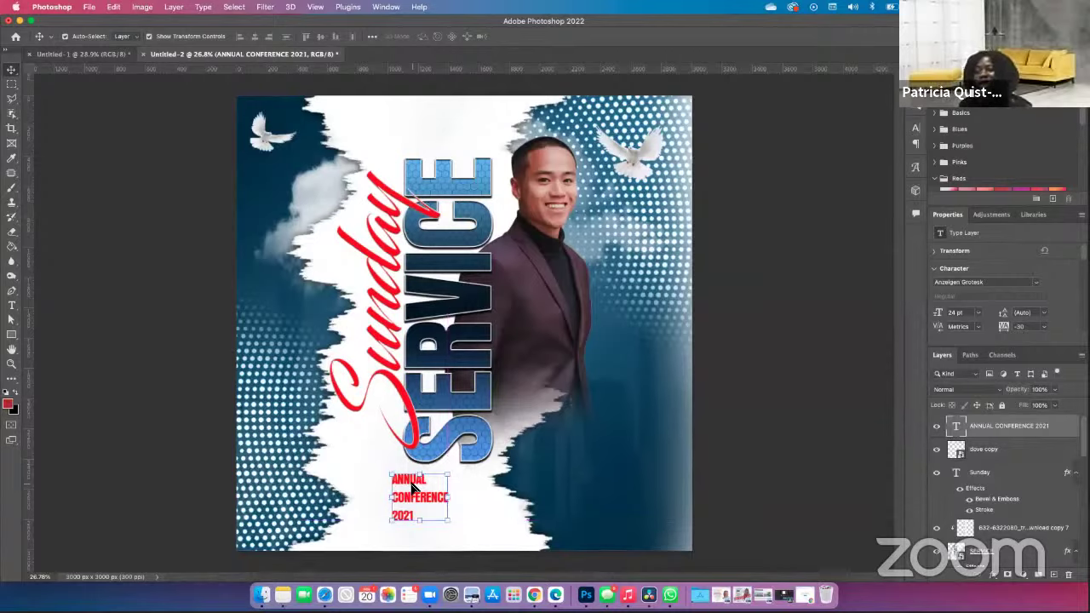
Open Chrome and go to google.com
{"action": "left_click", "coordinate": [532, 579]}
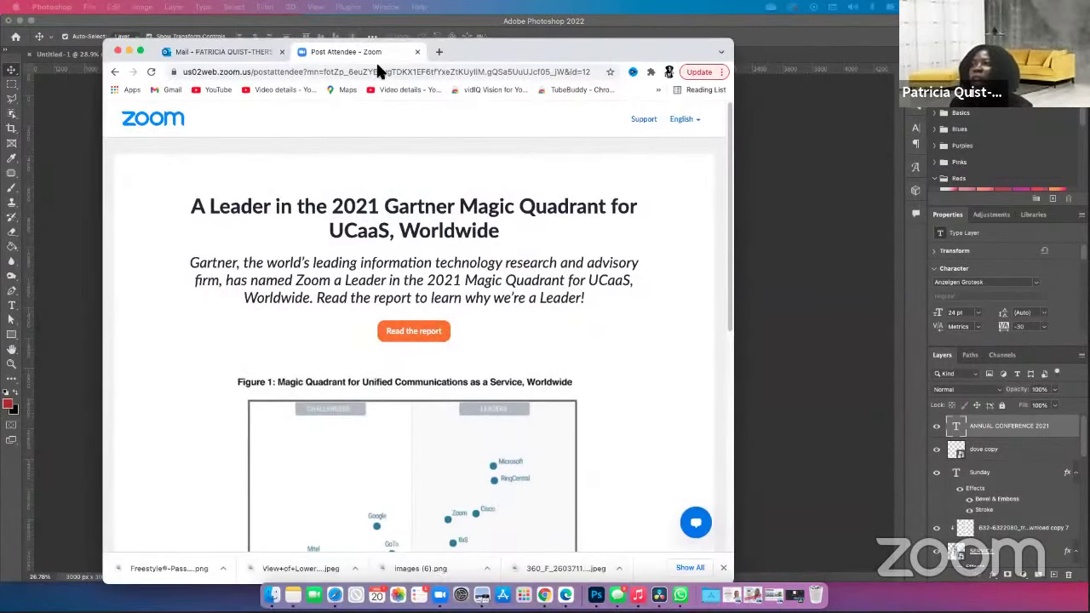
{"action": "left_click", "coordinate": [375, 74]}
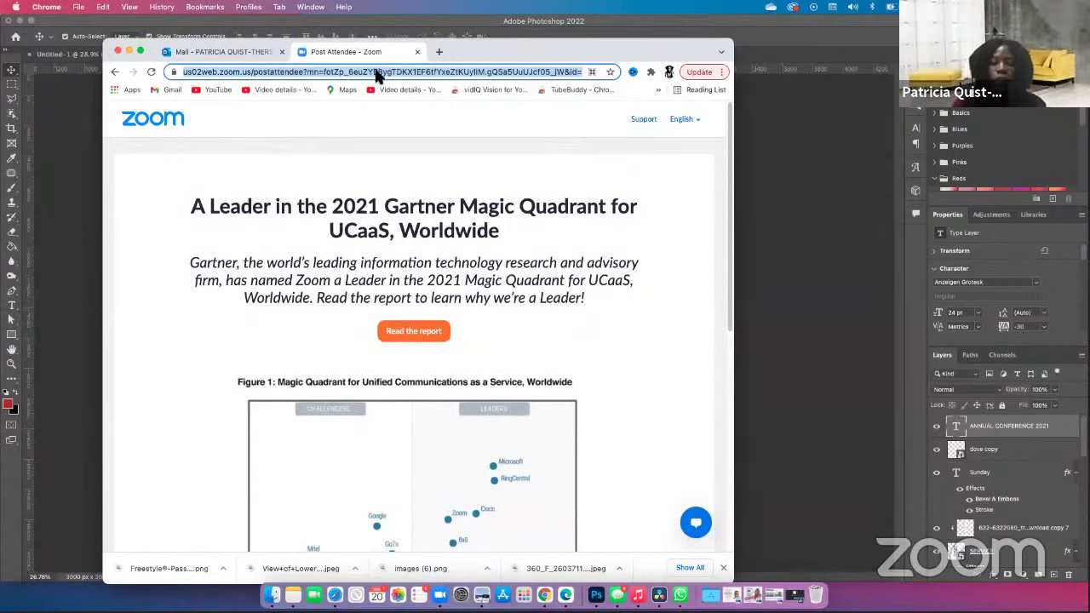
{"action": "type", "text": "GOOGLE"}
{"action": "key", "text": "Return"}
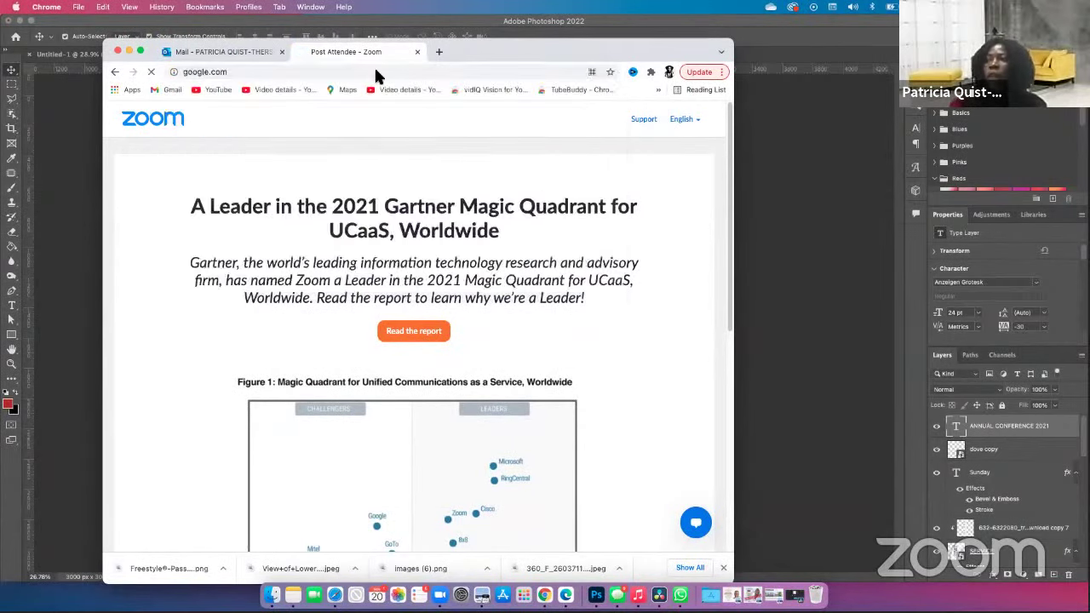
Search Google for 'DOTTED PATTERN', then minimize the browser
{"action": "left_click", "coordinate": [338, 295]}
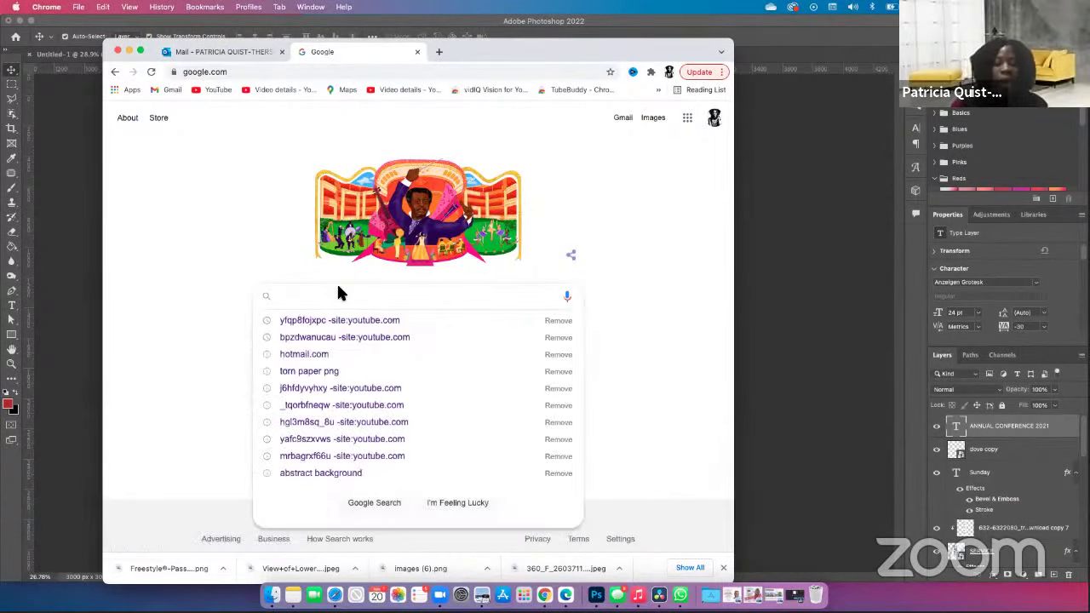
{"action": "type", "text": "BA"}
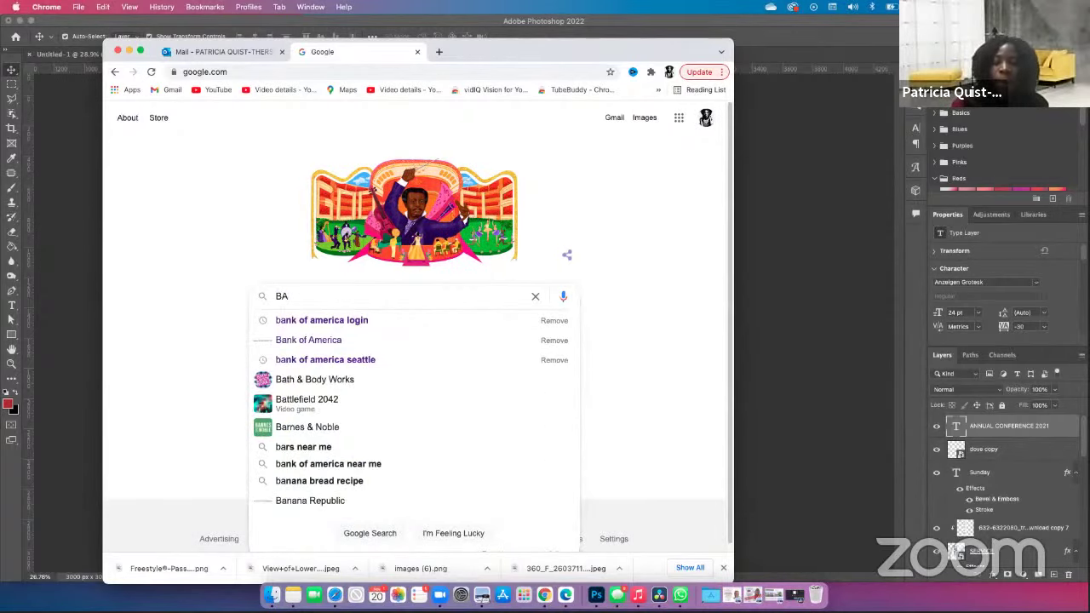
{"action": "key", "text": "BackSpace"}
{"action": "key", "text": "BackSpace"}
{"action": "type", "text": "DOTTED "}
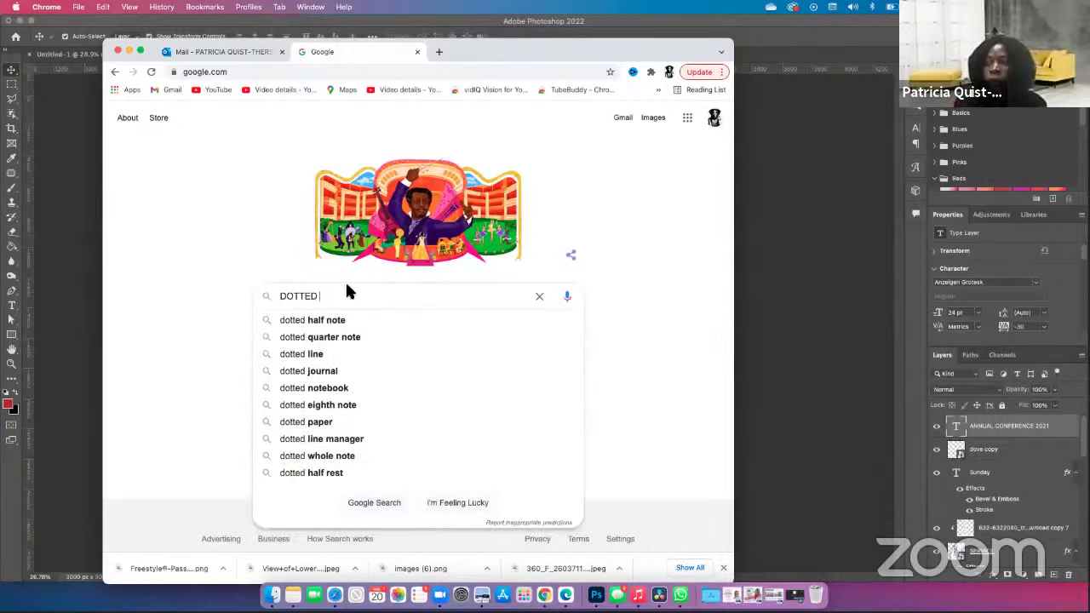
{"action": "type", "text": "PATTER"}
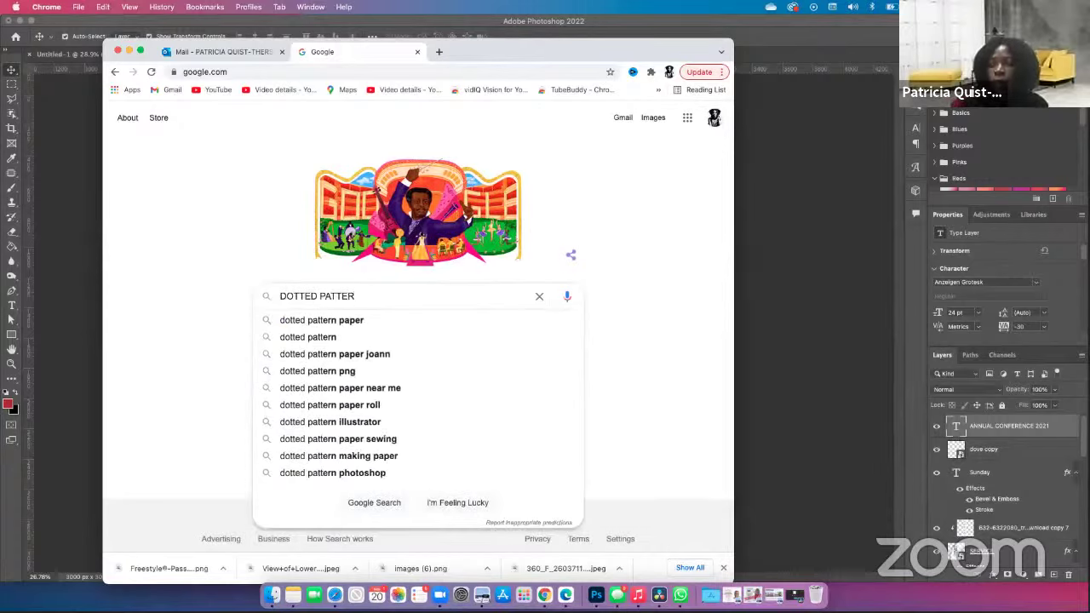
{"action": "key", "text": "BackSpace"}
{"action": "key", "text": "BackSpace"}
{"action": "key", "text": "BackSpace"}
{"action": "key", "text": "BackSpace"}
{"action": "type", "text": "TTER"}
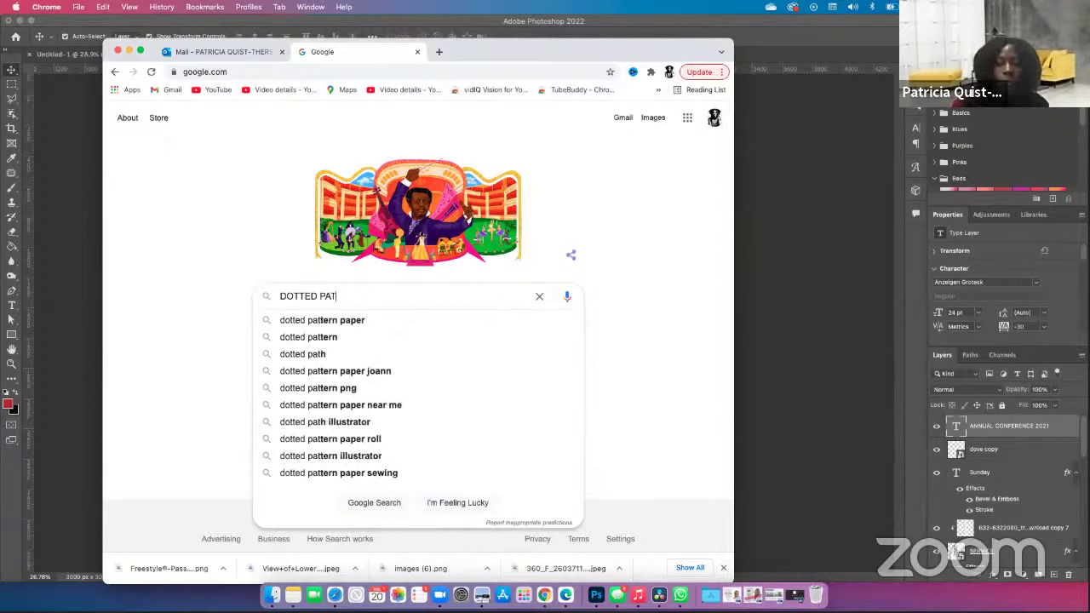
{"action": "key", "text": "Return"}
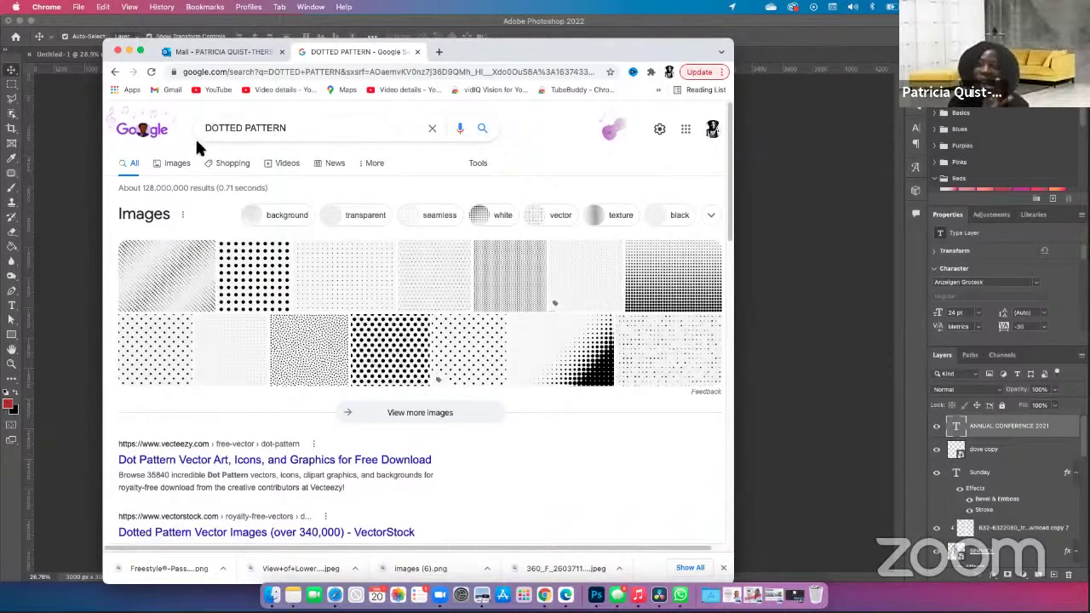
{"action": "left_click", "coordinate": [130, 51]}
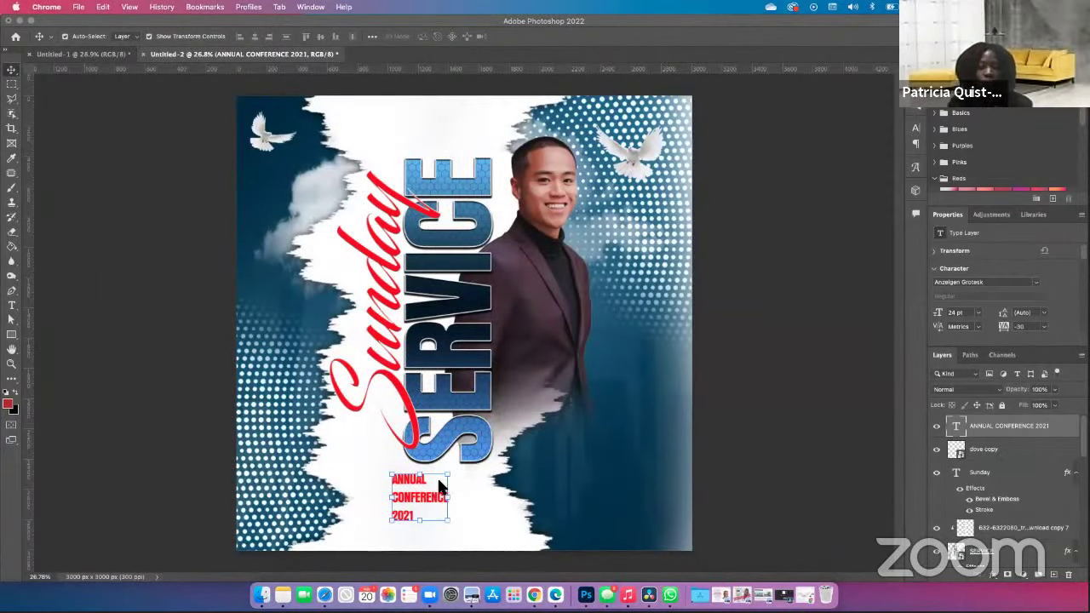
Colour the word ANNUAL with the dark blue sampled from the flyer background
{"action": "scroll", "coordinate": [447, 502], "scroll_direction": "up", "scroll_amount": 2}
{"action": "scroll", "coordinate": [427, 490], "scroll_direction": "up", "scroll_amount": 3}
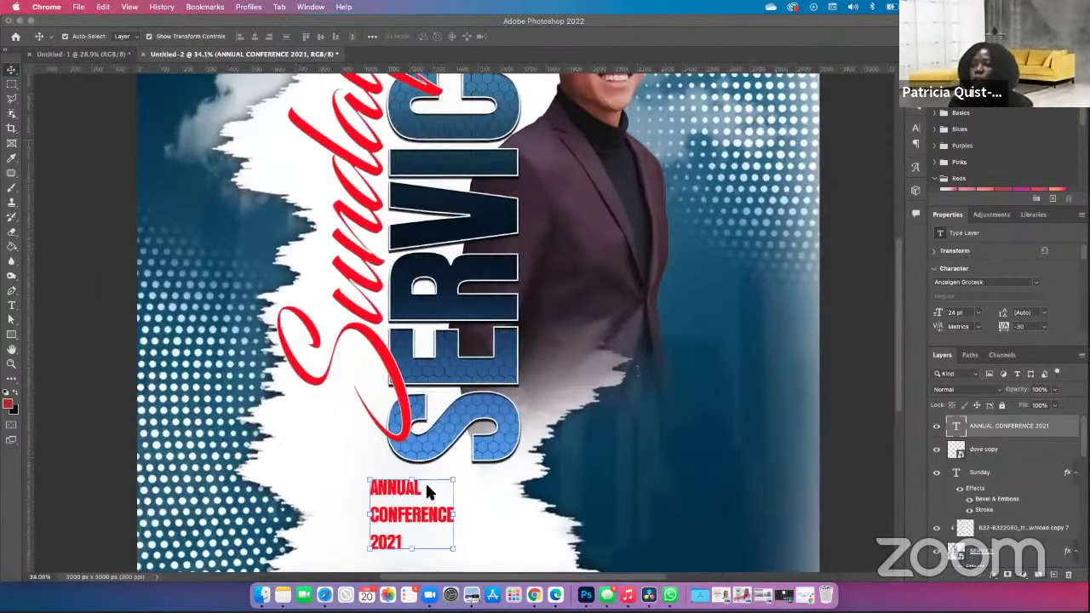
{"action": "left_click", "coordinate": [415, 494]}
{"action": "double_click", "coordinate": [415, 493]}
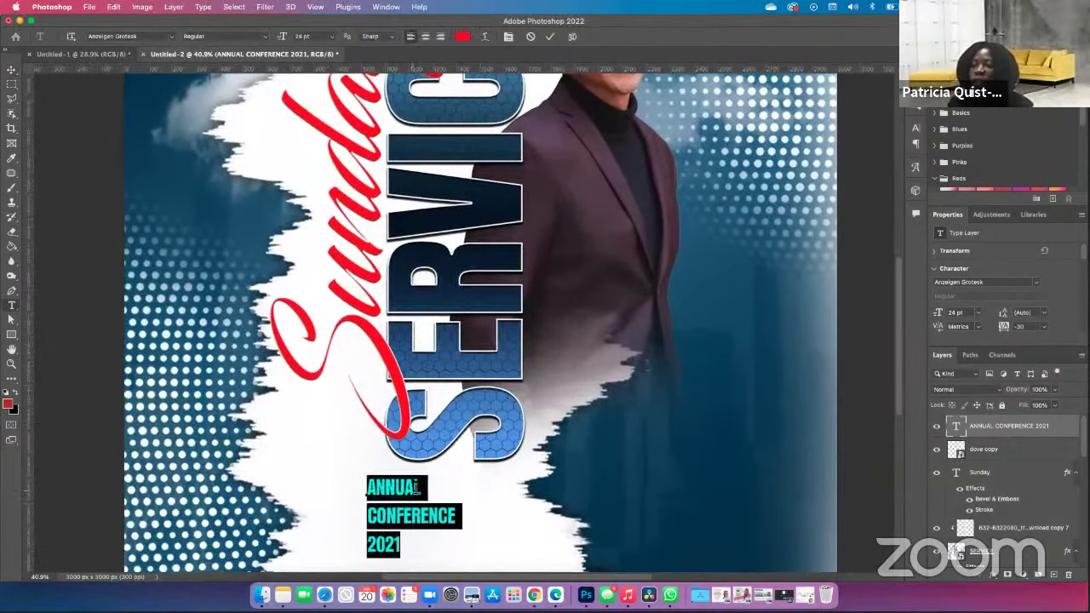
{"action": "left_click_drag", "start_coordinate": [420, 487], "coordinate": [338, 483]}
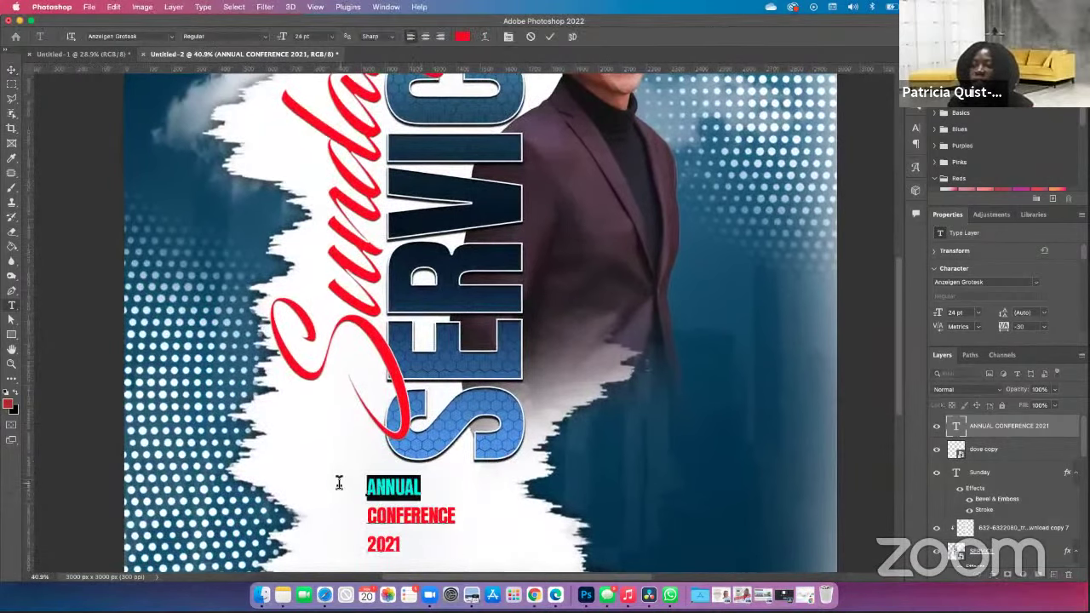
{"action": "left_click", "coordinate": [7, 403]}
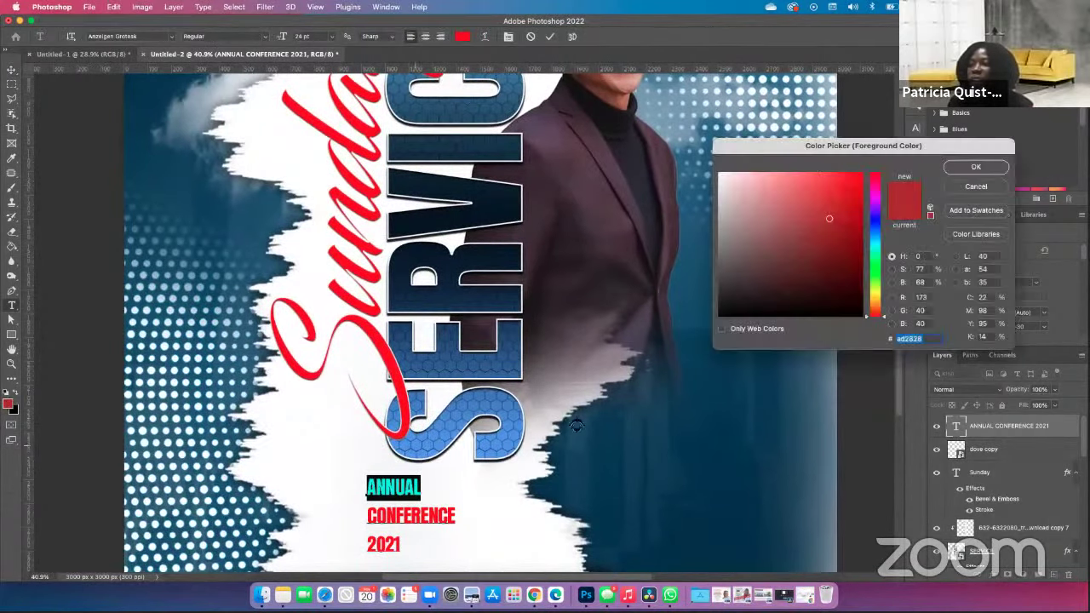
{"action": "left_click", "coordinate": [698, 430]}
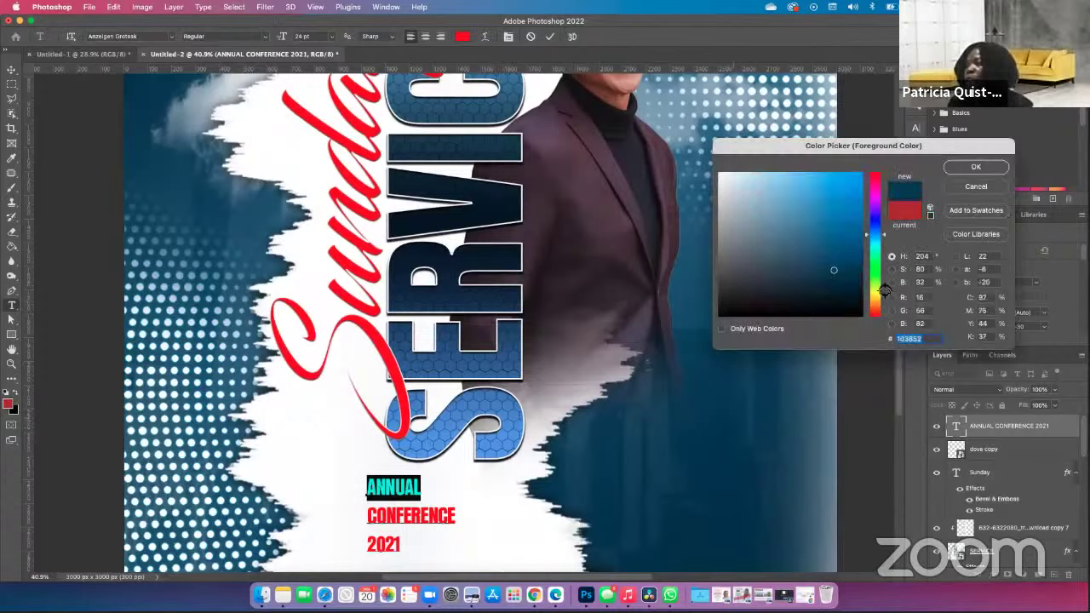
{"action": "left_click", "coordinate": [970, 167]}
Colour 2021 bright blue 00A9F7 and finish editing the text
{"action": "left_click", "coordinate": [380, 551]}
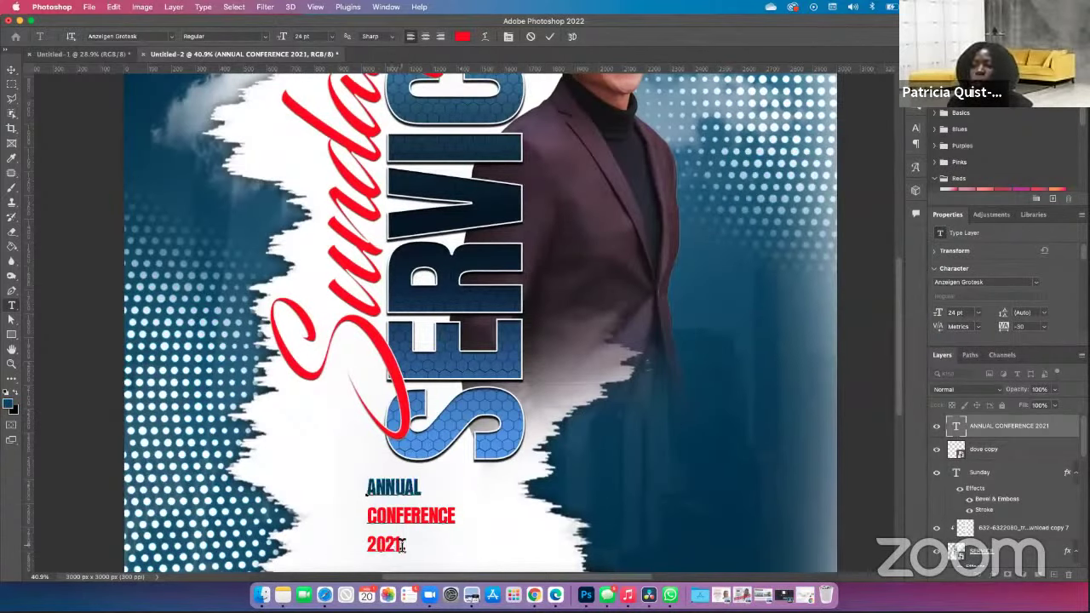
{"action": "left_click_drag", "start_coordinate": [406, 545], "coordinate": [361, 547]}
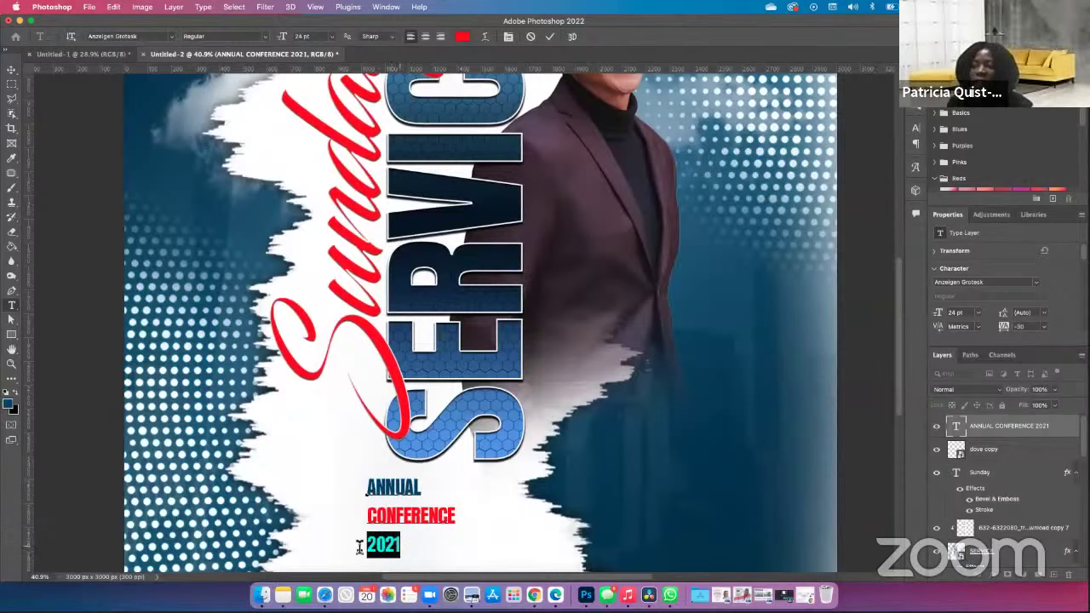
{"action": "left_click", "coordinate": [9, 404]}
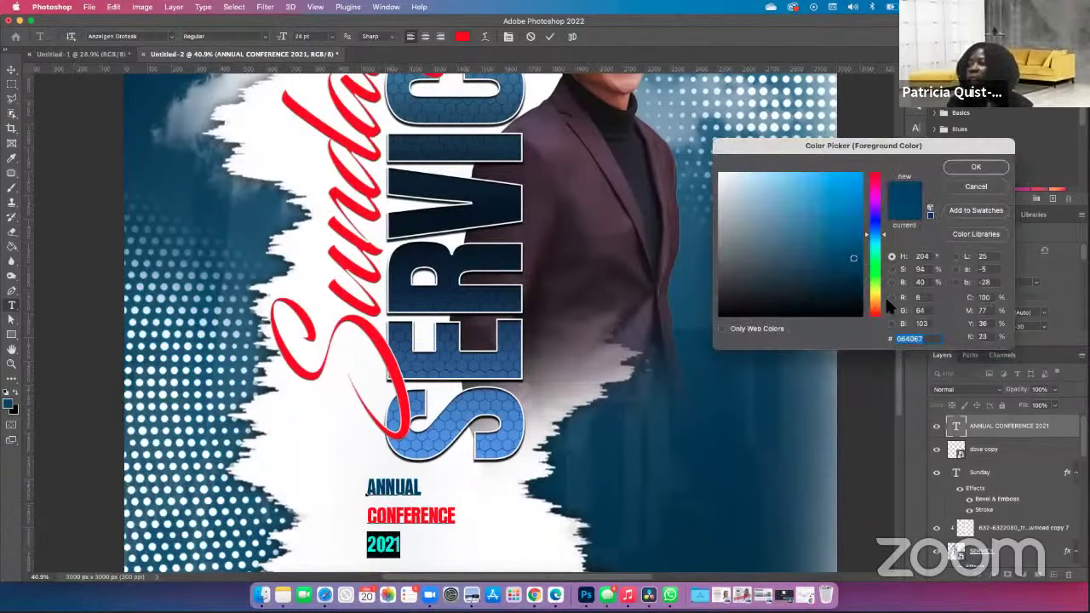
{"action": "left_click", "coordinate": [861, 176]}
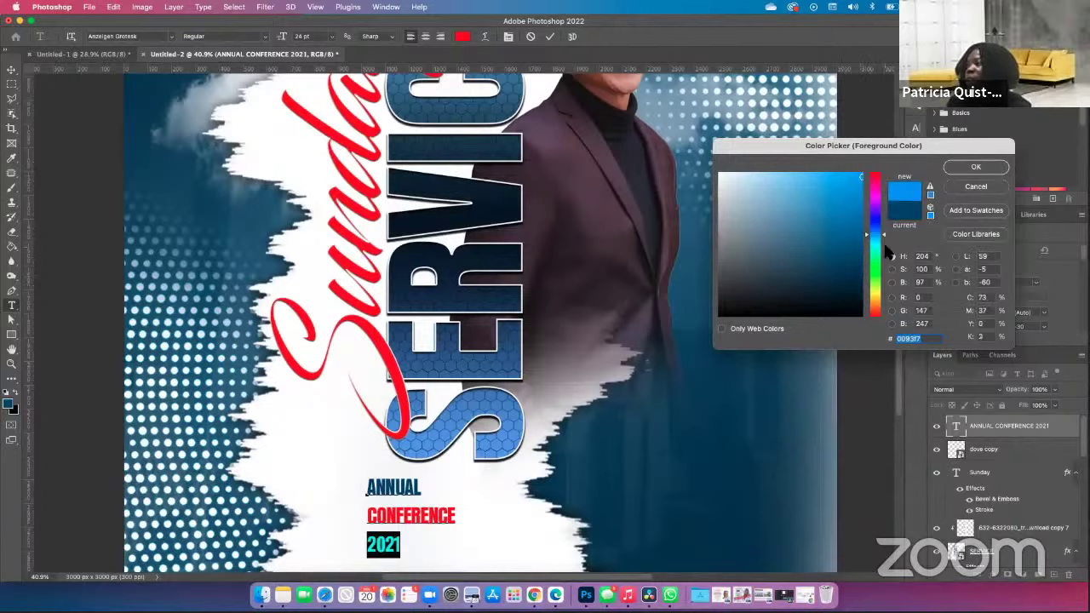
{"action": "left_click_drag", "start_coordinate": [885, 233], "coordinate": [883, 237]}
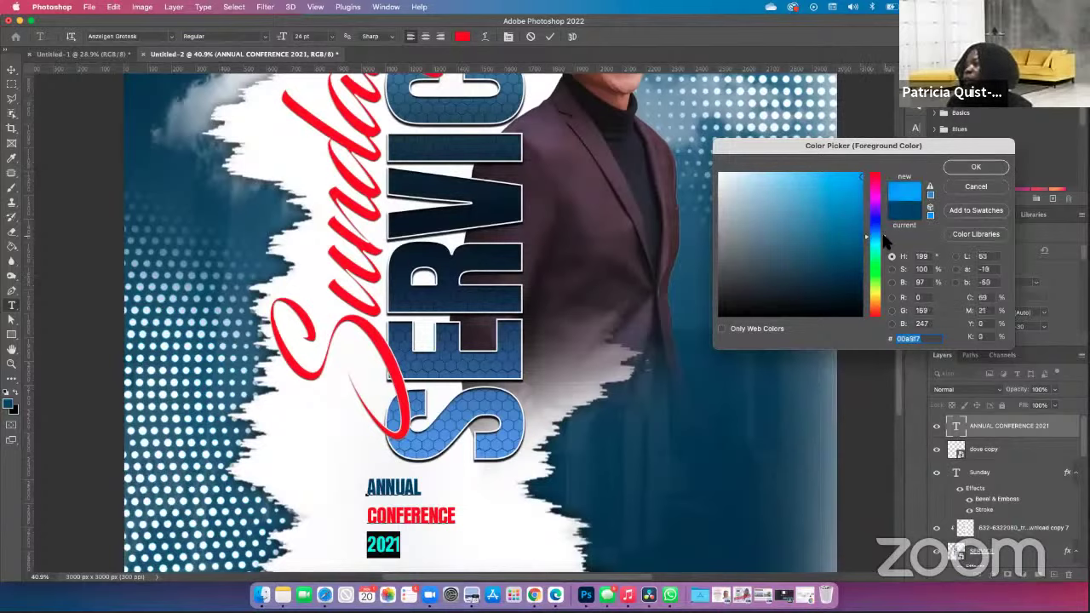
{"action": "left_click", "coordinate": [975, 167]}
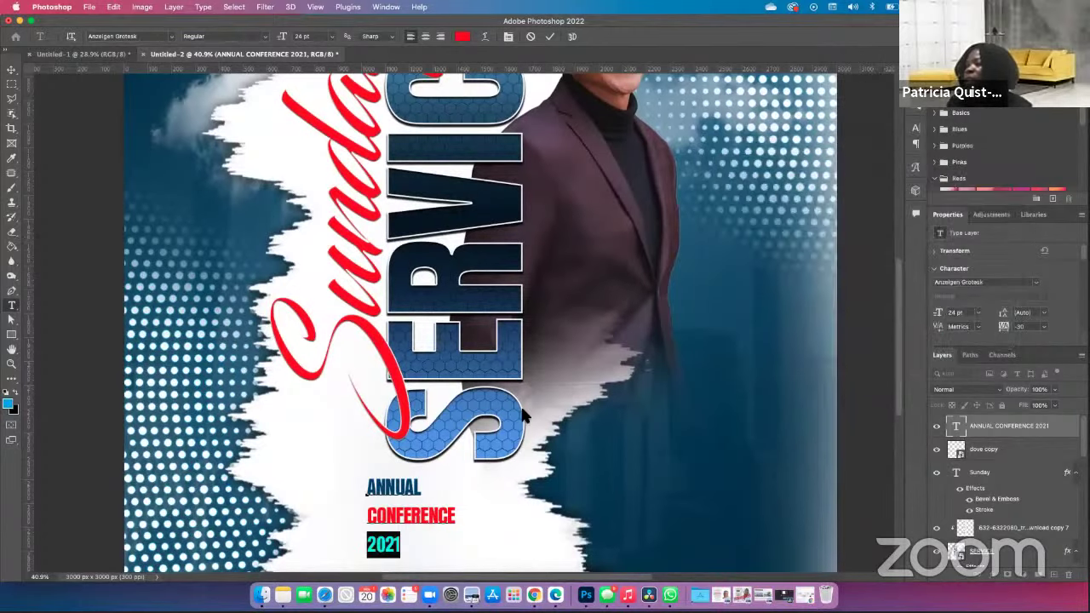
{"action": "left_click", "coordinate": [13, 71]}
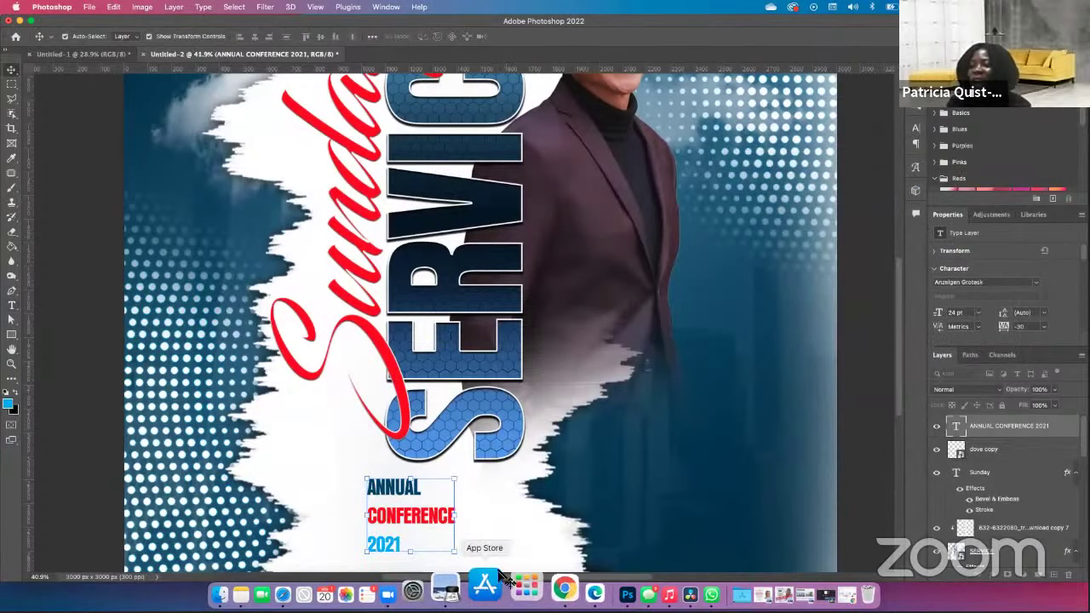
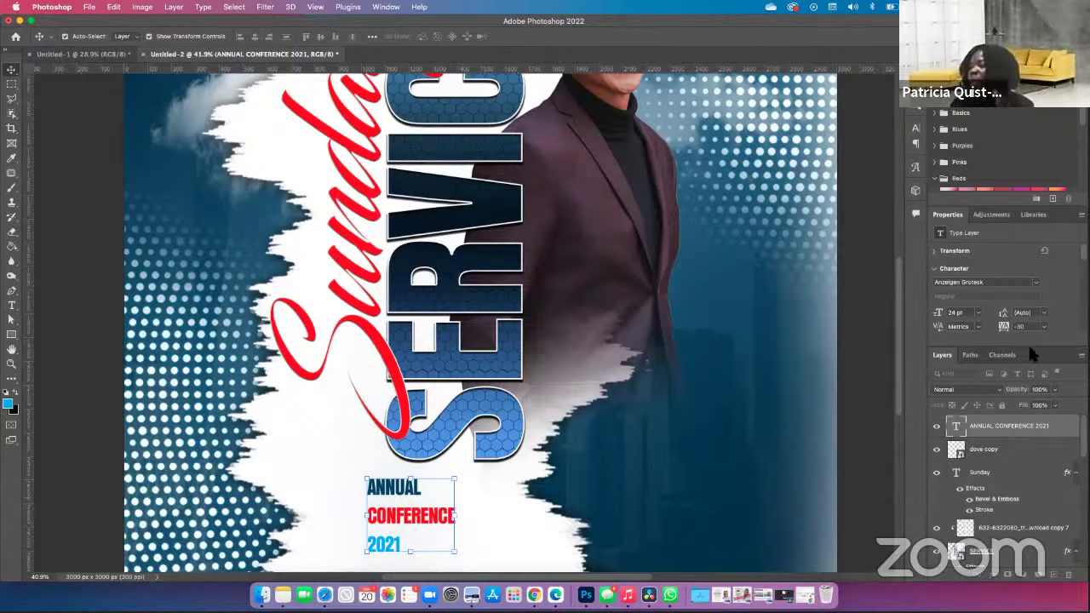
Tighten the leading of ANNUAL CONFERENCE 2021 and move it up under SERVICE
{"action": "scroll", "coordinate": [1031, 312], "scroll_direction": "down", "scroll_amount": 1}
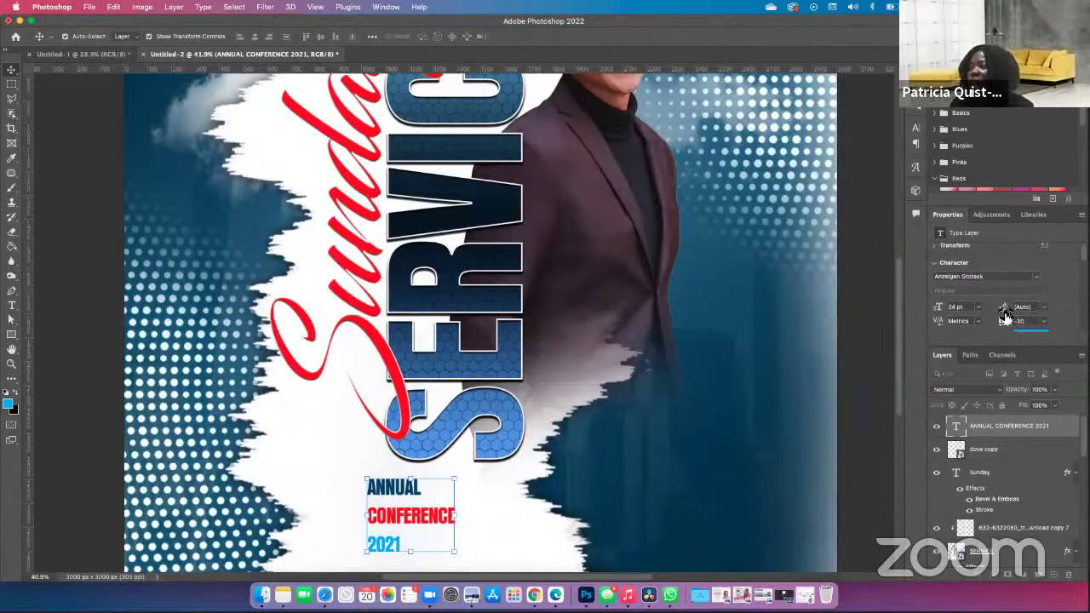
{"action": "left_click_drag", "start_coordinate": [1006, 316], "coordinate": [1000, 314]}
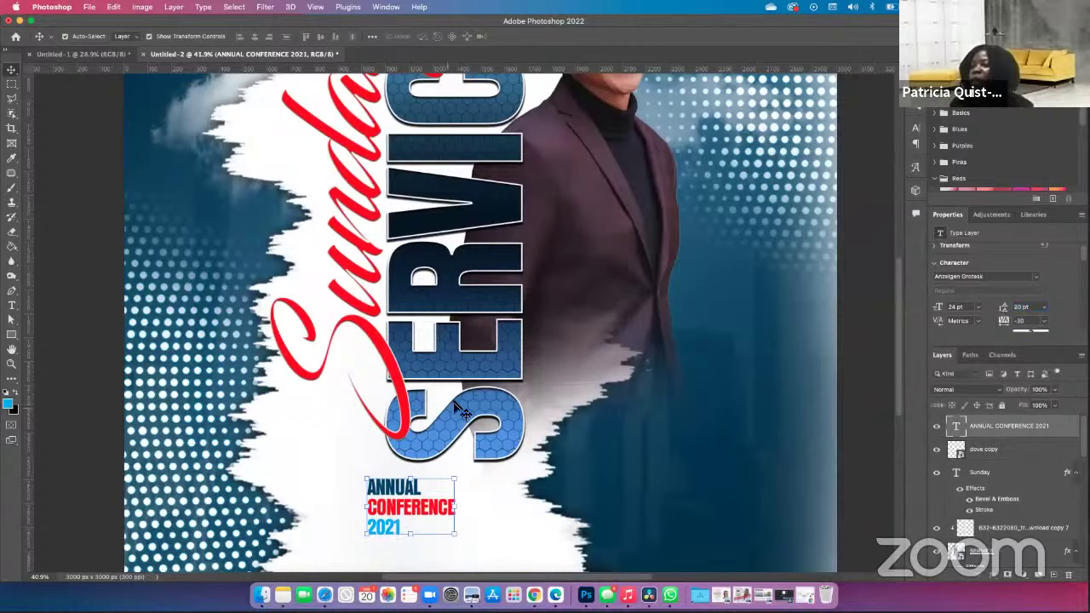
{"action": "left_click_drag", "start_coordinate": [396, 493], "coordinate": [415, 482]}
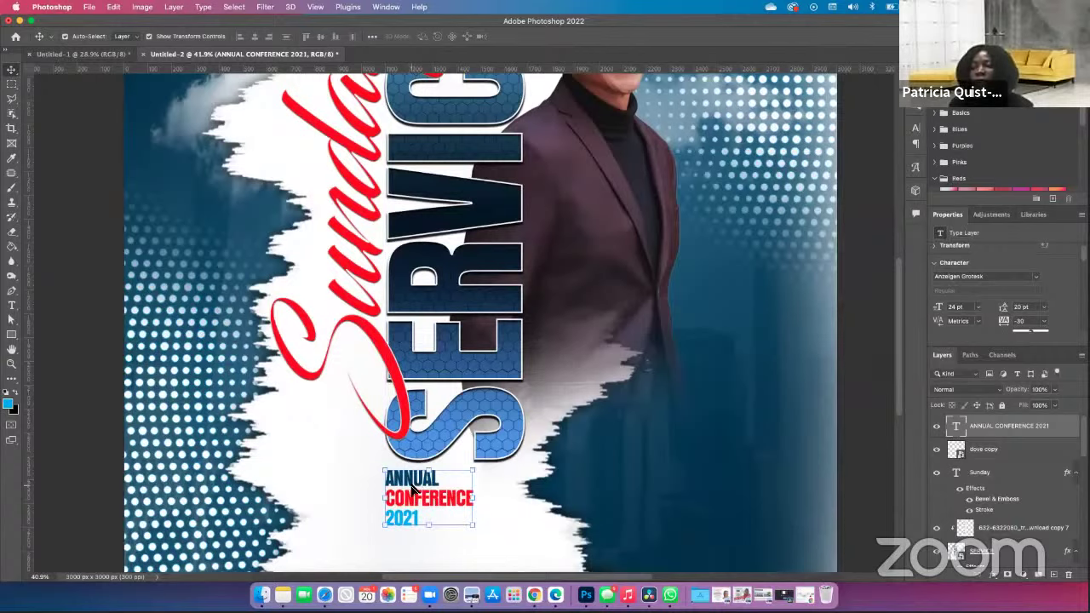
Scale up the ANNUAL CONFERENCE 2021 block with Free Transform
{"action": "key", "text": "super+t"}
{"action": "key", "text": "Return"}
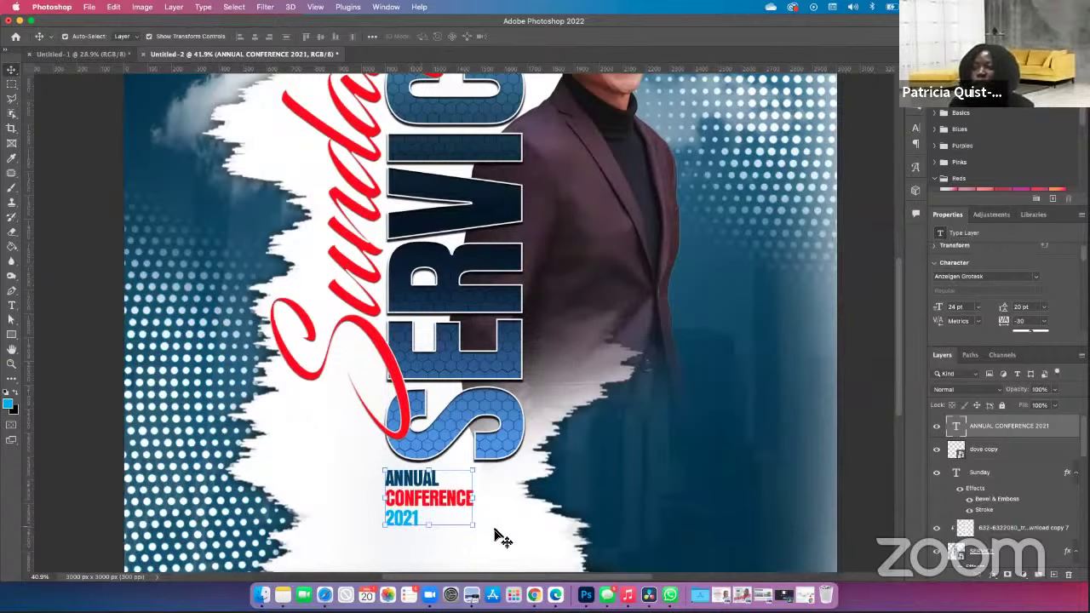
{"action": "left_click_drag", "start_coordinate": [481, 529], "coordinate": [514, 555]}
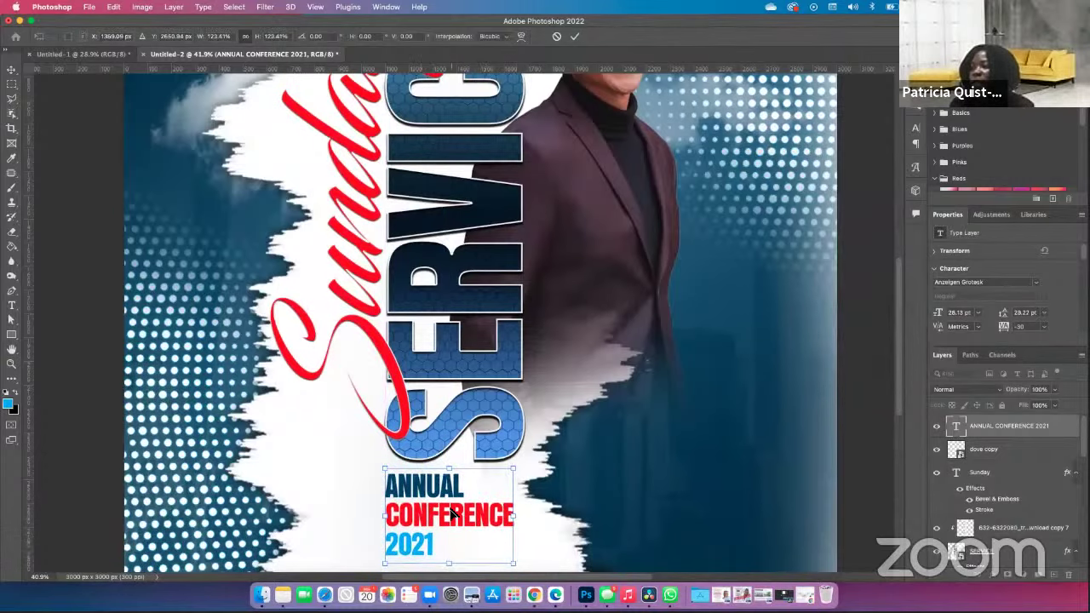
{"action": "key", "text": "Return"}
{"action": "scroll", "coordinate": [511, 402], "scroll_direction": "down", "scroll_amount": 5}
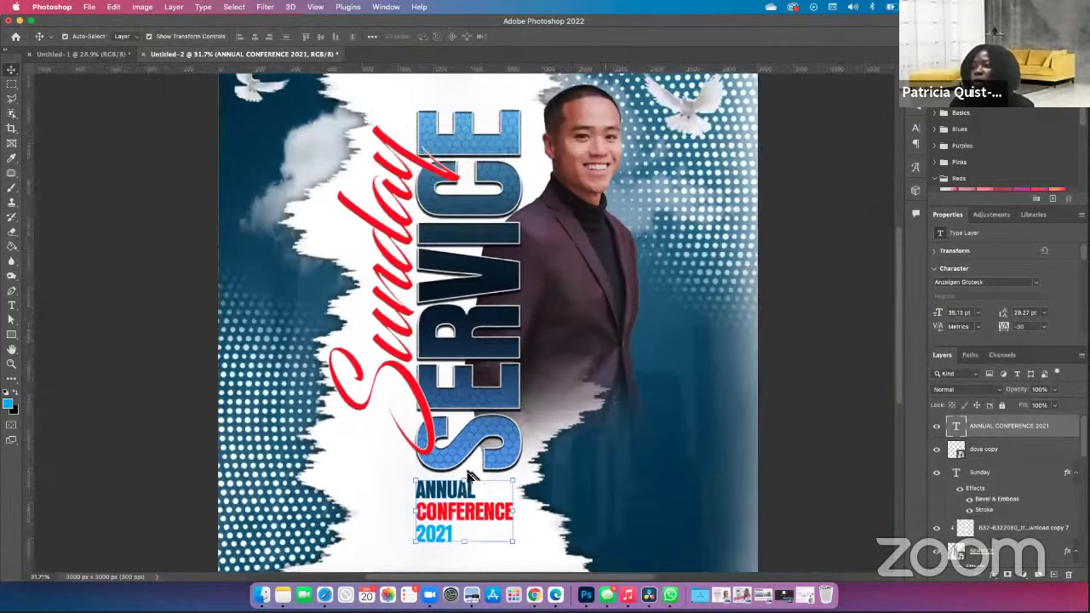
{"action": "scroll", "coordinate": [509, 398], "scroll_direction": "down", "scroll_amount": 2}
{"action": "scroll", "coordinate": [552, 389], "scroll_direction": "up", "scroll_amount": 5}
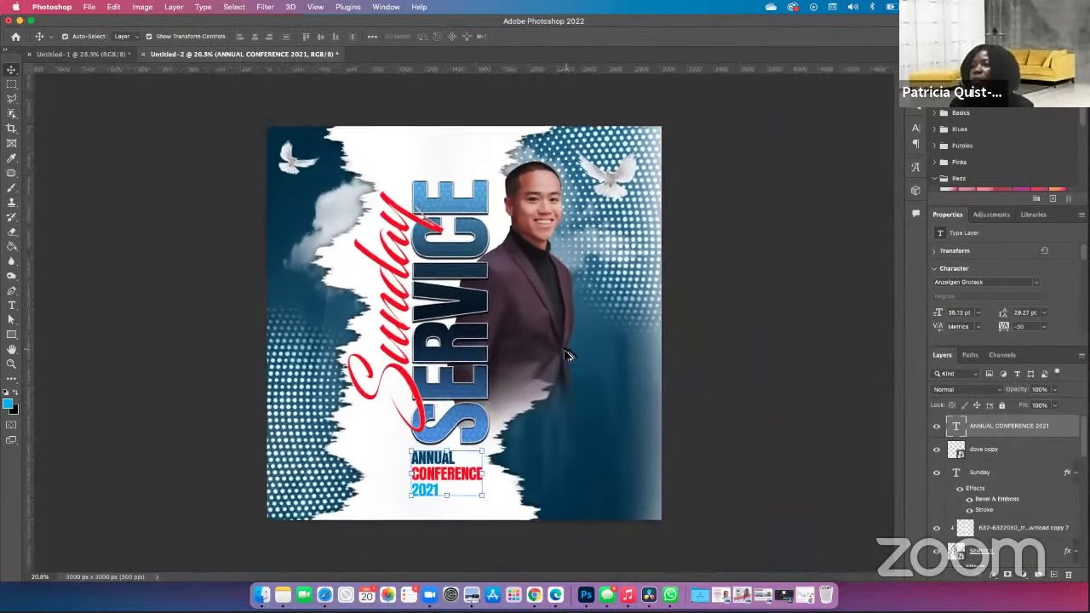
{"action": "scroll", "coordinate": [568, 356], "scroll_direction": "up", "scroll_amount": 1}
{"action": "scroll", "coordinate": [567, 358], "scroll_direction": "down", "scroll_amount": 4}
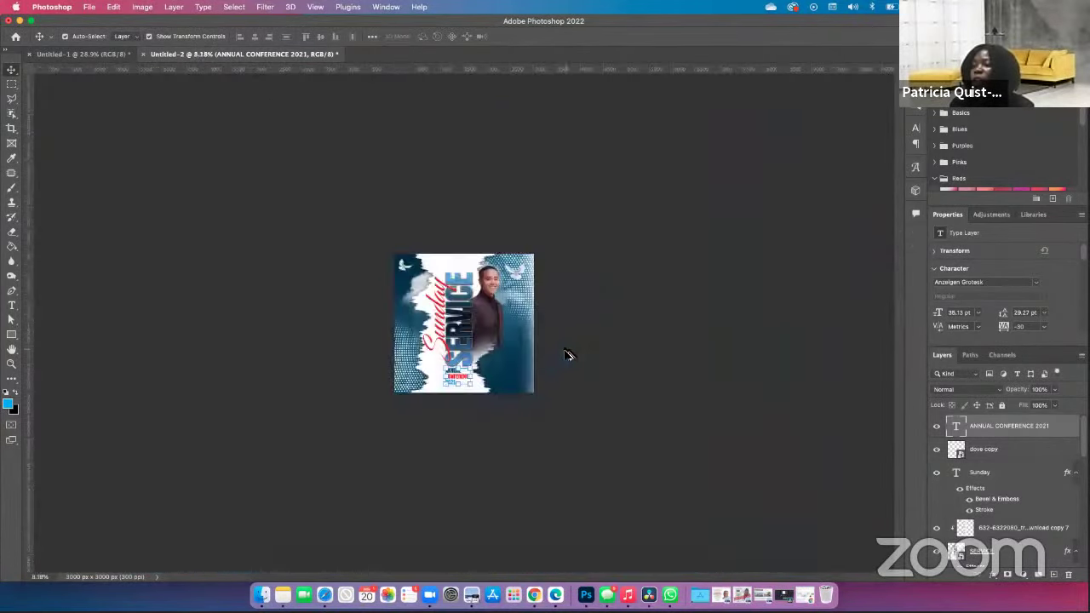
{"action": "scroll", "coordinate": [506, 338], "scroll_direction": "up", "scroll_amount": 1}
{"action": "scroll", "coordinate": [505, 339], "scroll_direction": "up", "scroll_amount": 4}
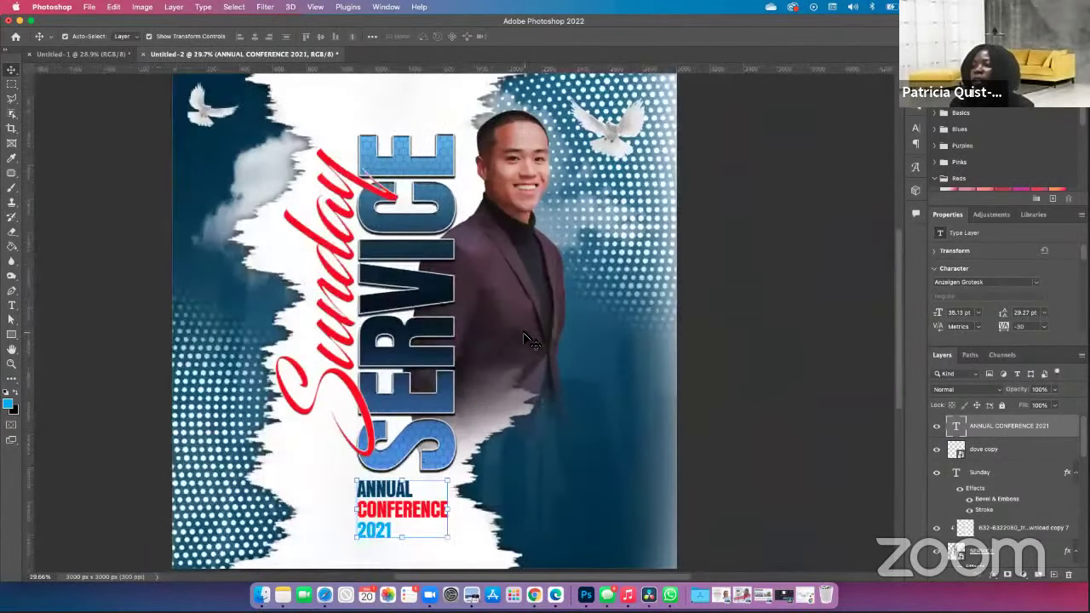
{"action": "left_click", "coordinate": [484, 349]}
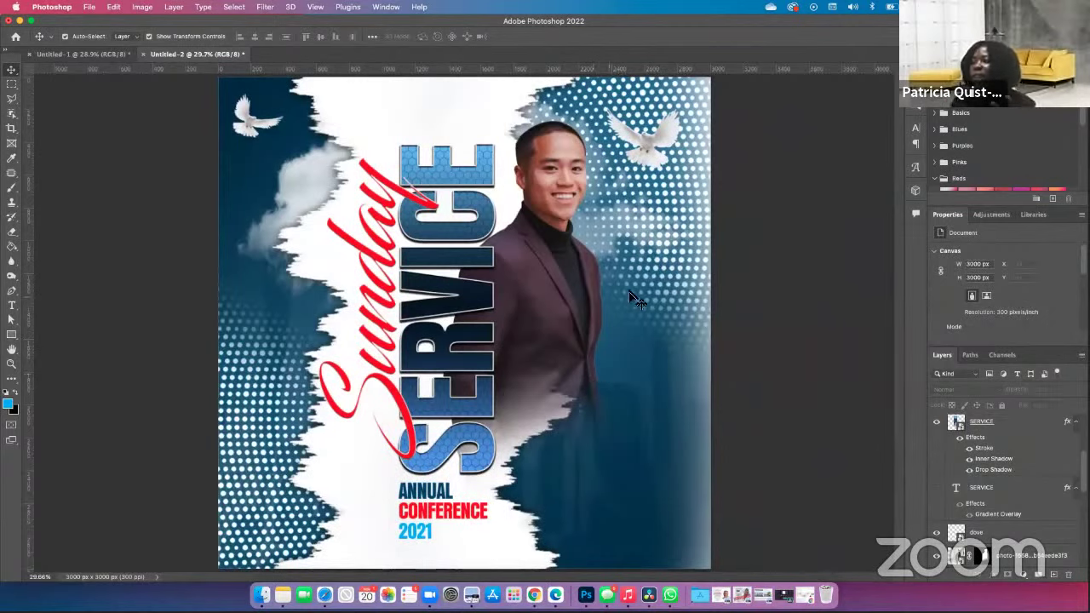
Draw a rectangle to the right of the man with the Rectangle Tool
{"action": "left_click", "coordinate": [11, 335]}
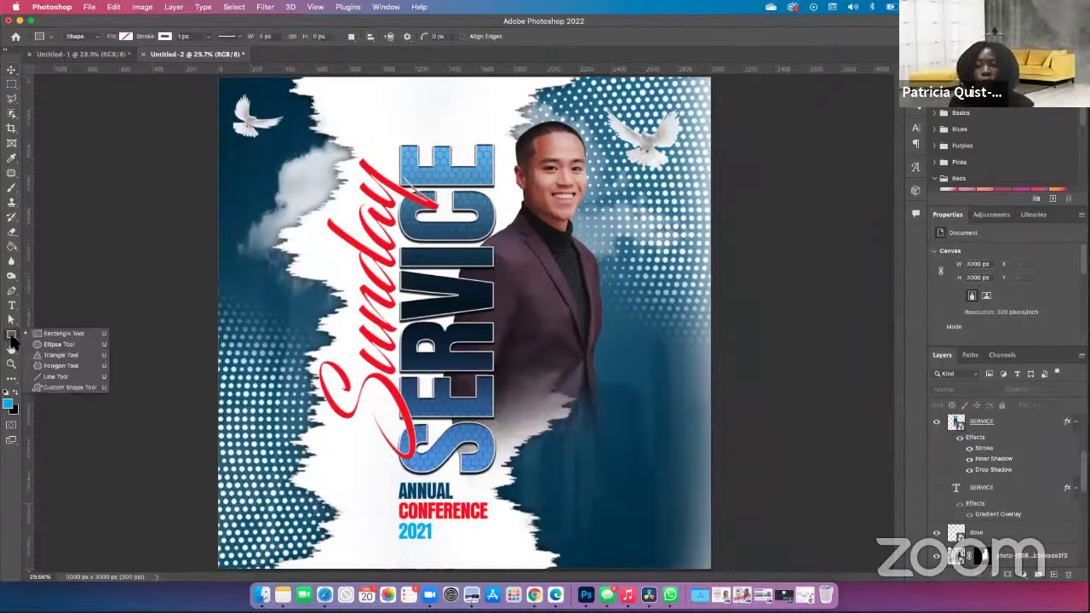
{"action": "left_click", "coordinate": [64, 333]}
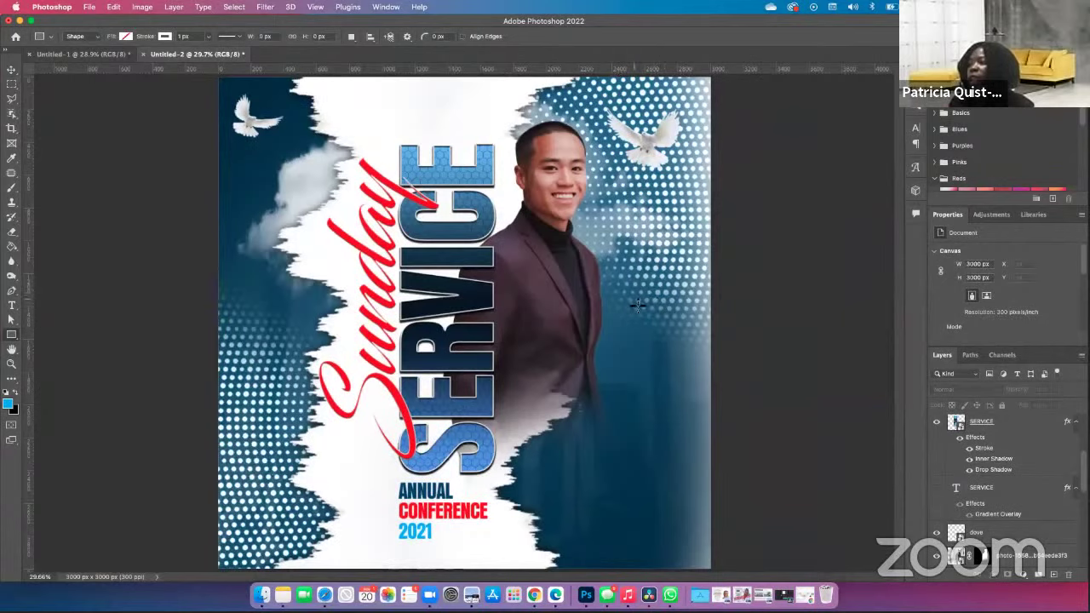
{"action": "left_click_drag", "start_coordinate": [620, 327], "coordinate": [694, 380]}
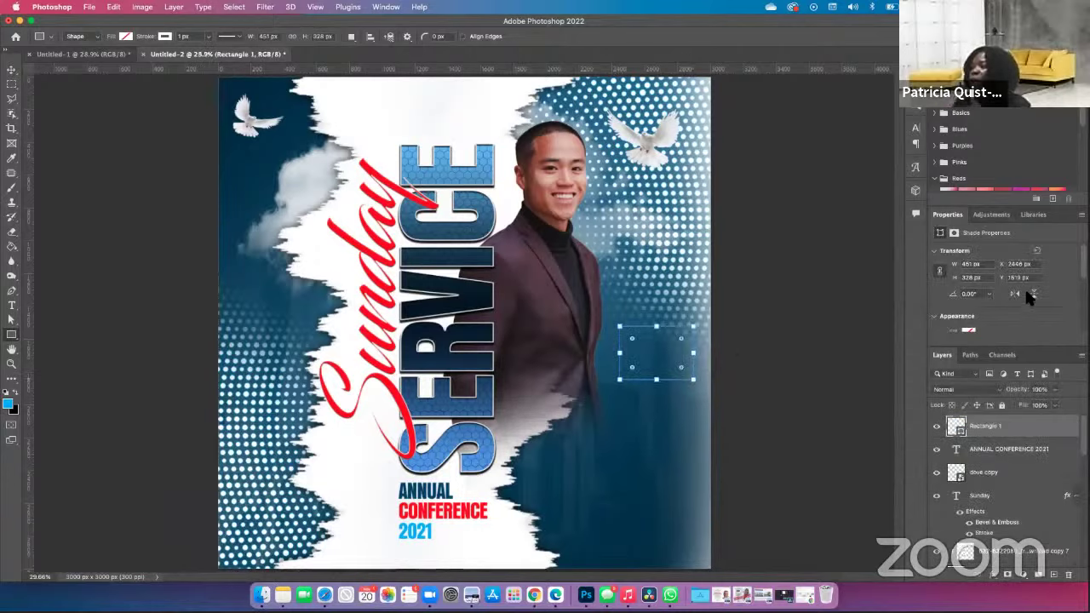
{"action": "scroll", "coordinate": [1024, 289], "scroll_direction": "down", "scroll_amount": 2}
{"action": "scroll", "coordinate": [1025, 292], "scroll_direction": "down", "scroll_amount": 2}
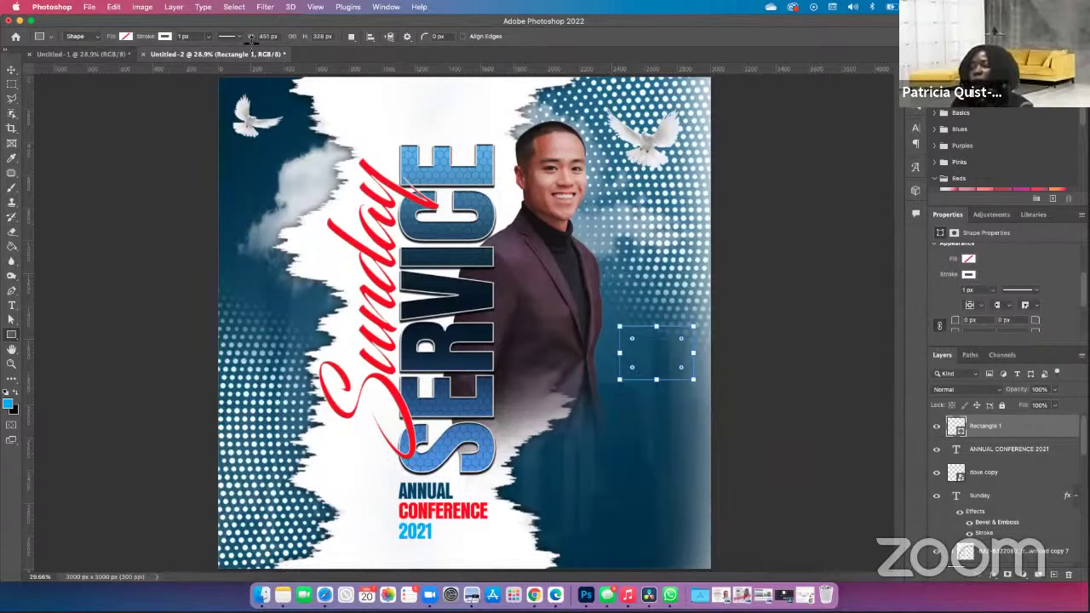
Give the rectangle a red fill and a white stroke of about 19.6 px
{"action": "left_click", "coordinate": [968, 259]}
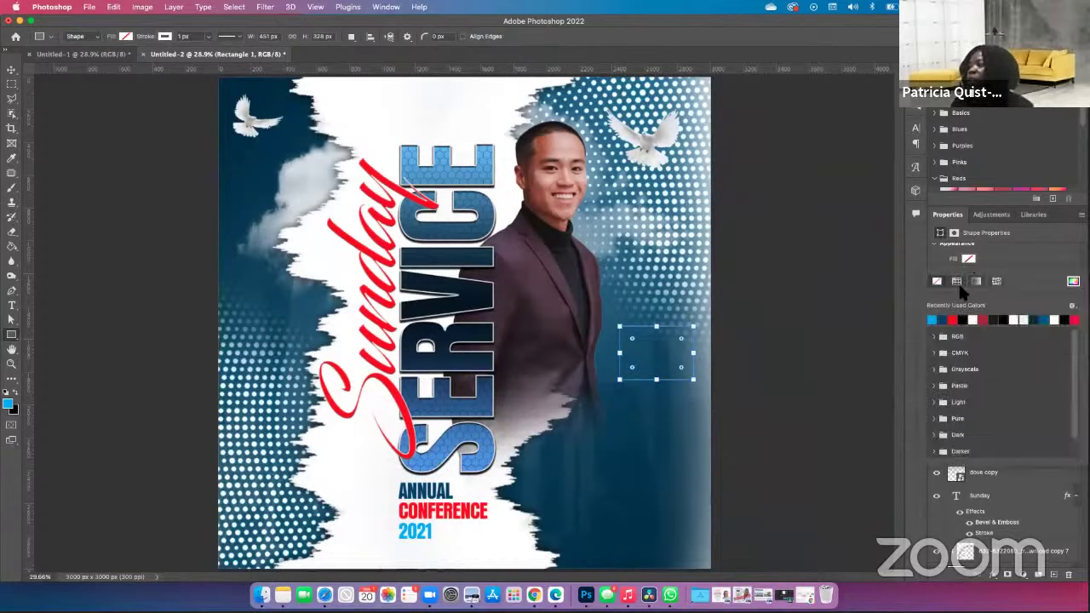
{"action": "left_click", "coordinate": [953, 319]}
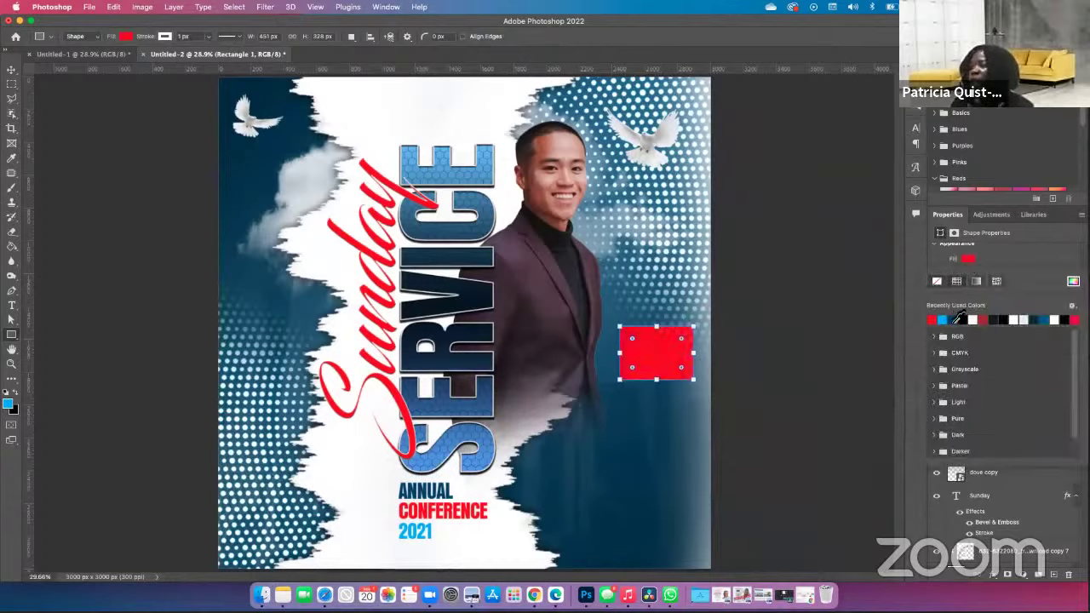
{"action": "left_click", "coordinate": [985, 247]}
{"action": "left_click", "coordinate": [969, 274]}
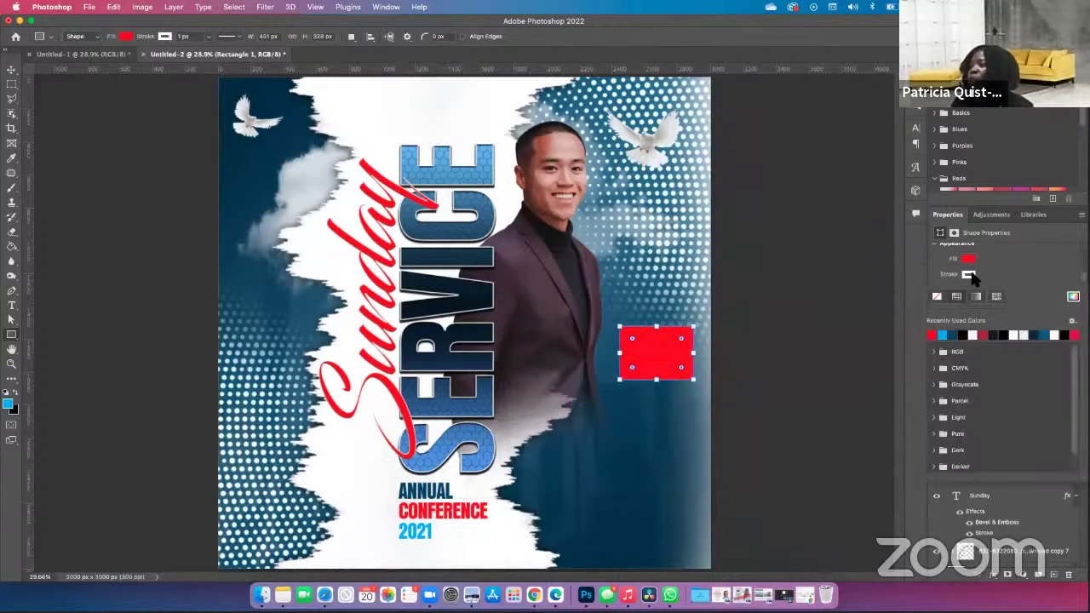
{"action": "left_click", "coordinate": [969, 274]}
{"action": "left_click", "coordinate": [969, 274]}
{"action": "left_click", "coordinate": [1007, 269]}
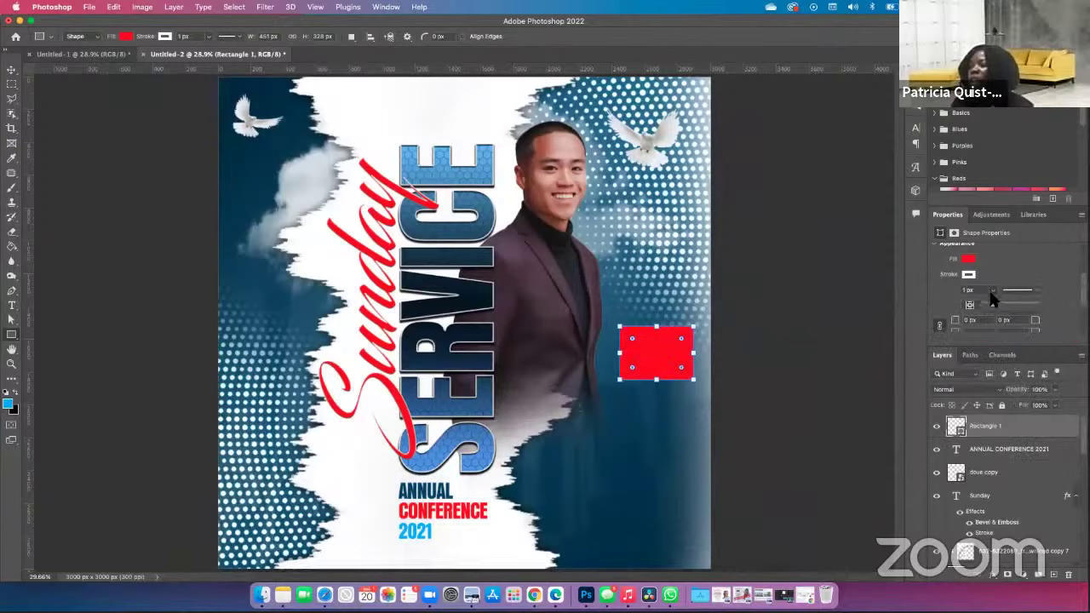
{"action": "left_click_drag", "start_coordinate": [994, 307], "coordinate": [996, 308]}
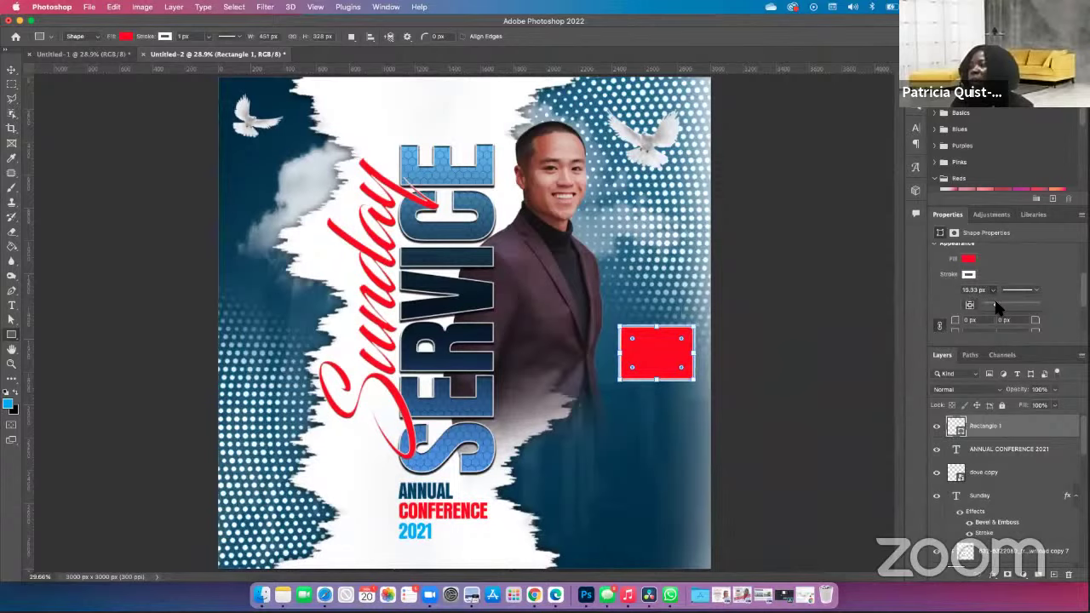
{"action": "left_click", "coordinate": [11, 70]}
{"action": "left_click", "coordinate": [790, 407]}
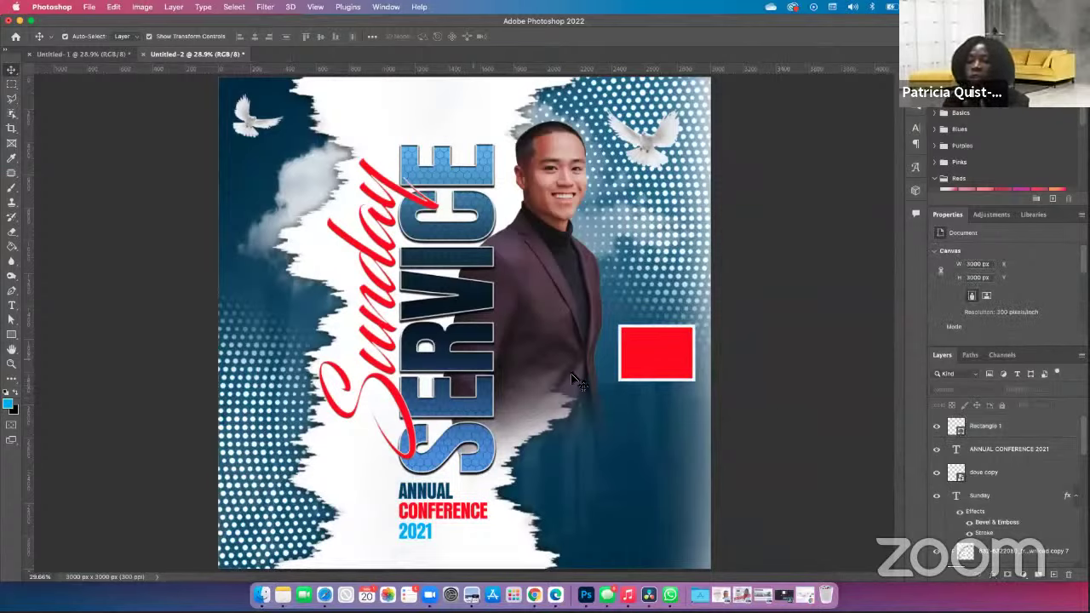
Type a white '27' in Anzeigen Grotesk at the lower right of the flyer
{"action": "left_click", "coordinate": [12, 306]}
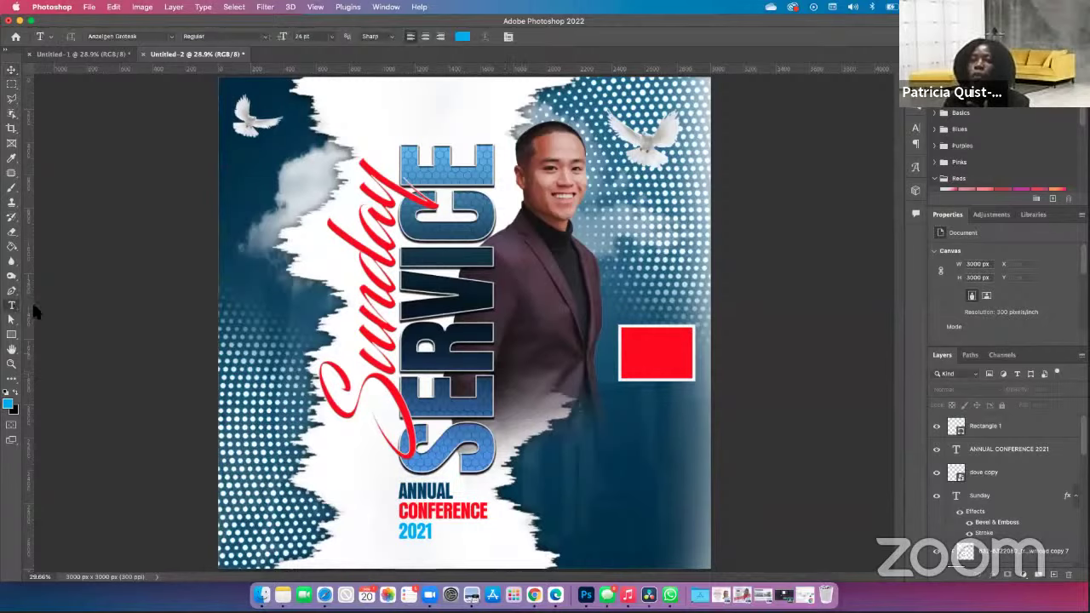
{"action": "left_click", "coordinate": [7, 395]}
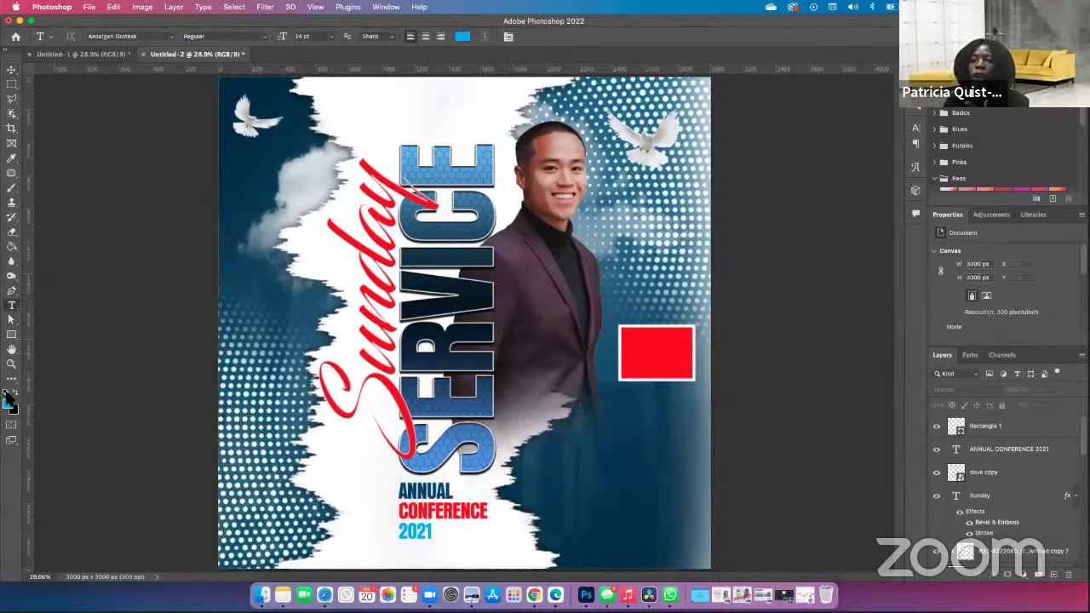
{"action": "left_click", "coordinate": [7, 396]}
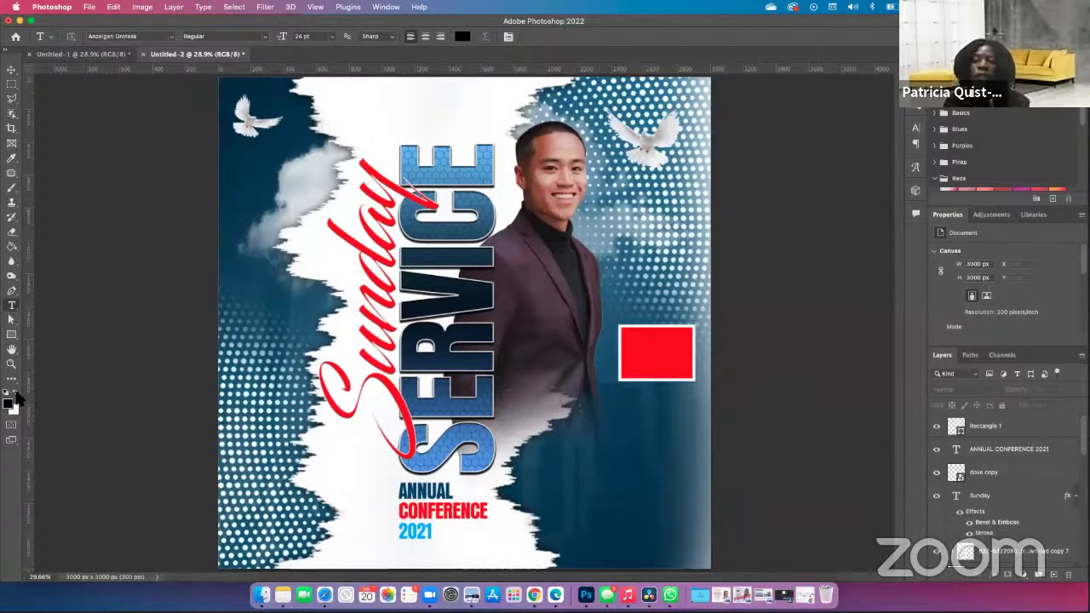
{"action": "left_click", "coordinate": [15, 393]}
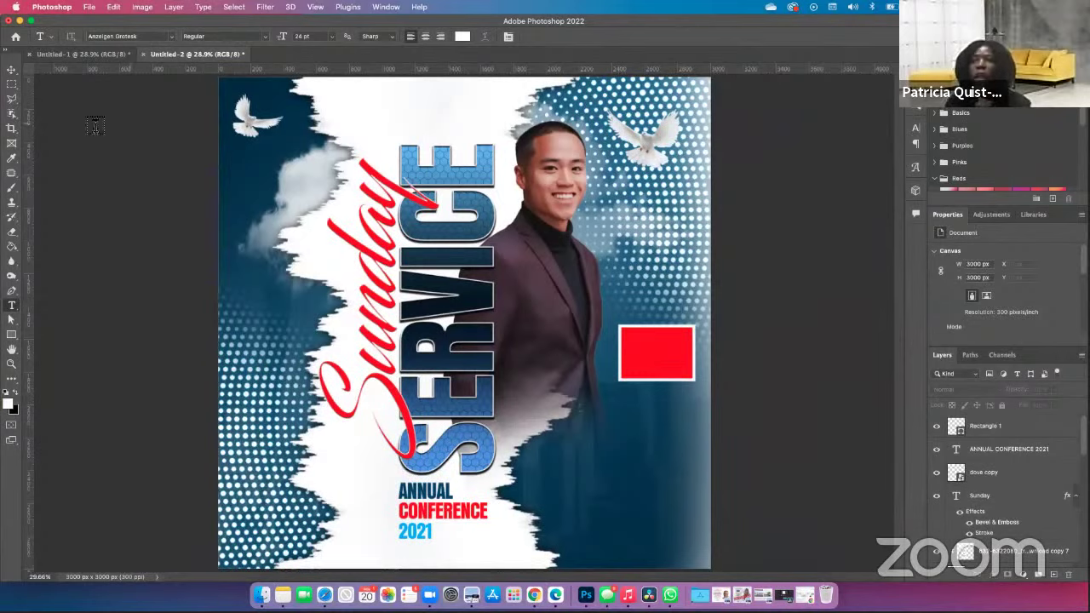
{"action": "left_click", "coordinate": [171, 36]}
{"action": "left_click", "coordinate": [224, 73]}
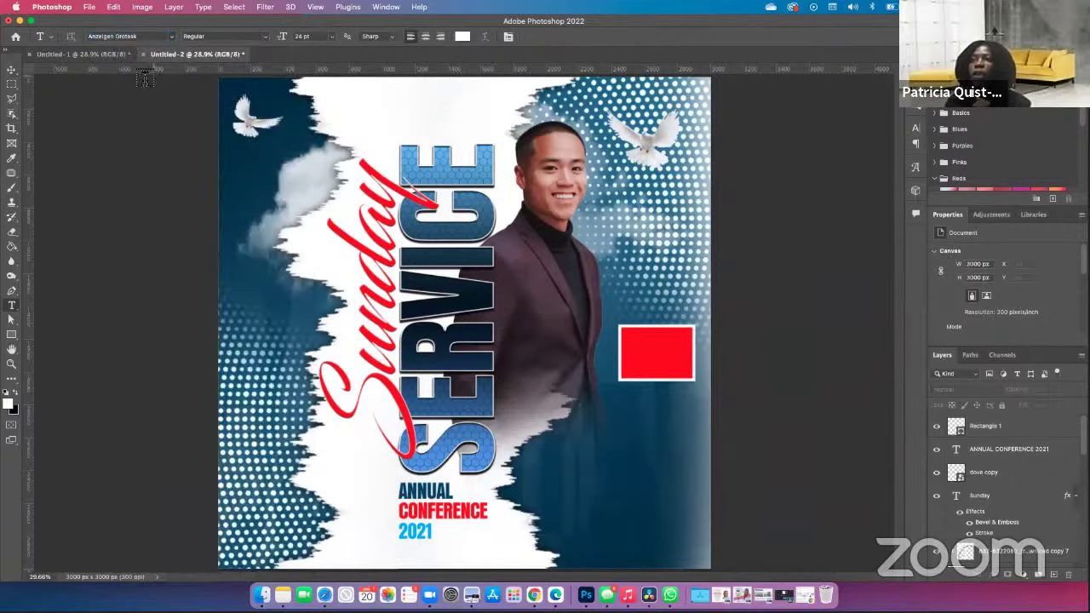
{"action": "left_click", "coordinate": [587, 462]}
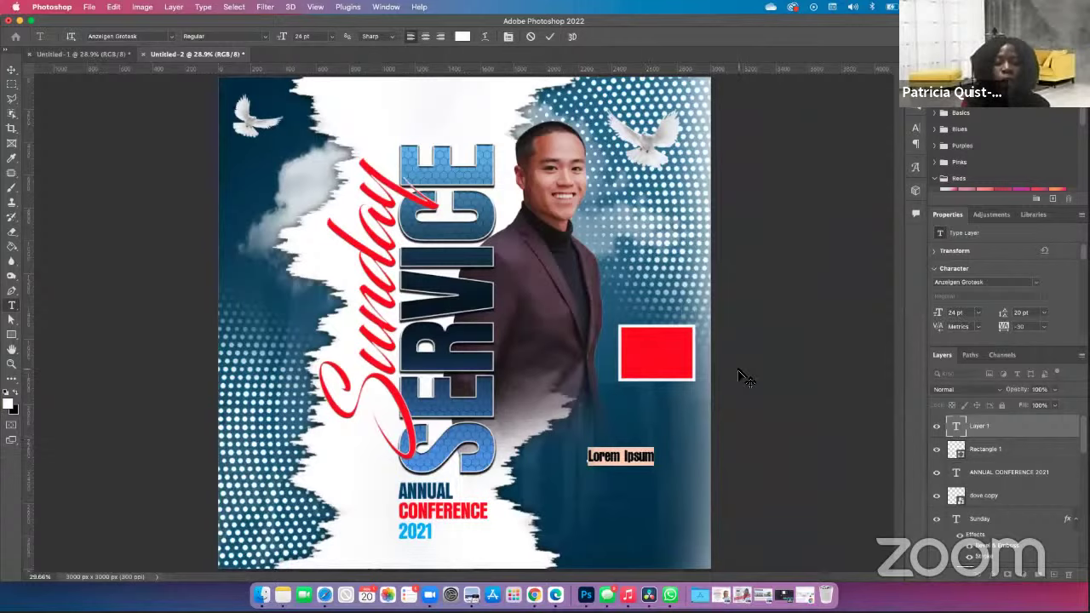
{"action": "type", "text": "27"}
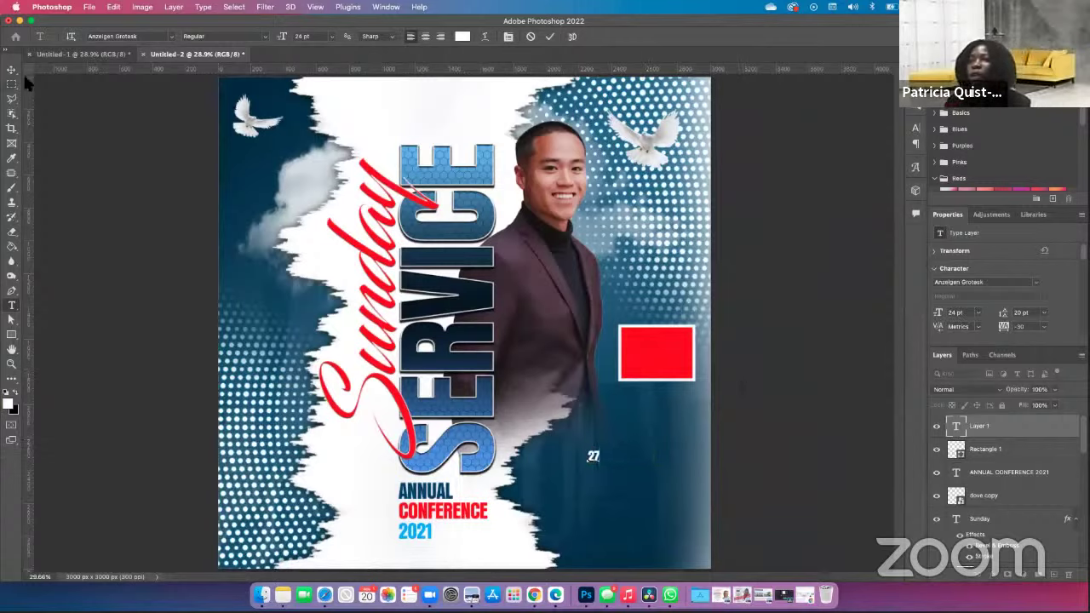
Enlarge the 27 to fill the red box, then reopen it for editing
{"action": "left_click", "coordinate": [11, 69]}
{"action": "left_click_drag", "start_coordinate": [601, 450], "coordinate": [640, 361]}
{"action": "key", "text": "Return"}
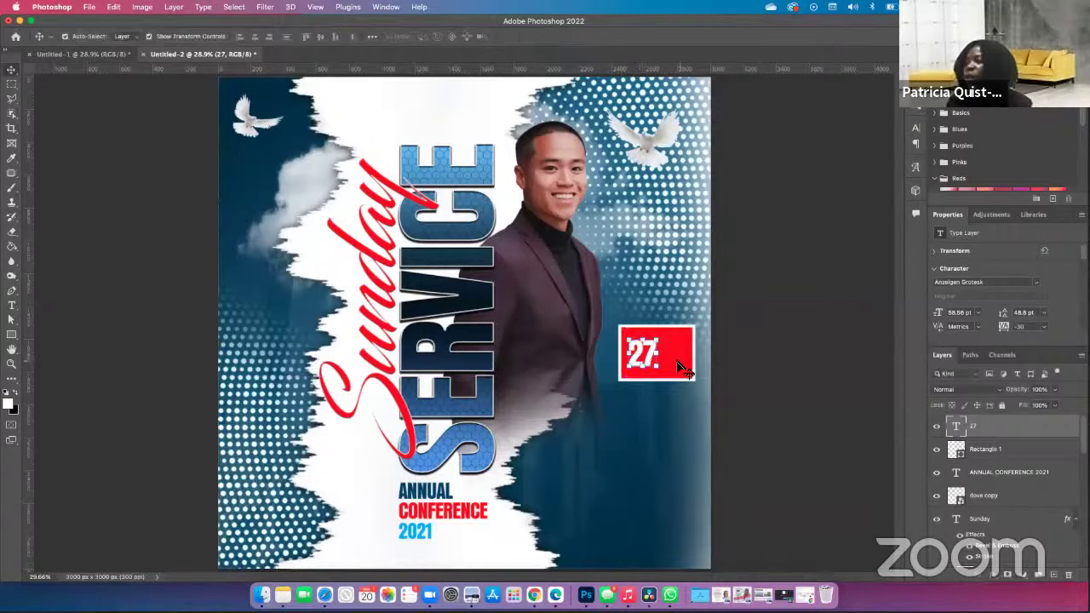
{"action": "key", "text": "super+t"}
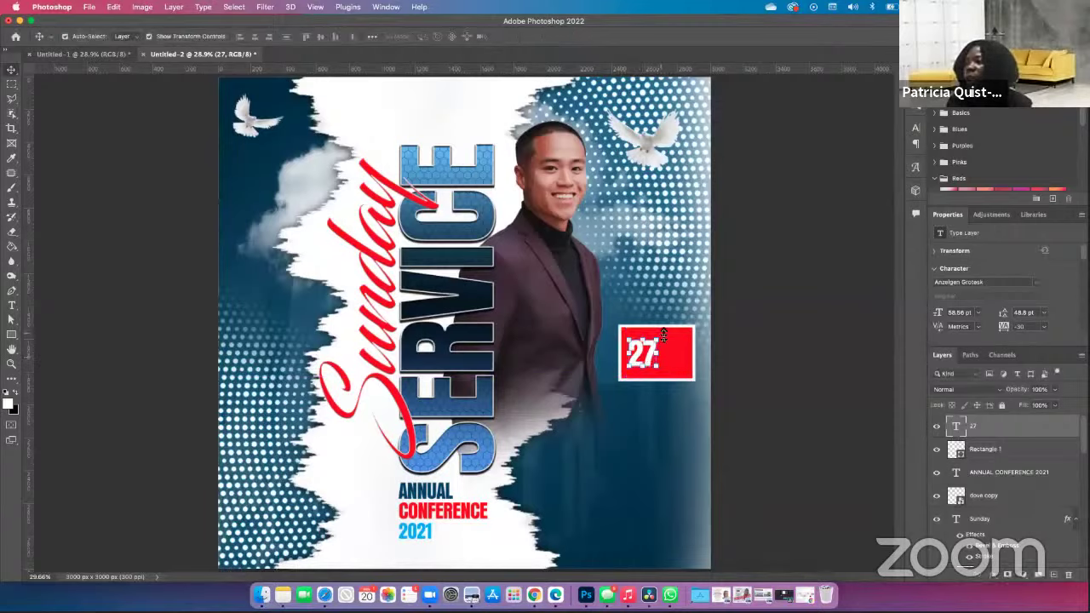
{"action": "mouse_move", "coordinate": [660, 339]}
{"action": "left_mouse_down"}
{"action": "mouse_move", "coordinate": [669, 329]}
{"action": "mouse_move", "coordinate": [651, 359]}
{"action": "left_mouse_up"}
{"action": "key", "text": "Return"}
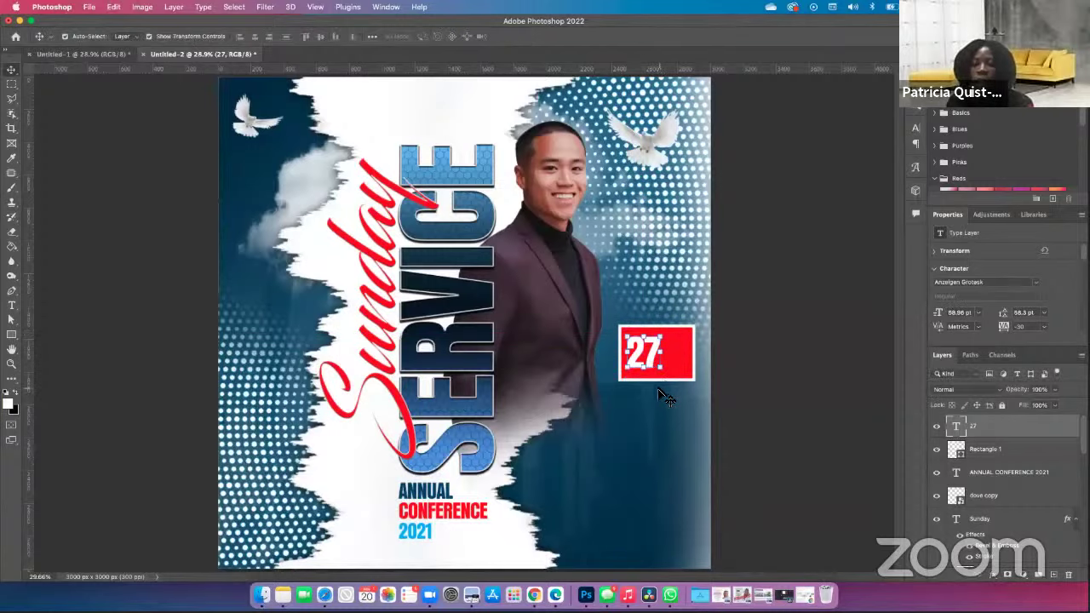
{"action": "scroll", "coordinate": [672, 377], "scroll_direction": "up", "scroll_amount": 3}
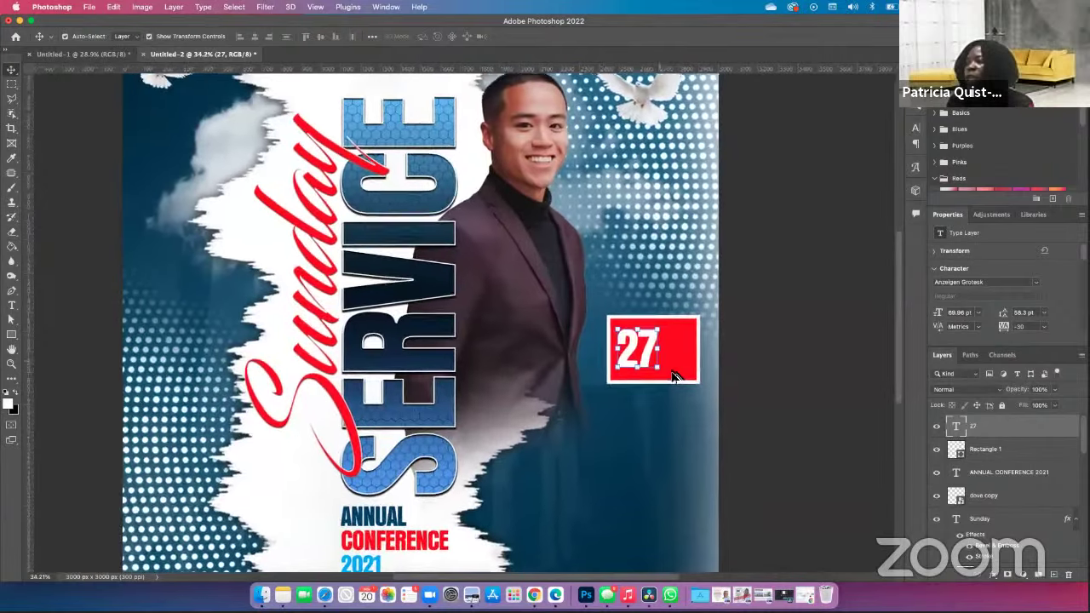
{"action": "scroll", "coordinate": [673, 377], "scroll_direction": "up", "scroll_amount": 4}
{"action": "double_click", "coordinate": [654, 362]}
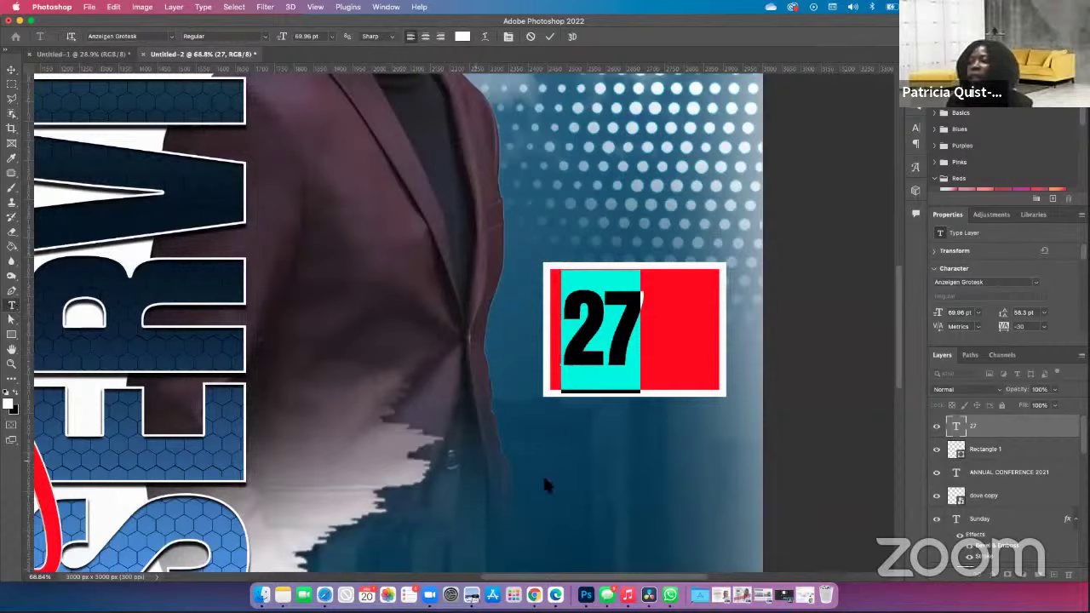
Commit the 27 and delete the Lorem Ipsum placeholder text layer
{"action": "left_click", "coordinate": [12, 306]}
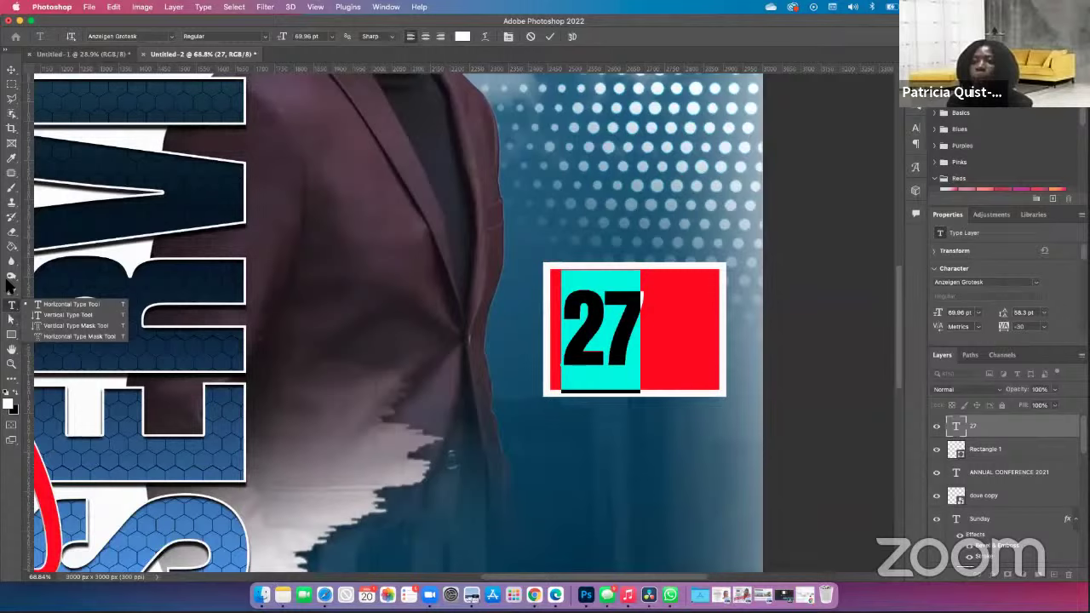
{"action": "left_click", "coordinate": [10, 305]}
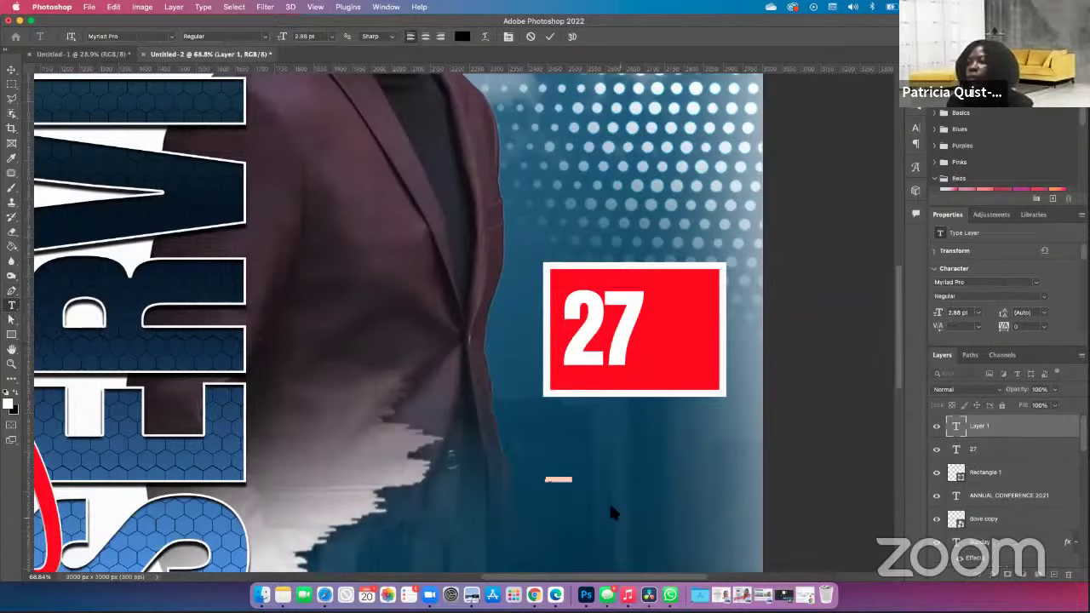
{"action": "key", "text": "Escape"}
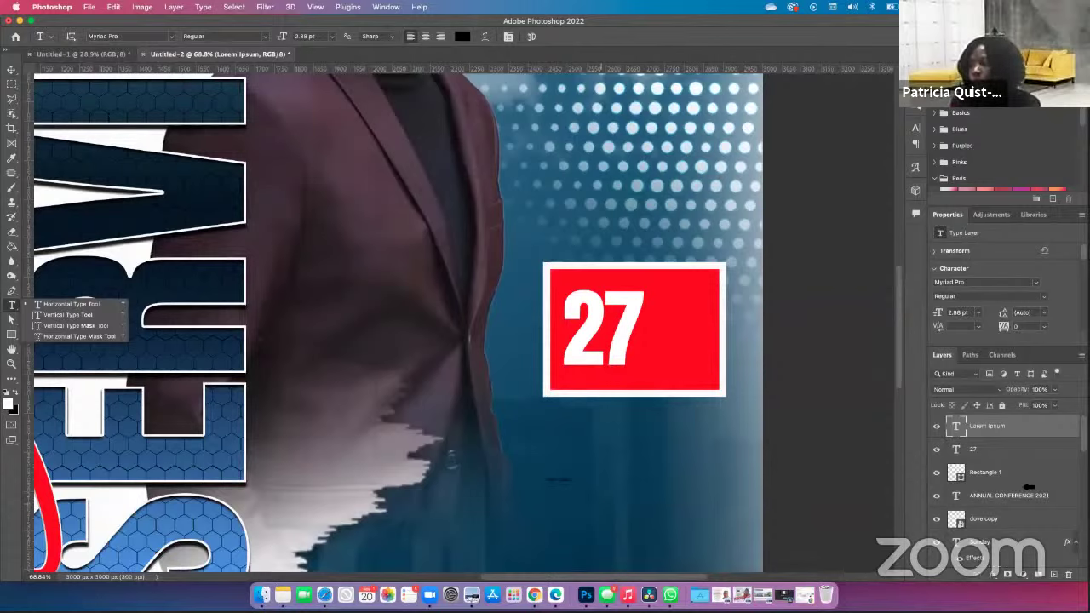
{"action": "left_click", "coordinate": [1037, 428]}
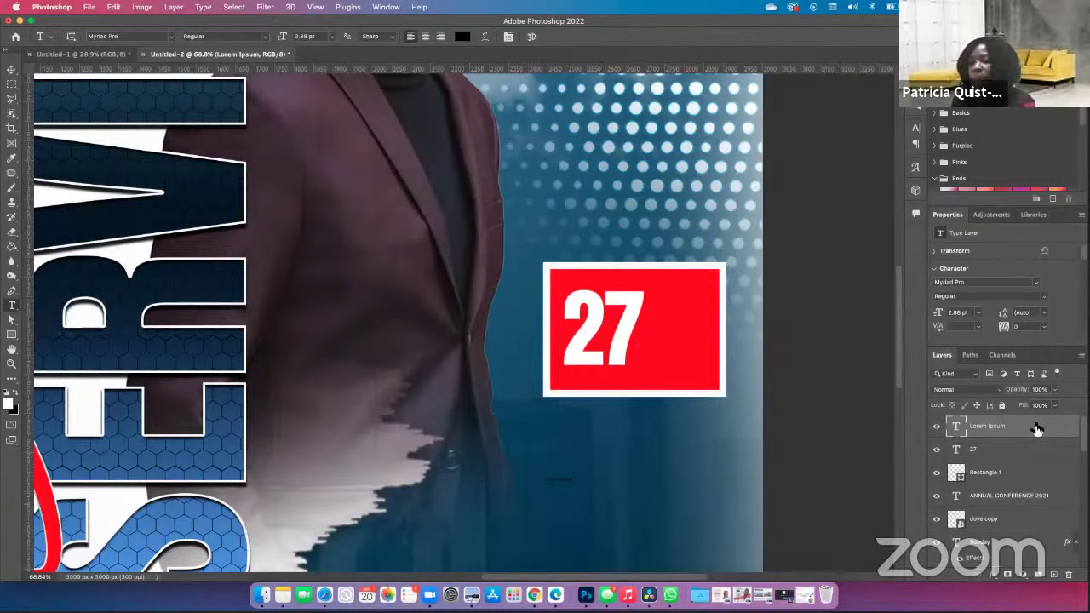
{"action": "key", "text": "Delete"}
Add a 'DEC' label in Myriad Pro at the top right of the 27
{"action": "left_click", "coordinate": [630, 451]}
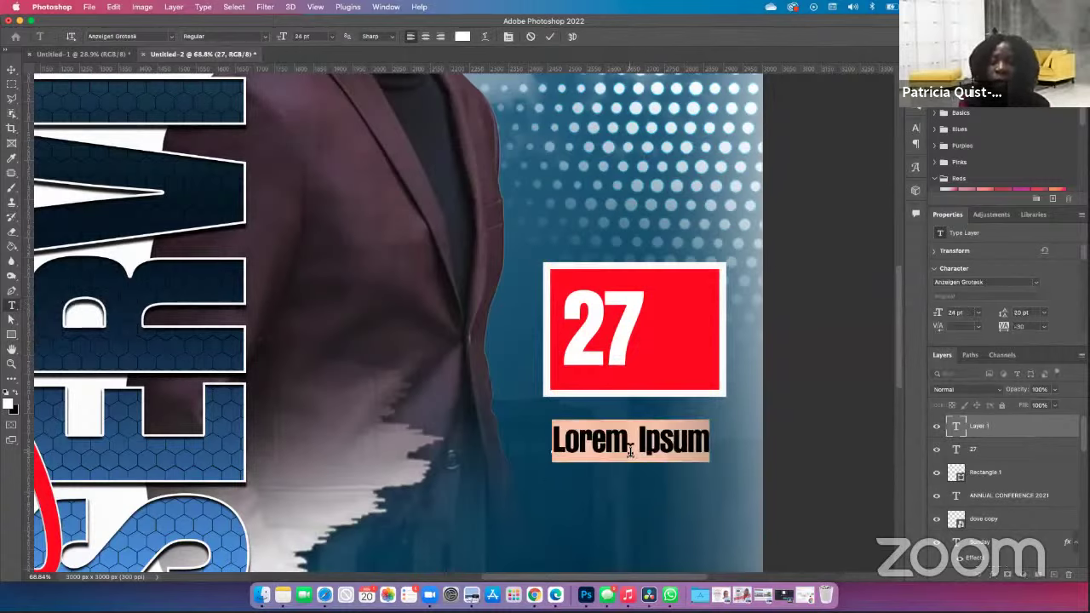
{"action": "type", "text": "DEC"}
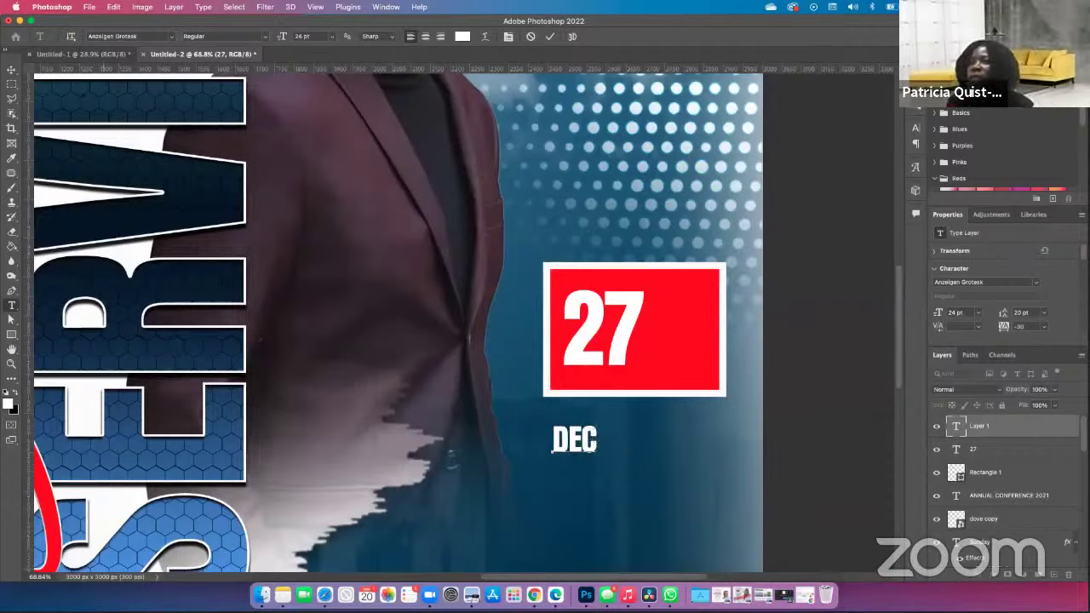
{"action": "left_click", "coordinate": [11, 70]}
{"action": "left_click_drag", "start_coordinate": [578, 440], "coordinate": [669, 308]}
{"action": "double_click", "coordinate": [669, 308]}
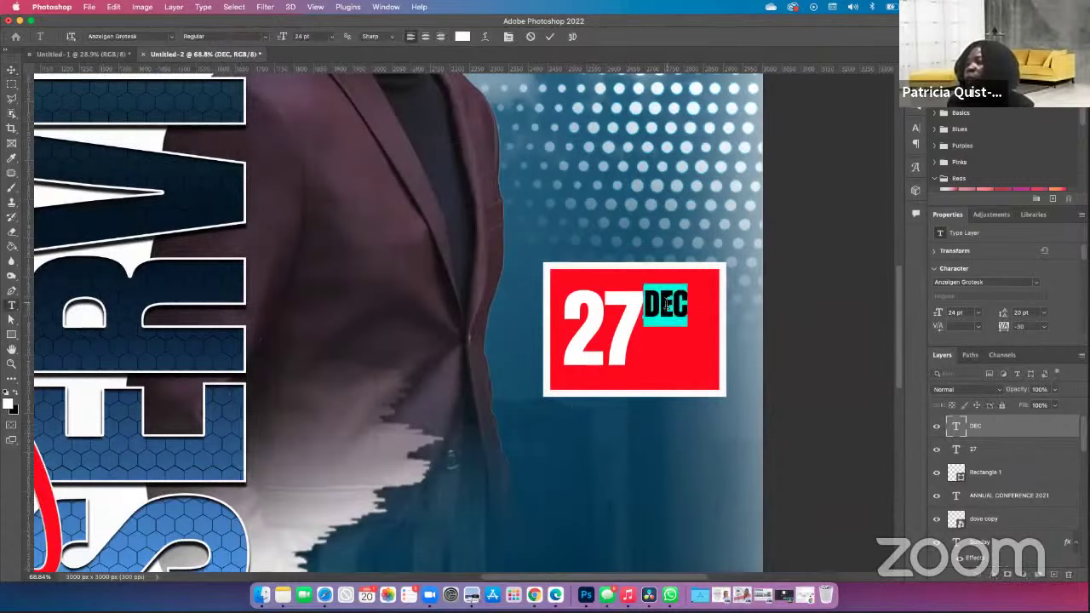
{"action": "left_click", "coordinate": [171, 37]}
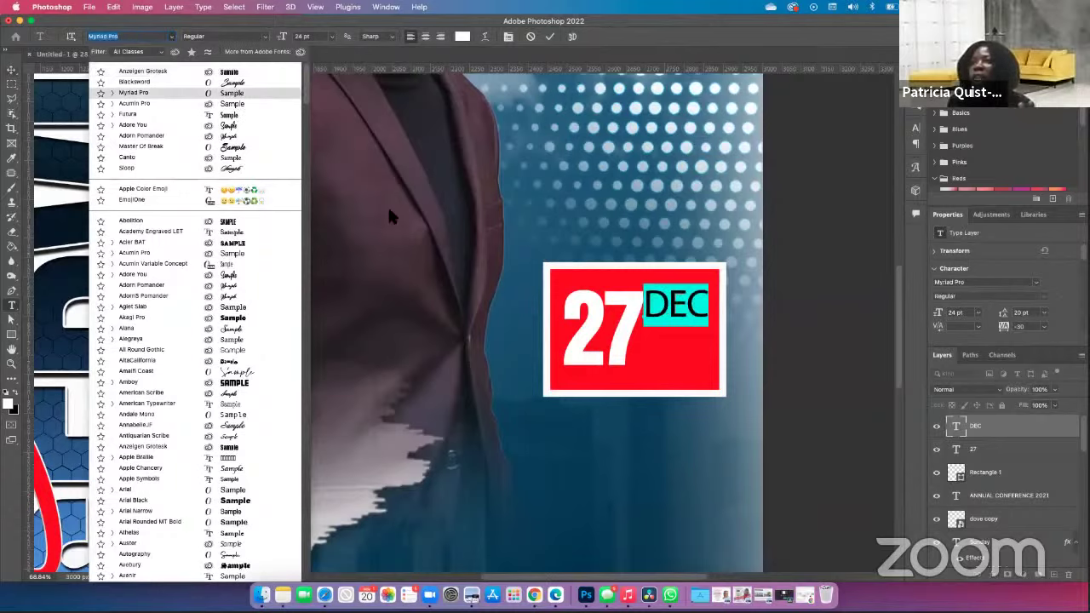
{"action": "left_click", "coordinate": [13, 73]}
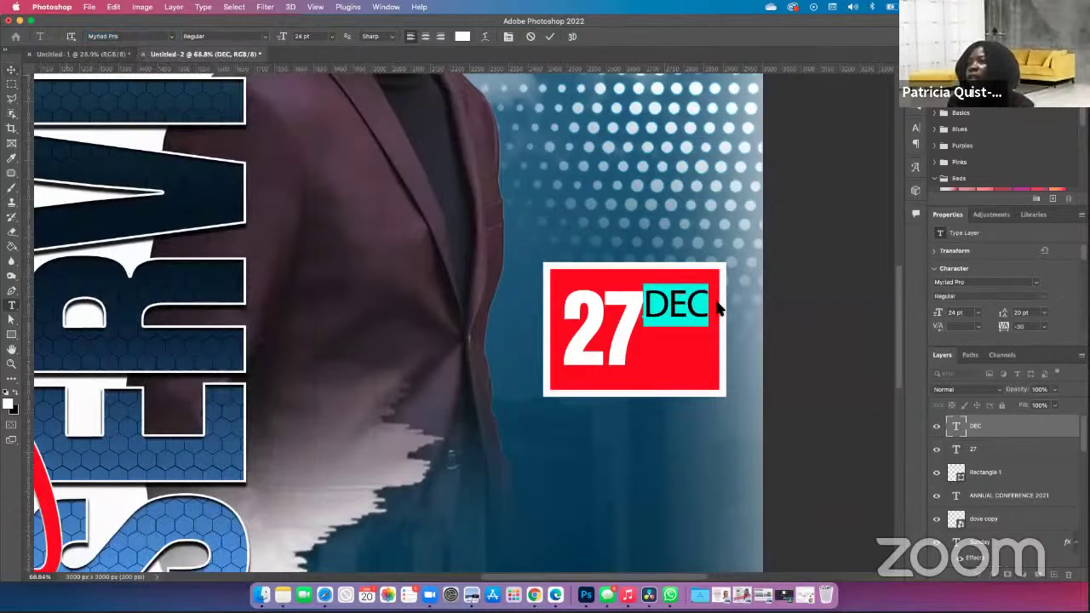
{"action": "left_click", "coordinate": [11, 69]}
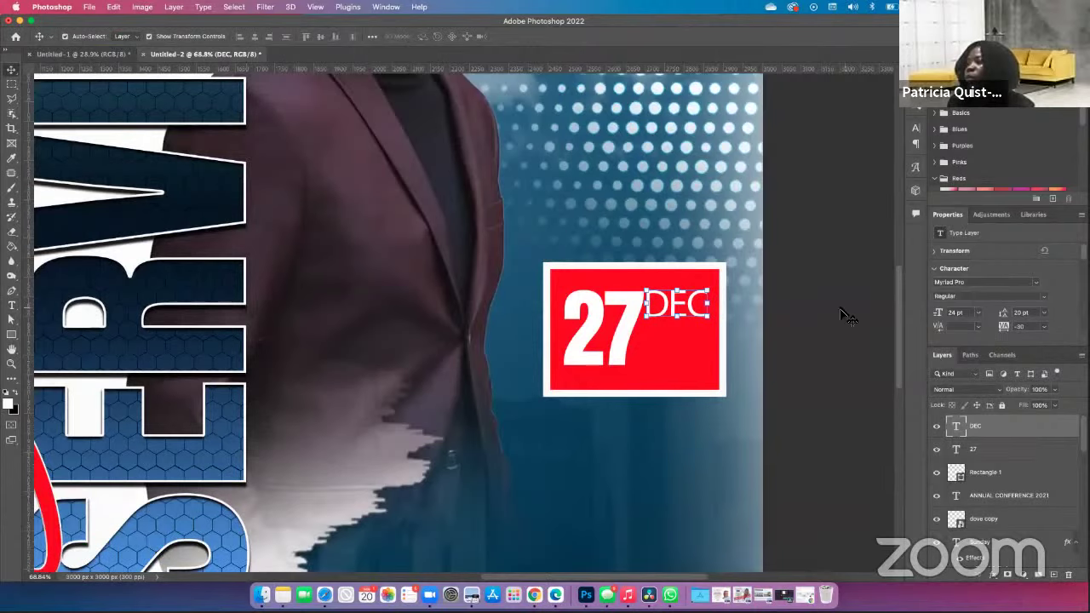
{"action": "left_click_drag", "start_coordinate": [679, 310], "coordinate": [680, 294]}
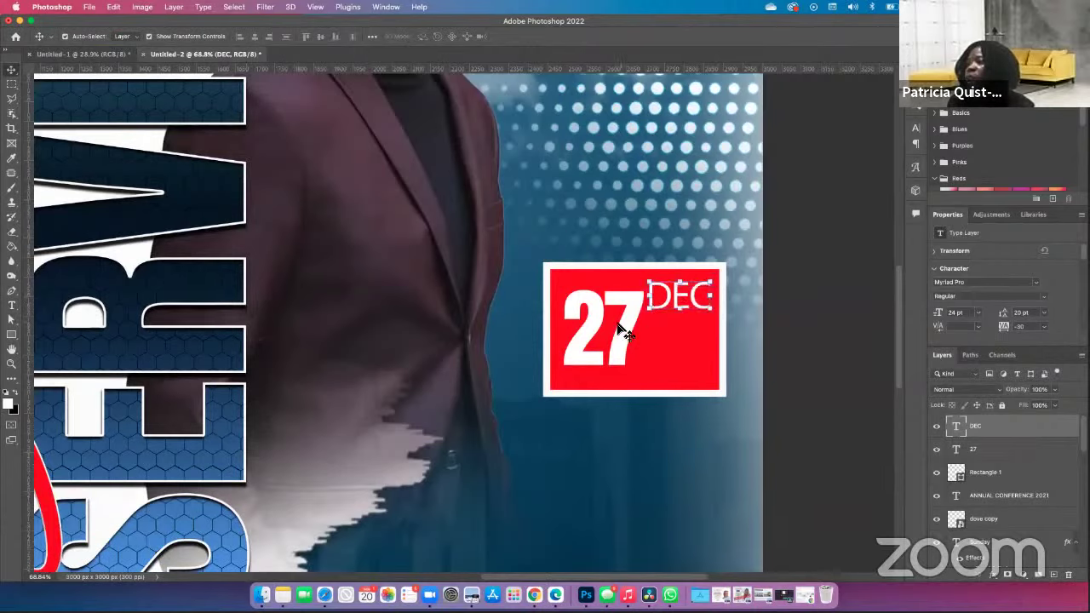
Nudge the 27 up slightly and duplicate the DEC layer
{"action": "left_click", "coordinate": [620, 330]}
{"action": "double_click", "coordinate": [621, 330]}
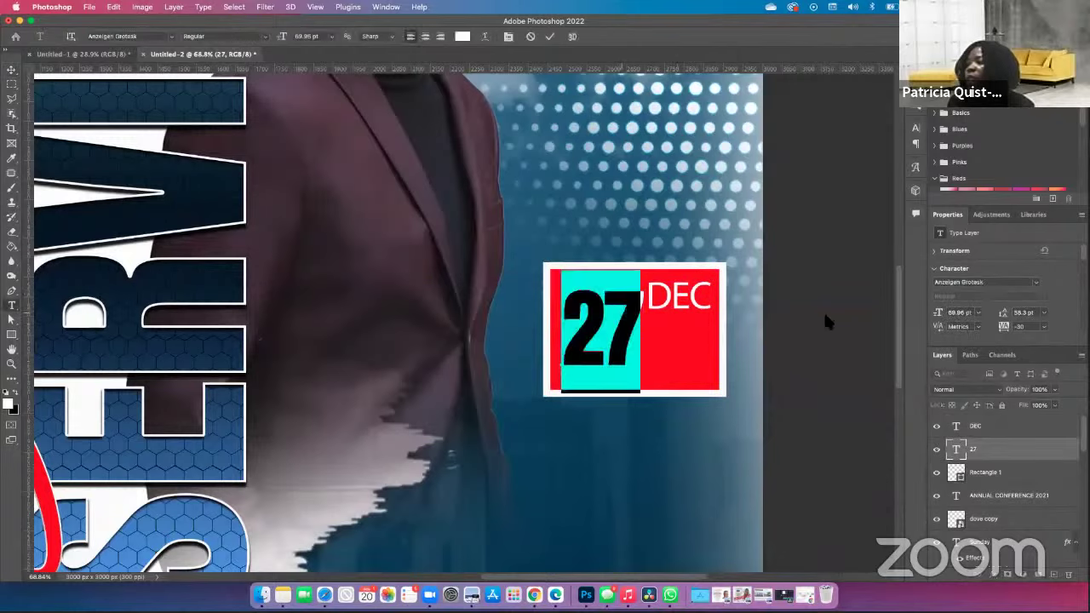
{"action": "key", "text": "Escape"}
{"action": "left_click", "coordinate": [11, 83]}
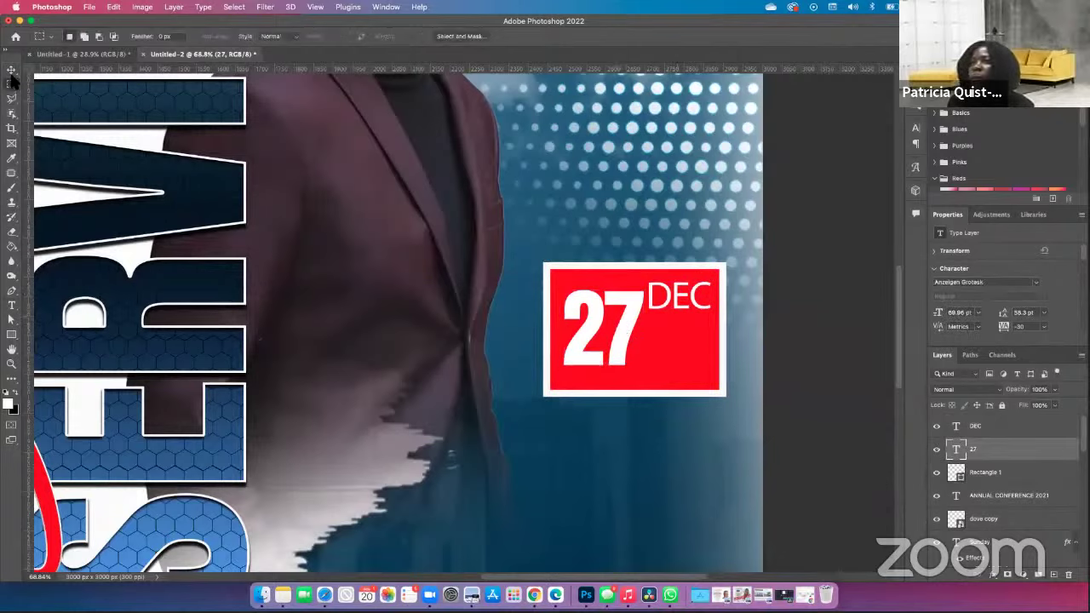
{"action": "left_click", "coordinate": [11, 69]}
{"action": "key", "text": "Up"}
{"action": "key", "text": "Up"}
{"action": "key", "text": "Up"}
{"action": "key", "text": "Up"}
{"action": "key", "text": "Up"}
{"action": "key", "text": "Up"}
{"action": "key", "text": "Up"}
{"action": "key", "text": "Up"}
{"action": "key", "text": "Up"}
{"action": "key", "text": "Up"}
{"action": "key", "text": "Up"}
{"action": "key", "text": "Up"}
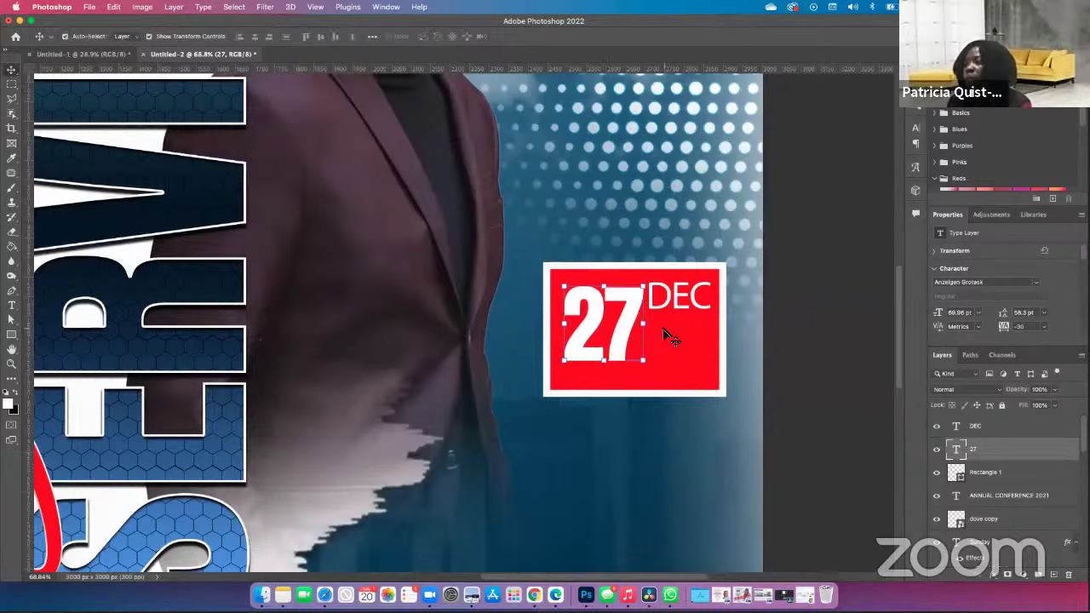
{"action": "left_click", "coordinate": [679, 302]}
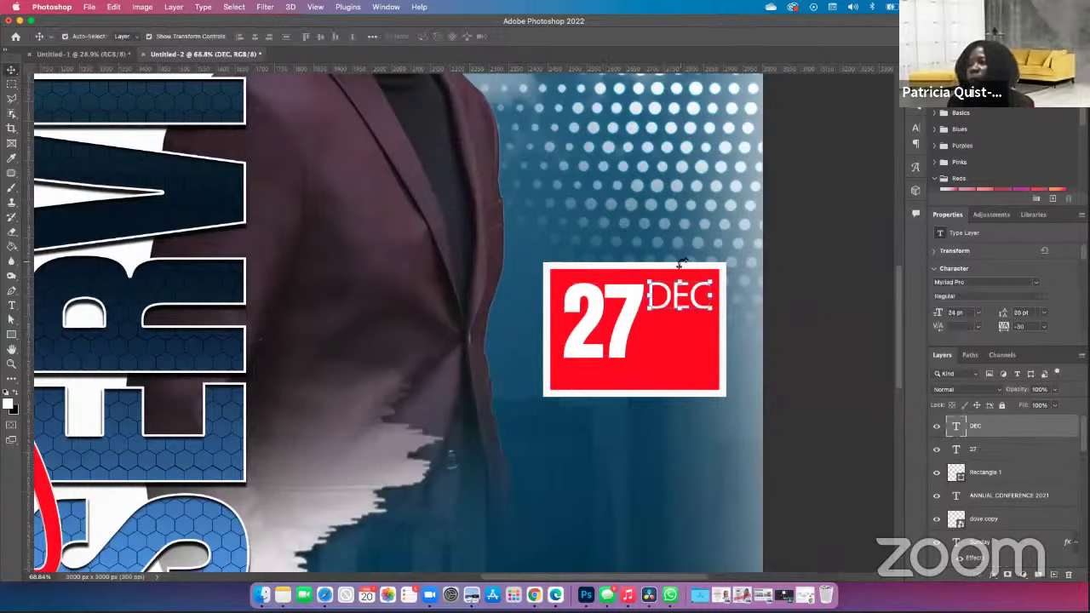
{"action": "left_click_drag", "start_coordinate": [663, 282], "coordinate": [664, 283]}
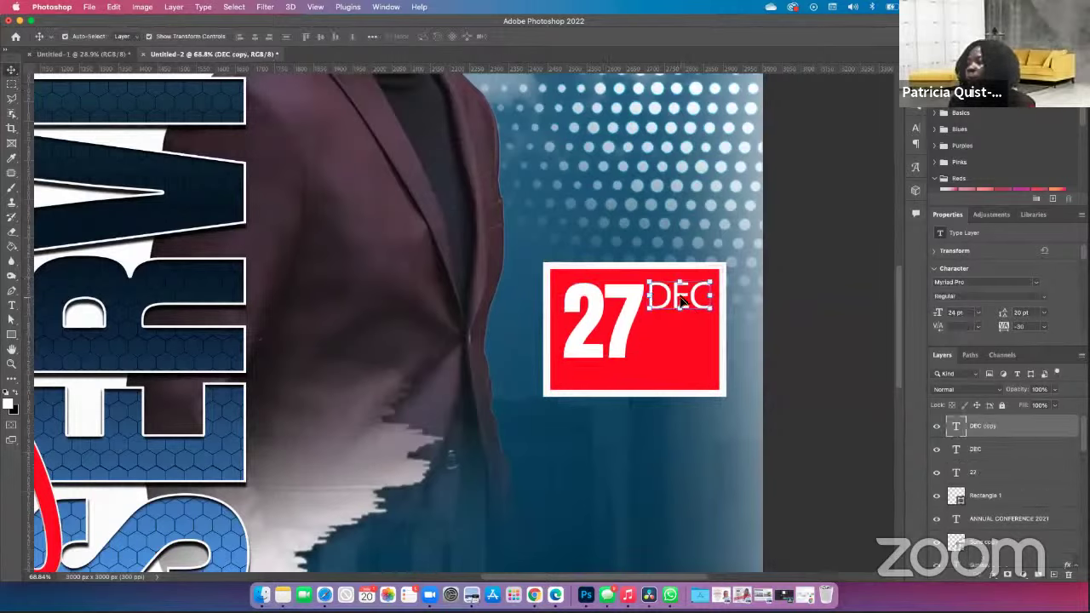
Move the DEC copy below the original and change it to '2021'
{"action": "key", "text": "shift+Down"}
{"action": "key", "text": "shift+Down"}
{"action": "key", "text": "shift+Down"}
{"action": "key", "text": "shift+Down"}
{"action": "key", "text": "shift+Down"}
{"action": "key", "text": "shift+Down"}
{"action": "key", "text": "shift+Down"}
{"action": "key", "text": "shift+Down"}
{"action": "double_click", "coordinate": [676, 345]}
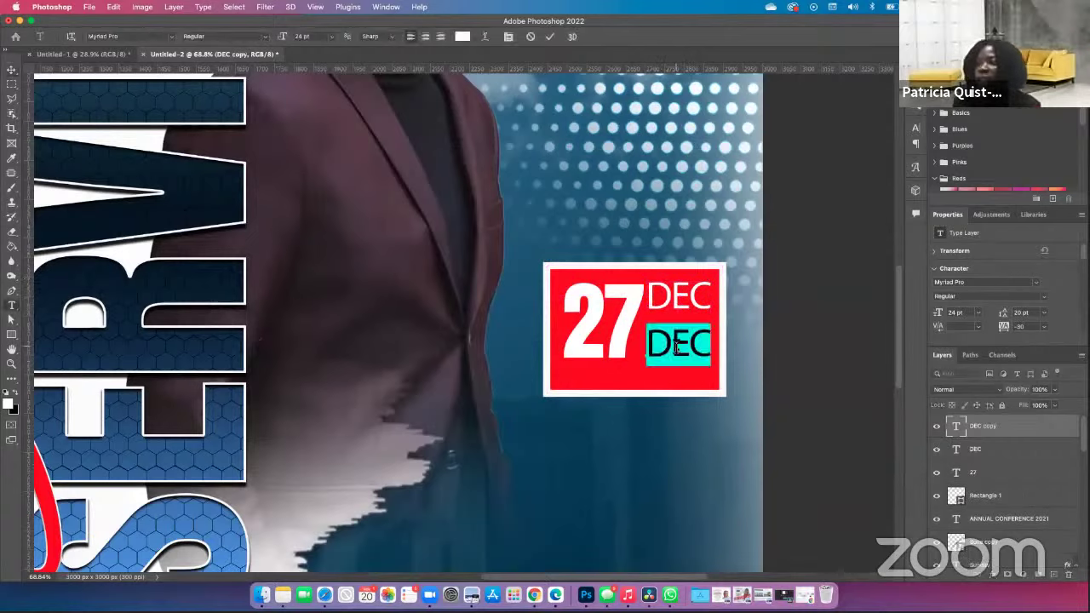
{"action": "type", "text": "2021"}
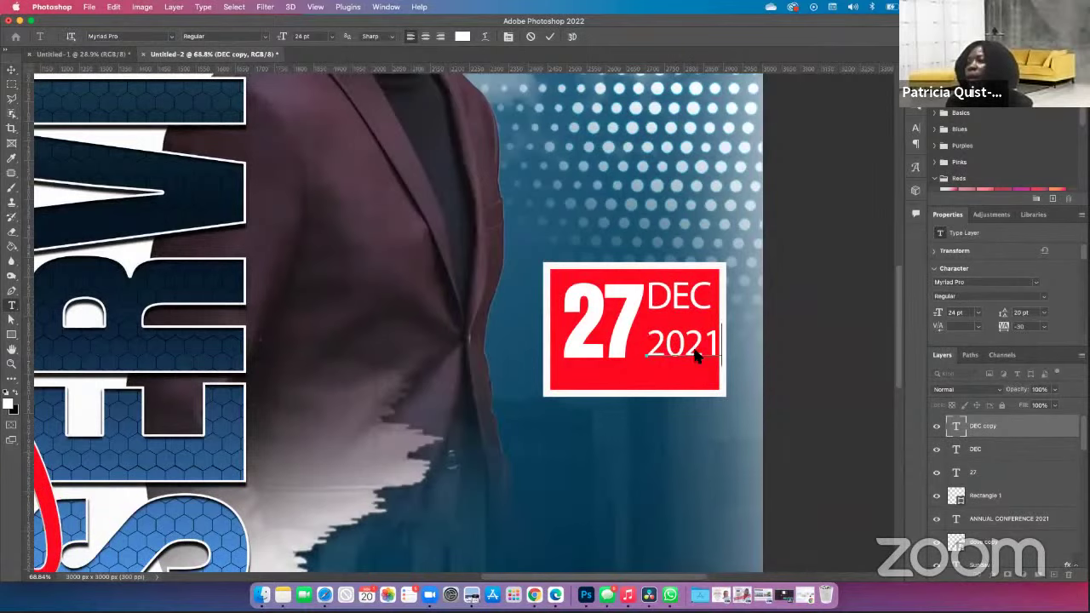
{"action": "key", "text": "Escape"}
{"action": "key", "text": "v"}
Widen the red date box to 516 px
{"action": "left_click", "coordinate": [717, 394]}
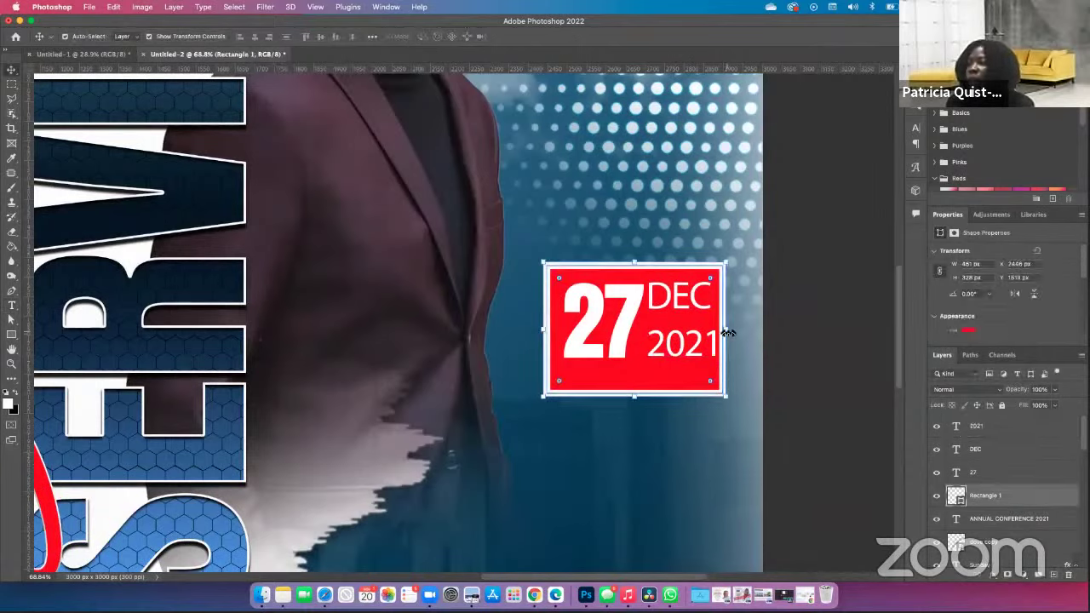
{"action": "left_click_drag", "start_coordinate": [727, 332], "coordinate": [748, 329]}
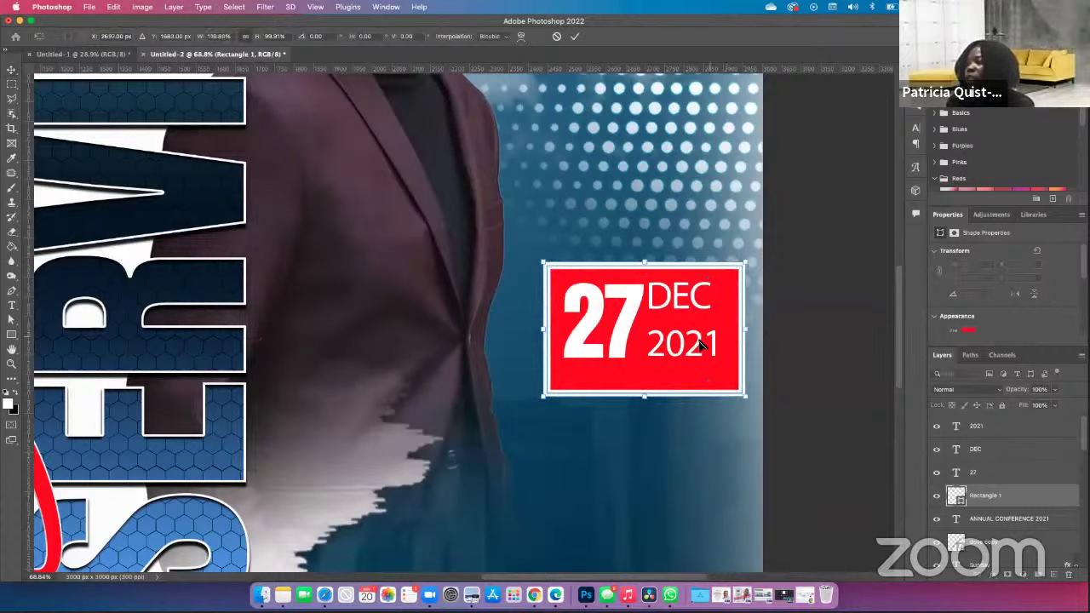
{"action": "key", "text": "Return"}
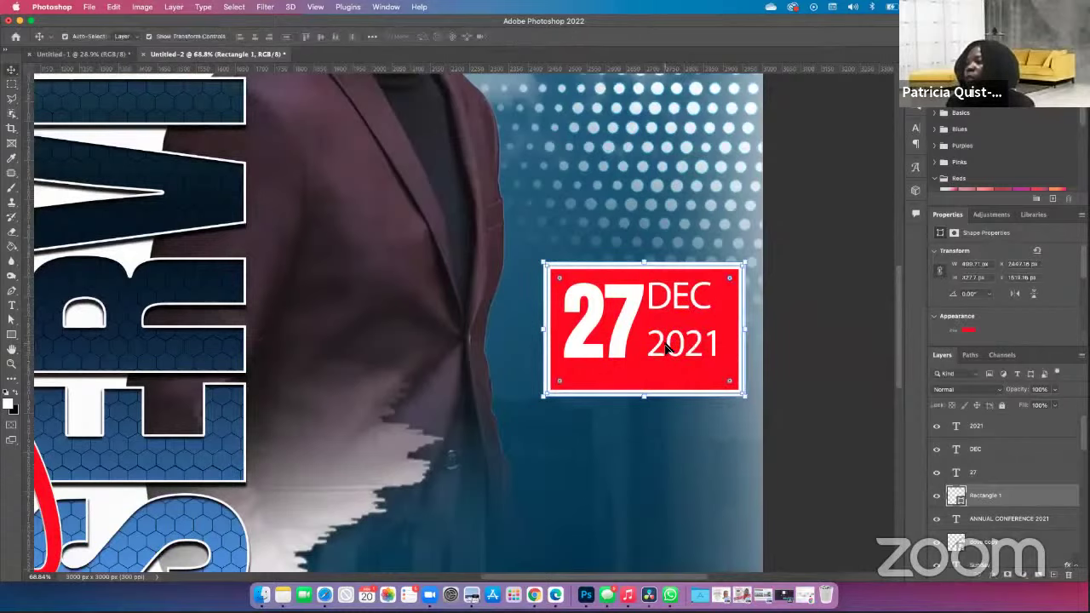
Scale DEC and 2021 together to 118.75% and move DEC closer to 2021
{"action": "left_click", "coordinate": [666, 347]}
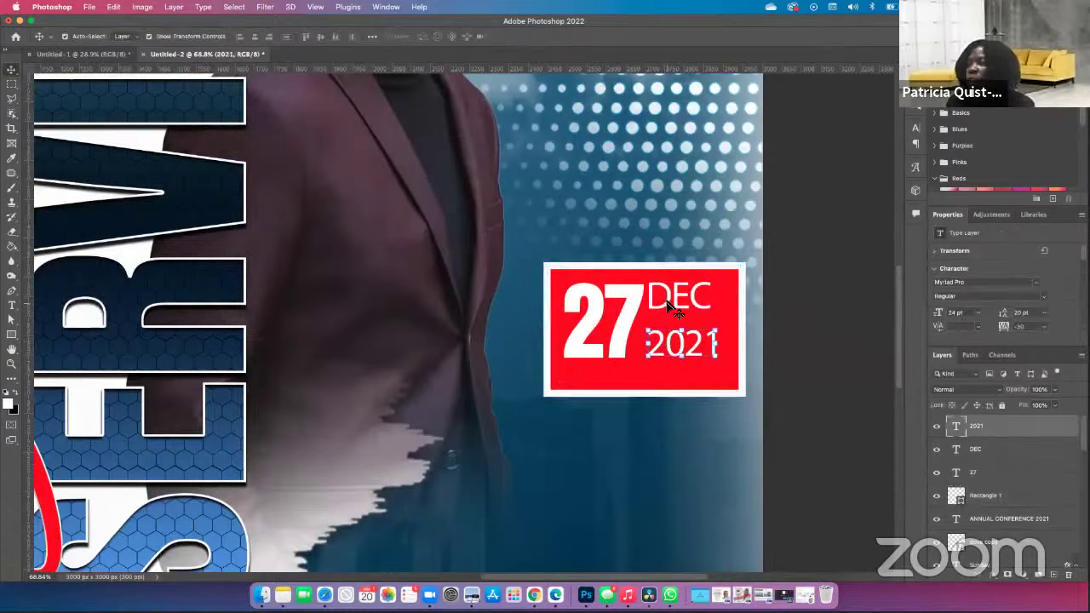
{"action": "left_click", "coordinate": [703, 306], "text": "shift"}
{"action": "left_click_drag", "start_coordinate": [719, 279], "coordinate": [753, 254]}
{"action": "key", "text": "Return"}
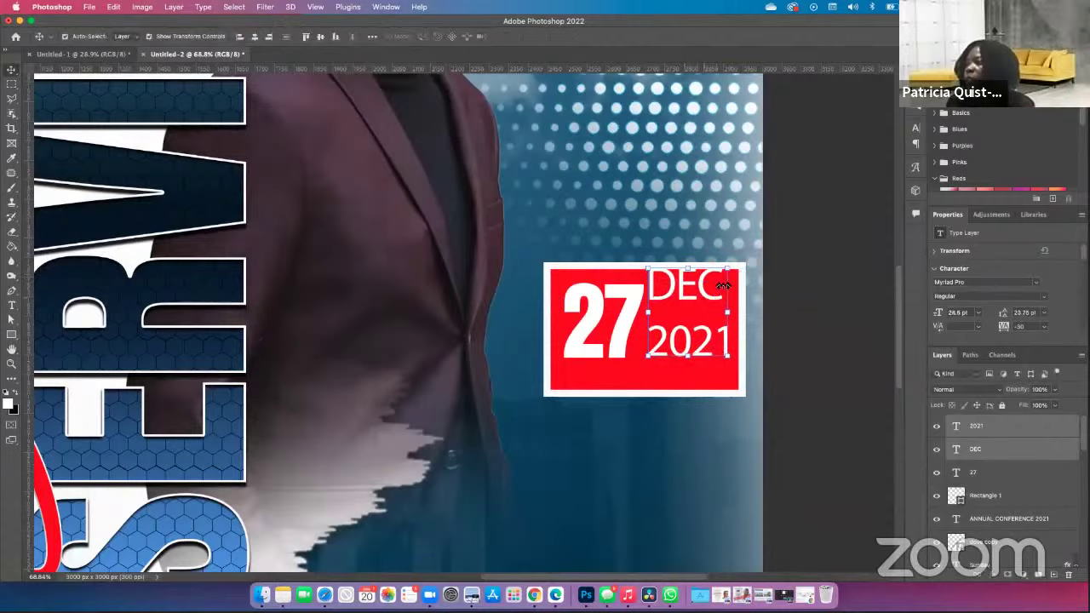
{"action": "left_click", "coordinate": [685, 286]}
{"action": "left_click_drag", "start_coordinate": [685, 287], "coordinate": [686, 301]}
Shorten the red date box from the bottom to fit the text
{"action": "left_click", "coordinate": [834, 369]}
{"action": "left_click", "coordinate": [645, 397]}
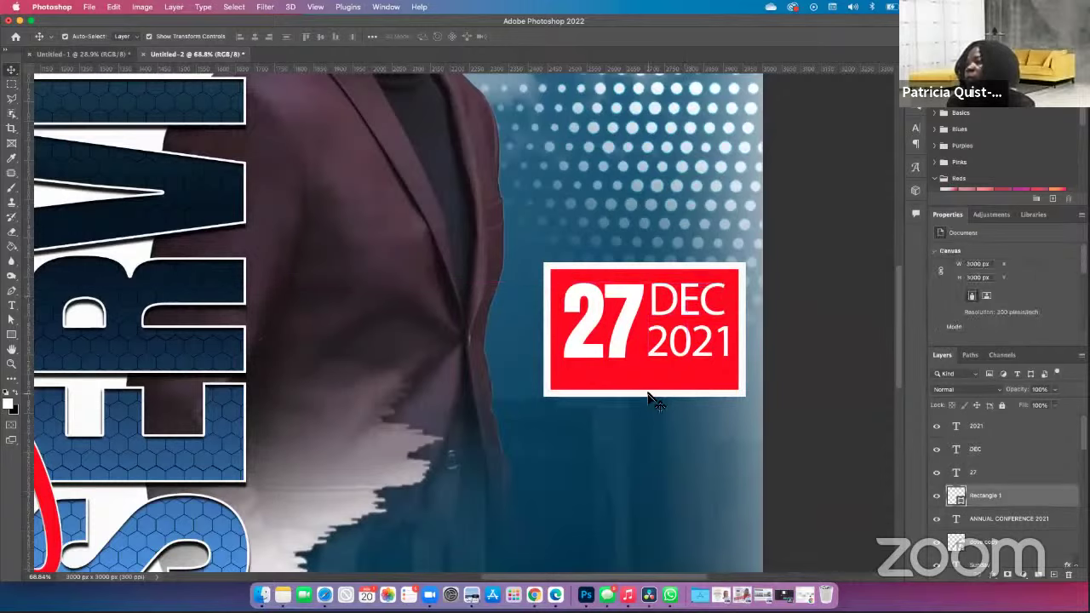
{"action": "left_click_drag", "start_coordinate": [640, 399], "coordinate": [651, 376]}
{"action": "key", "text": "Return"}
{"action": "left_click", "coordinate": [873, 394]}
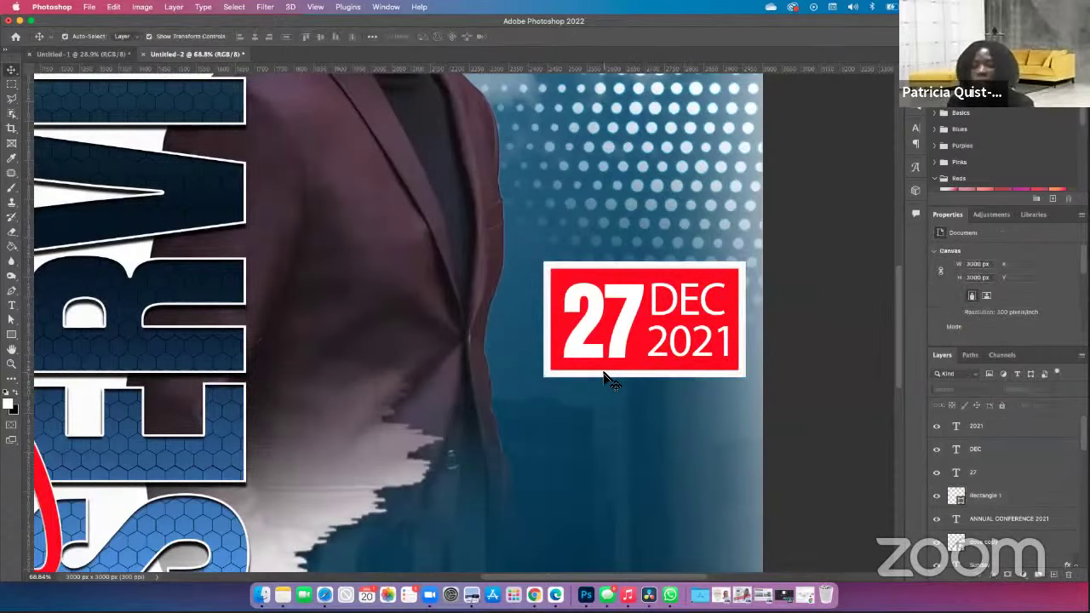
Type 'STARTS AT' below the red date box
{"action": "scroll", "coordinate": [565, 374], "scroll_direction": "down", "scroll_amount": 1}
{"action": "scroll", "coordinate": [561, 378], "scroll_direction": "down", "scroll_amount": 6}
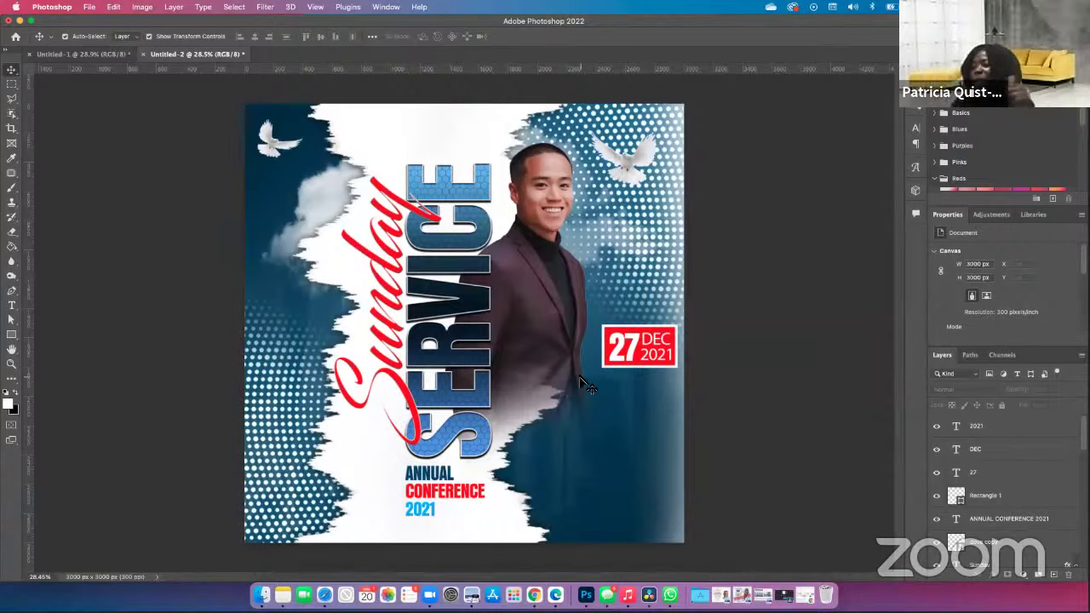
{"action": "left_click", "coordinate": [11, 305]}
{"action": "left_click", "coordinate": [619, 399]}
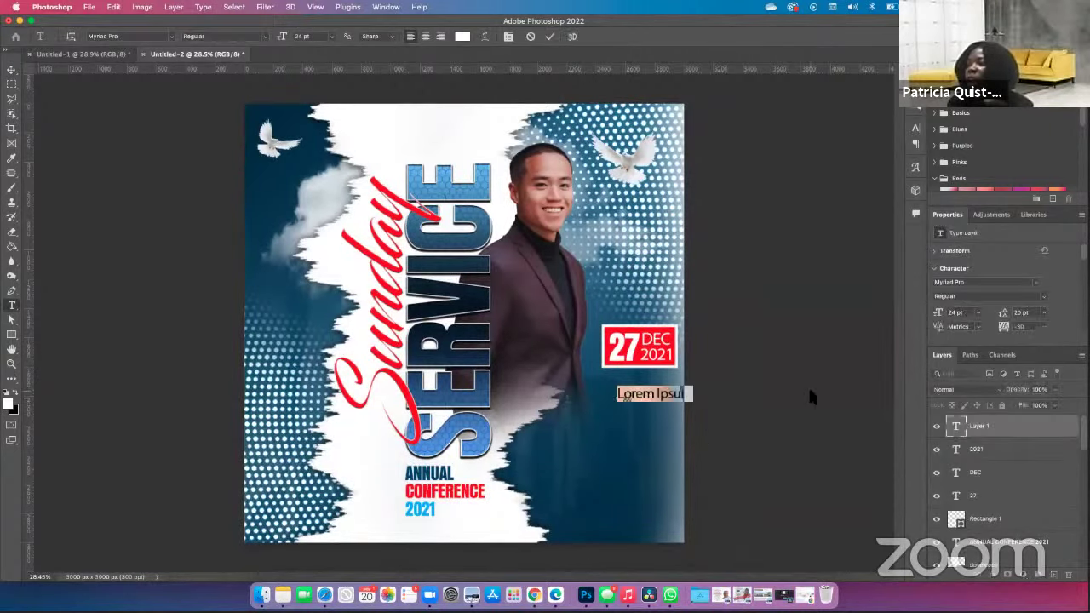
{"action": "type", "text": "START"}
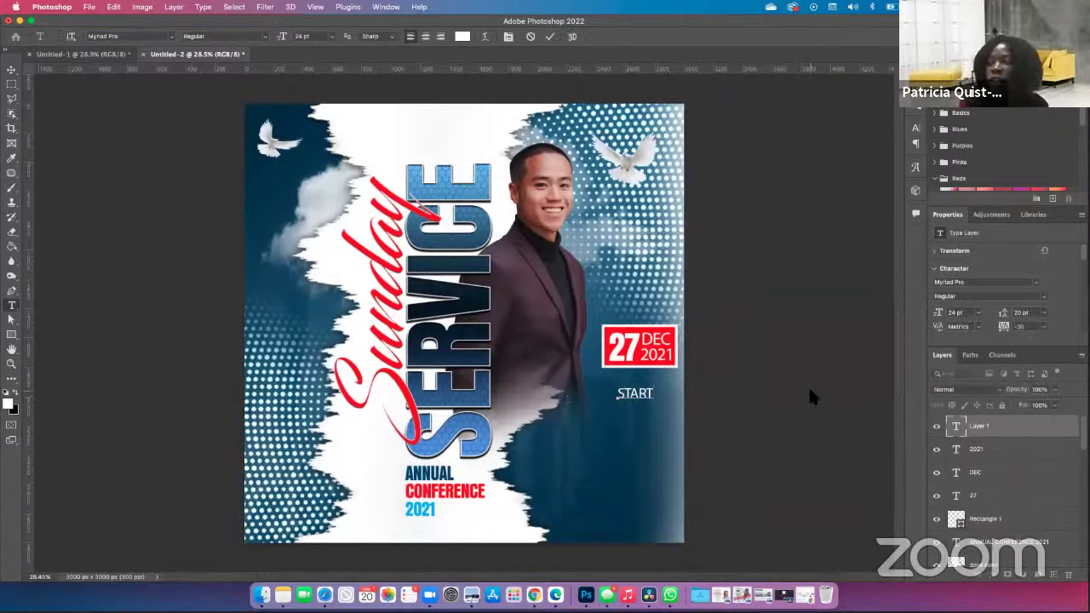
{"action": "type", "text": "S AT"}
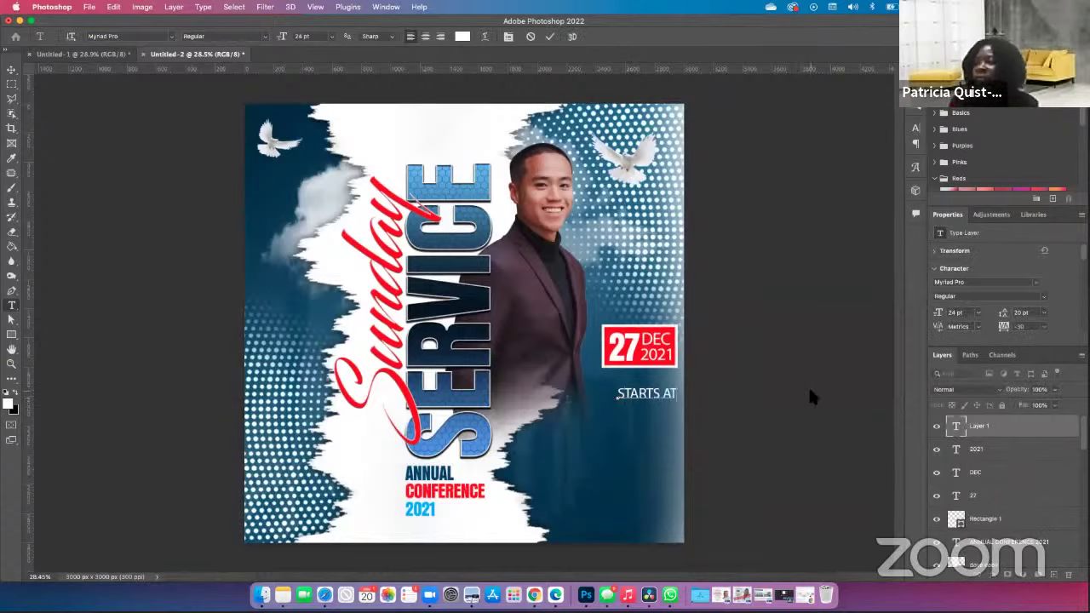
{"action": "left_click", "coordinate": [11, 74]}
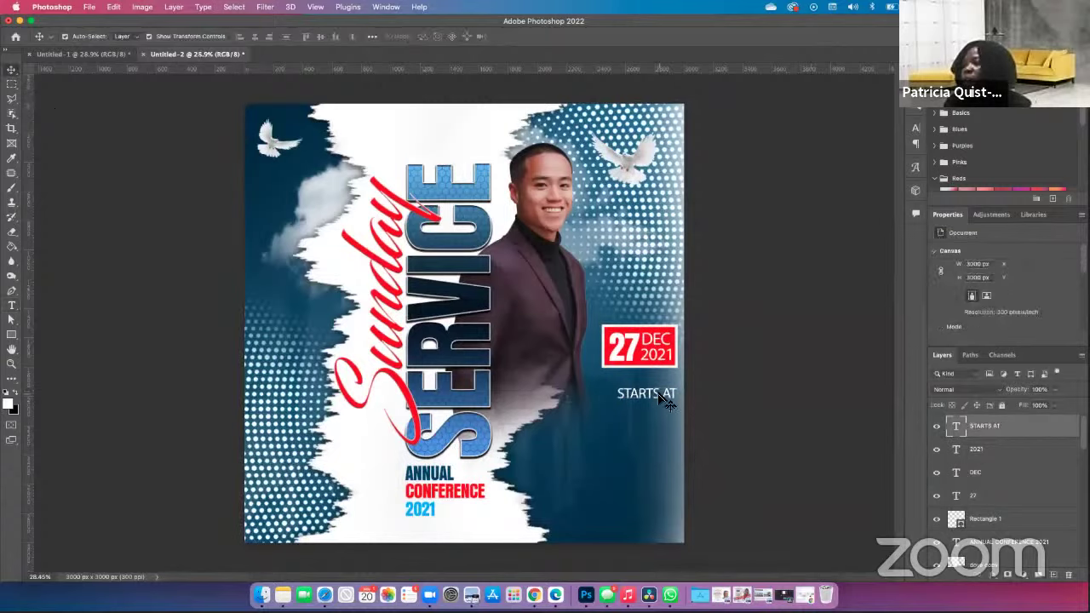
Set the STARTS AT text to Futura Condensed Medium
{"action": "double_click", "coordinate": [658, 395]}
{"action": "left_click", "coordinate": [173, 37]}
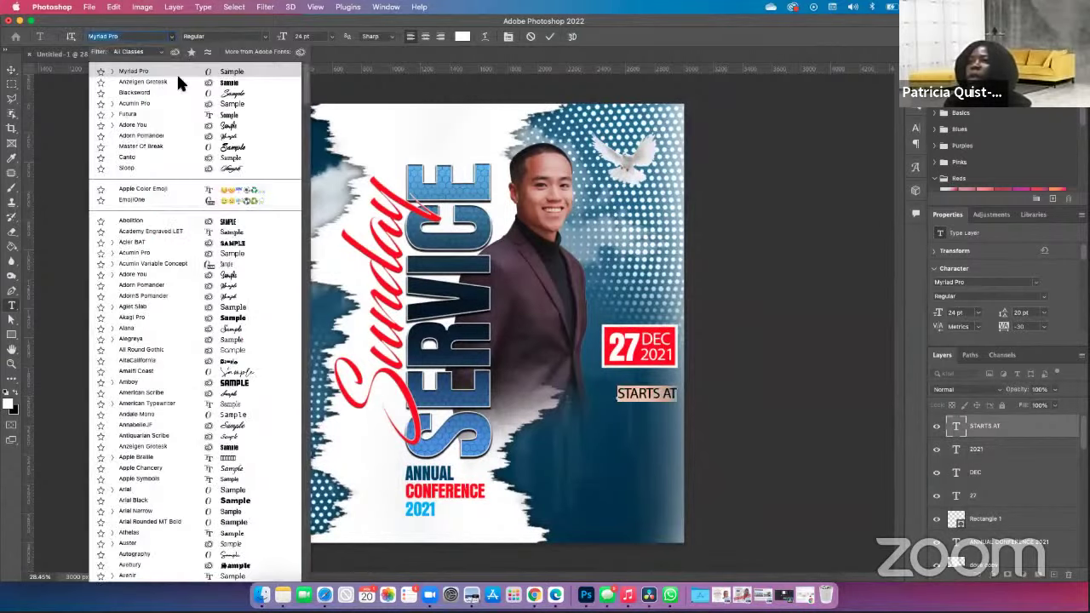
{"action": "left_click", "coordinate": [228, 116]}
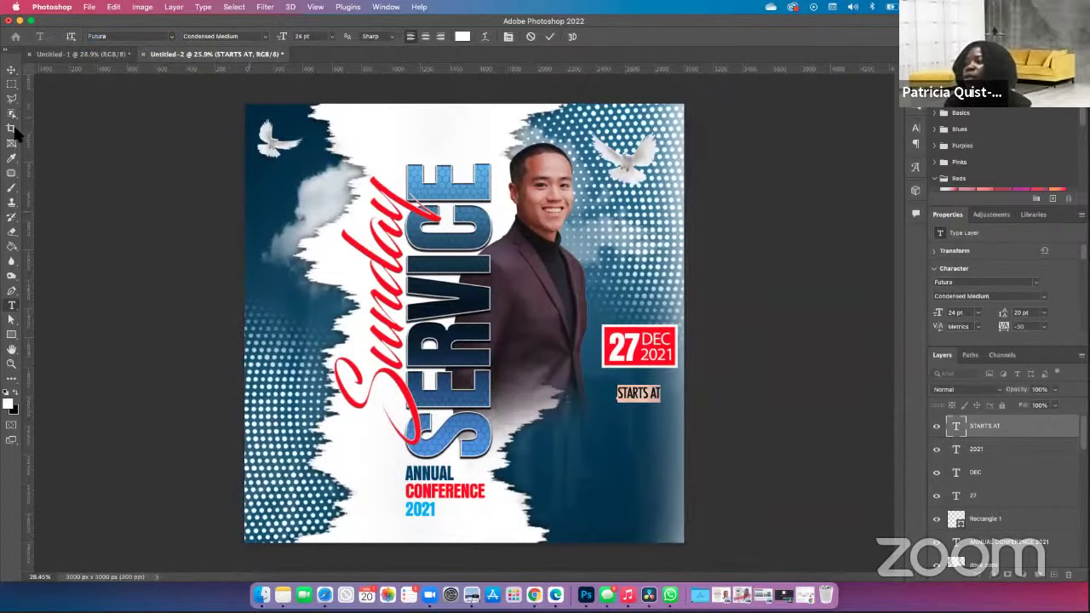
{"action": "left_click", "coordinate": [11, 69]}
{"action": "left_click", "coordinate": [713, 420]}
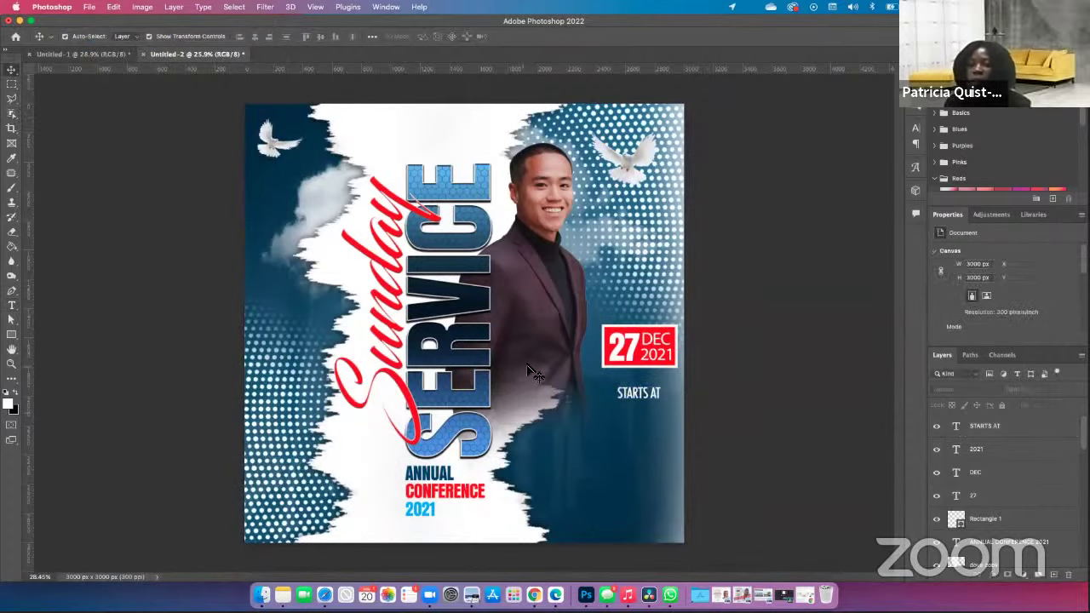
Move STARTS AT up under the date box and enlarge it about 125%
{"action": "scroll", "coordinate": [657, 400], "scroll_direction": "up", "scroll_amount": 2}
{"action": "scroll", "coordinate": [660, 402], "scroll_direction": "up", "scroll_amount": 10}
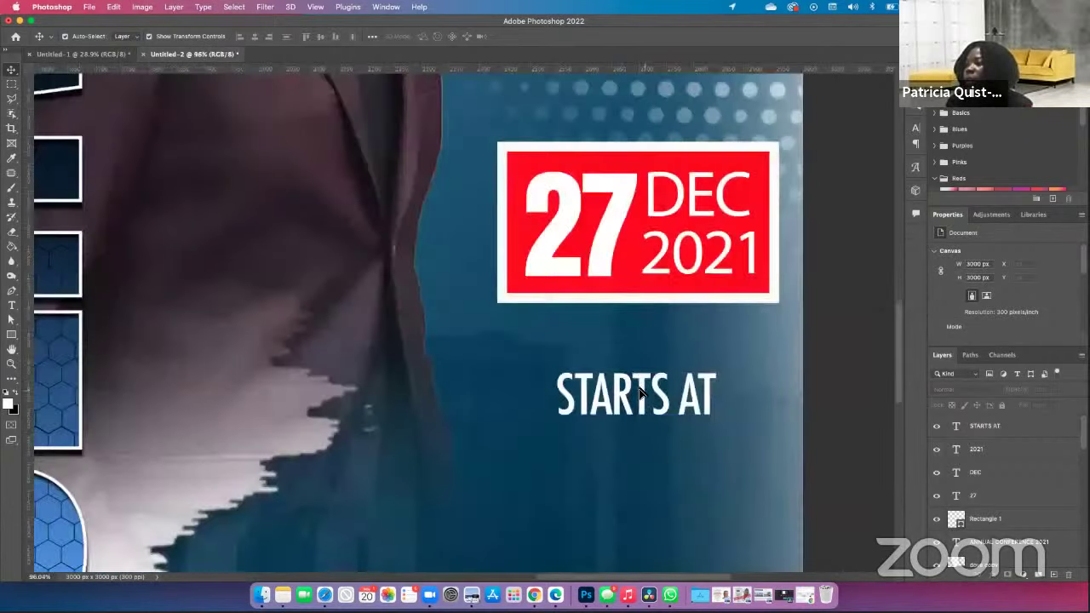
{"action": "left_click_drag", "start_coordinate": [709, 385], "coordinate": [631, 349]}
{"action": "left_click_drag", "start_coordinate": [708, 378], "coordinate": [745, 399]}
{"action": "left_click_drag", "start_coordinate": [673, 368], "coordinate": [665, 370]}
{"action": "key", "text": "Return"}
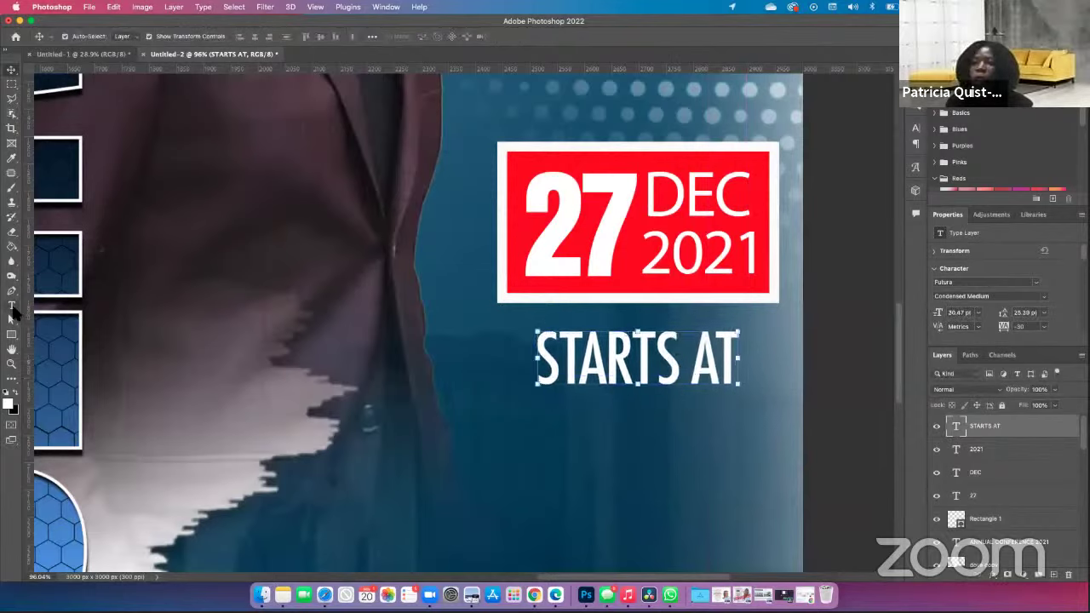
Duplicate the 27 text below STARTS AT and retype it as '7 PM'
{"action": "left_click", "coordinate": [11, 306]}
{"action": "left_click", "coordinate": [12, 69]}
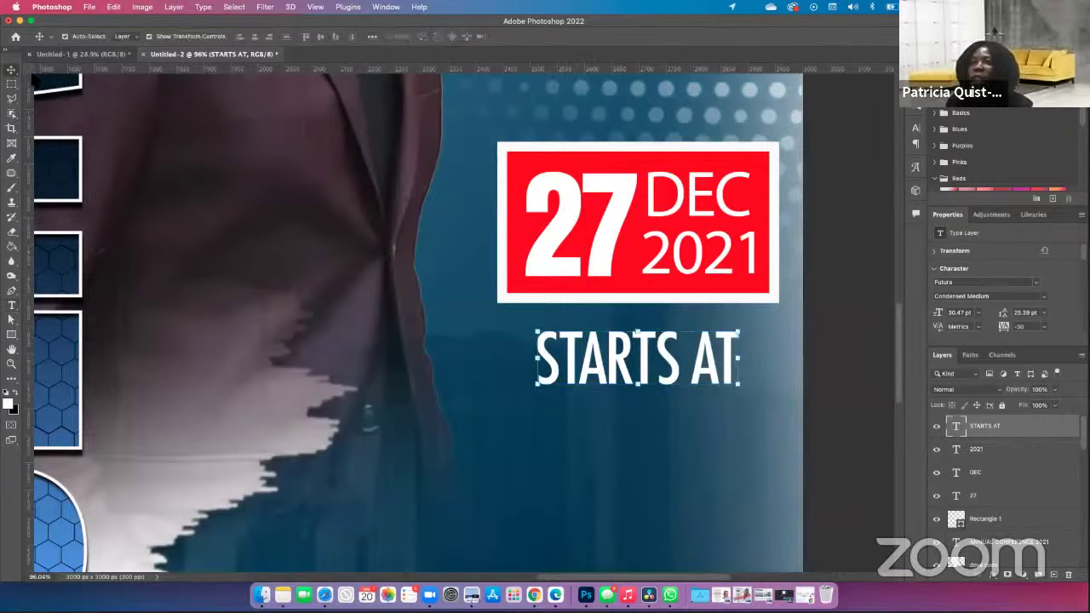
{"action": "left_click", "coordinate": [574, 198]}
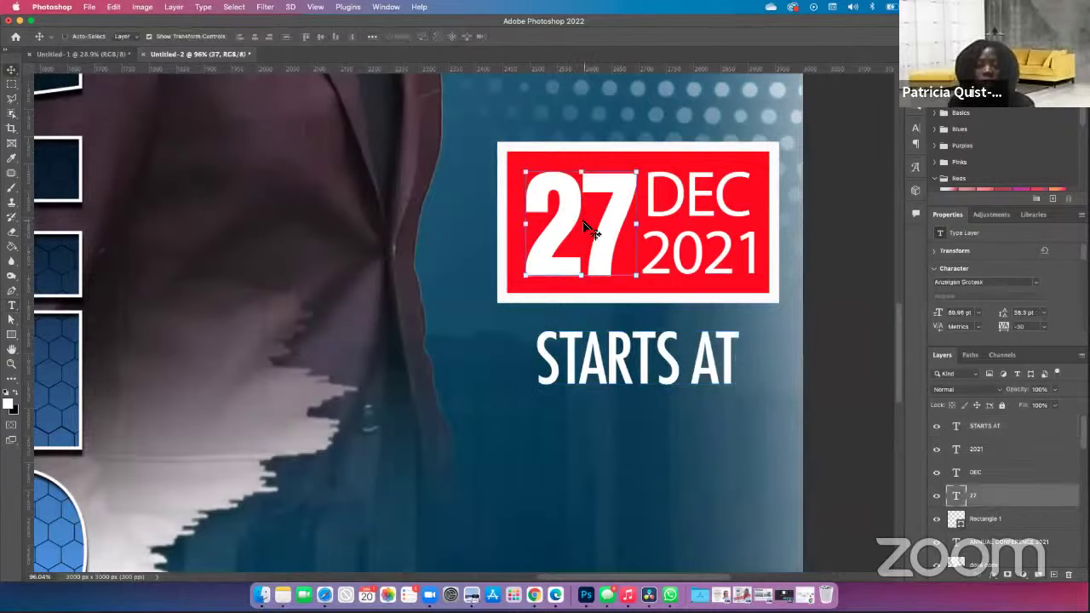
{"action": "left_click_drag", "start_coordinate": [573, 231], "coordinate": [586, 443]}
{"action": "double_click", "coordinate": [573, 423]}
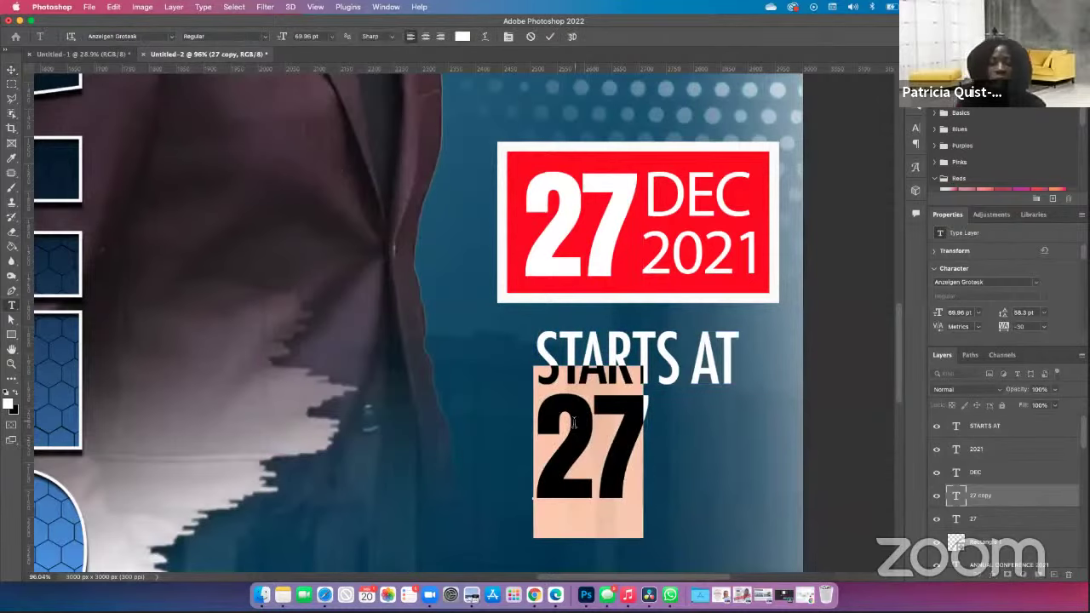
{"action": "type", "text": "7 PM"}
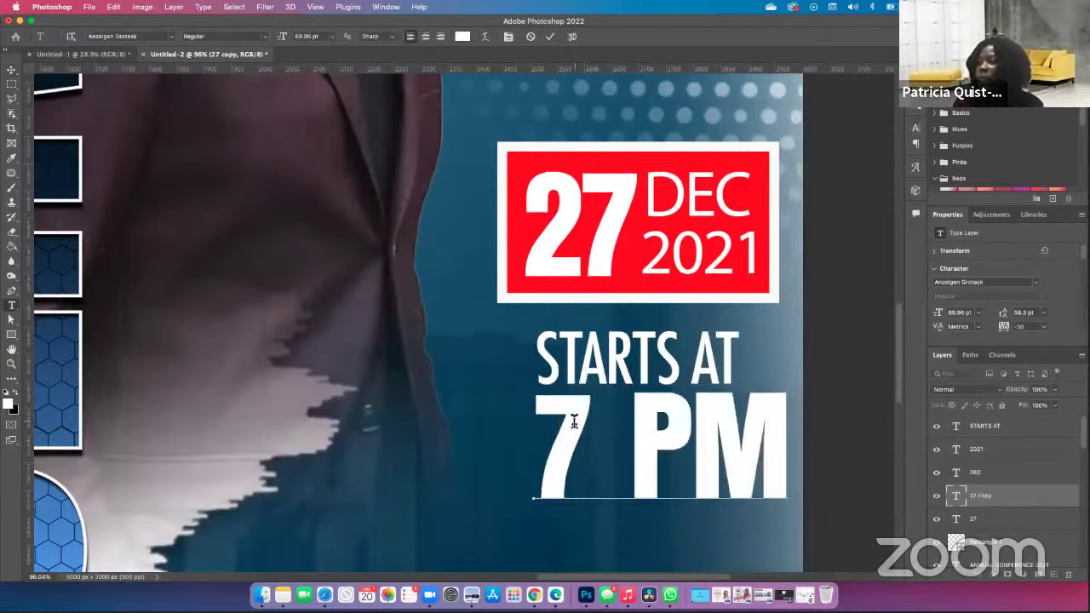
{"action": "left_click", "coordinate": [12, 71]}
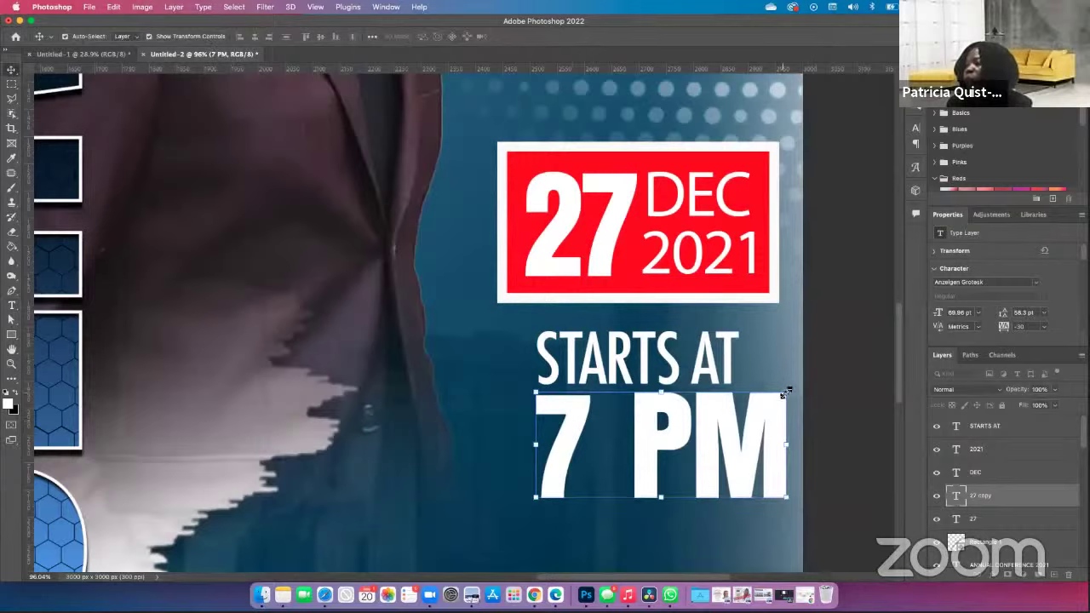
Shrink 7 PM to match the STARTS AT width and move it up beneath it
{"action": "left_click", "coordinate": [785, 394]}
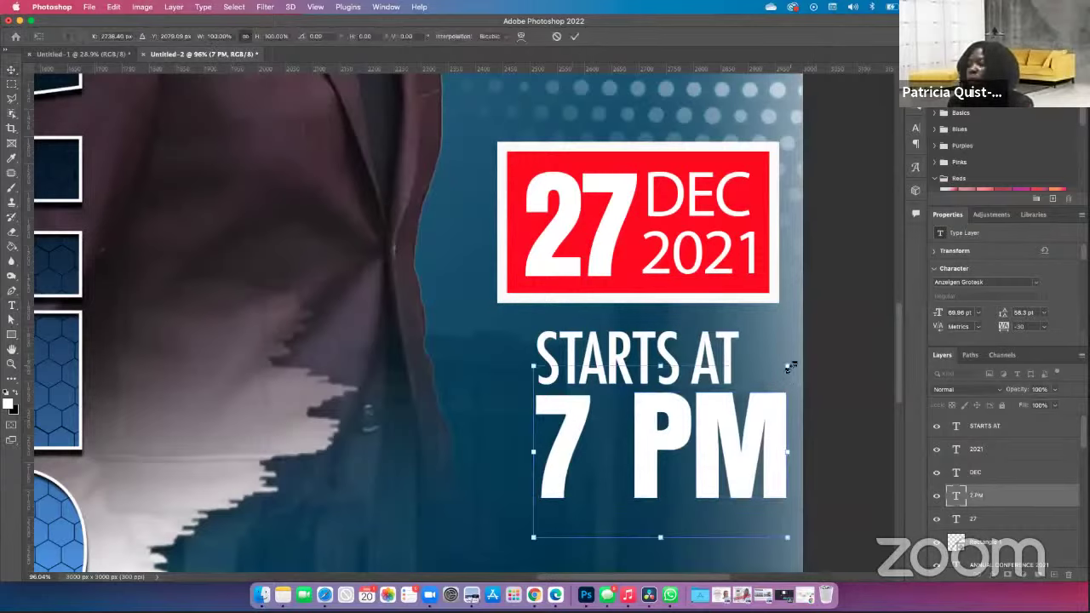
{"action": "left_click_drag", "start_coordinate": [788, 367], "coordinate": [741, 397]}
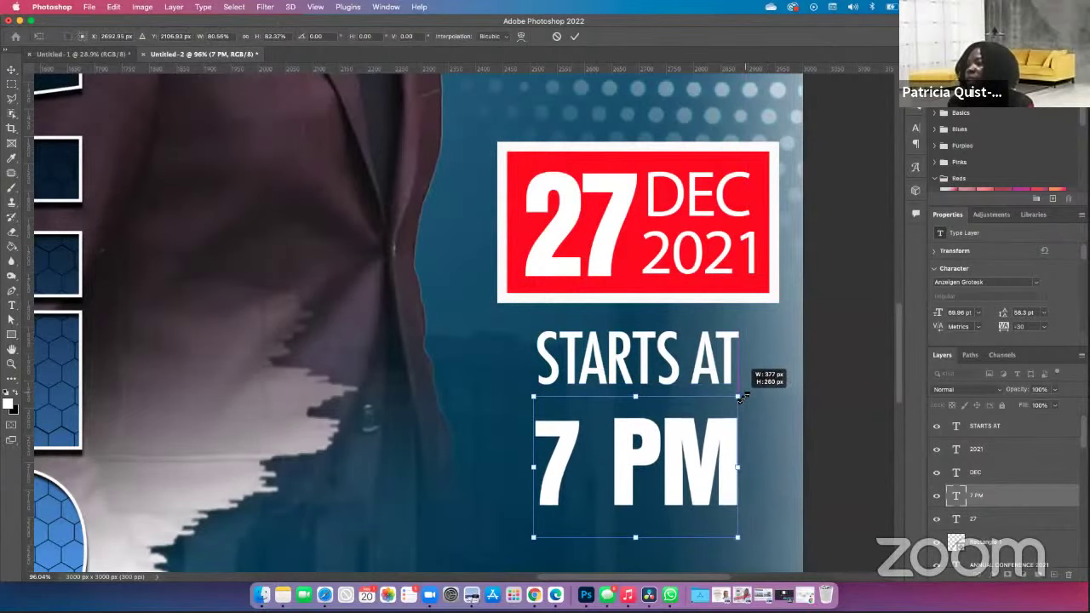
{"action": "left_click_drag", "start_coordinate": [710, 472], "coordinate": [711, 460]}
{"action": "key", "text": "Return"}
Select all layers from STARTS AT through Rectangle 1 in the Layers panel
{"action": "scroll", "coordinate": [613, 358], "scroll_direction": "down", "scroll_amount": 5}
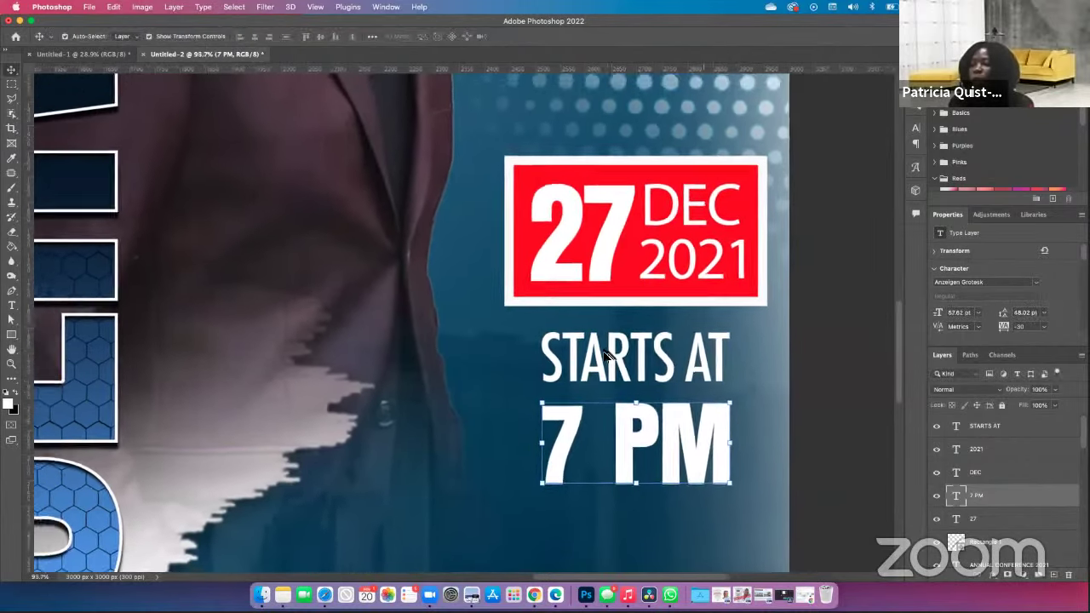
{"action": "scroll", "coordinate": [613, 358], "scroll_direction": "down", "scroll_amount": 8}
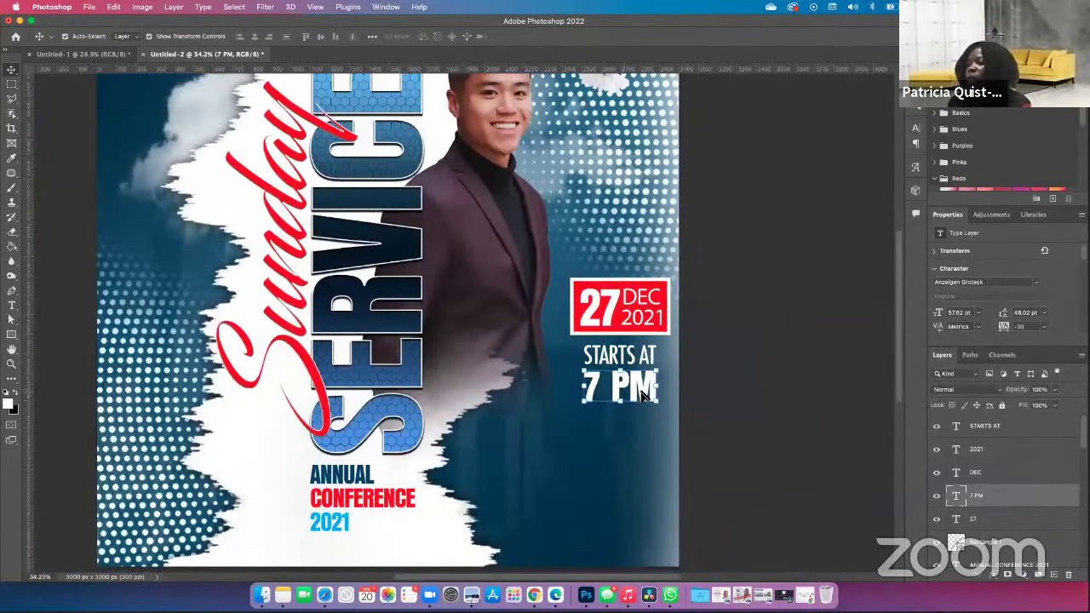
{"action": "left_click", "coordinate": [713, 424]}
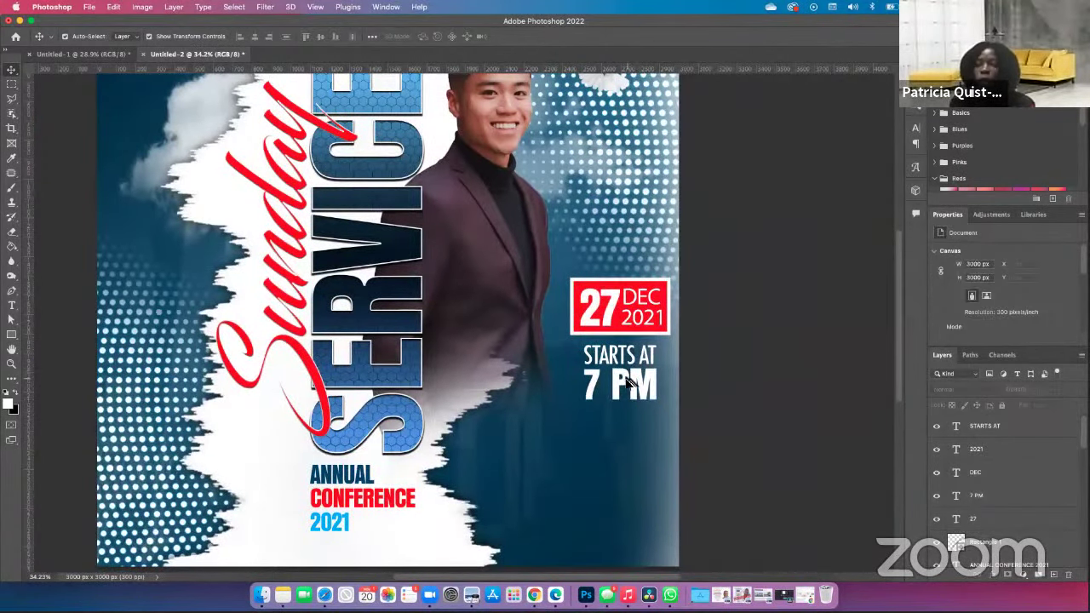
{"action": "scroll", "coordinate": [630, 383], "scroll_direction": "down", "scroll_amount": 3}
{"action": "scroll", "coordinate": [651, 383], "scroll_direction": "down", "scroll_amount": 1}
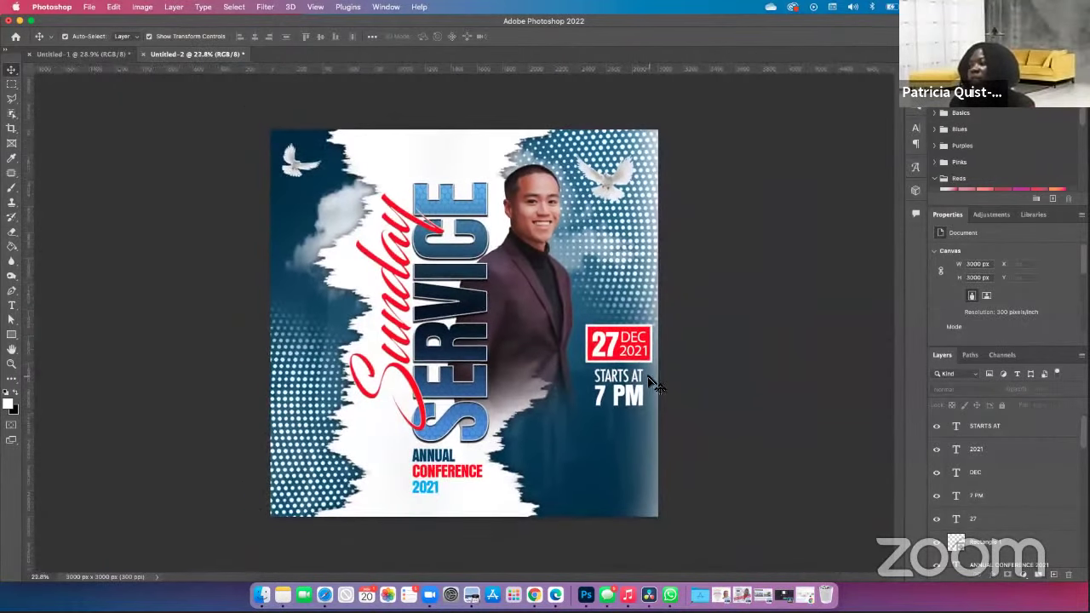
{"action": "left_click", "coordinate": [1021, 428]}
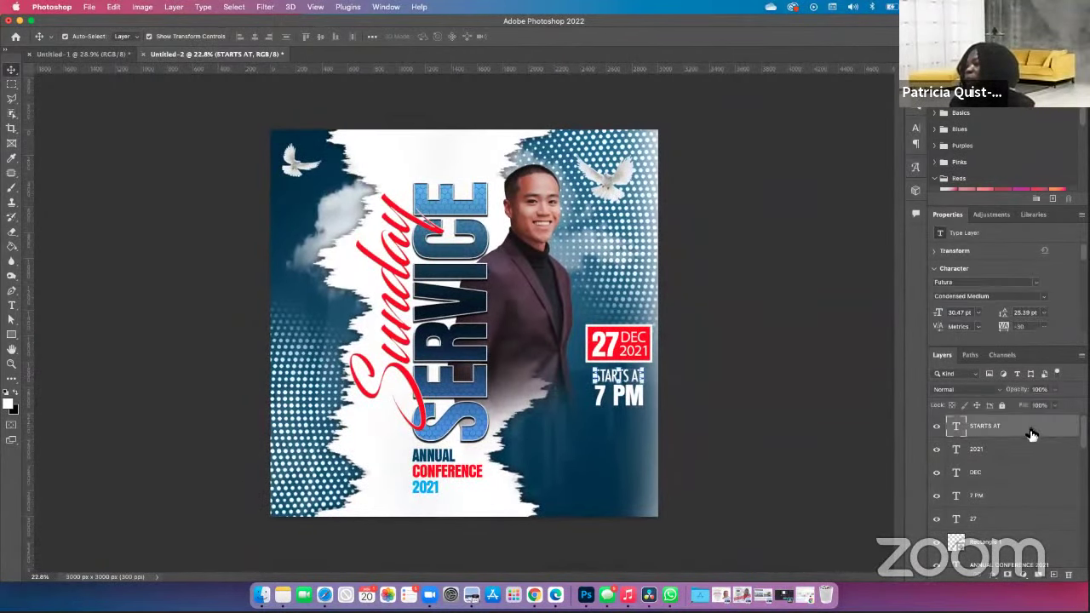
{"action": "scroll", "coordinate": [1032, 440], "scroll_direction": "down", "scroll_amount": 1}
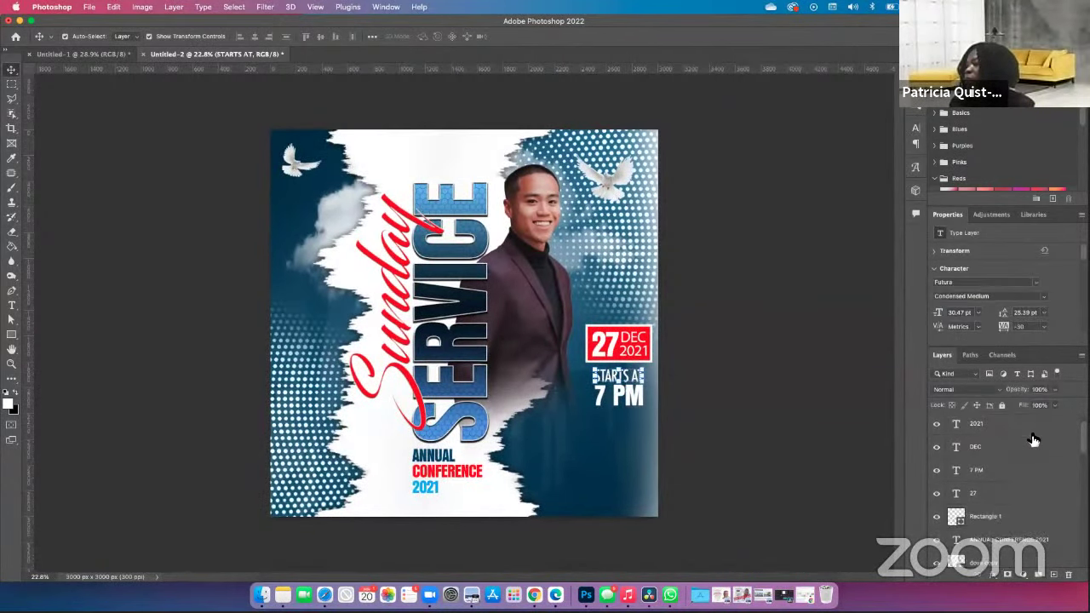
{"action": "left_click", "coordinate": [1013, 521]}
{"action": "scroll", "coordinate": [1013, 527], "scroll_direction": "up", "scroll_amount": 1}
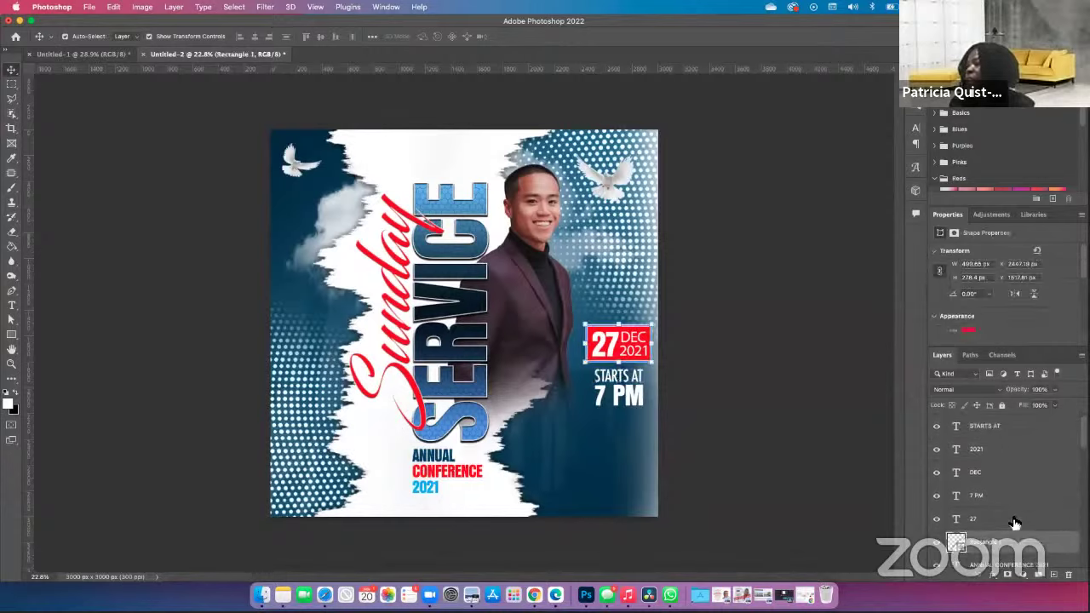
{"action": "left_click", "coordinate": [1013, 427], "text": "shift"}
Nudge the selected date-and-time layers left and link them together
{"action": "key", "text": "shift+Left"}
{"action": "key", "text": "shift+Left"}
{"action": "key", "text": "shift+Left"}
{"action": "key", "text": "shift+Left"}
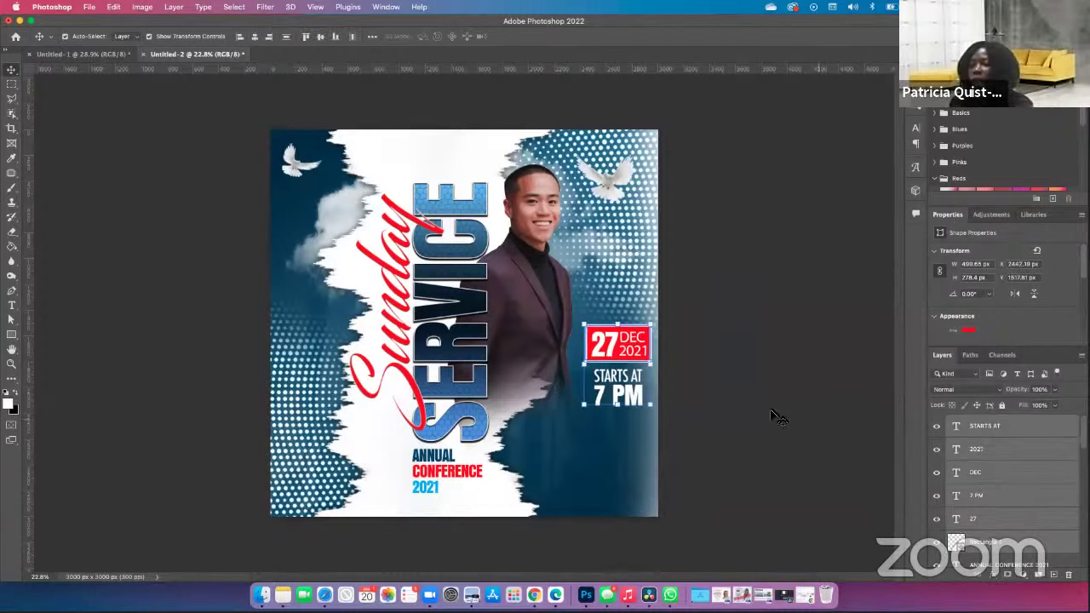
{"action": "right_click", "coordinate": [1017, 426]}
{"action": "mouse_move", "coordinate": [941, 581]}
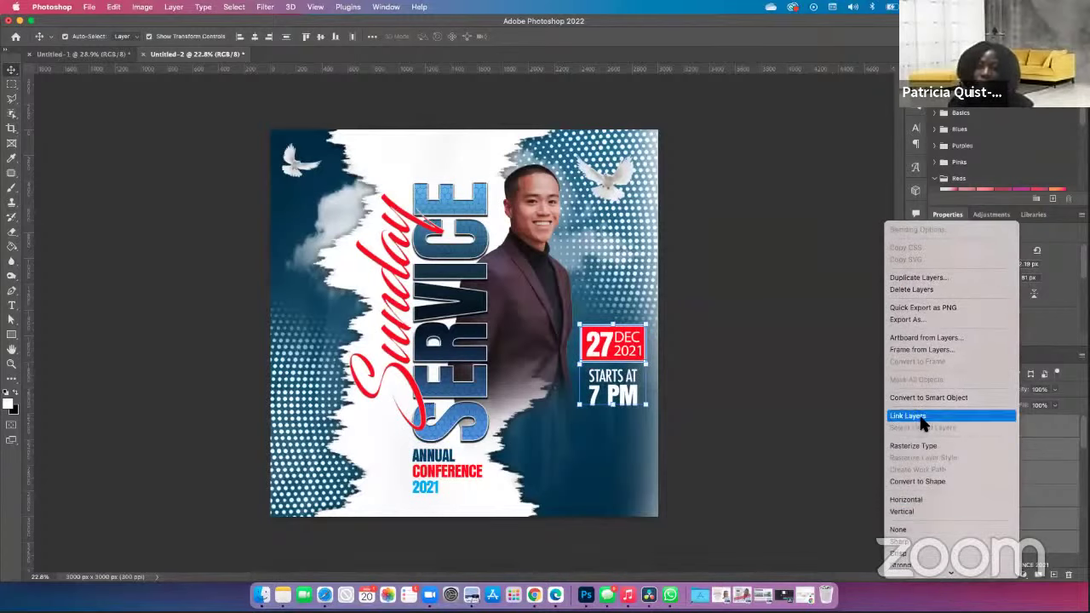
{"action": "left_click", "coordinate": [920, 417]}
Drag the linked date-and-time group slightly lower into place
{"action": "double_click", "coordinate": [598, 344]}
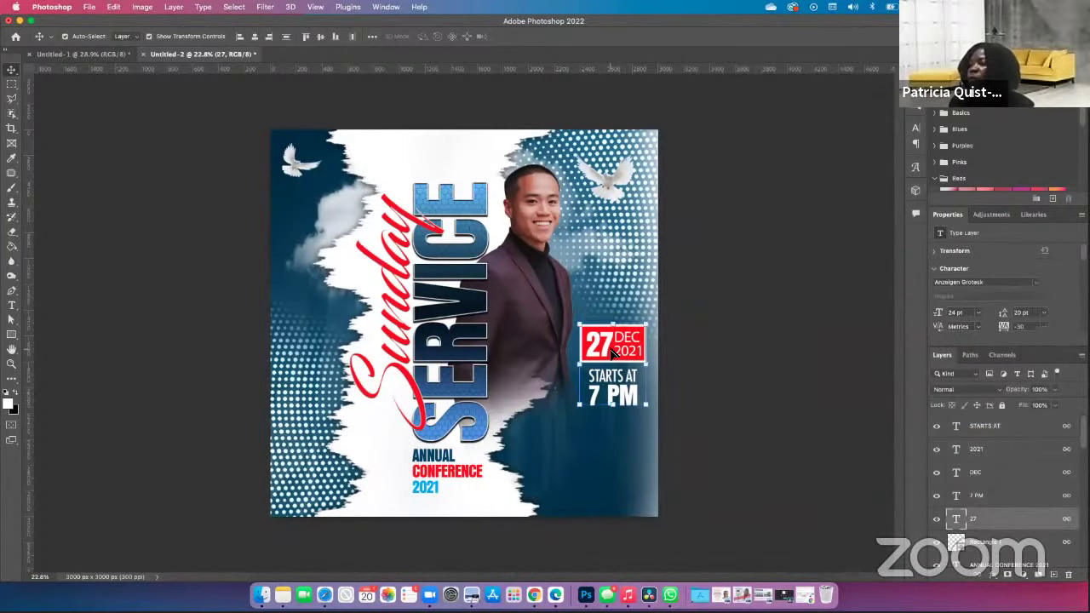
{"action": "key", "text": "Escape"}
{"action": "key", "text": "v"}
{"action": "mouse_move", "coordinate": [626, 351]}
{"action": "left_mouse_down"}
{"action": "mouse_move", "coordinate": [636, 387]}
{"action": "mouse_move", "coordinate": [630, 356]}
{"action": "left_mouse_up"}
{"action": "left_click", "coordinate": [739, 377]}
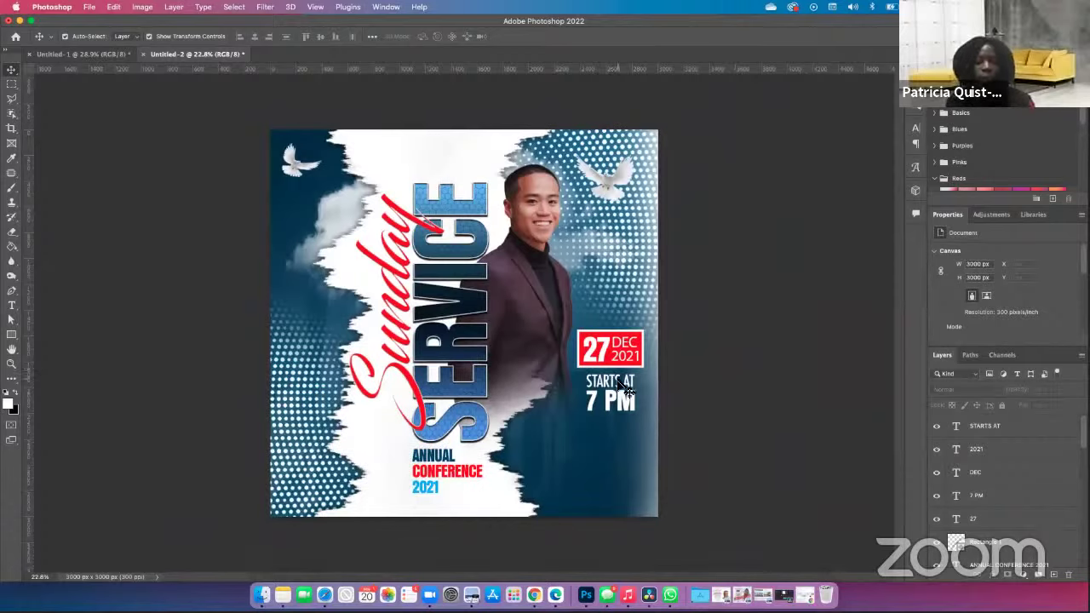
Move the linked date box group up slightly
{"action": "scroll", "coordinate": [624, 387], "scroll_direction": "up", "scroll_amount": 5}
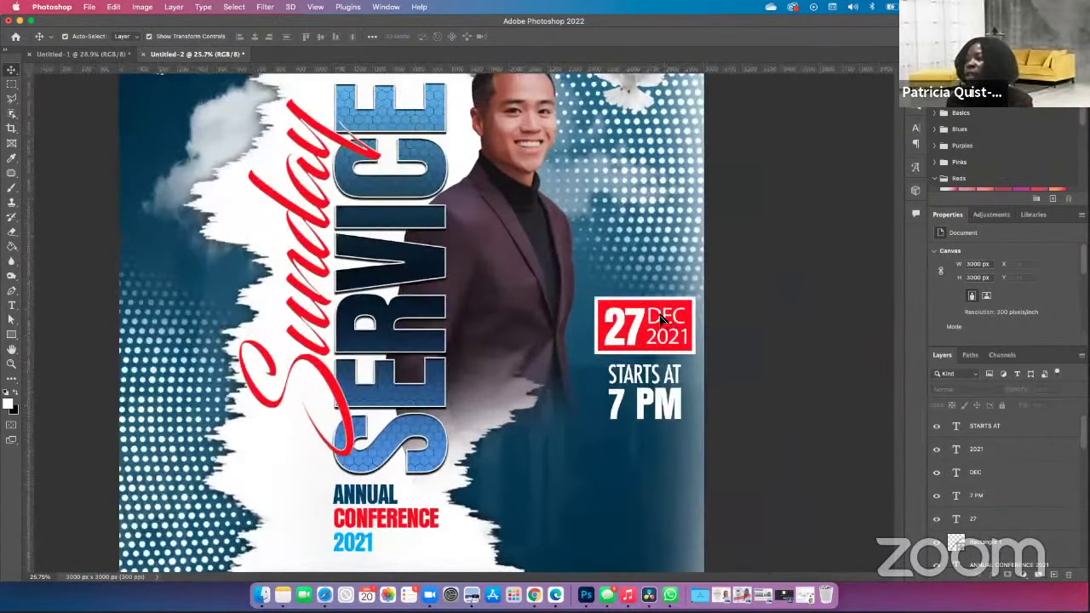
{"action": "scroll", "coordinate": [661, 318], "scroll_direction": "up", "scroll_amount": 3}
{"action": "left_click_drag", "start_coordinate": [654, 326], "coordinate": [648, 296]}
Unlink the STARTS AT and 7 PM layers from the date layers
{"action": "left_click", "coordinate": [1040, 424]}
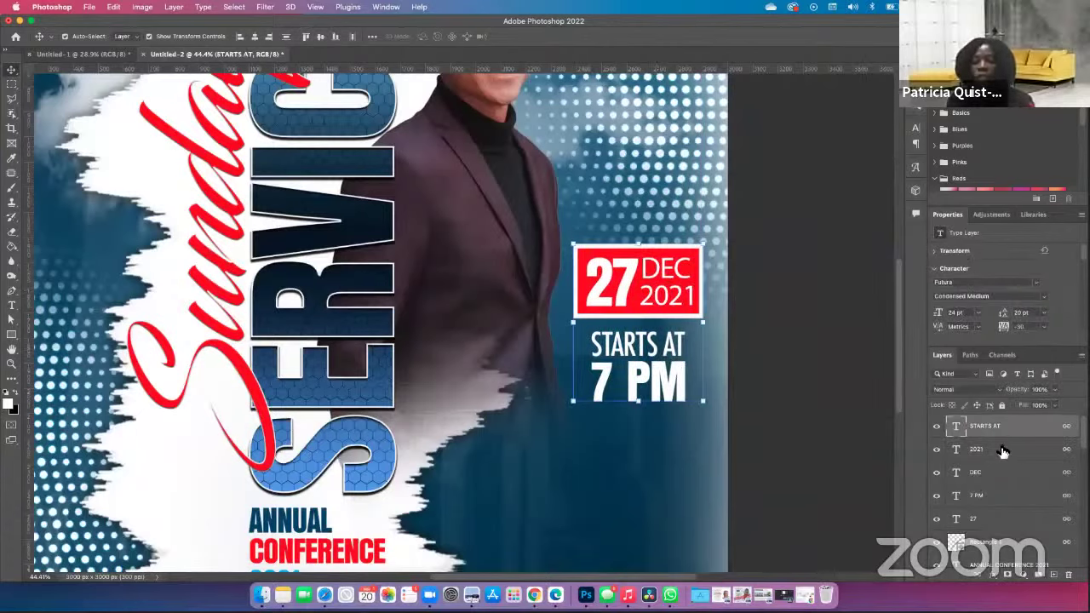
{"action": "right_click", "coordinate": [1058, 427]}
{"action": "scroll", "coordinate": [966, 459], "scroll_direction": "down", "scroll_amount": 5}
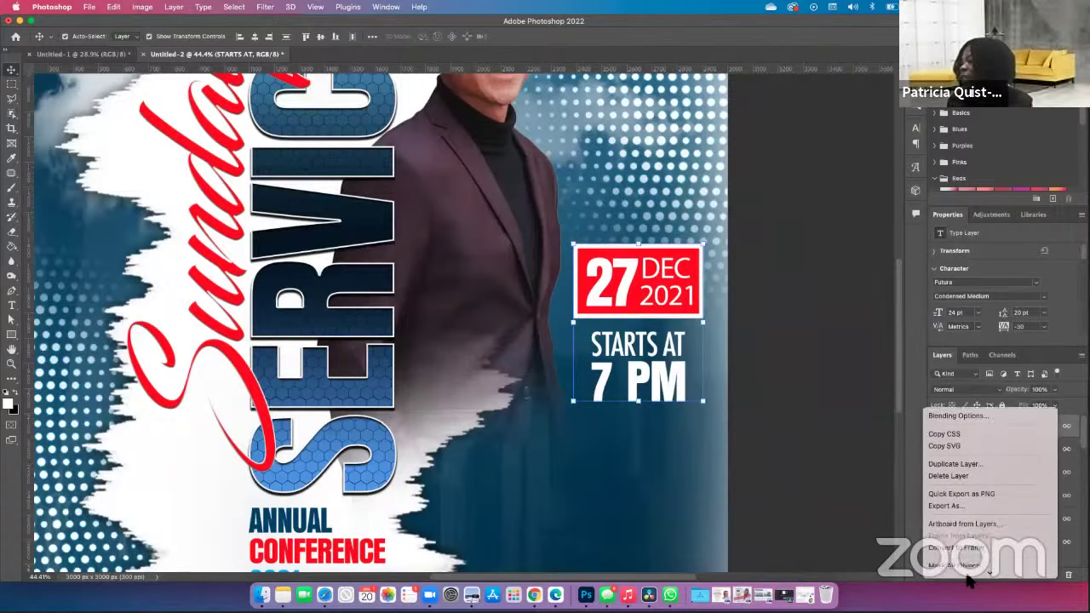
{"action": "left_click", "coordinate": [962, 459]}
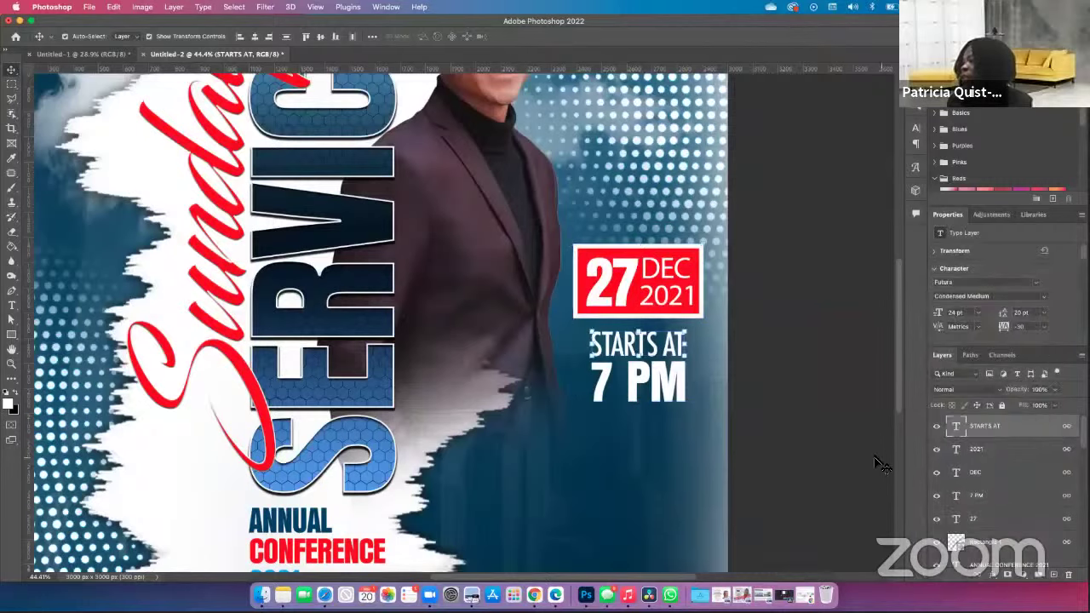
{"action": "left_click", "coordinate": [992, 496]}
{"action": "right_click", "coordinate": [992, 496]}
{"action": "scroll", "coordinate": [921, 581], "scroll_direction": "down", "scroll_amount": 5}
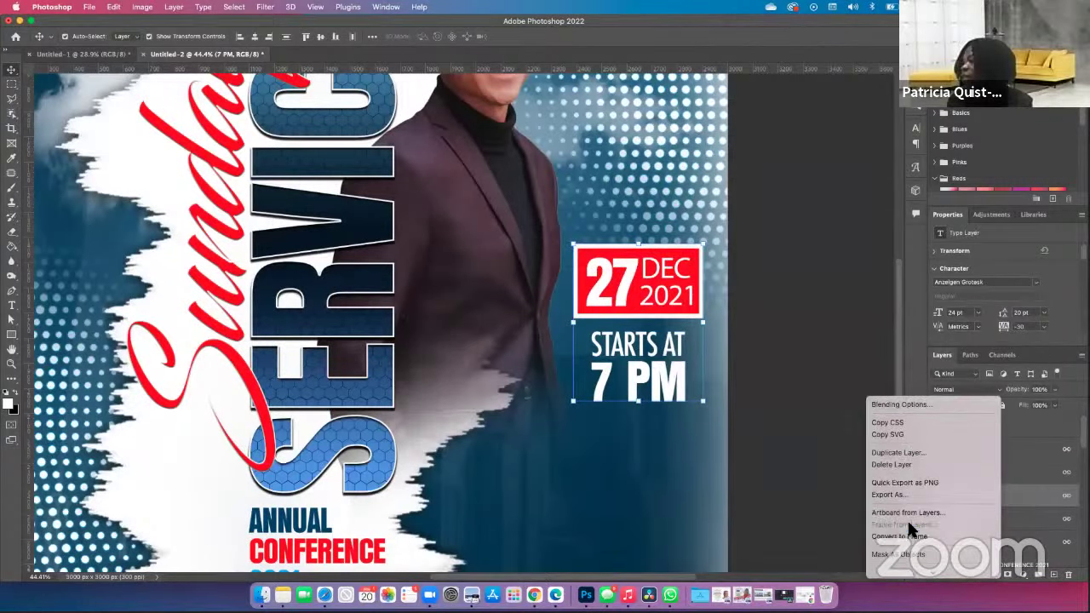
{"action": "left_click", "coordinate": [898, 507]}
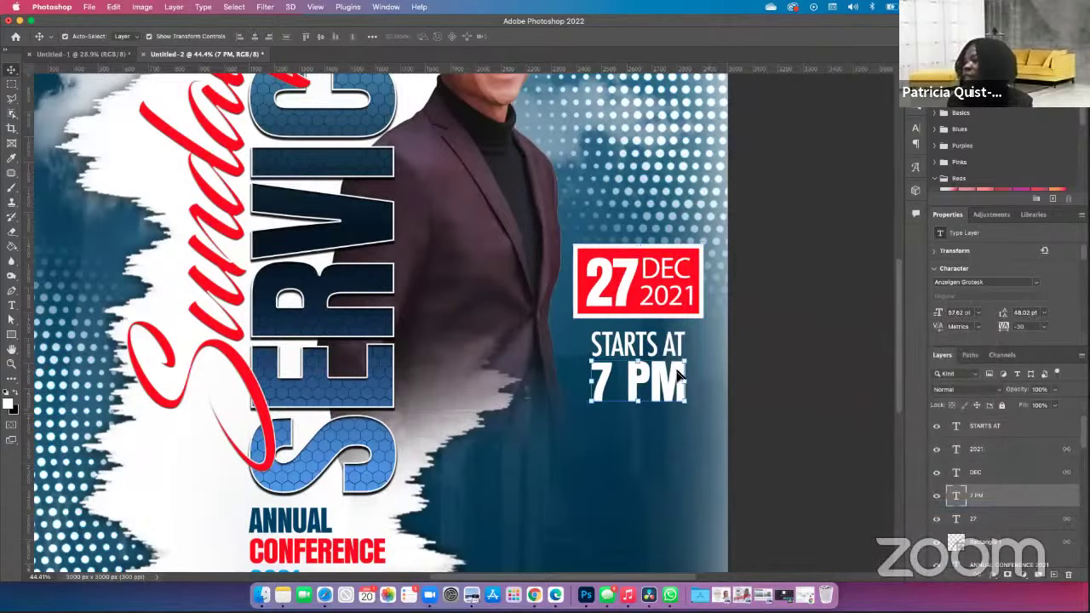
Scale STARTS AT and 7 PM down together to about 78% beneath the date
{"action": "left_click", "coordinate": [640, 357]}
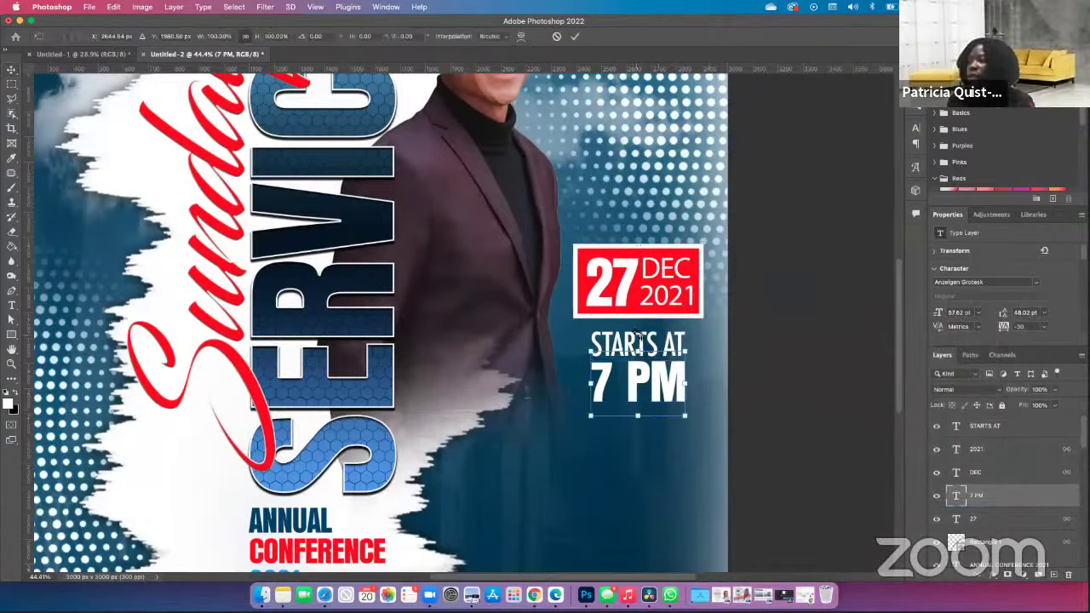
{"action": "left_click", "coordinate": [634, 347], "text": "shift"}
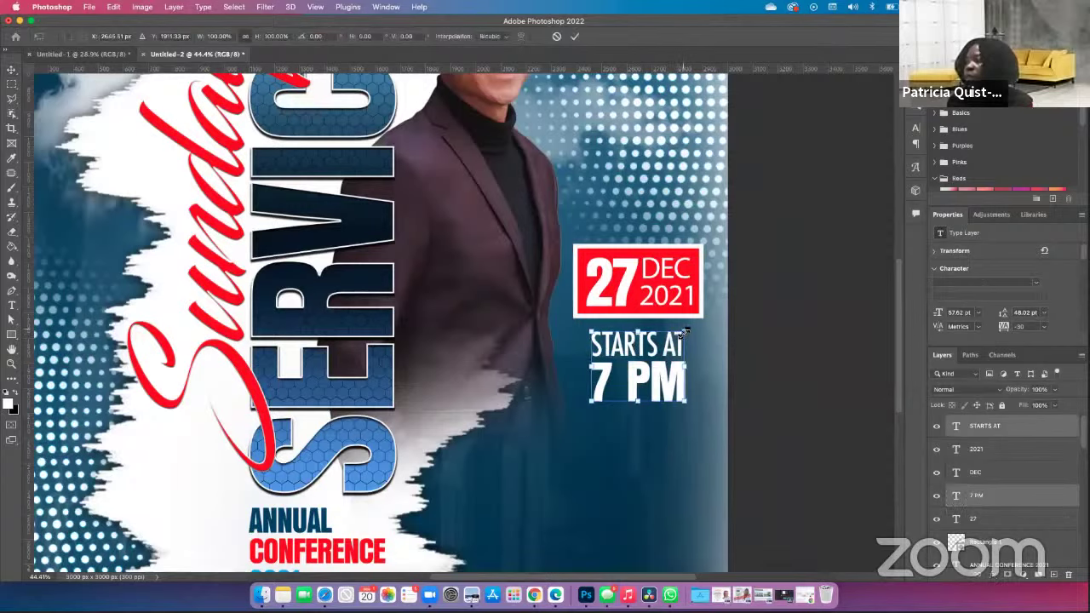
{"action": "left_click_drag", "start_coordinate": [686, 332], "coordinate": [656, 377]}
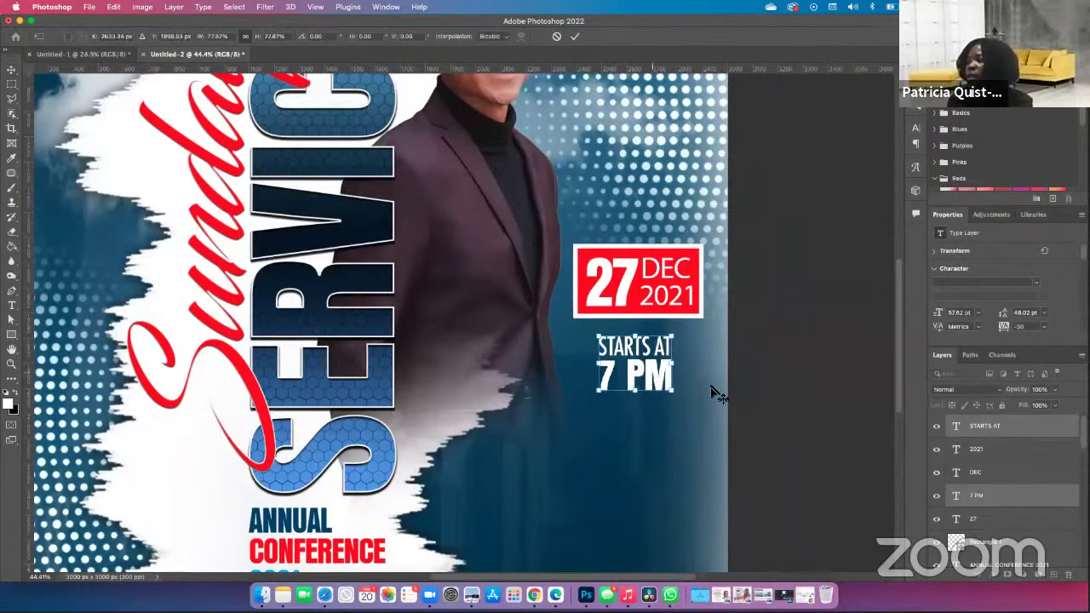
{"action": "key", "text": "Return"}
{"action": "scroll", "coordinate": [603, 372], "scroll_direction": "down", "scroll_amount": 5}
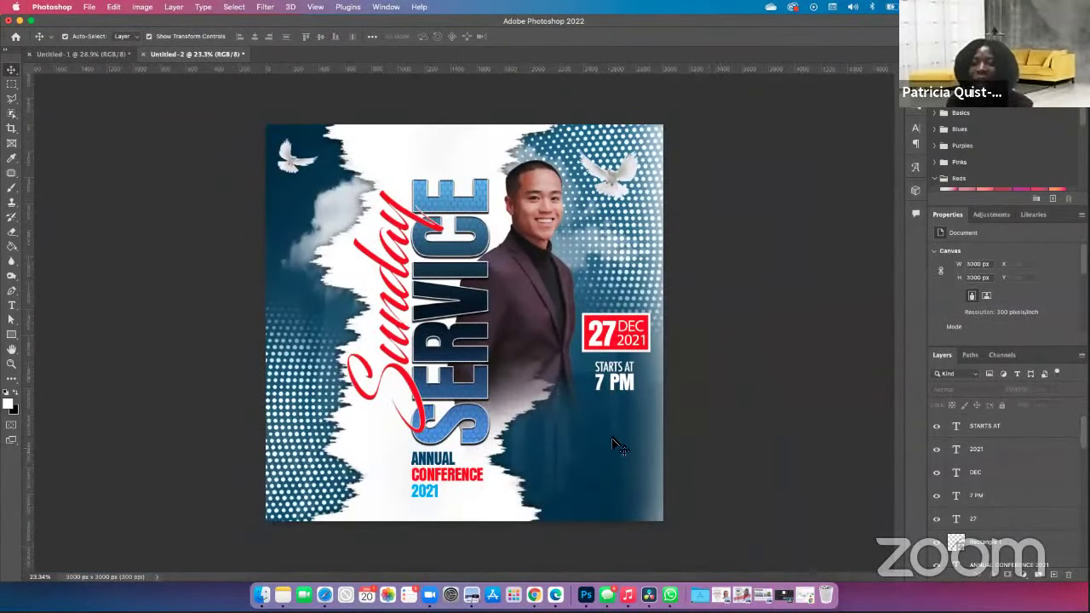
Pick the Type tool with Myriad Pro as the font
{"action": "scroll", "coordinate": [579, 443], "scroll_direction": "up", "scroll_amount": 3}
{"action": "scroll", "coordinate": [609, 435], "scroll_direction": "up", "scroll_amount": 1}
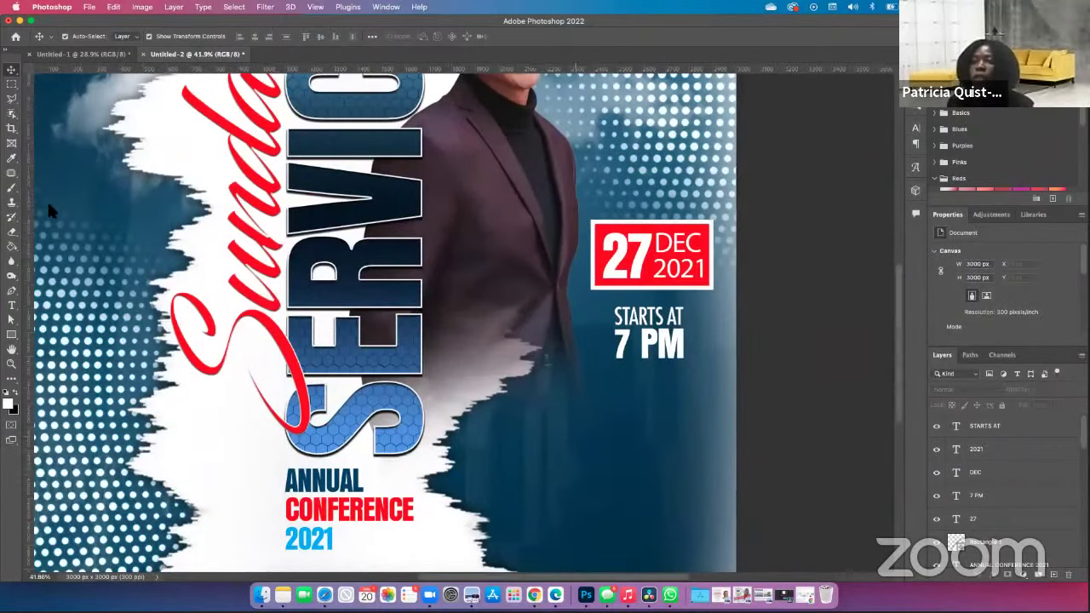
{"action": "left_click", "coordinate": [11, 306]}
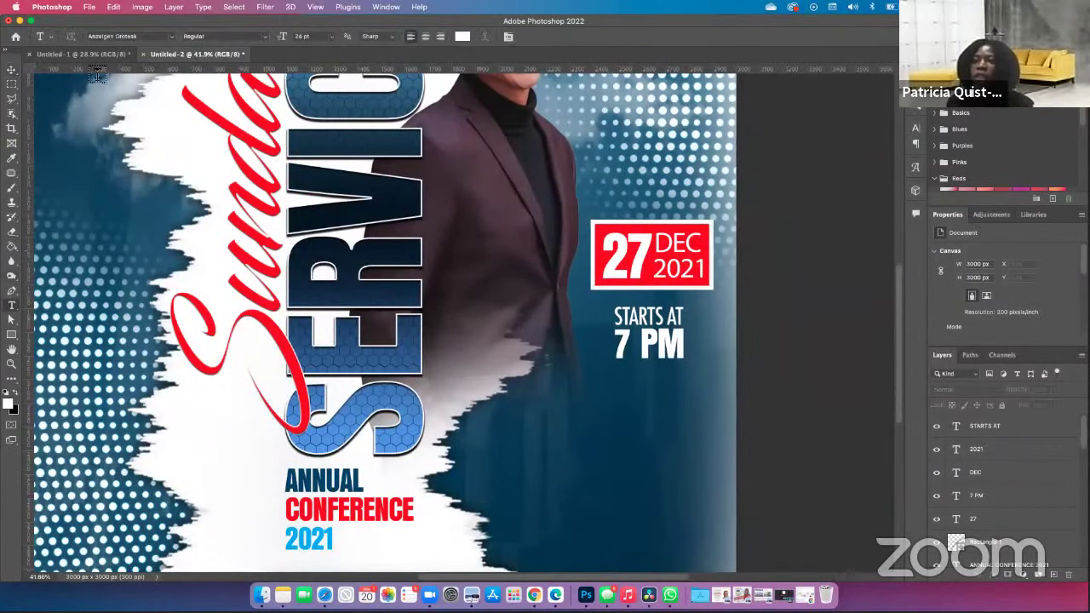
{"action": "left_click", "coordinate": [171, 35]}
{"action": "left_click", "coordinate": [225, 92]}
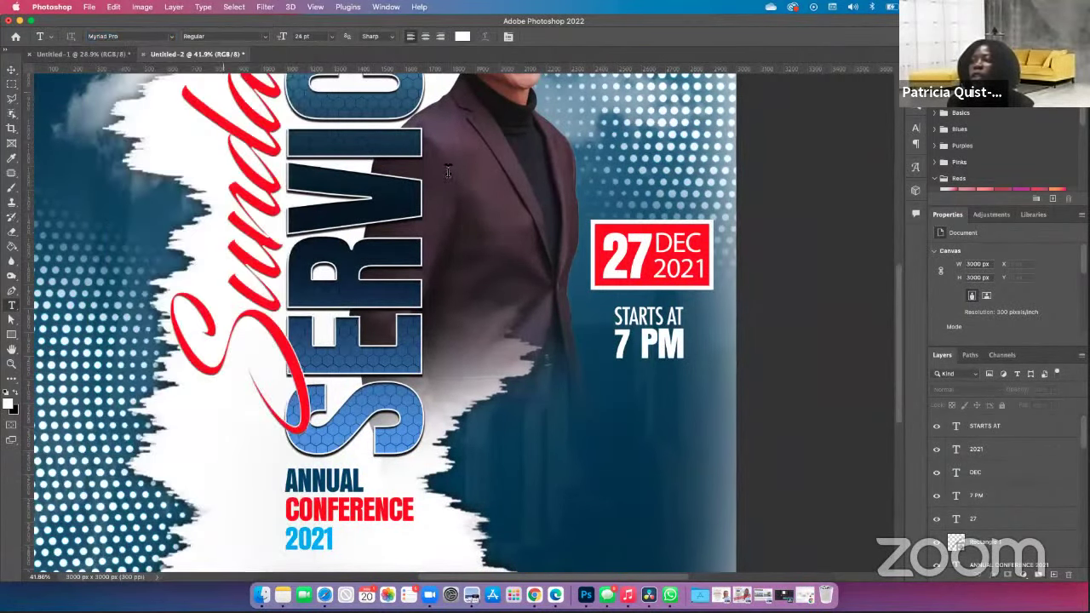
Create a text line below 7 PM and replace the placeholder with HOST PASTOR
{"action": "left_click", "coordinate": [534, 408]}
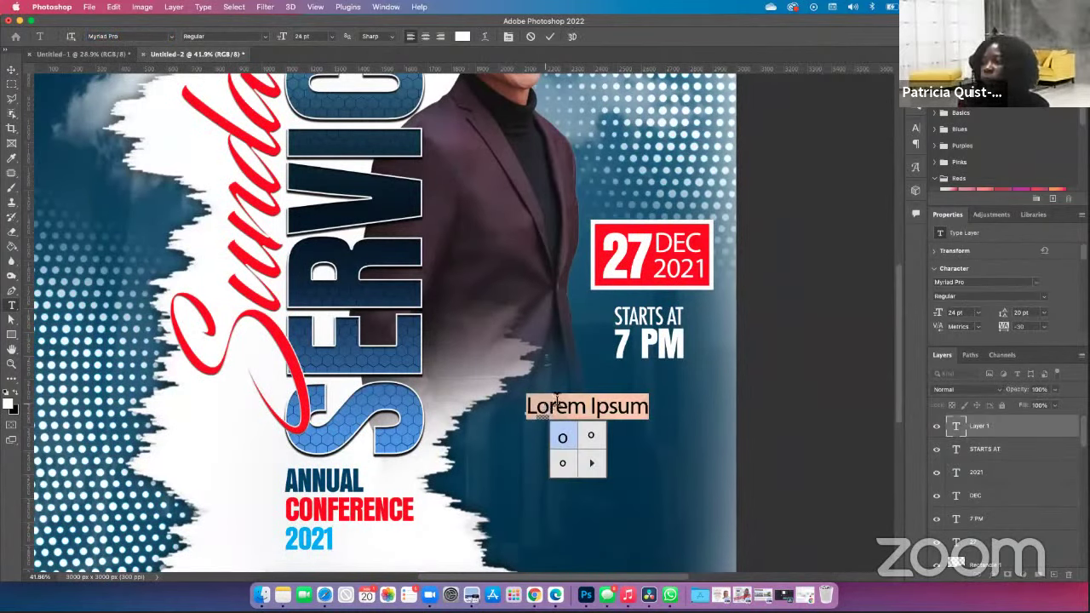
{"action": "left_click", "coordinate": [626, 412]}
{"action": "left_click_drag", "start_coordinate": [649, 407], "coordinate": [527, 407]}
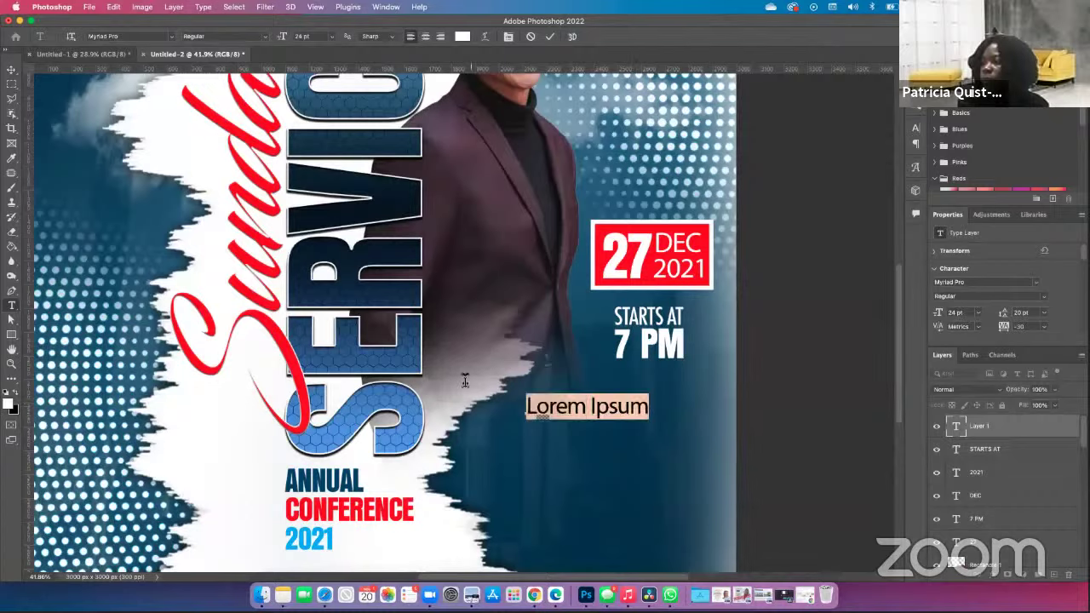
{"action": "type", "text": "Ho"}
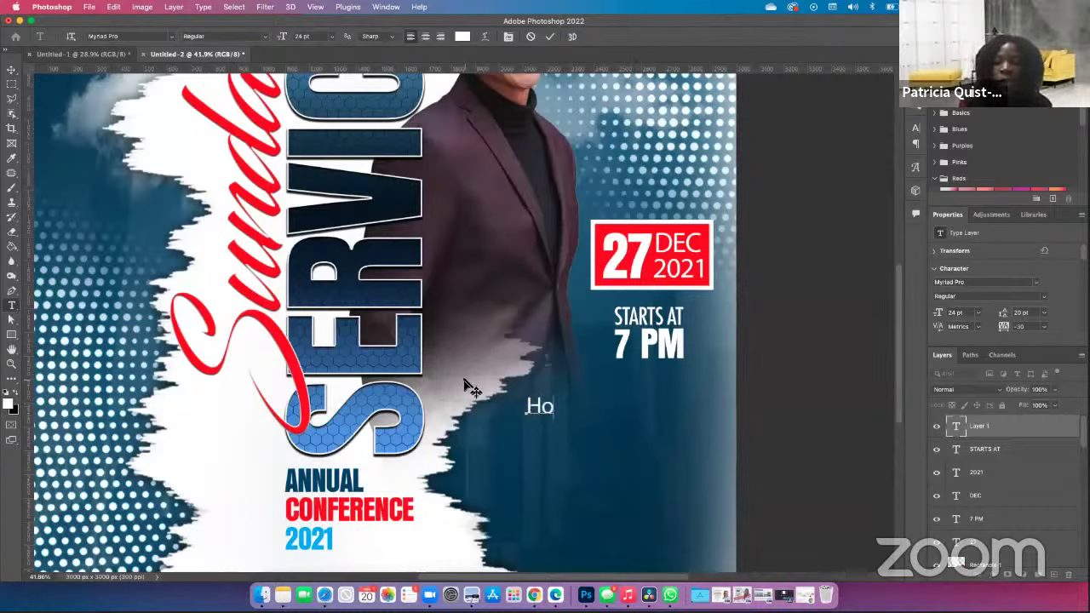
{"action": "key", "text": "BackSpace"}
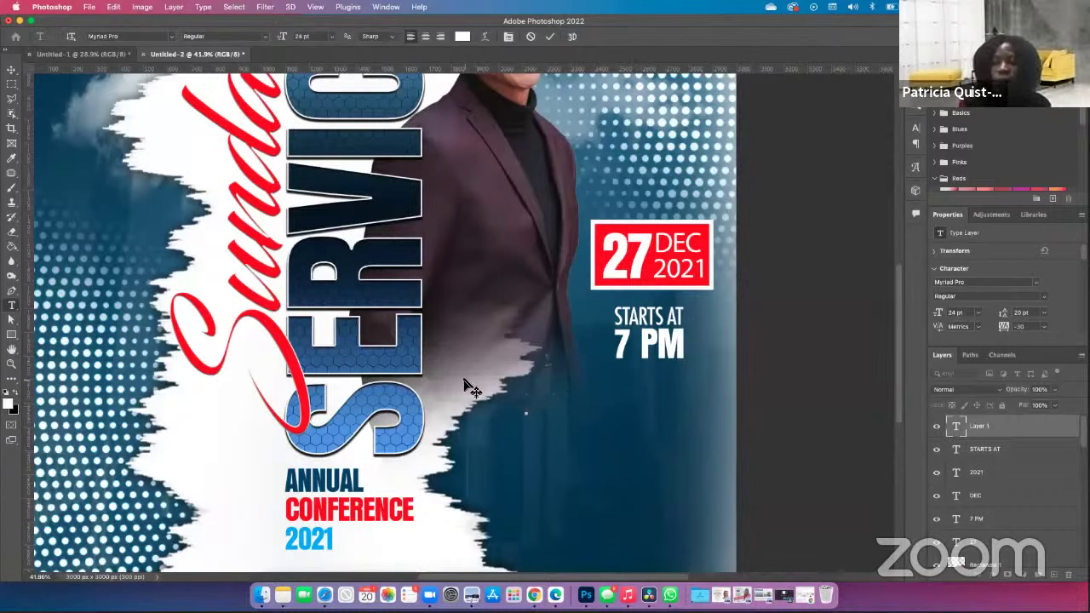
{"action": "type", "text": "HOST "}
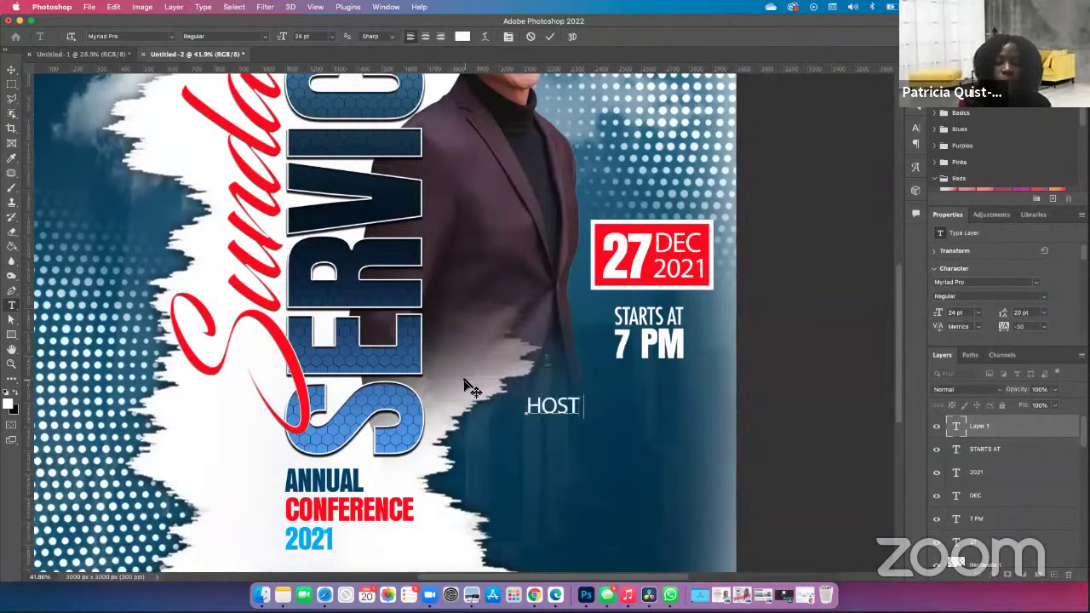
{"action": "type", "text": "PAS"}
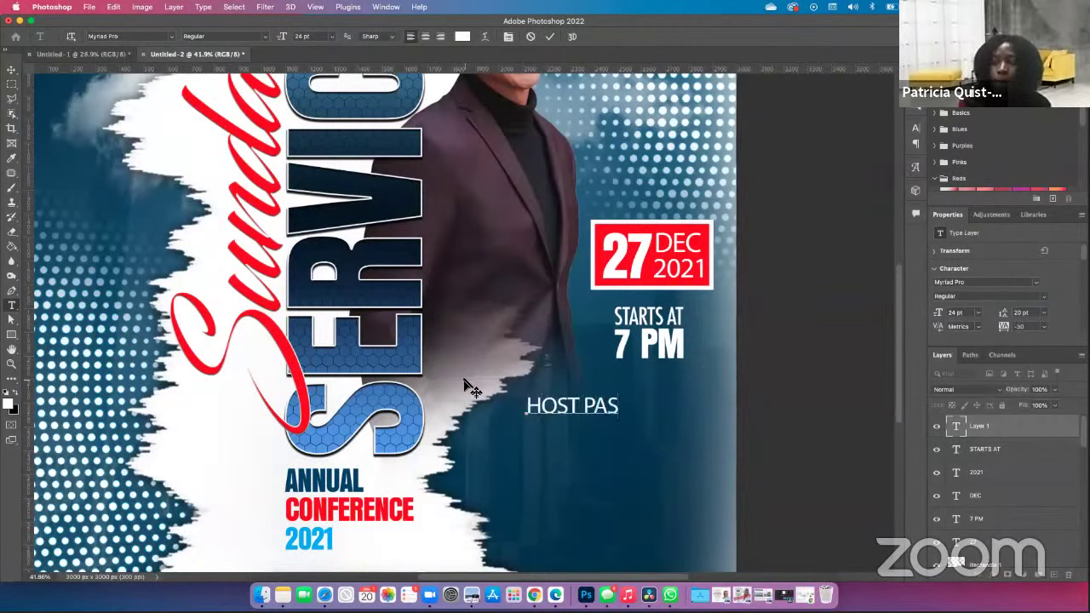
{"action": "type", "text": "TOR"}
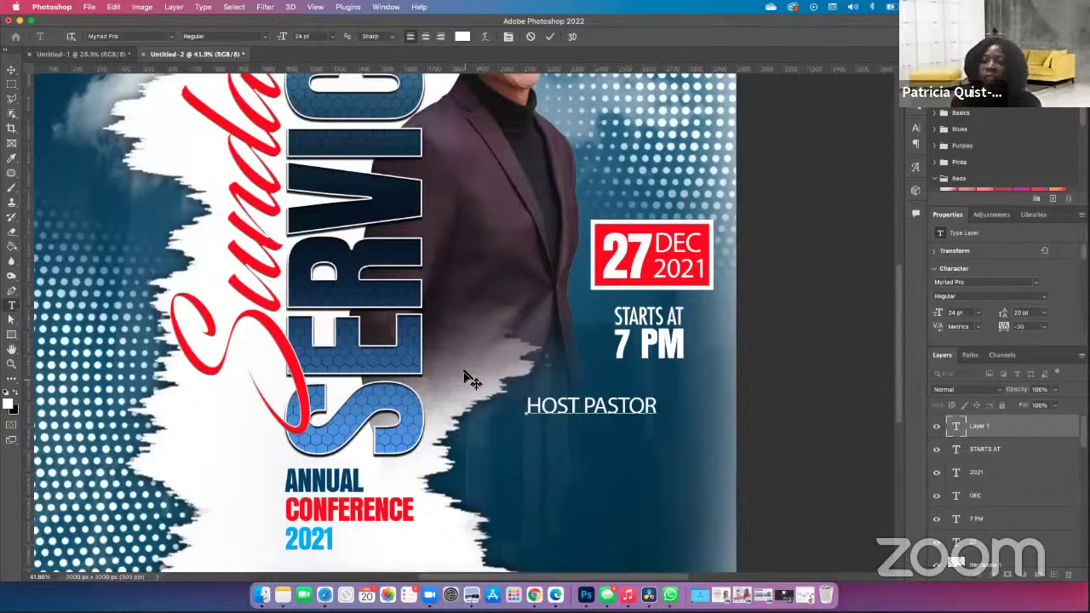
Scale the HOST PASTOR text down
{"action": "left_click", "coordinate": [12, 70]}
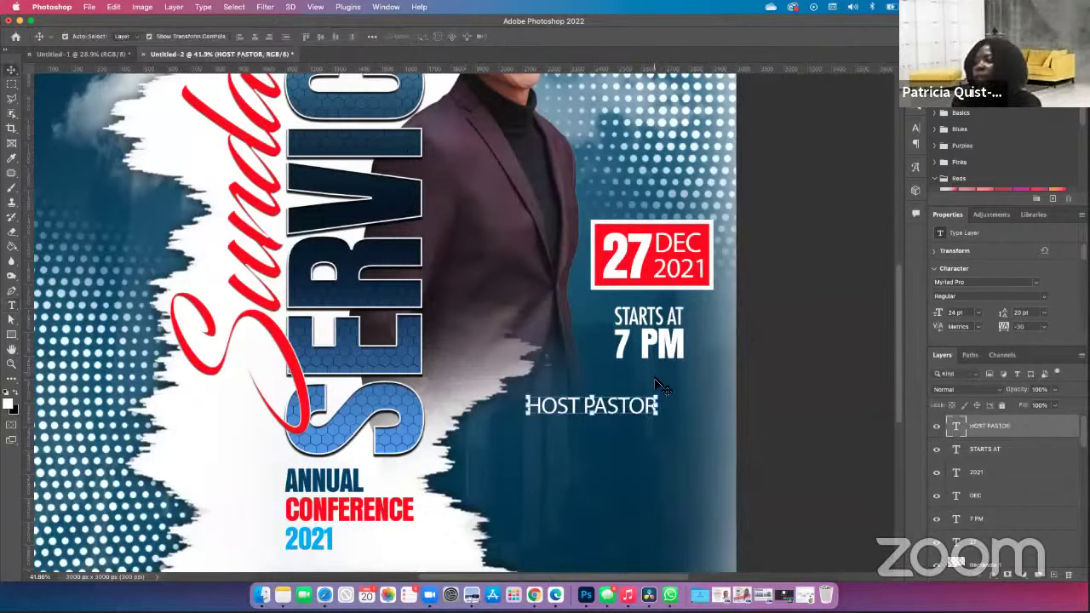
{"action": "left_click_drag", "start_coordinate": [657, 407], "coordinate": [585, 407]}
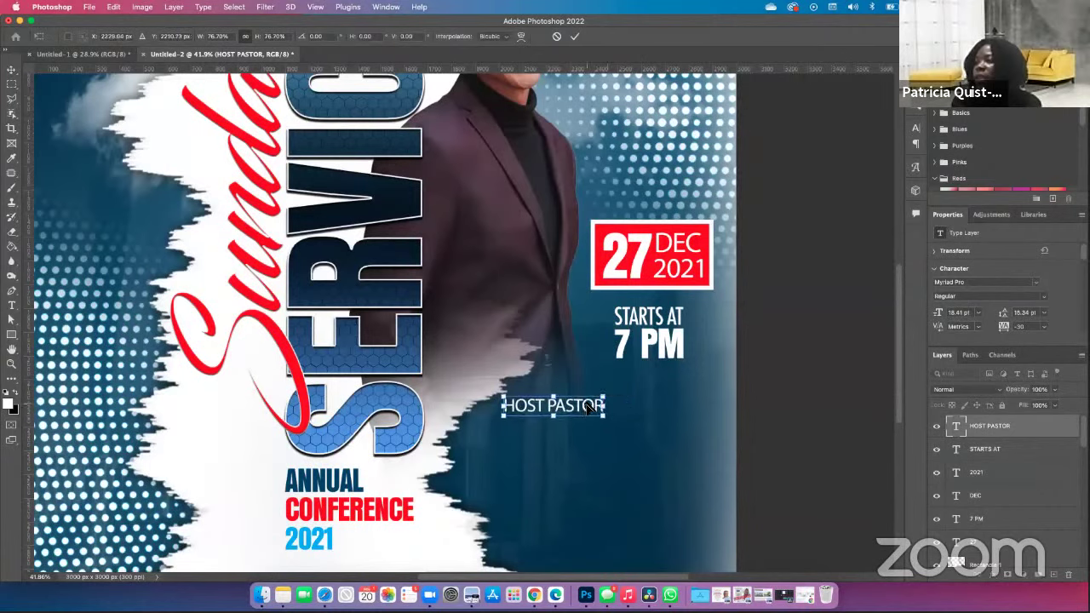
{"action": "key", "text": "Return"}
Type the pastor's name on a new line beneath HOST PASTOR and select it
{"action": "double_click", "coordinate": [595, 405]}
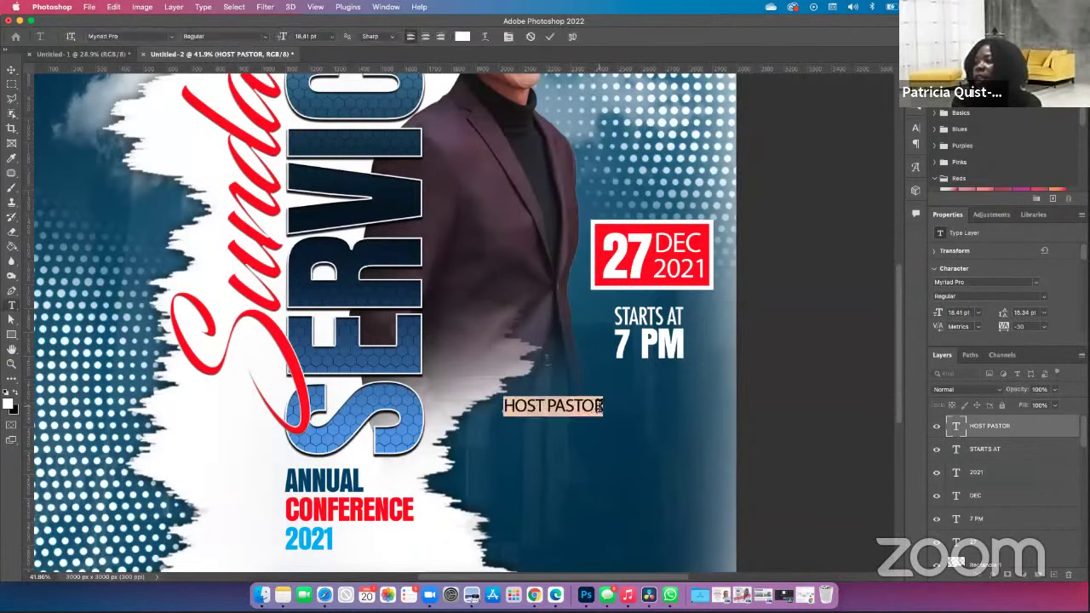
{"action": "left_click", "coordinate": [599, 406]}
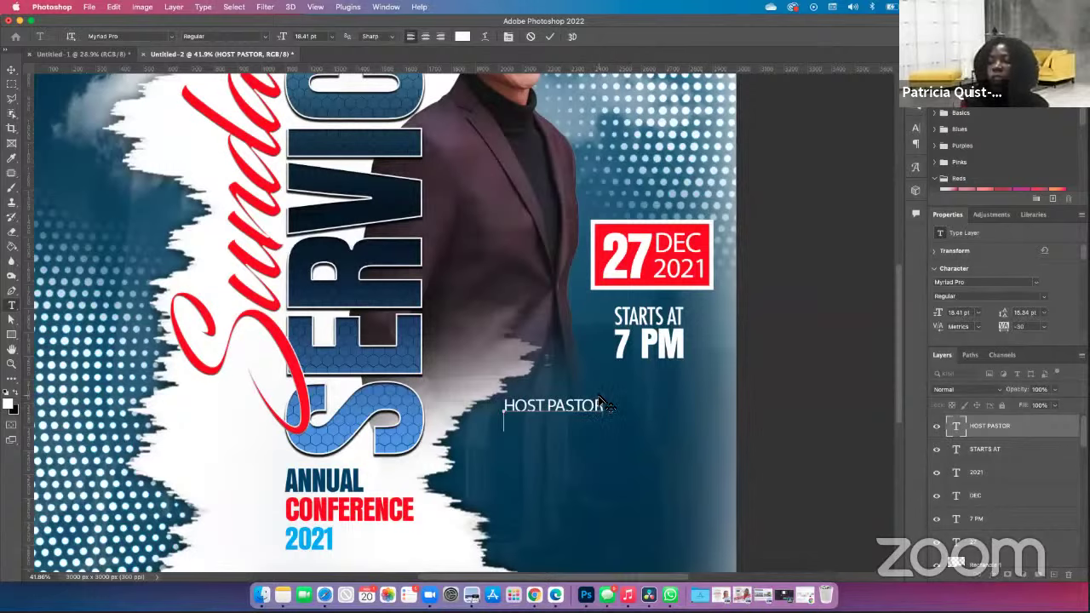
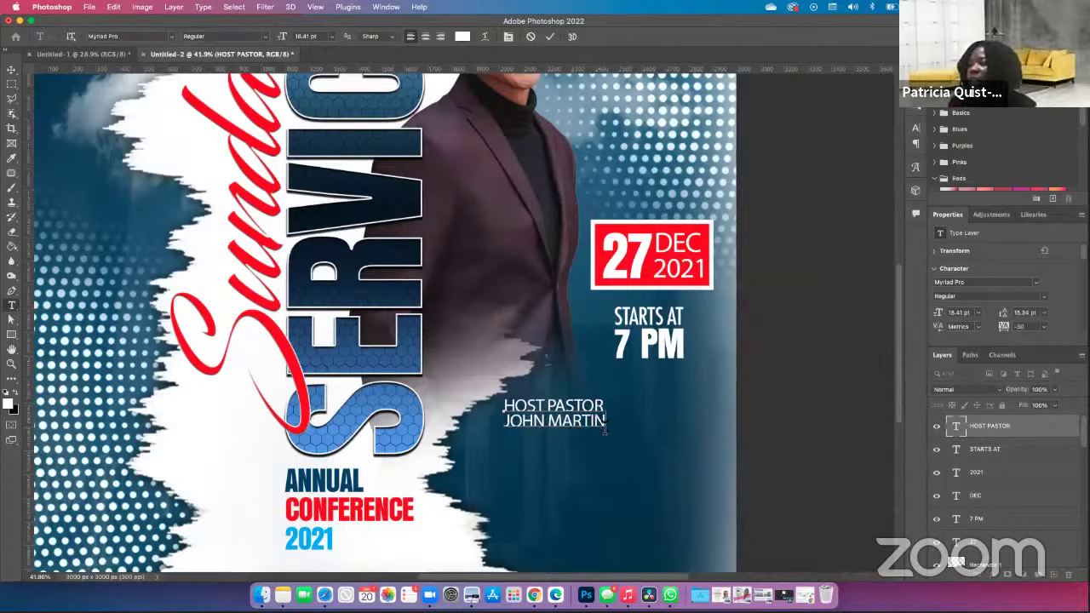
{"action": "left_click_drag", "start_coordinate": [604, 430], "coordinate": [483, 411]}
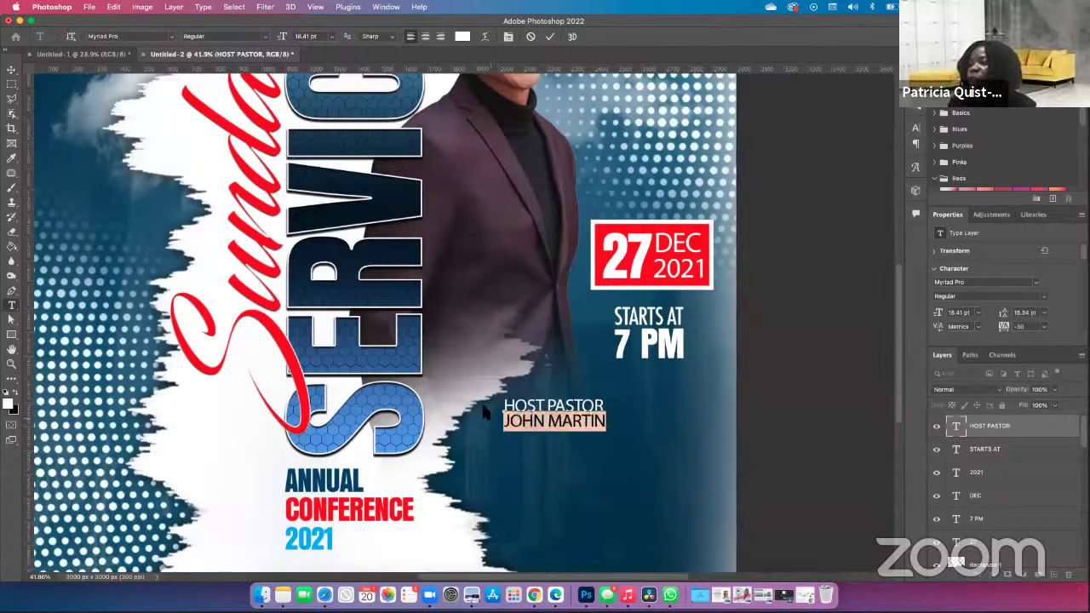
Set the pastor's name to 26 pt and widen the line spacing below HOST PASTOR
{"action": "left_click", "coordinate": [330, 36]}
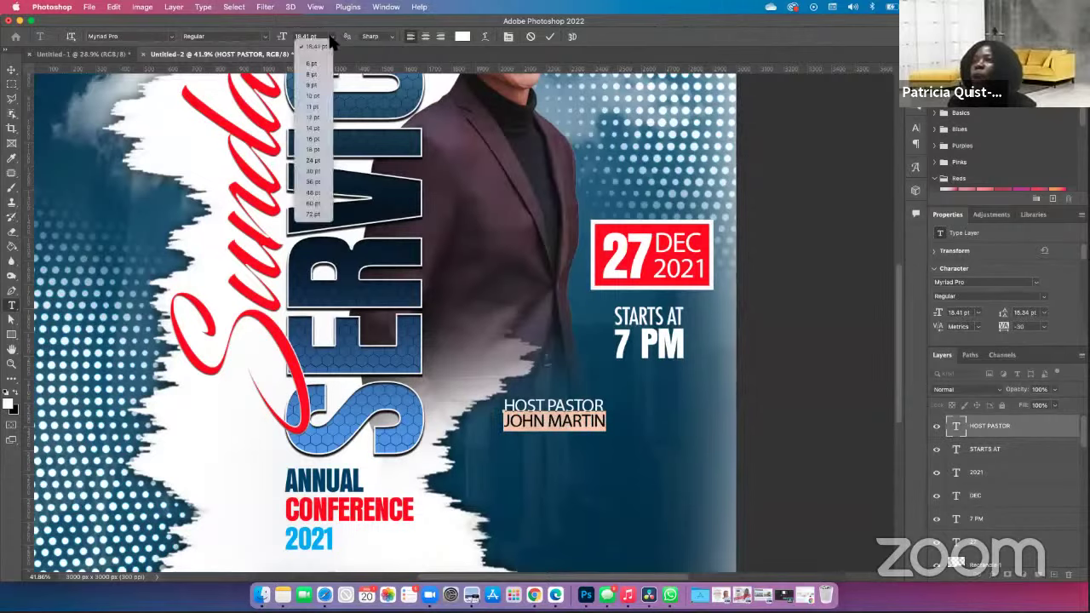
{"action": "left_click", "coordinate": [311, 164]}
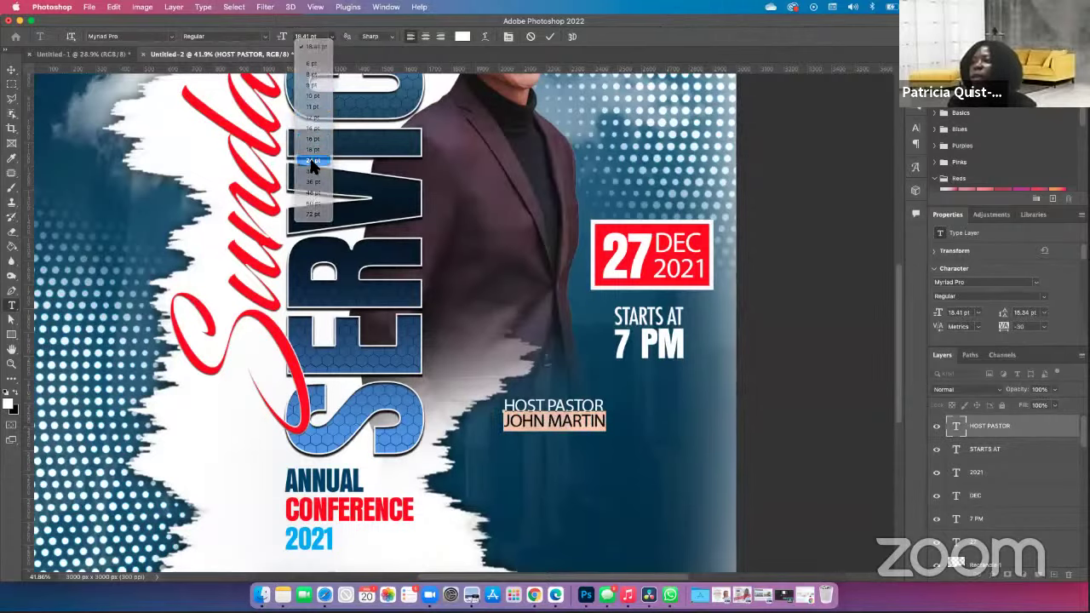
{"action": "left_click", "coordinate": [332, 36]}
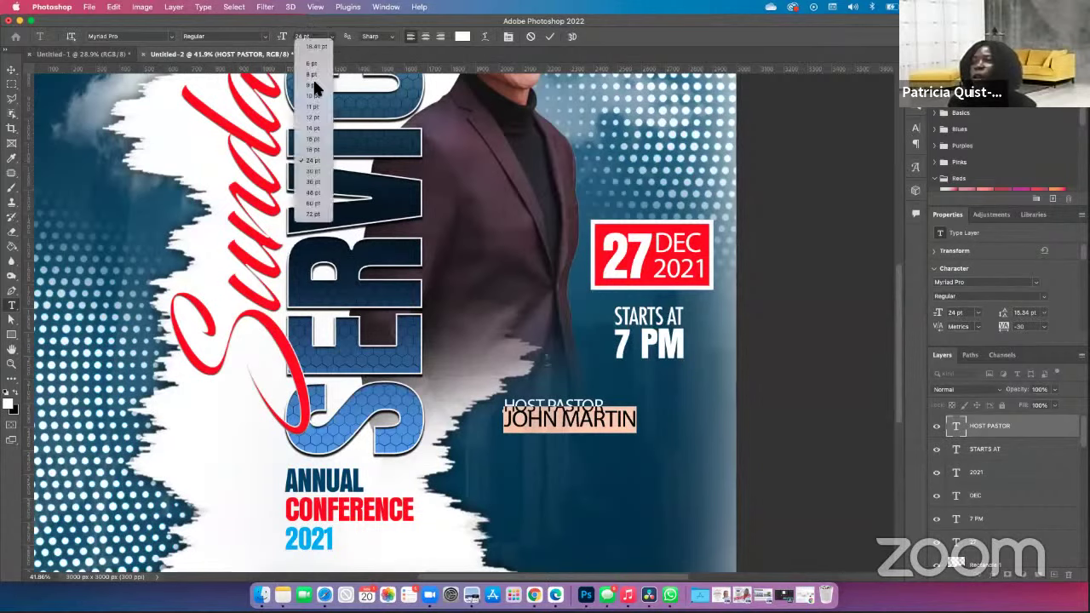
{"action": "left_click", "coordinate": [313, 175]}
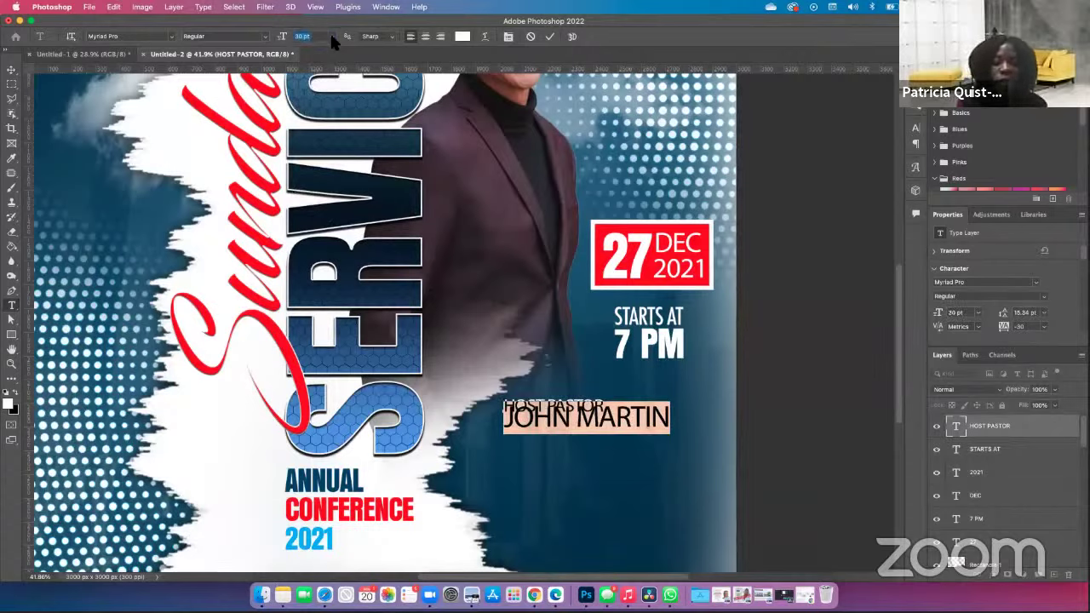
{"action": "type", "text": "30"}
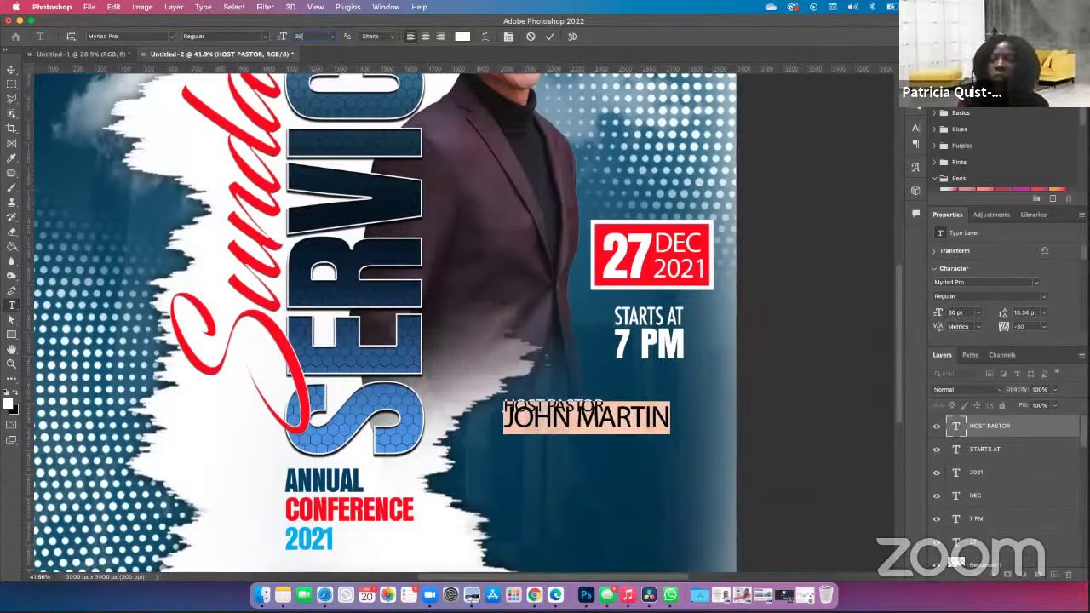
{"action": "key", "text": "Return"}
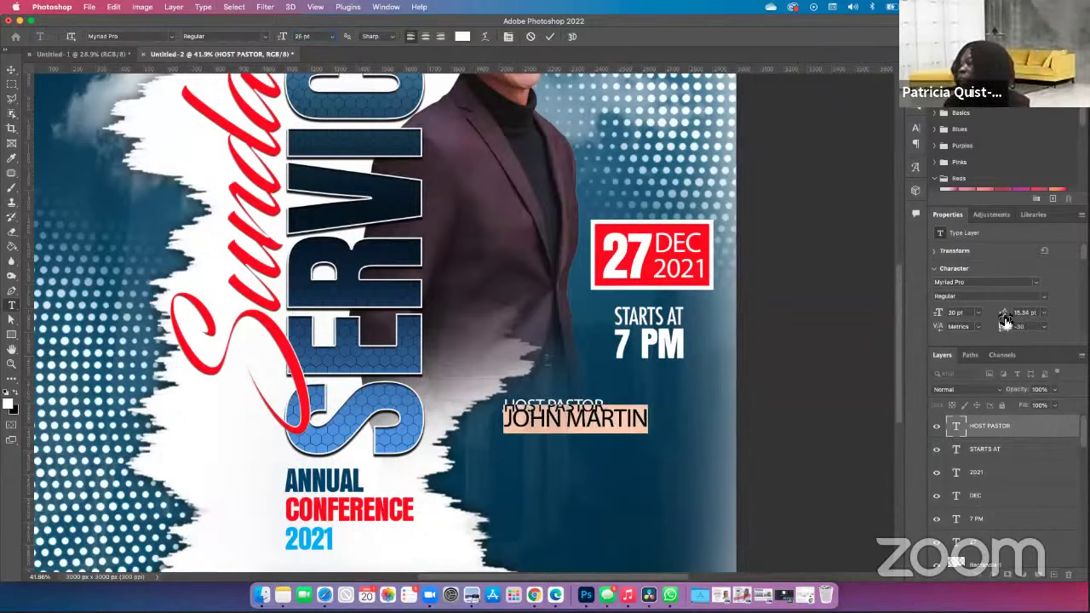
{"action": "left_click_drag", "start_coordinate": [1007, 318], "coordinate": [1009, 319]}
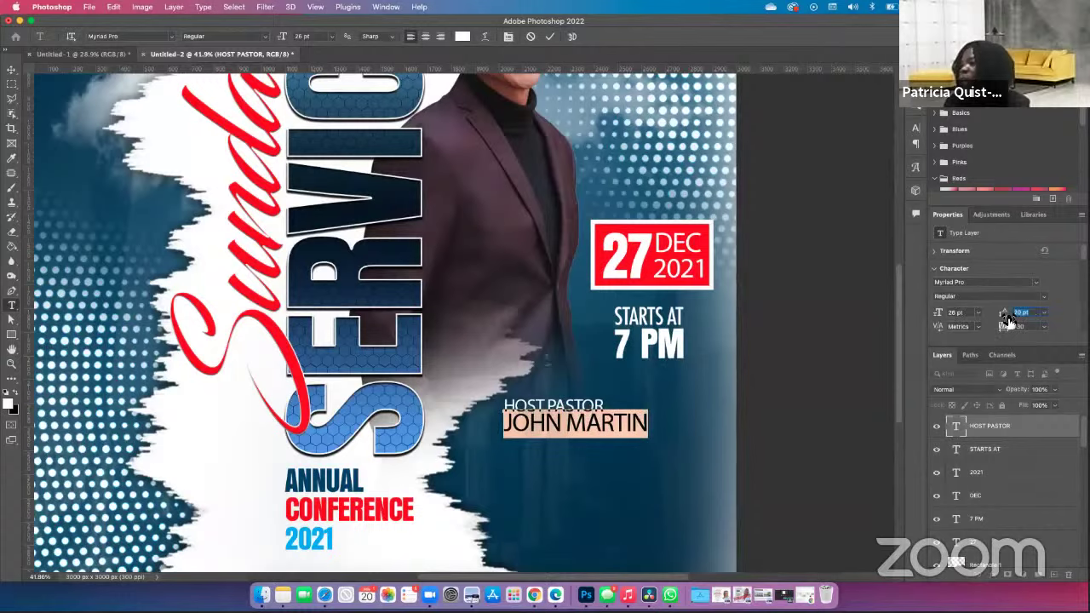
{"action": "left_click", "coordinate": [572, 430]}
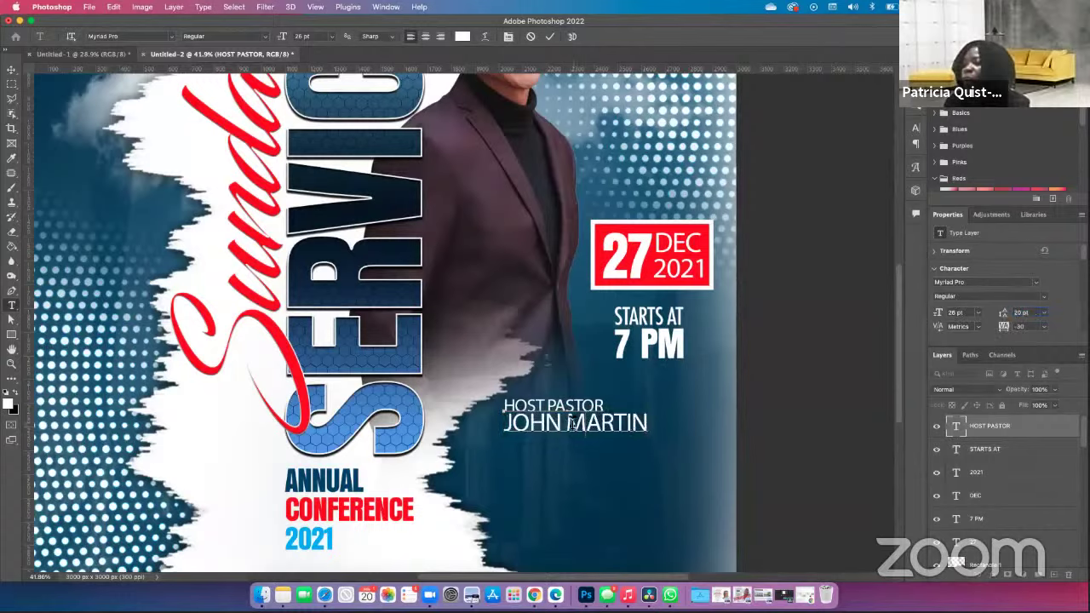
Make the pastor's first name bold and red, sampled from the 27 date
{"action": "left_click_drag", "start_coordinate": [558, 428], "coordinate": [485, 425]}
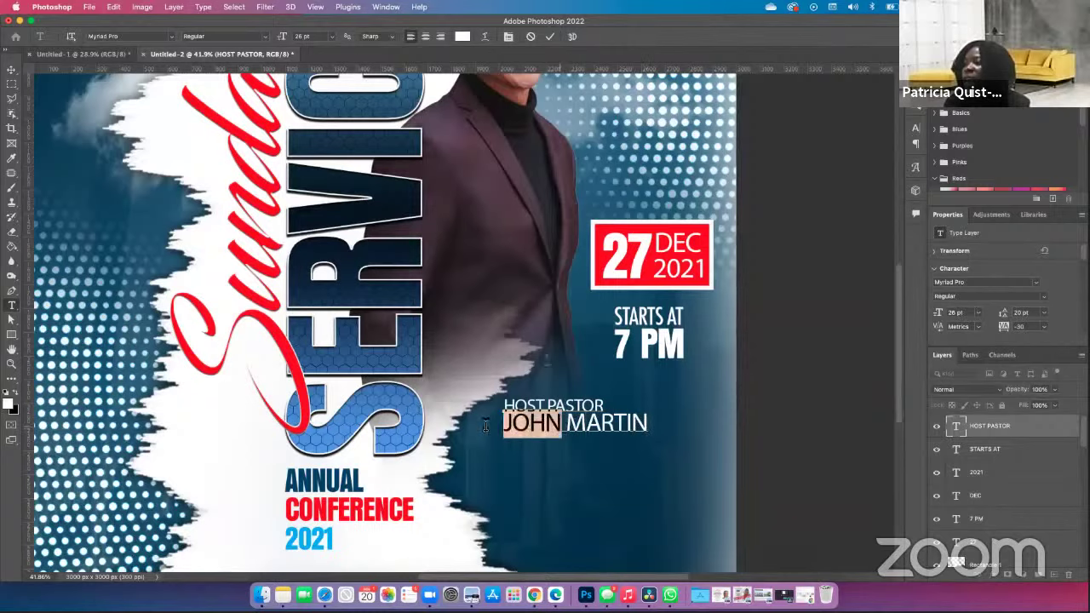
{"action": "left_click", "coordinate": [264, 37]}
{"action": "left_click", "coordinate": [213, 53]}
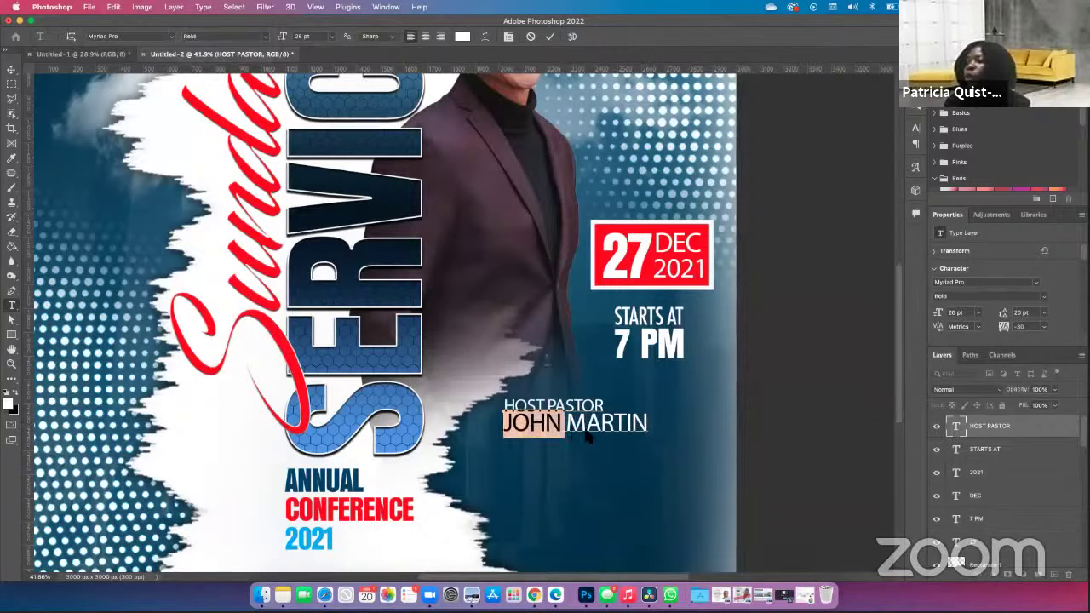
{"action": "left_click", "coordinate": [10, 404]}
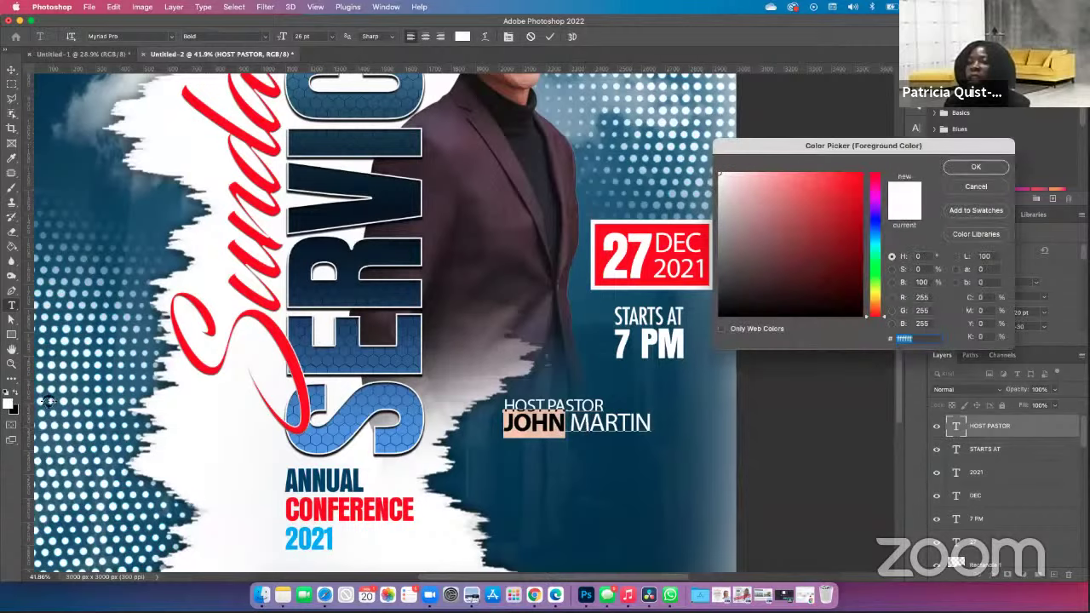
{"action": "left_click", "coordinate": [631, 252]}
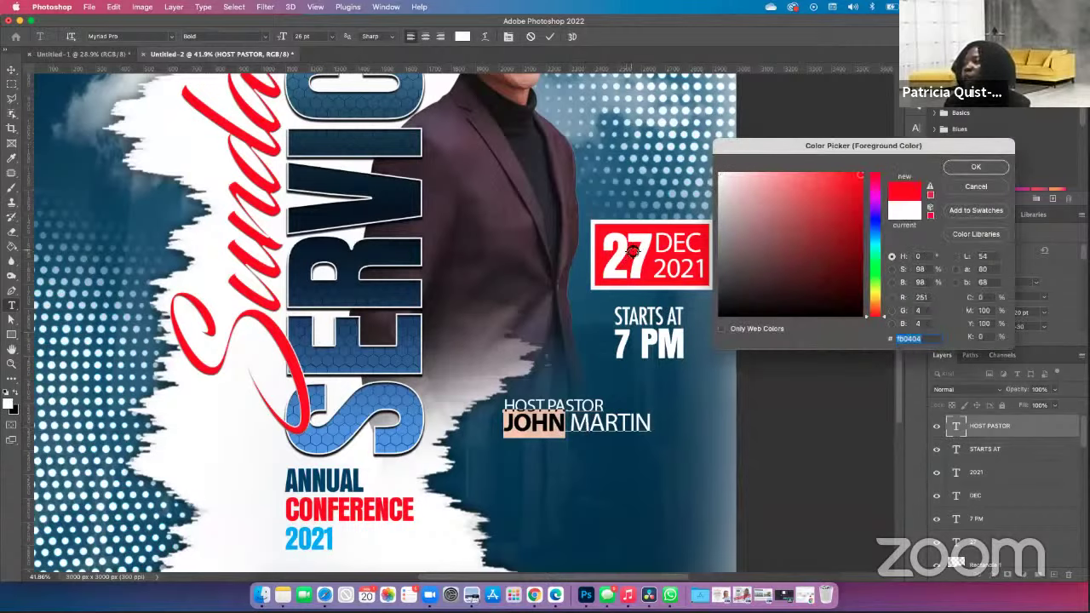
{"action": "left_click", "coordinate": [976, 167]}
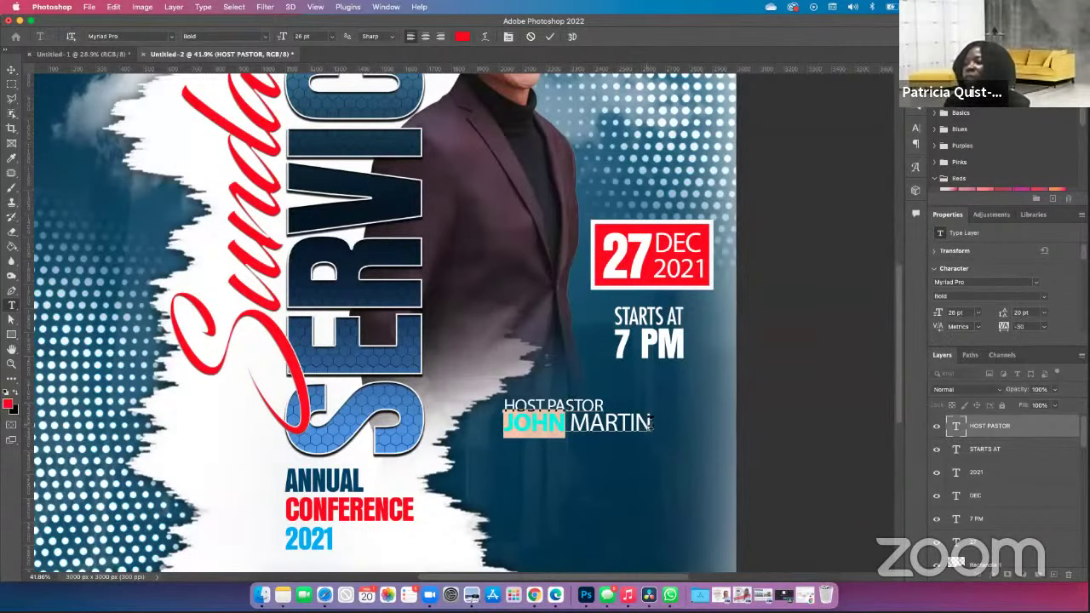
Set the pastor's surname to Acumin Pro Extra Light
{"action": "left_click_drag", "start_coordinate": [650, 423], "coordinate": [574, 430]}
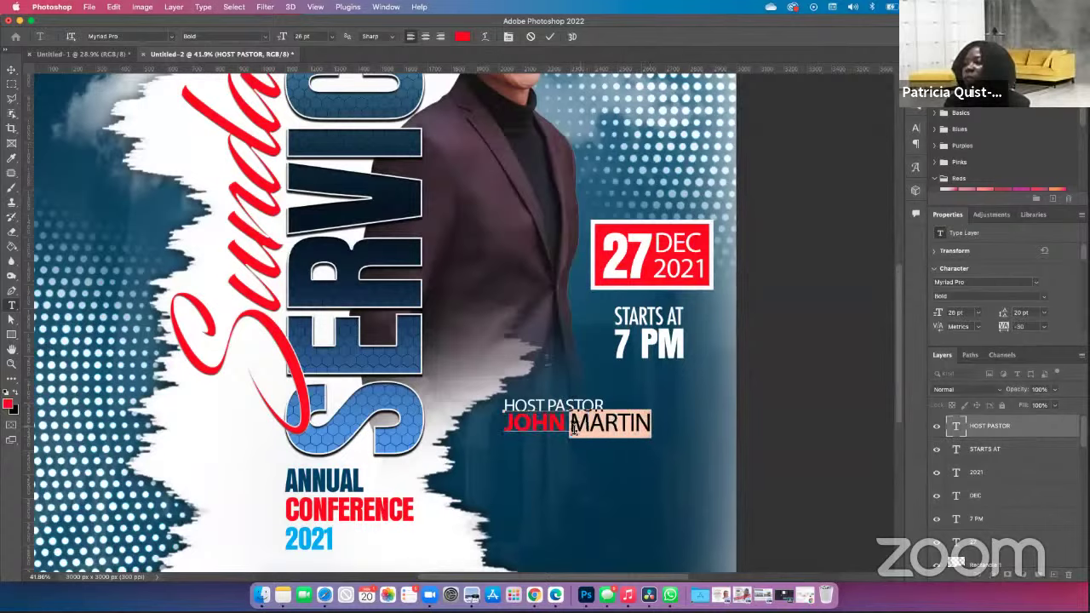
{"action": "left_click", "coordinate": [247, 37]}
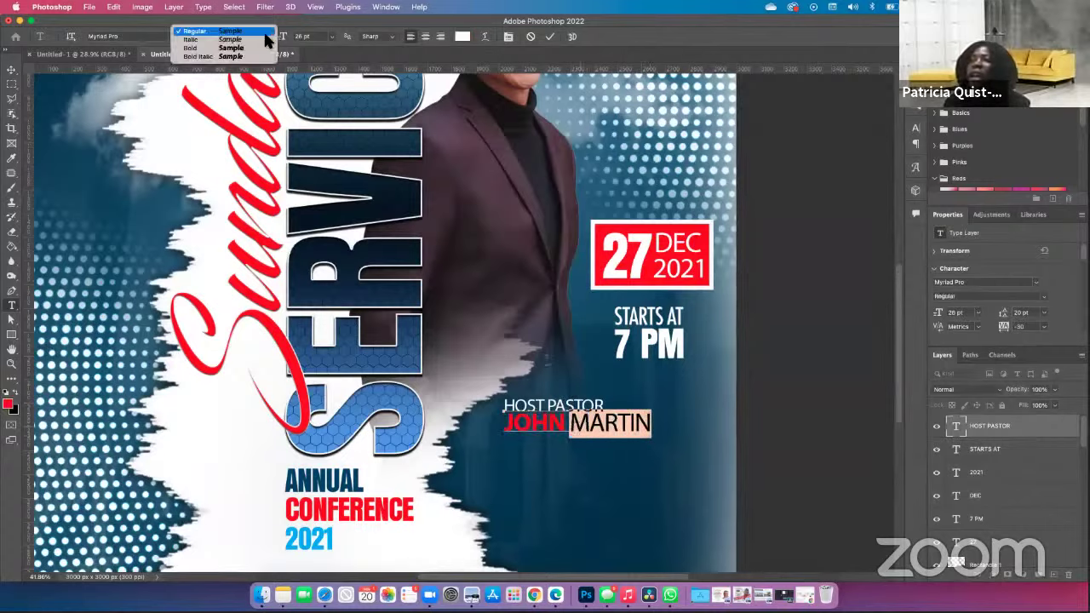
{"action": "left_click", "coordinate": [152, 37]}
{"action": "left_click", "coordinate": [172, 37]}
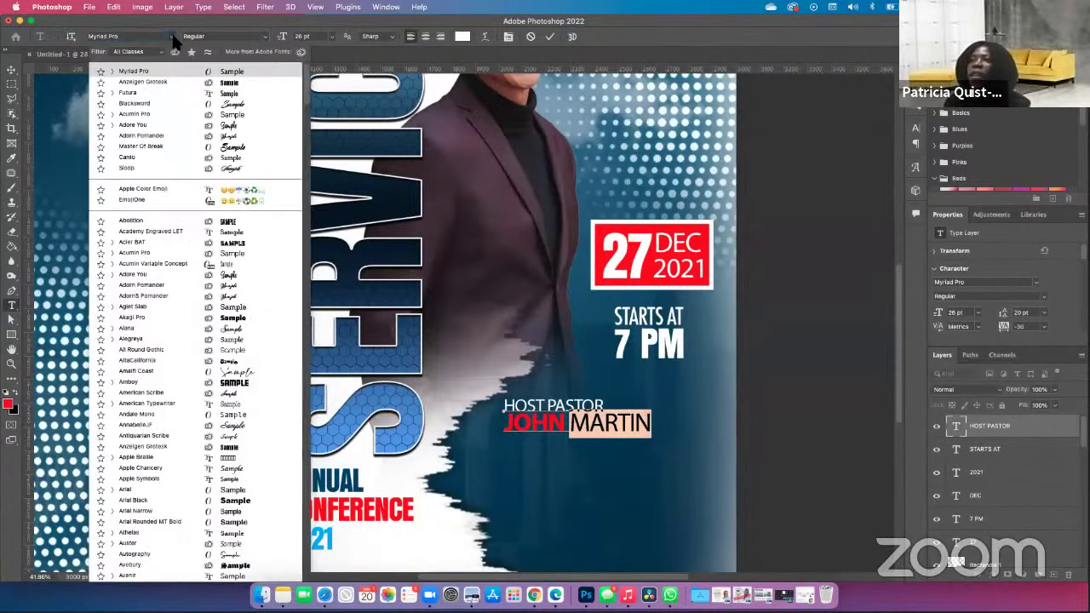
{"action": "left_click", "coordinate": [239, 116]}
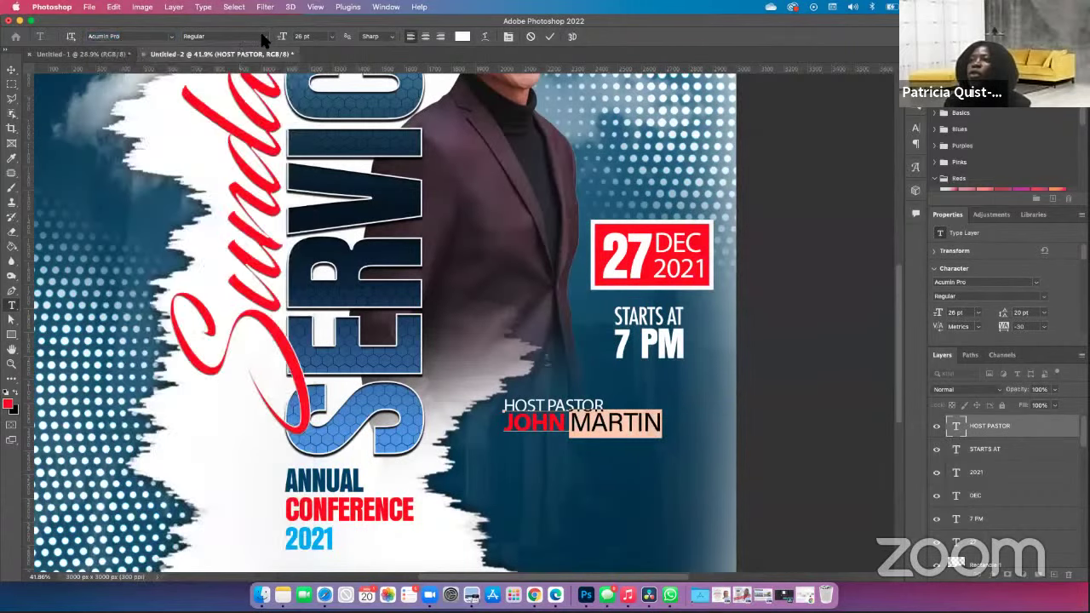
{"action": "left_click", "coordinate": [260, 38]}
{"action": "key", "text": "Return"}
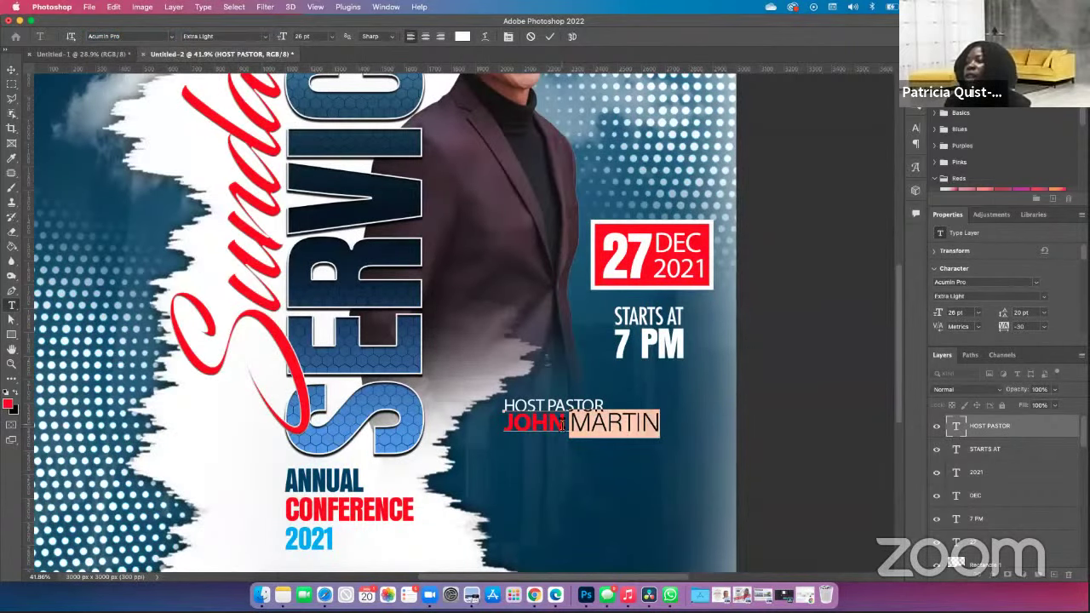
{"action": "left_click", "coordinate": [562, 424]}
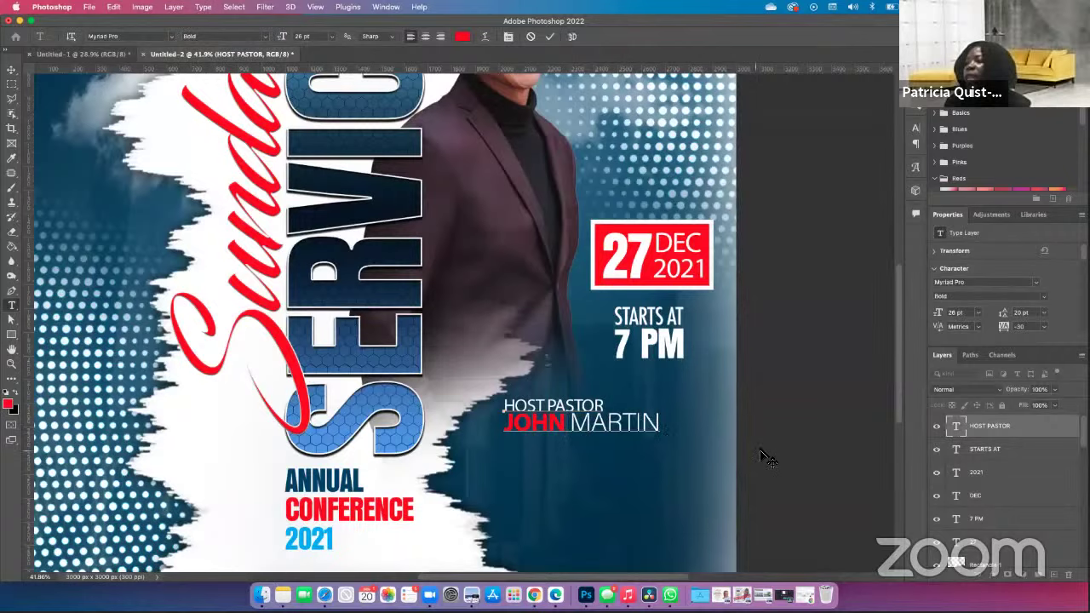
Move the host pastor block slightly left and scale it down a little
{"action": "left_click", "coordinate": [14, 67]}
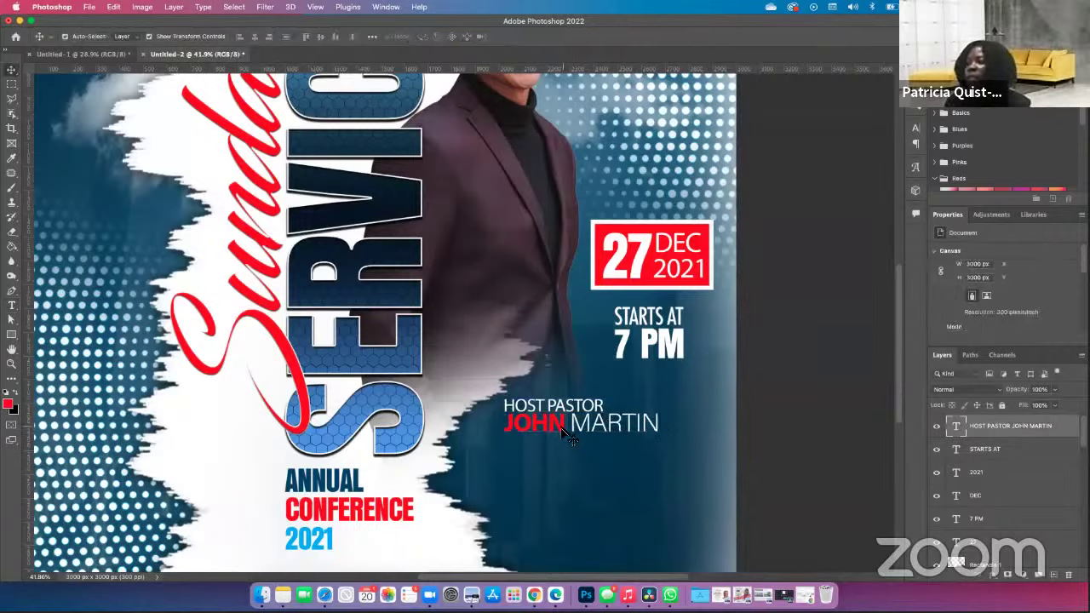
{"action": "left_click_drag", "start_coordinate": [562, 434], "coordinate": [543, 438]}
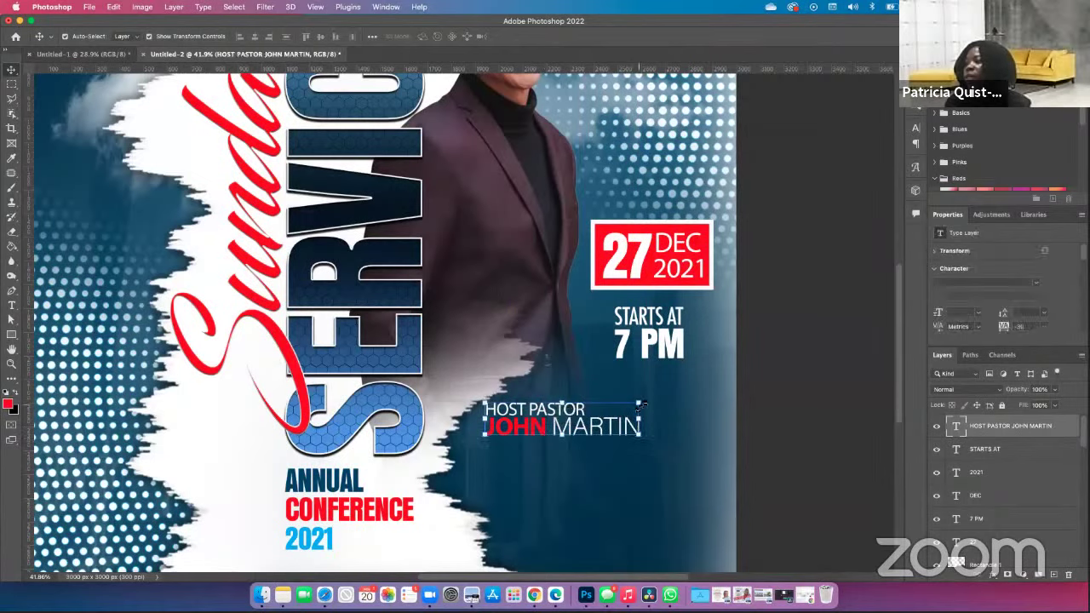
{"action": "left_click_drag", "start_coordinate": [641, 404], "coordinate": [612, 410]}
{"action": "key", "text": "Return"}
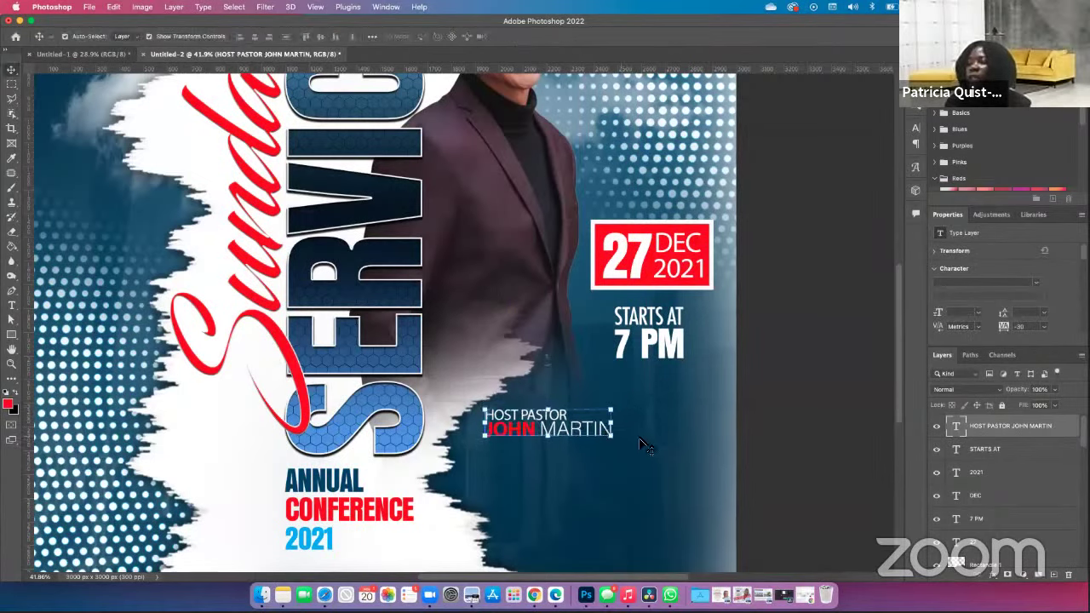
{"action": "left_click", "coordinate": [771, 445]}
{"action": "scroll", "coordinate": [572, 423], "scroll_direction": "up", "scroll_amount": 1}
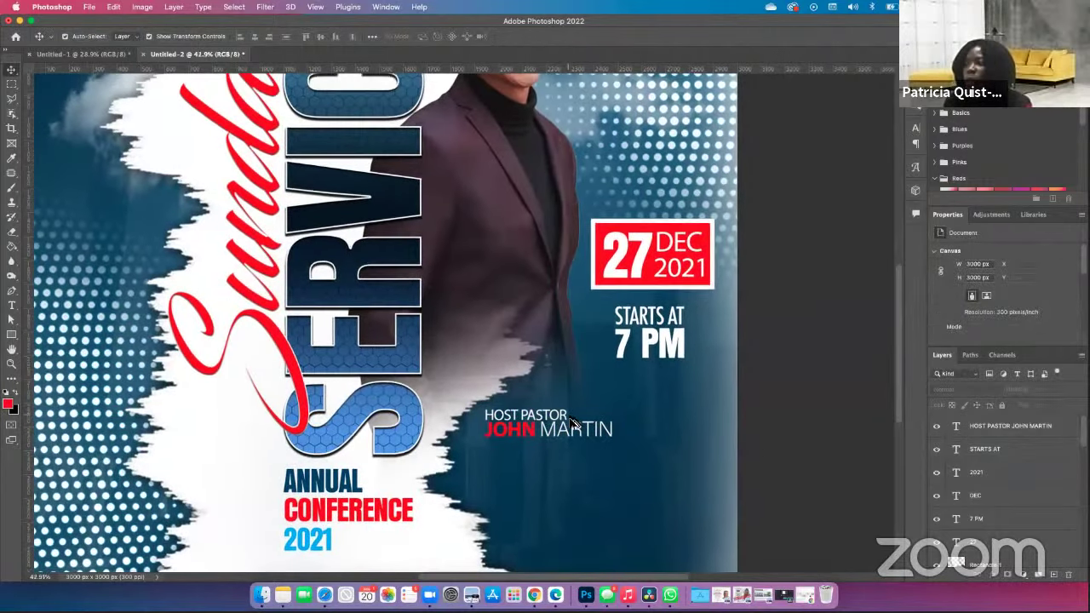
{"action": "scroll", "coordinate": [572, 423], "scroll_direction": "down", "scroll_amount": 5}
{"action": "scroll", "coordinate": [505, 364], "scroll_direction": "up", "scroll_amount": 4}
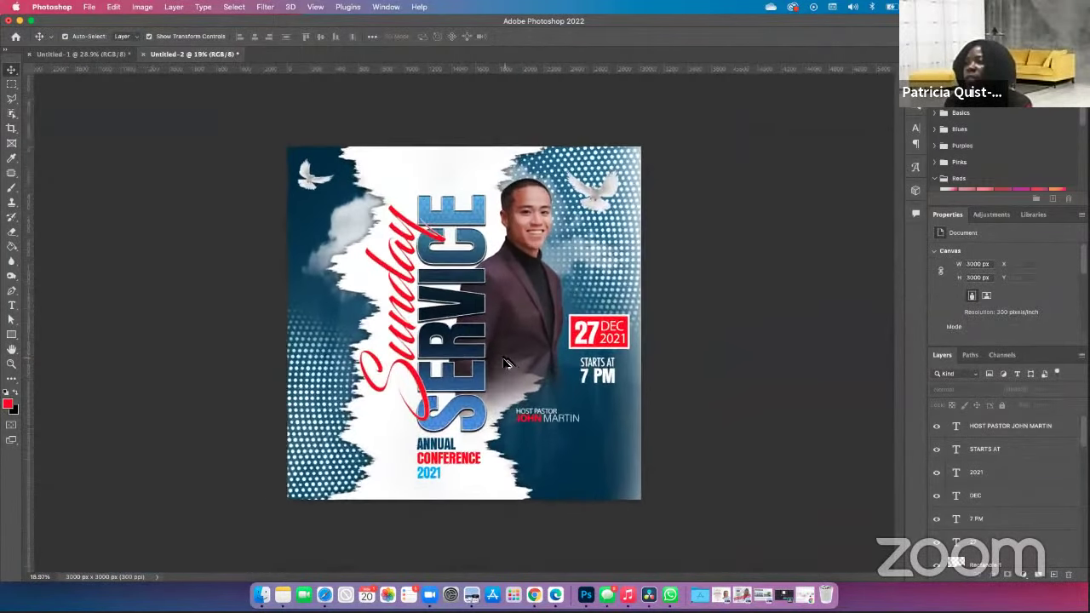
{"action": "scroll", "coordinate": [504, 363], "scroll_direction": "up", "scroll_amount": 2}
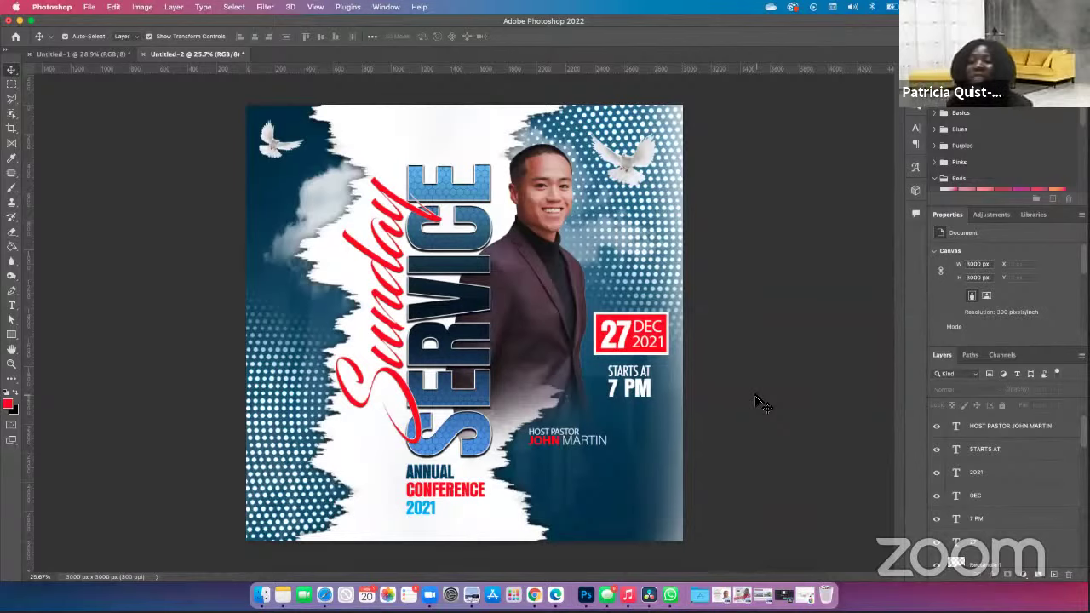
Search Chrome for 'PAPER TORN' png images, then close the browser
{"action": "left_click", "coordinate": [534, 594]}
{"action": "left_click", "coordinate": [245, 127]}
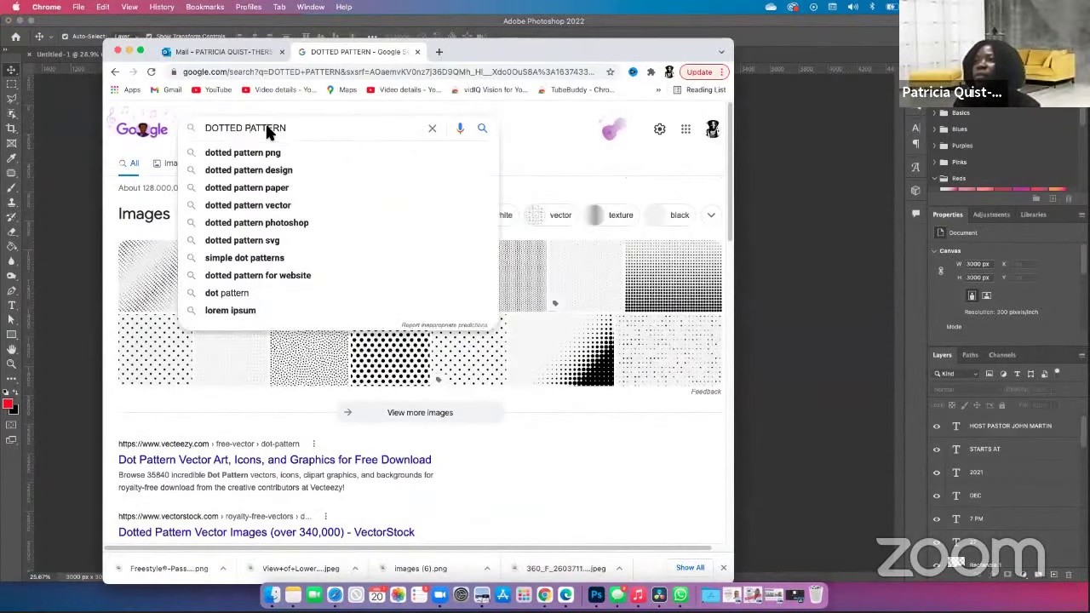
{"action": "left_click_drag", "start_coordinate": [287, 126], "coordinate": [189, 116]}
{"action": "type", "text": "PAPER "}
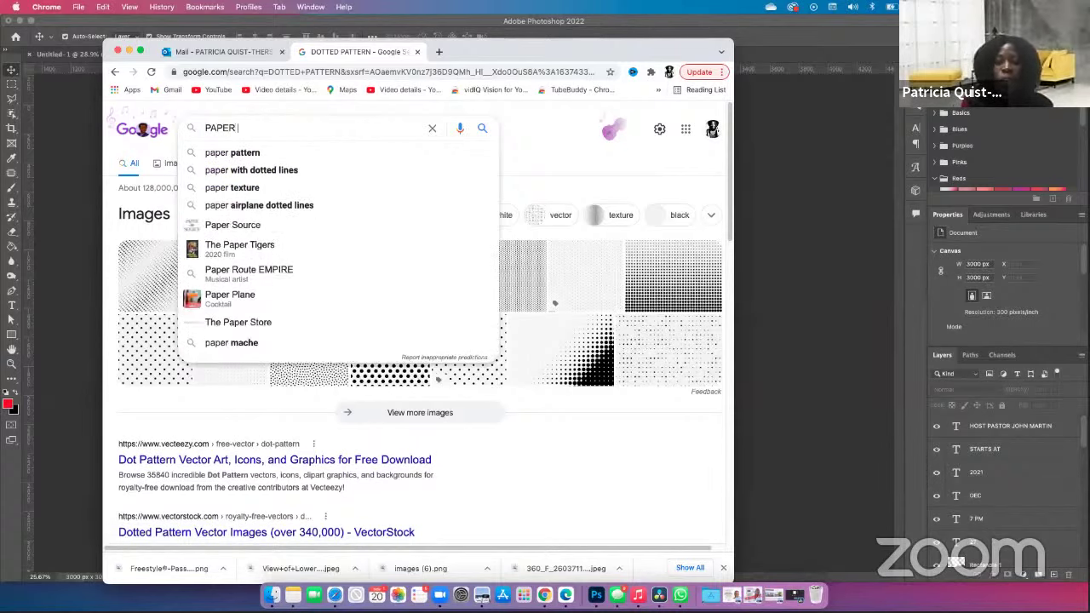
{"action": "type", "text": "TORN"}
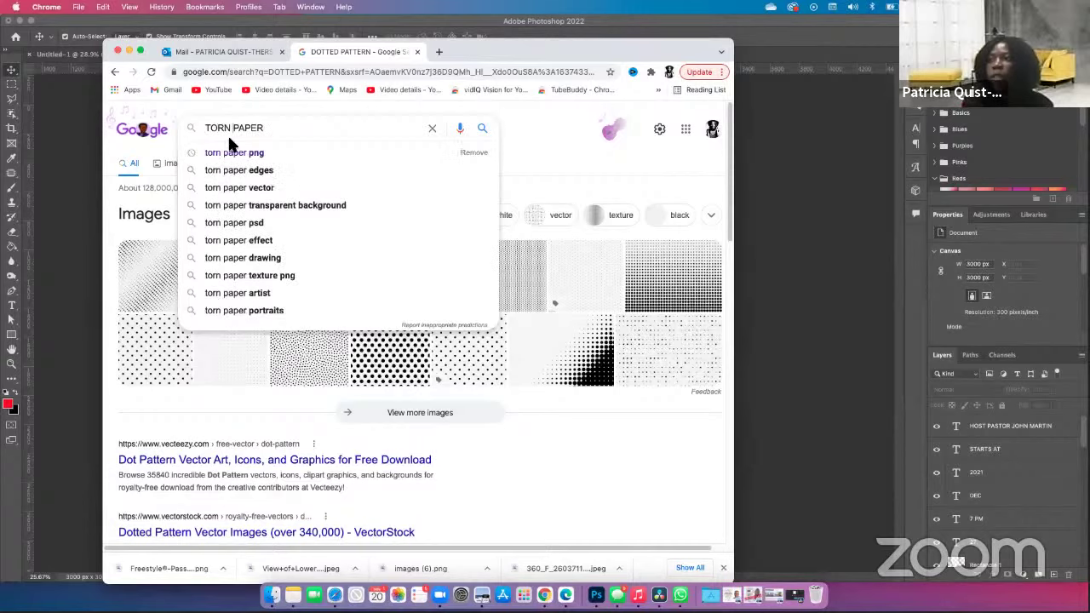
{"action": "left_click", "coordinate": [242, 152]}
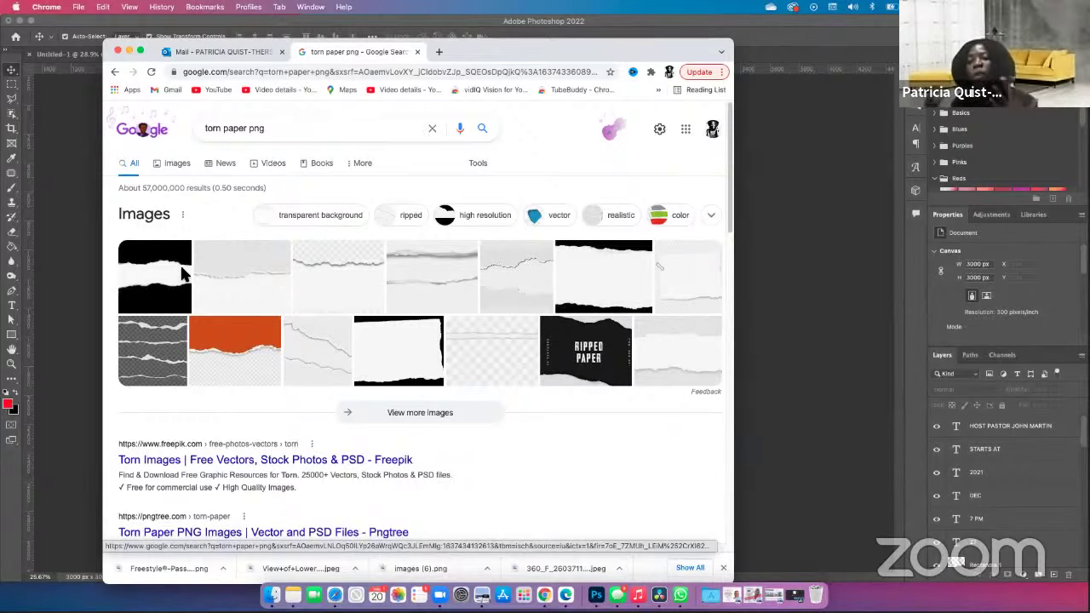
{"action": "left_click", "coordinate": [119, 52]}
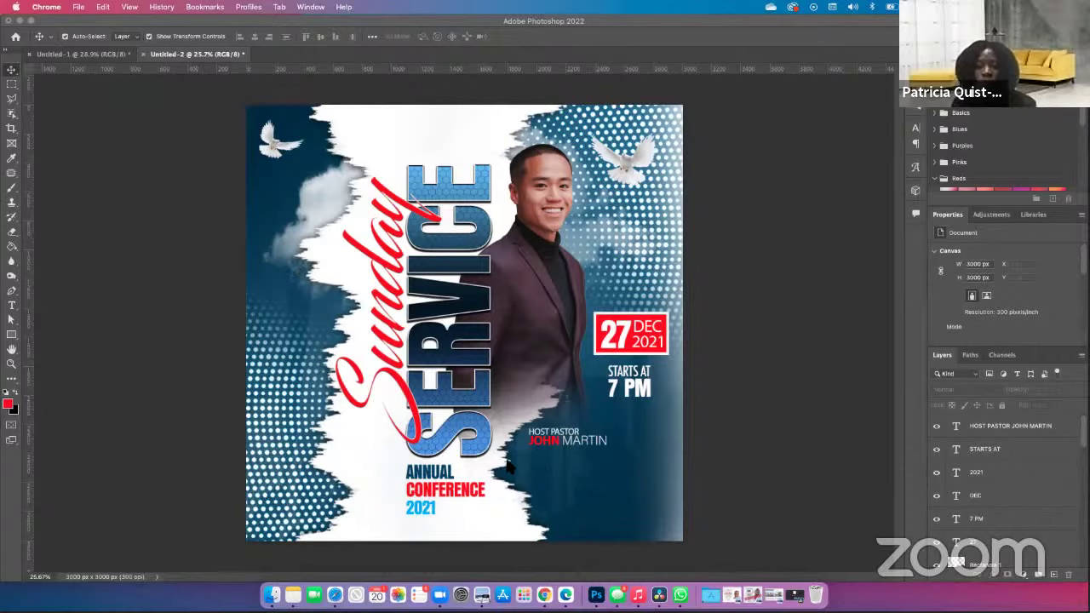
Add a new text line reading WATCH LIVE below the pastor's name
{"action": "scroll", "coordinate": [536, 471], "scroll_direction": "up", "scroll_amount": 1}
{"action": "scroll", "coordinate": [535, 471], "scroll_direction": "up", "scroll_amount": 5}
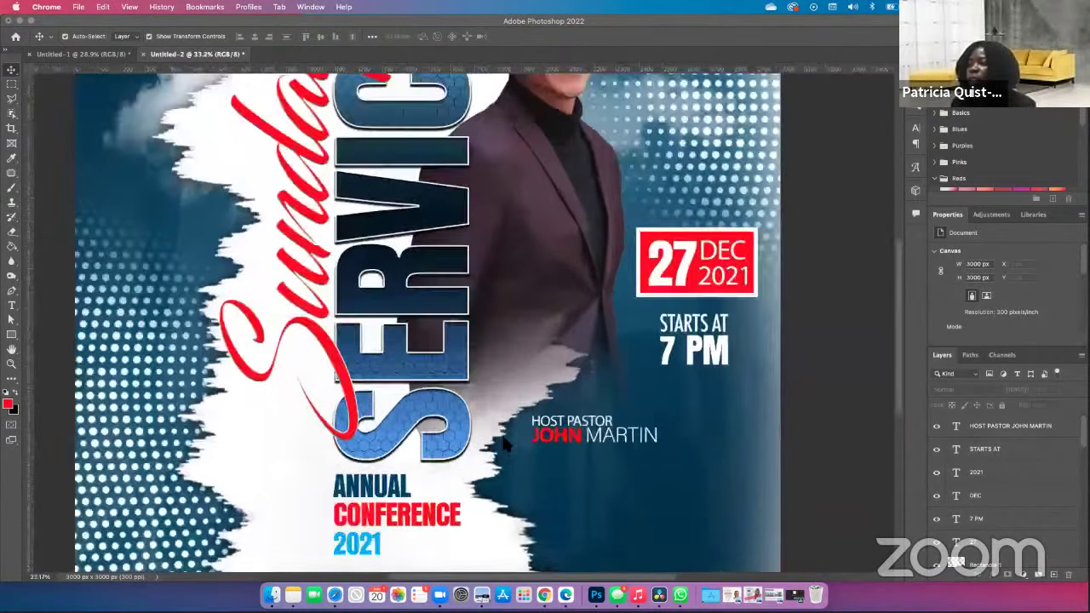
{"action": "scroll", "coordinate": [500, 442], "scroll_direction": "down", "scroll_amount": 3}
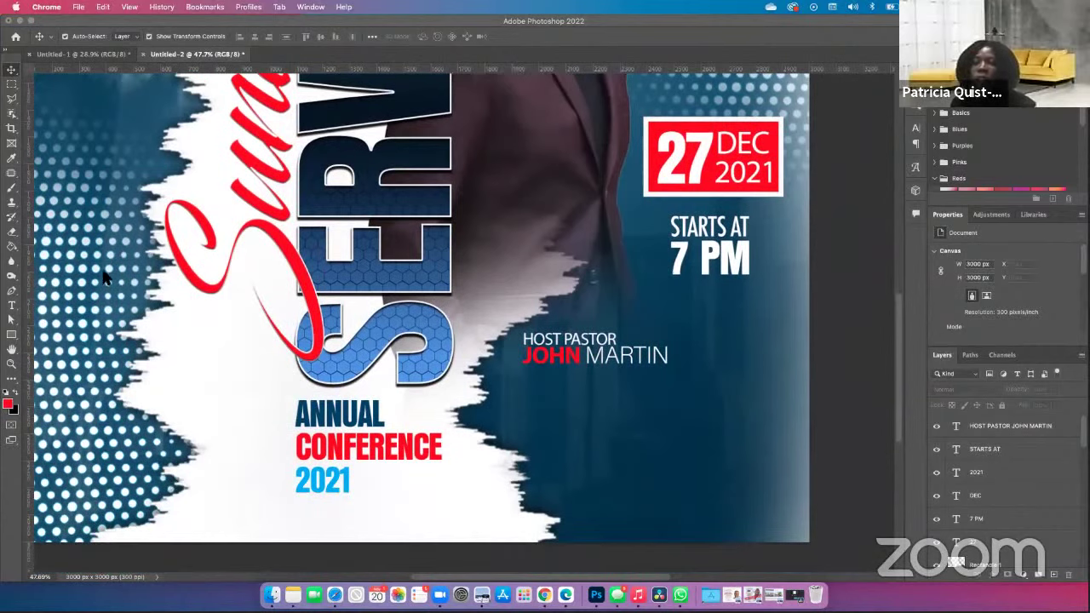
{"action": "left_click", "coordinate": [11, 306]}
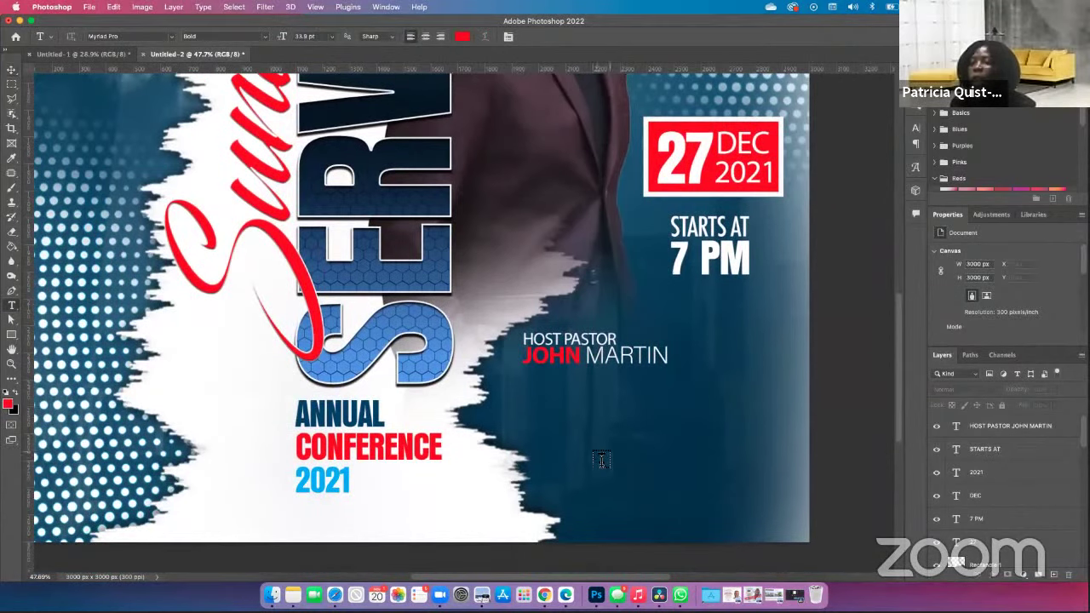
{"action": "left_click", "coordinate": [627, 446]}
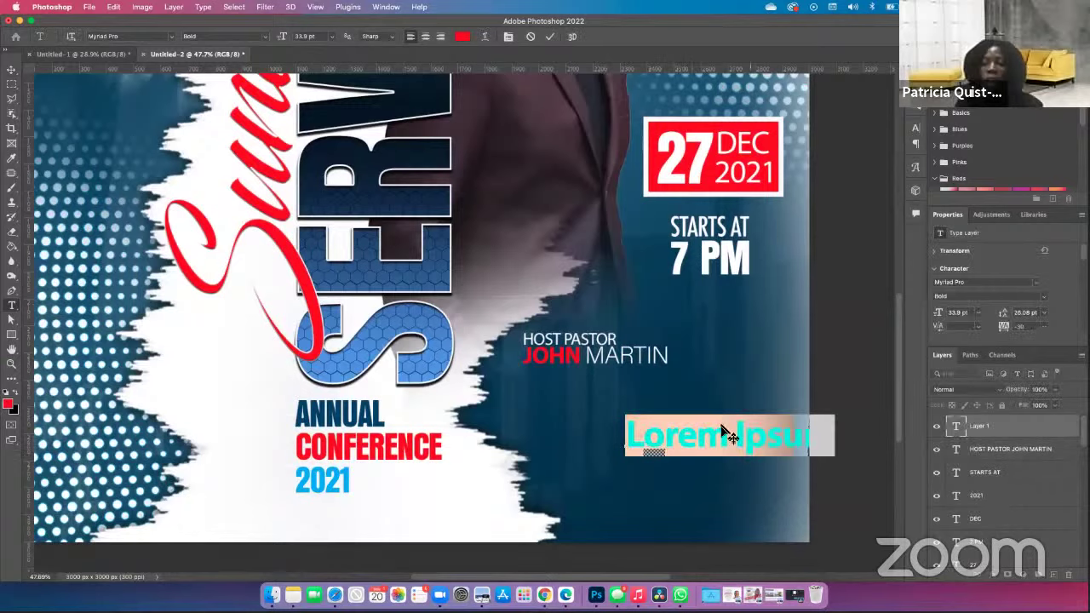
{"action": "type", "text": "WAT"}
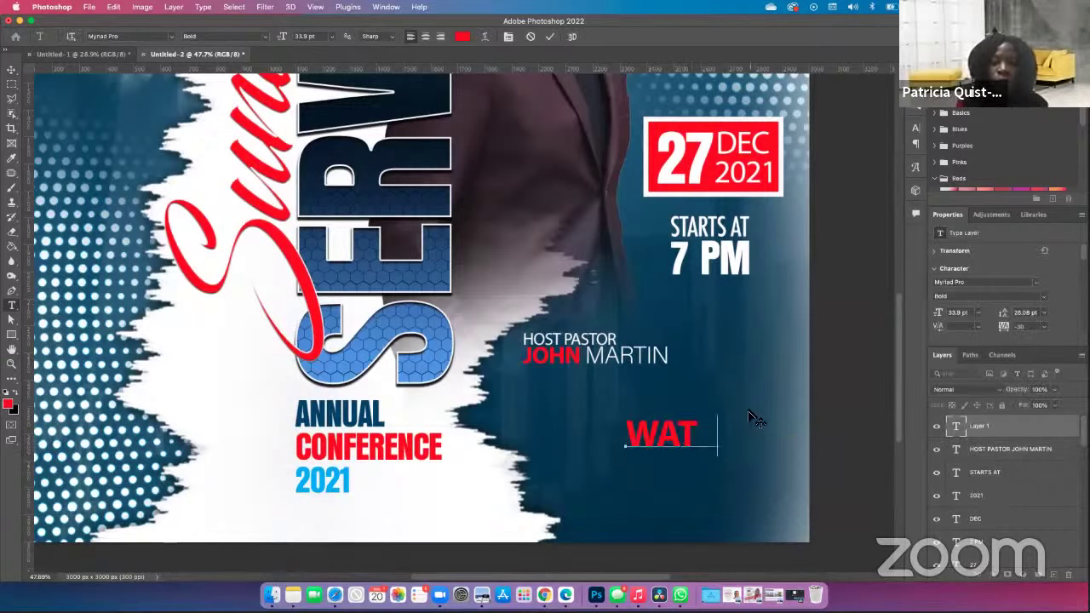
{"action": "type", "text": "CH LIVE"}
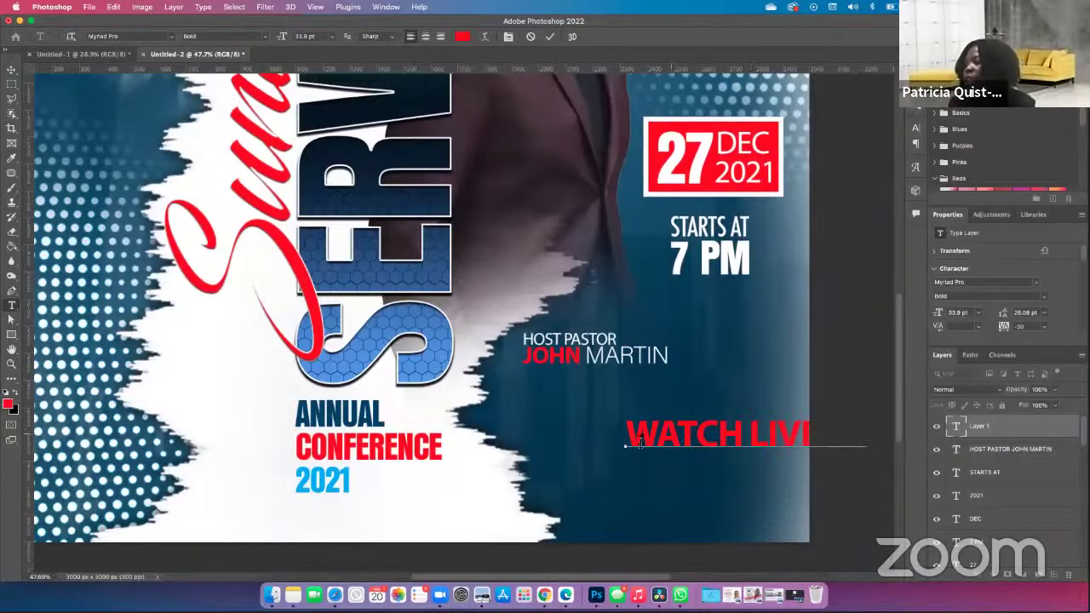
Make the WATCH LIVE AT text white and scale it down in the lower right
{"action": "left_click_drag", "start_coordinate": [623, 432], "coordinate": [809, 445]}
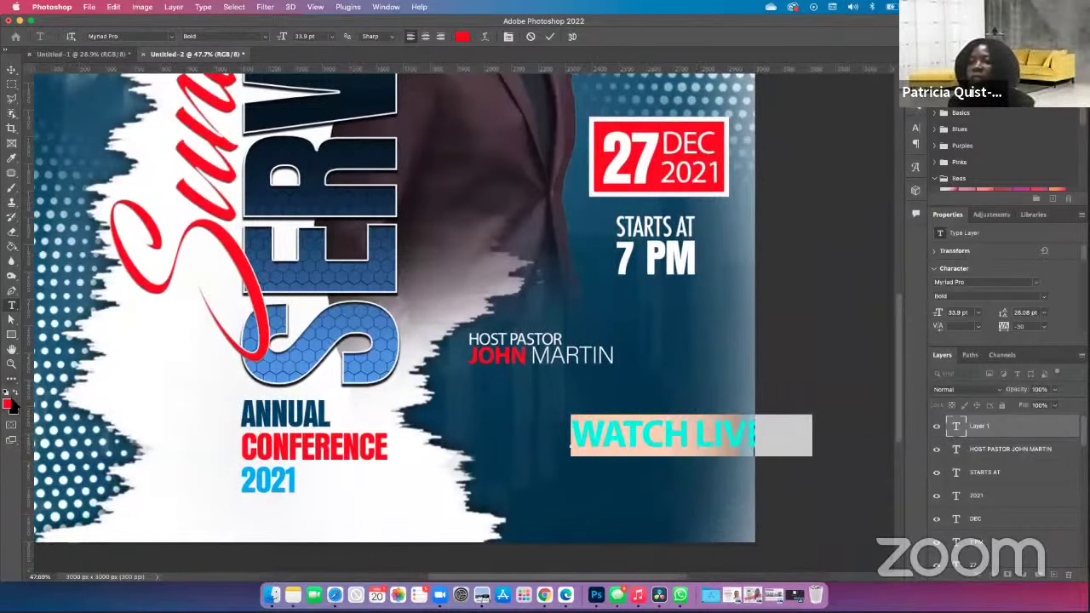
{"action": "left_click", "coordinate": [7, 395]}
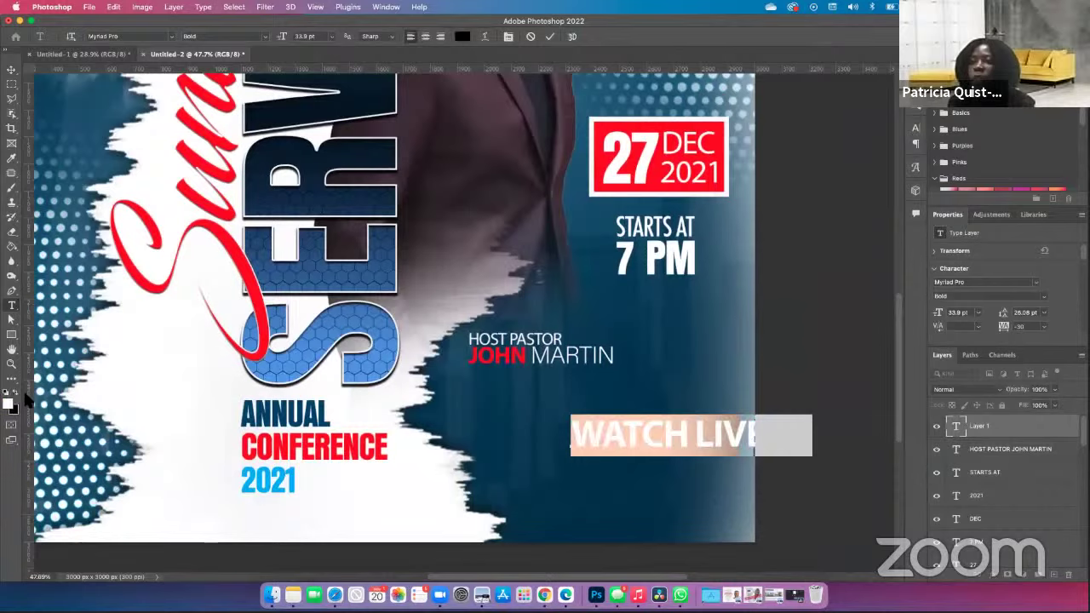
{"action": "left_click", "coordinate": [15, 392]}
{"action": "left_click", "coordinate": [11, 68]}
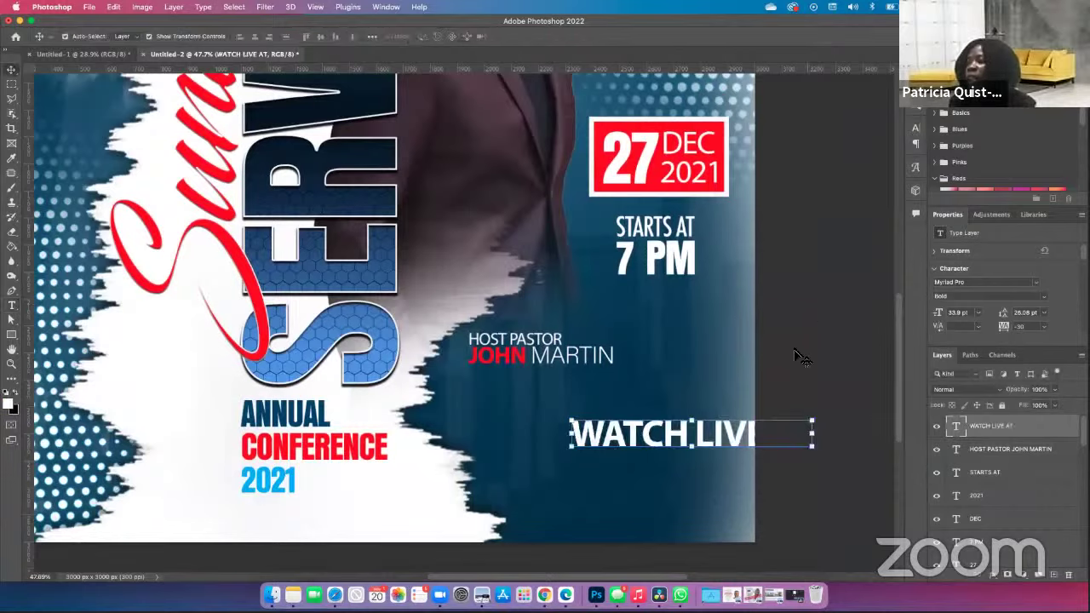
{"action": "left_click_drag", "start_coordinate": [811, 419], "coordinate": [705, 458]}
{"action": "key", "text": "Return"}
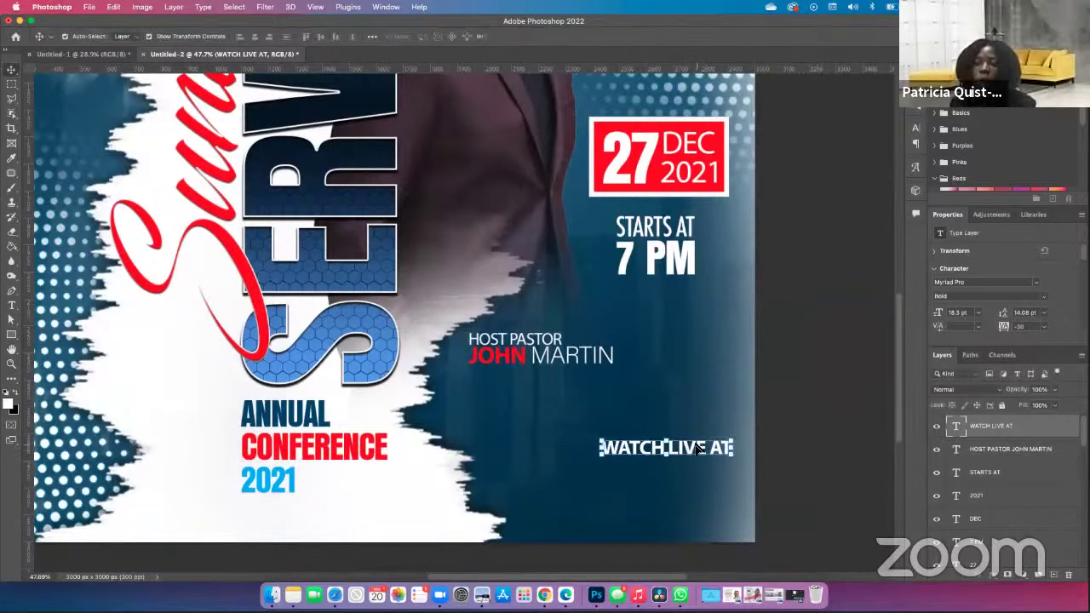
{"action": "left_click", "coordinate": [11, 308]}
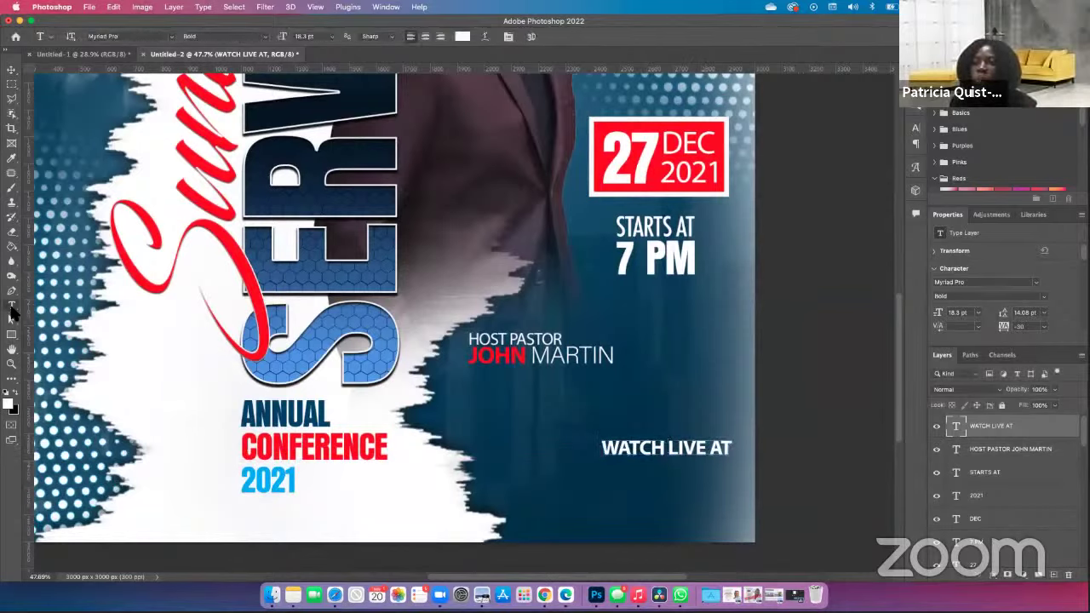
{"action": "left_click", "coordinate": [453, 417]}
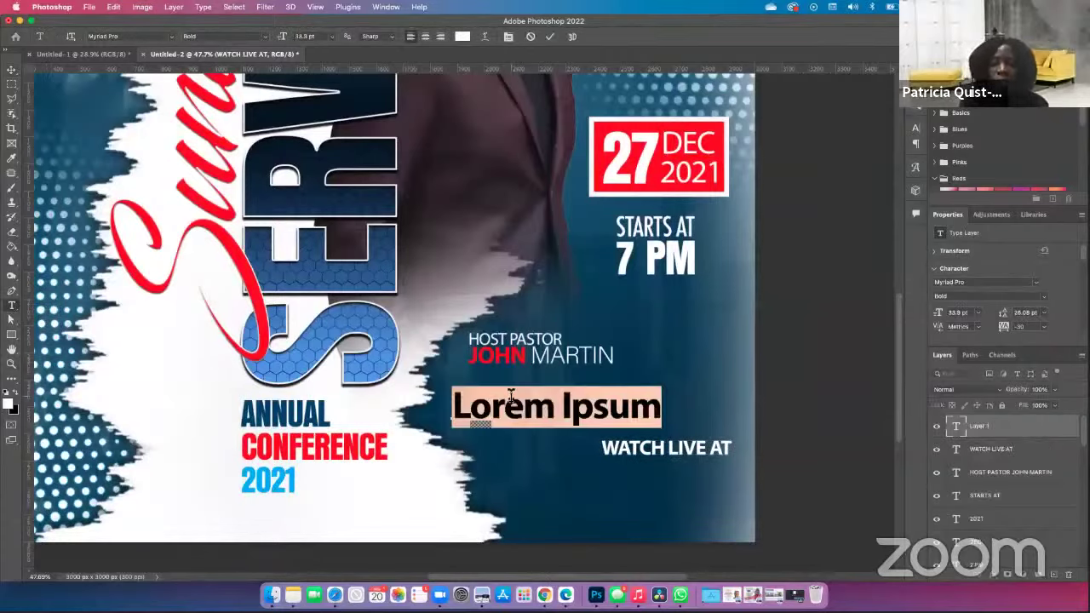
{"action": "type", "text": "WWW."}
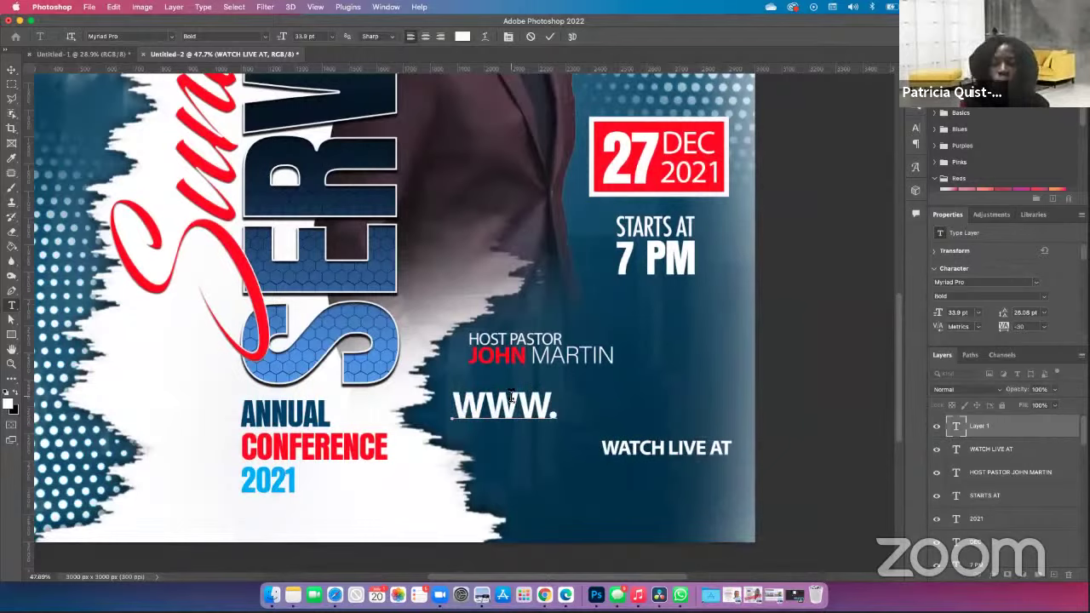
{"action": "type", "text": "HOPE"}
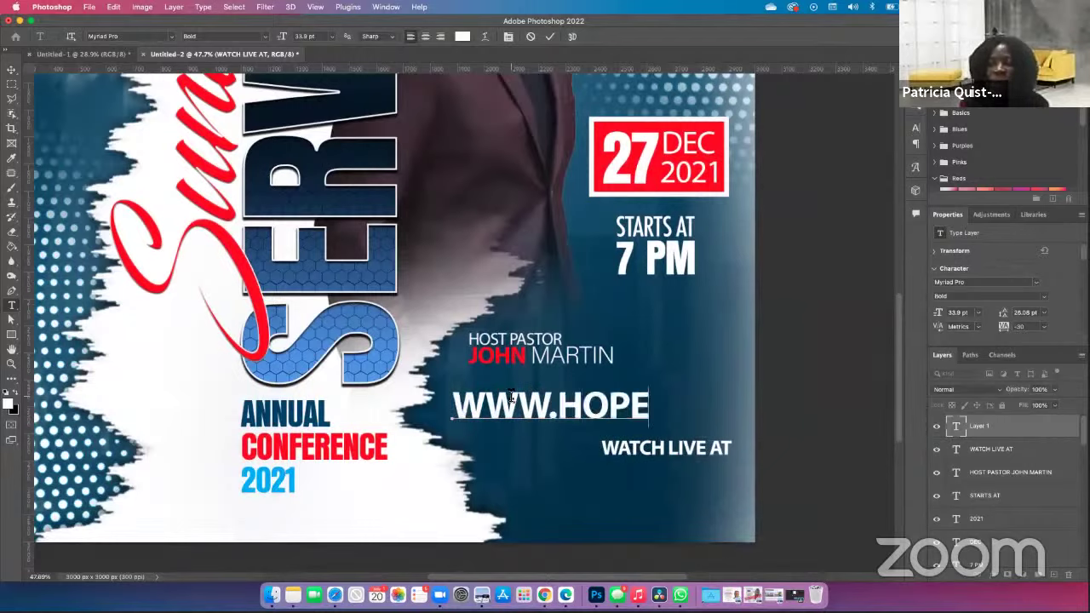
{"action": "type", "text": "BAPTIS"}
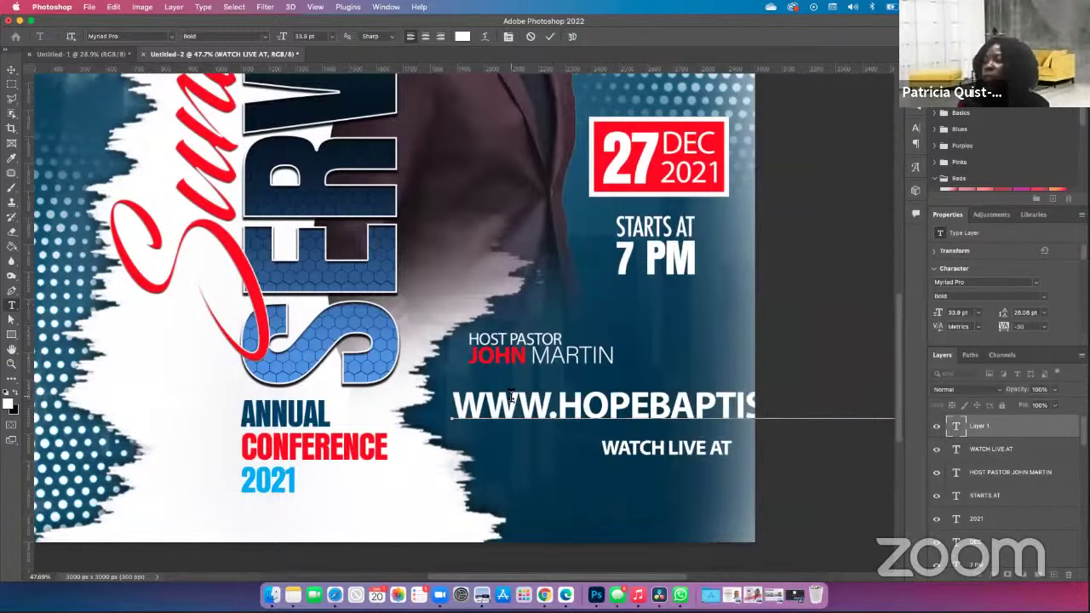
{"action": "key", "text": "super+a"}
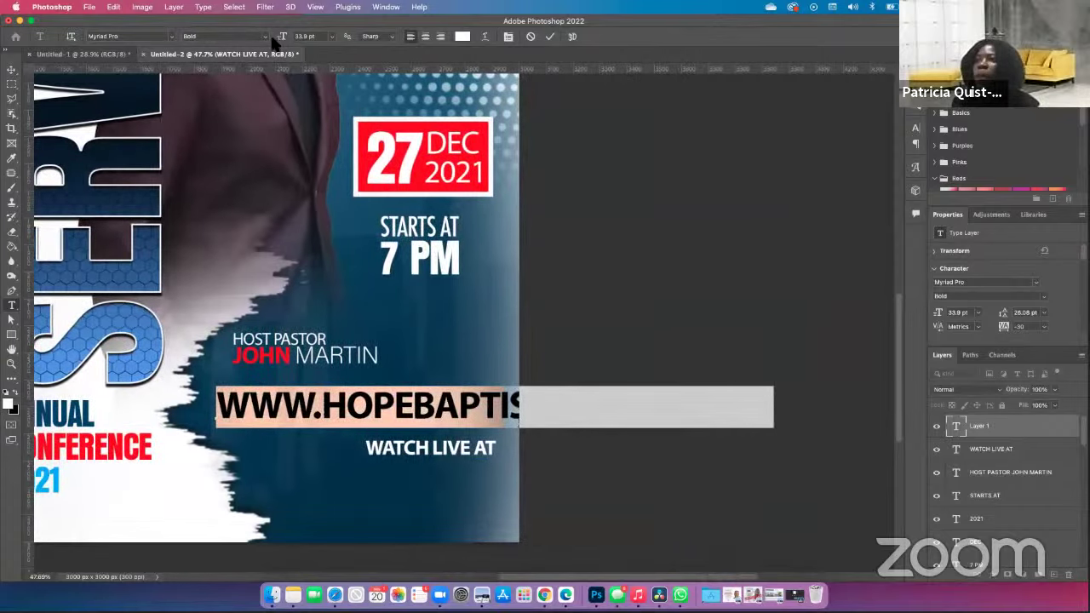
{"action": "left_click", "coordinate": [259, 36]}
{"action": "left_click", "coordinate": [192, 32]}
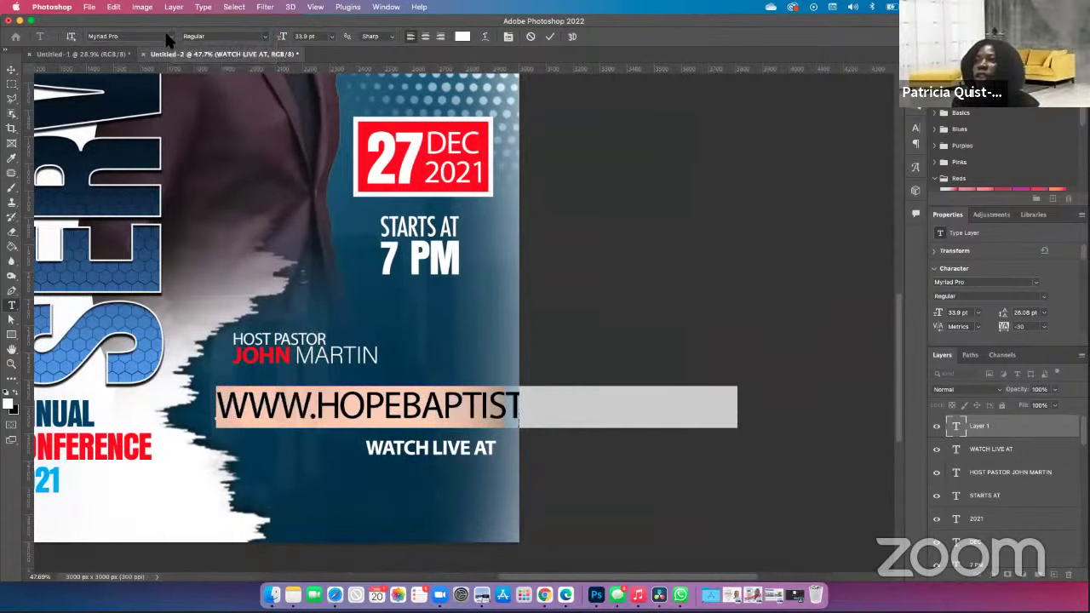
{"action": "left_click", "coordinate": [171, 36]}
{"action": "left_click", "coordinate": [331, 37]}
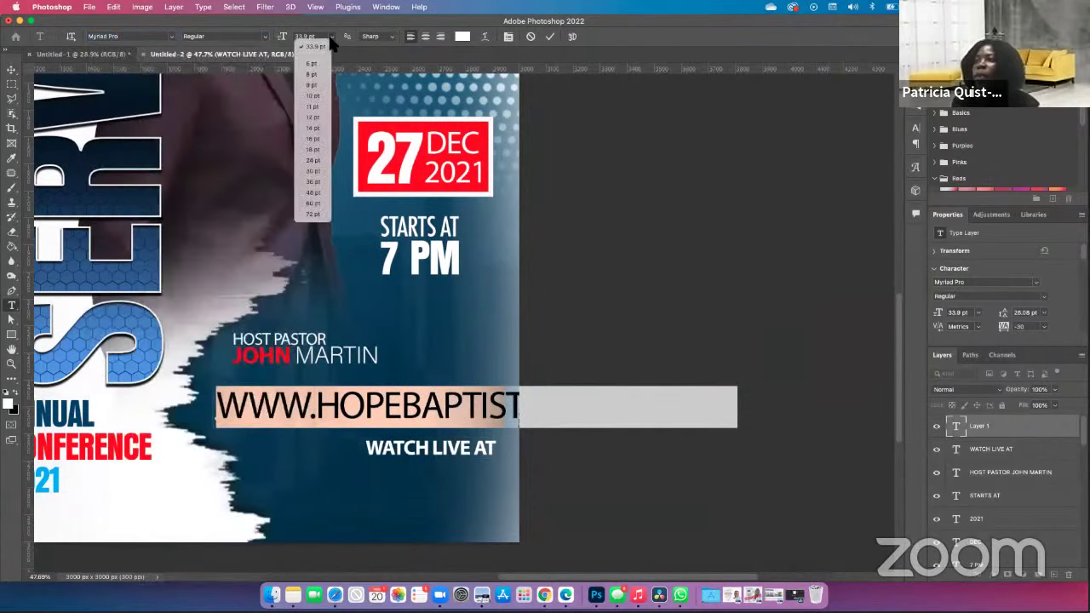
{"action": "left_click", "coordinate": [313, 140]}
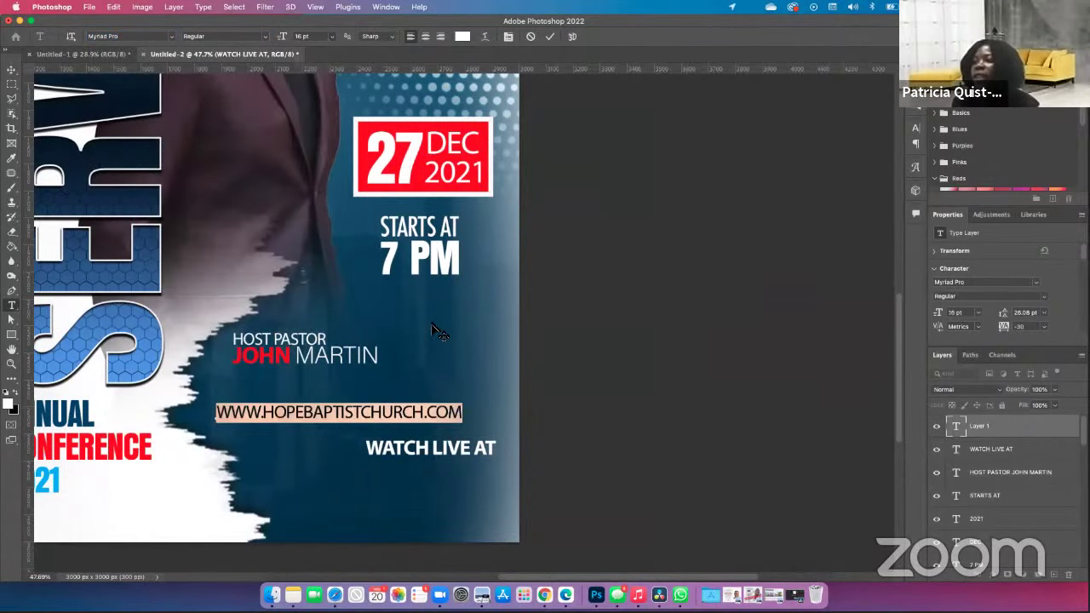
Move and scale the web address to sit just beneath WATCH LIVE AT
{"action": "left_click", "coordinate": [11, 69]}
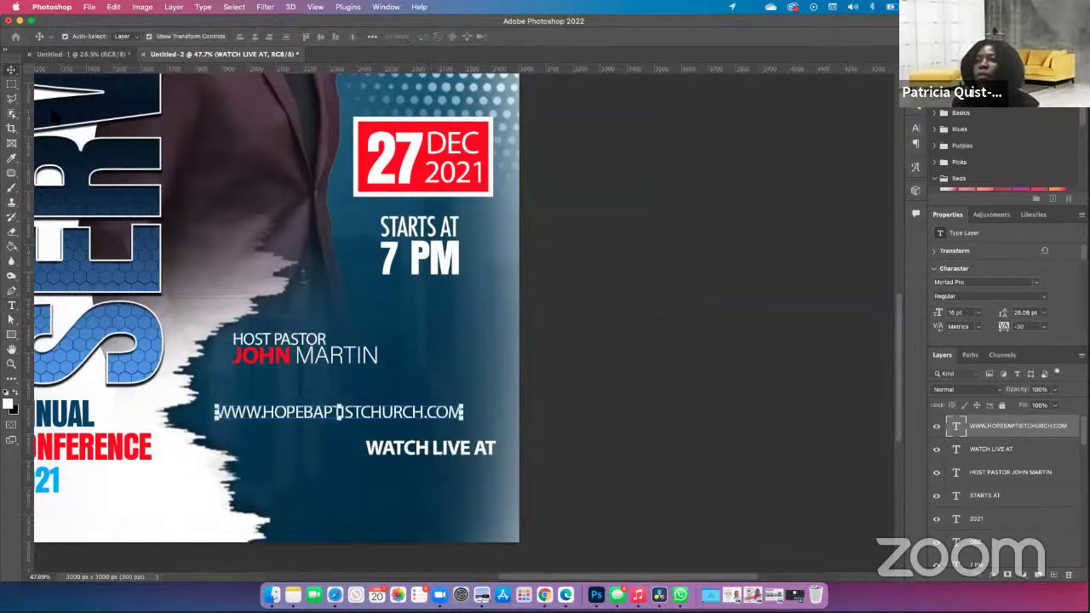
{"action": "left_click_drag", "start_coordinate": [421, 416], "coordinate": [456, 466]}
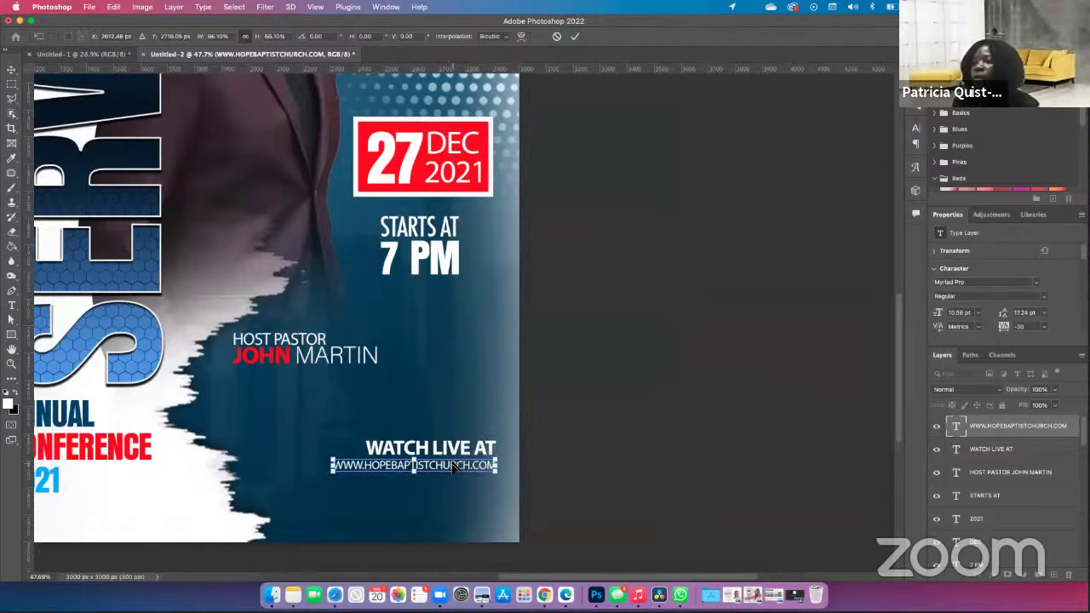
{"action": "key", "text": "Return"}
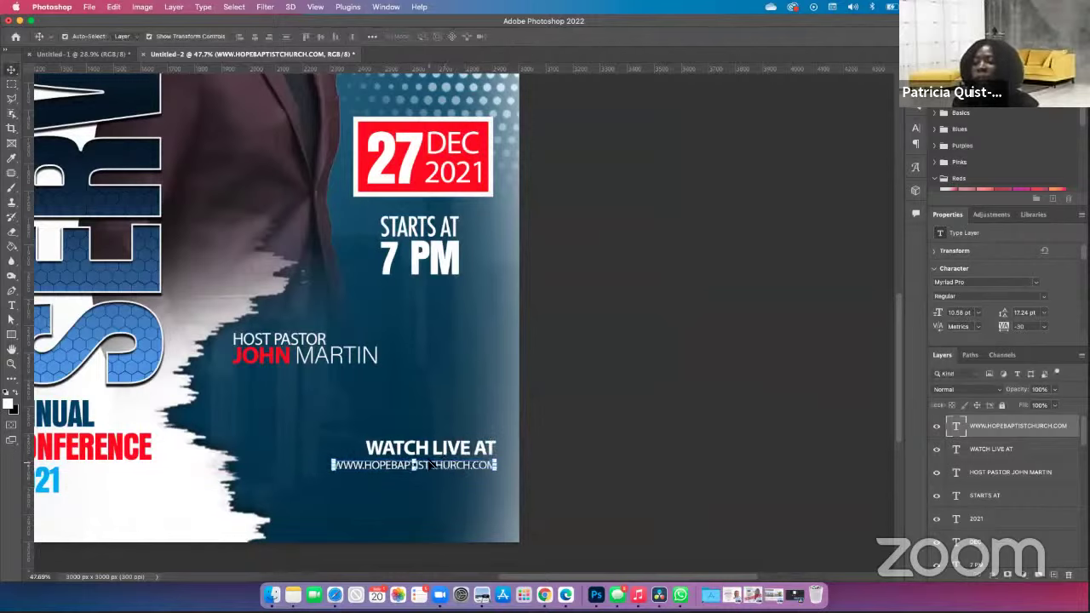
Duplicate the web address line lower down and retype it as the church's street address
{"action": "left_click", "coordinate": [439, 477]}
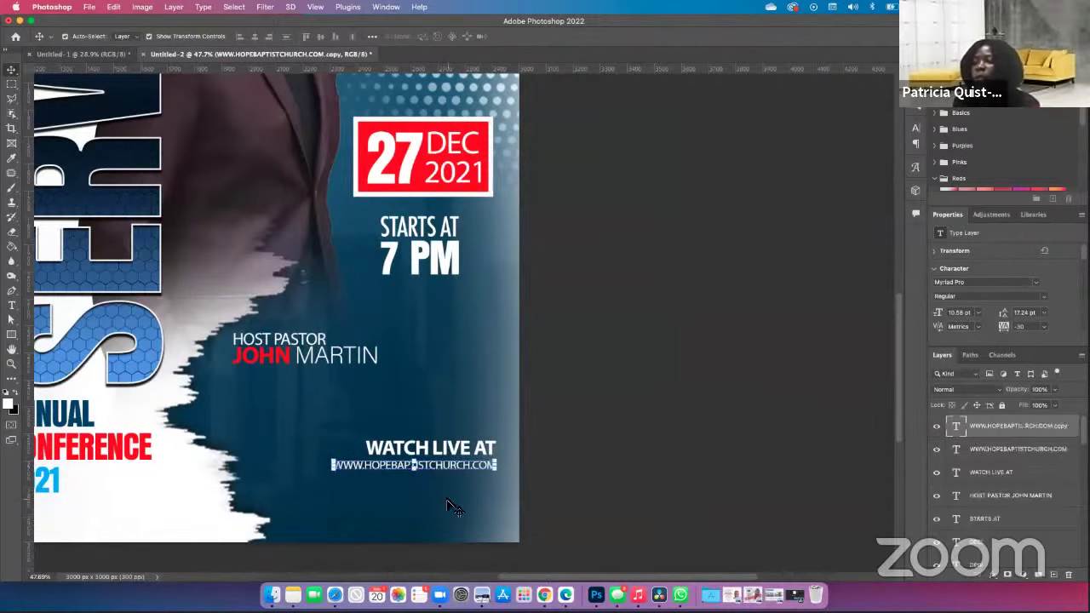
{"action": "left_click_drag", "start_coordinate": [466, 466], "coordinate": [462, 513]}
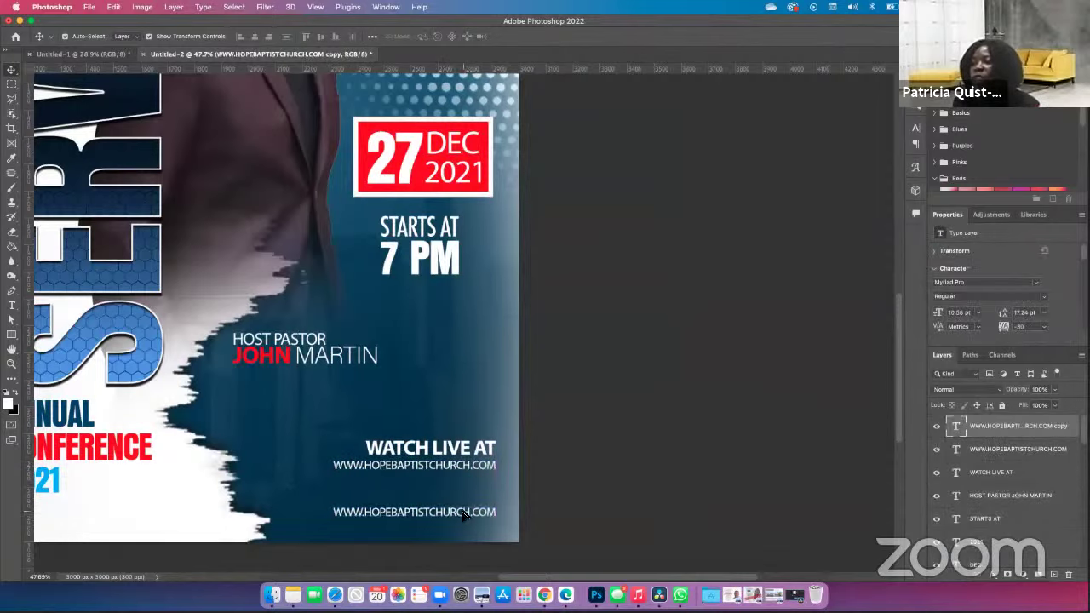
{"action": "double_click", "coordinate": [462, 513]}
{"action": "type", "text": "1000"}
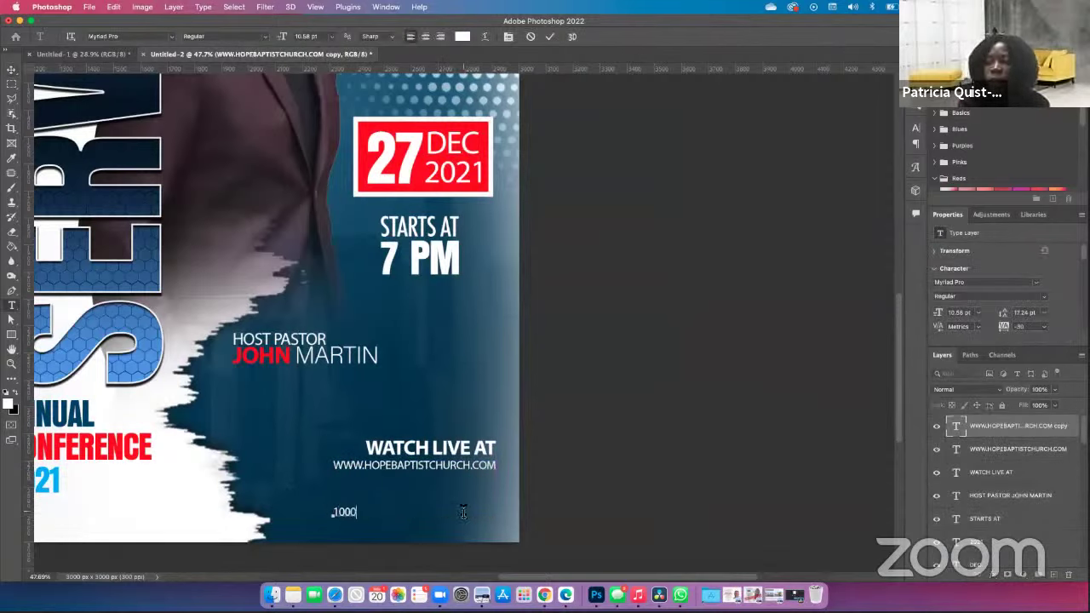
{"action": "type", "text": " OAK"}
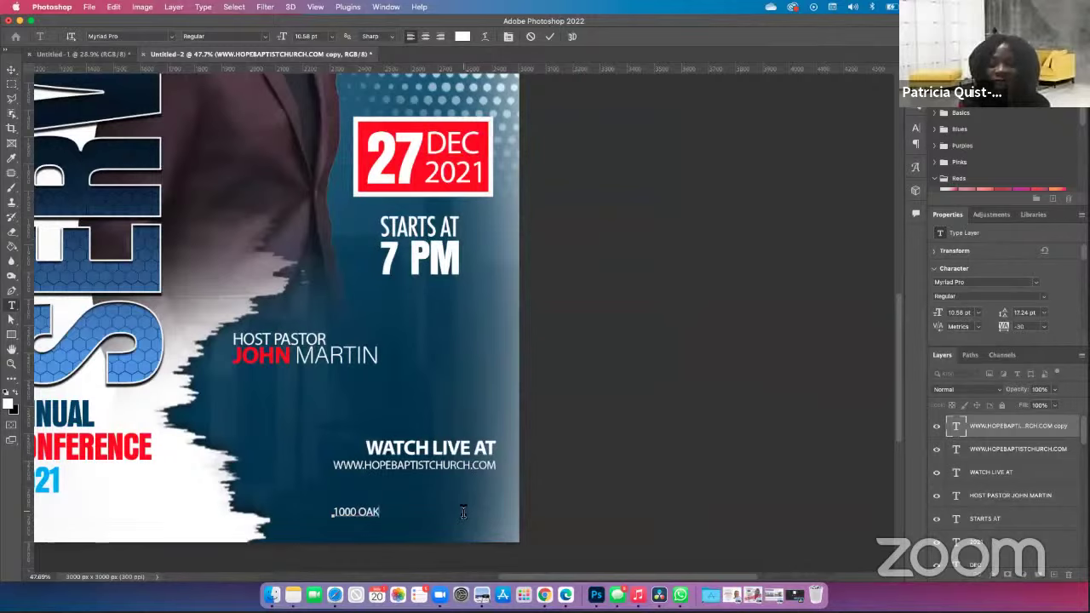
{"action": "type", "text": "S DE"}
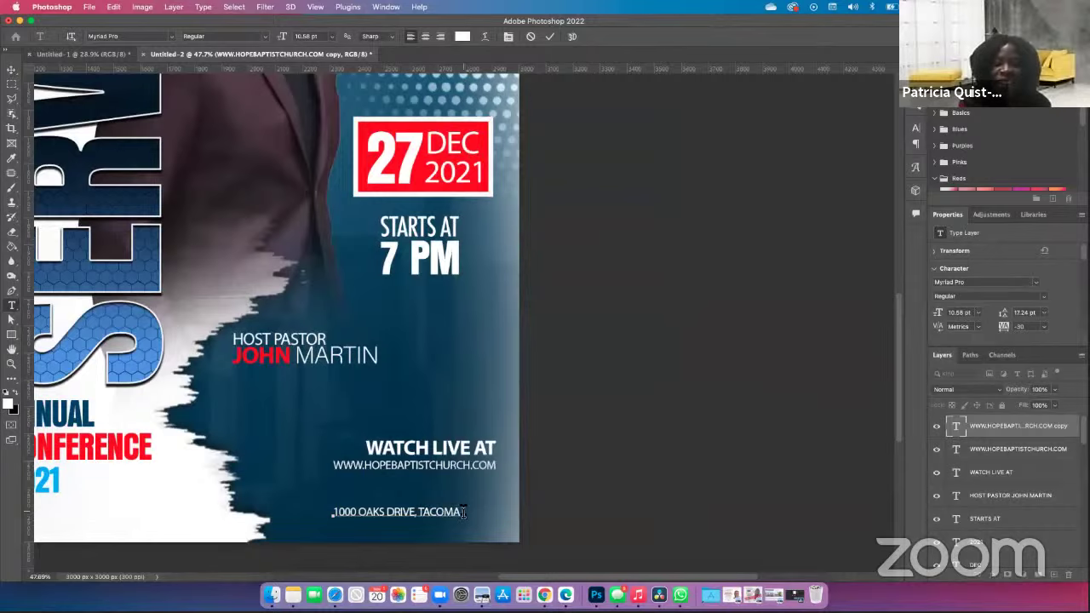
{"action": "type", "text": "8324"}
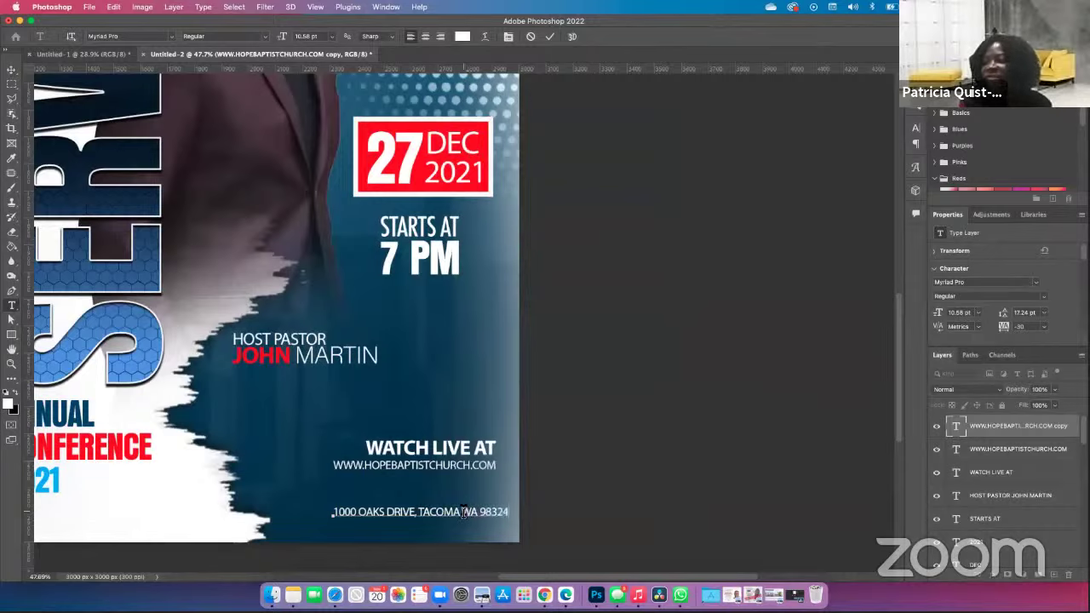
Enlarge the address line and shift it into place near the flyer's bottom
{"action": "left_click", "coordinate": [11, 69]}
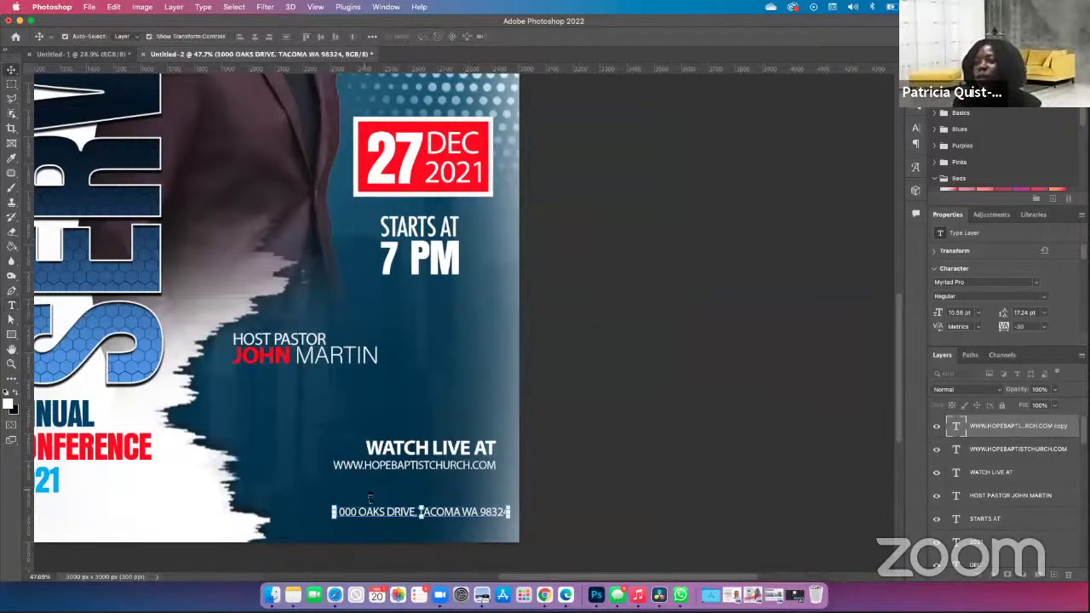
{"action": "left_click_drag", "start_coordinate": [333, 517], "coordinate": [289, 520]}
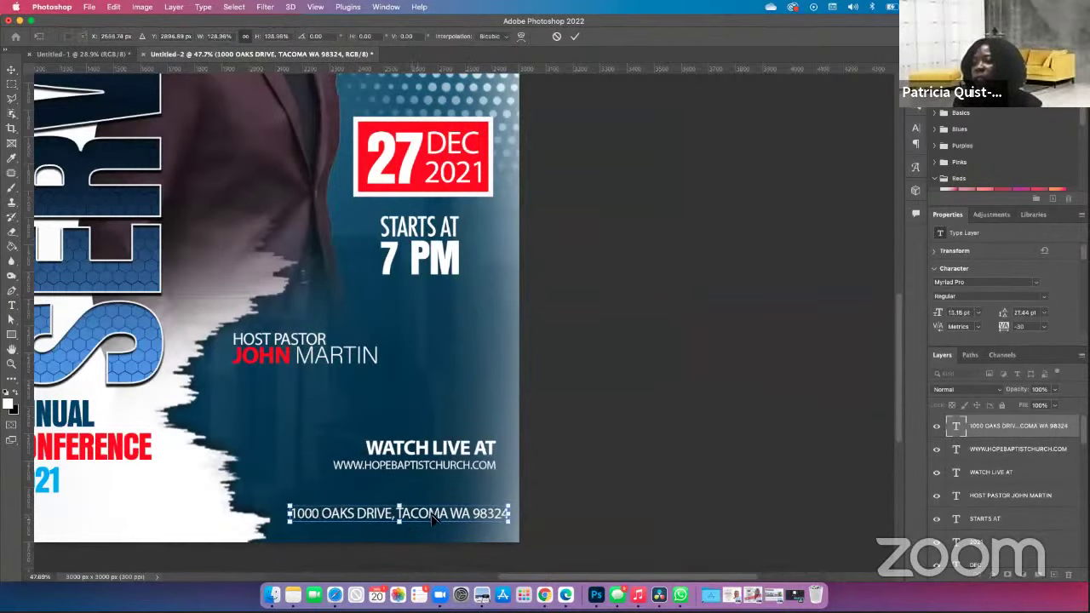
{"action": "mouse_move", "coordinate": [449, 517]}
{"action": "left_mouse_down"}
{"action": "mouse_move", "coordinate": [440, 514]}
{"action": "mouse_move", "coordinate": [469, 511]}
{"action": "left_mouse_up"}
{"action": "key", "text": "Return"}
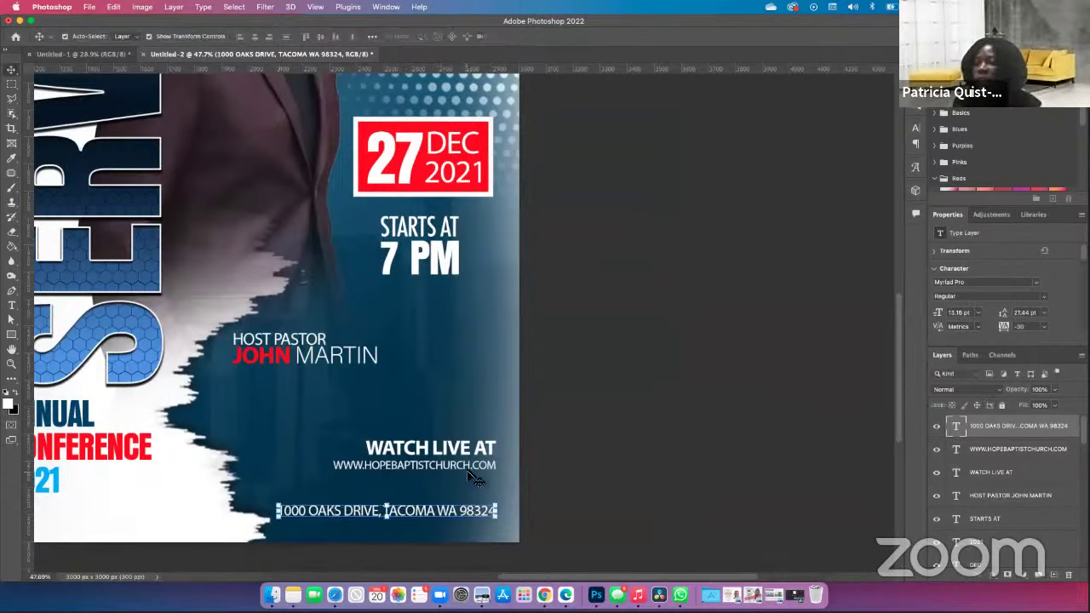
{"action": "left_click", "coordinate": [477, 467]}
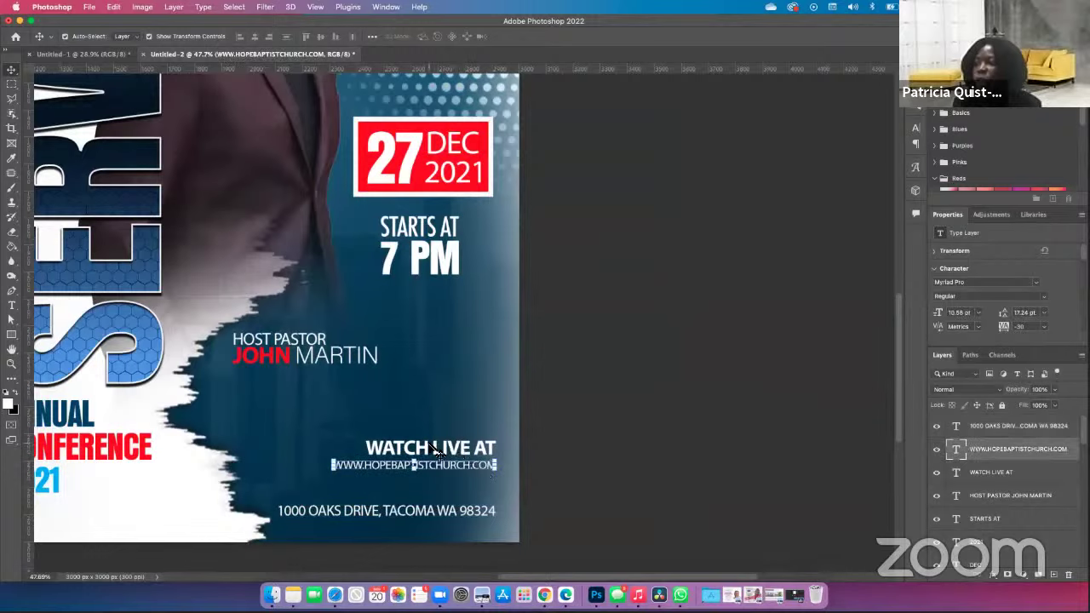
Move the WATCH LIVE AT and web address lines down slightly and shrink them
{"action": "left_click", "coordinate": [371, 448], "text": "shift"}
{"action": "left_click_drag", "start_coordinate": [371, 447], "coordinate": [465, 464]}
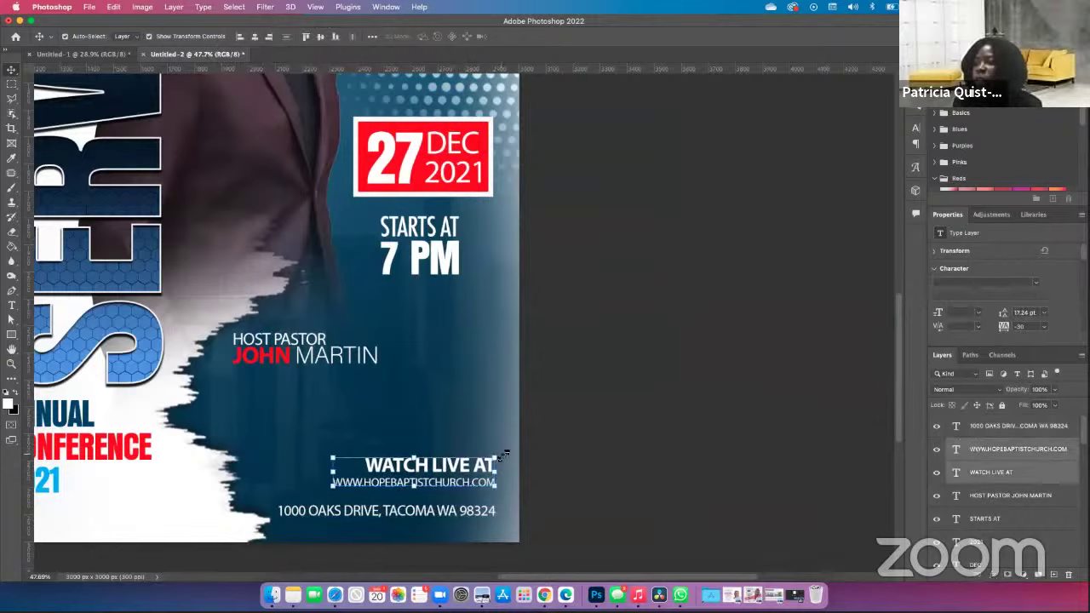
{"action": "left_click_drag", "start_coordinate": [334, 484], "coordinate": [349, 482]}
{"action": "key", "text": "Return"}
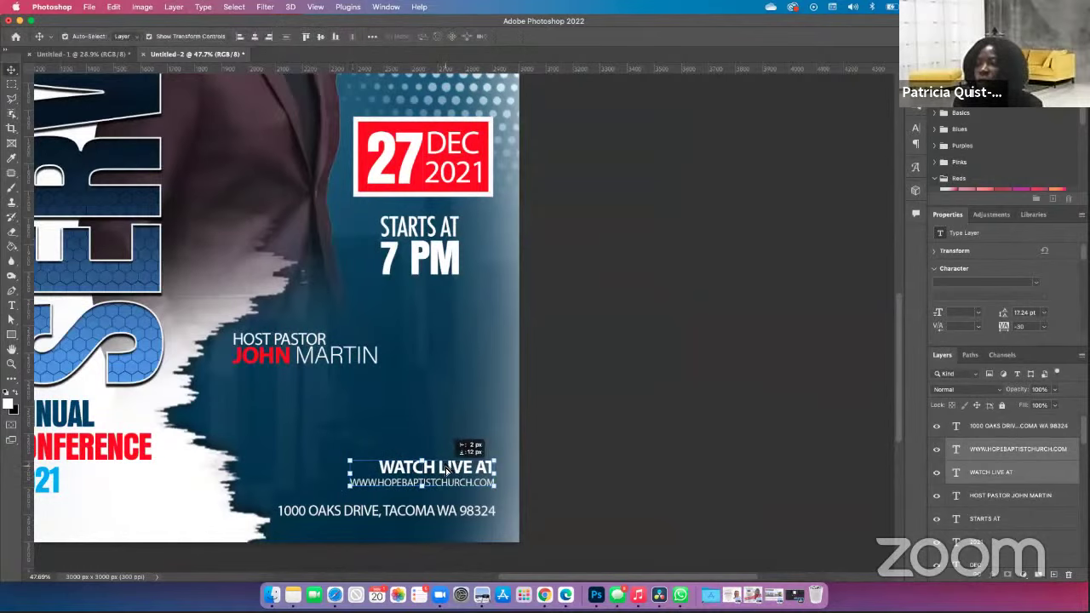
Fit the flyer in view and nudge the host pastor name block up slightly
{"action": "key", "text": "super+0"}
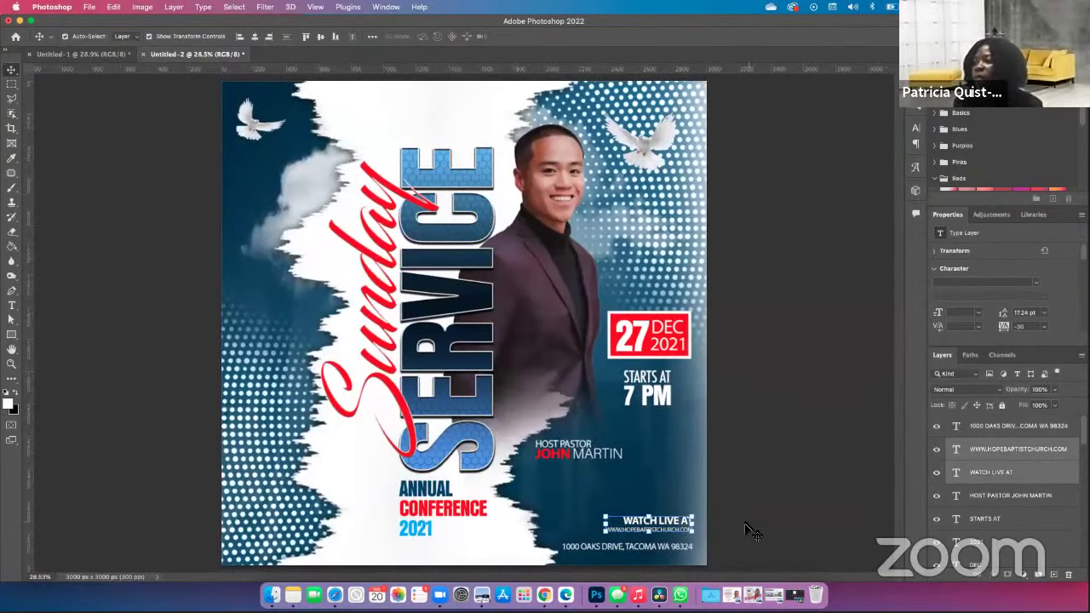
{"action": "left_click", "coordinate": [748, 531]}
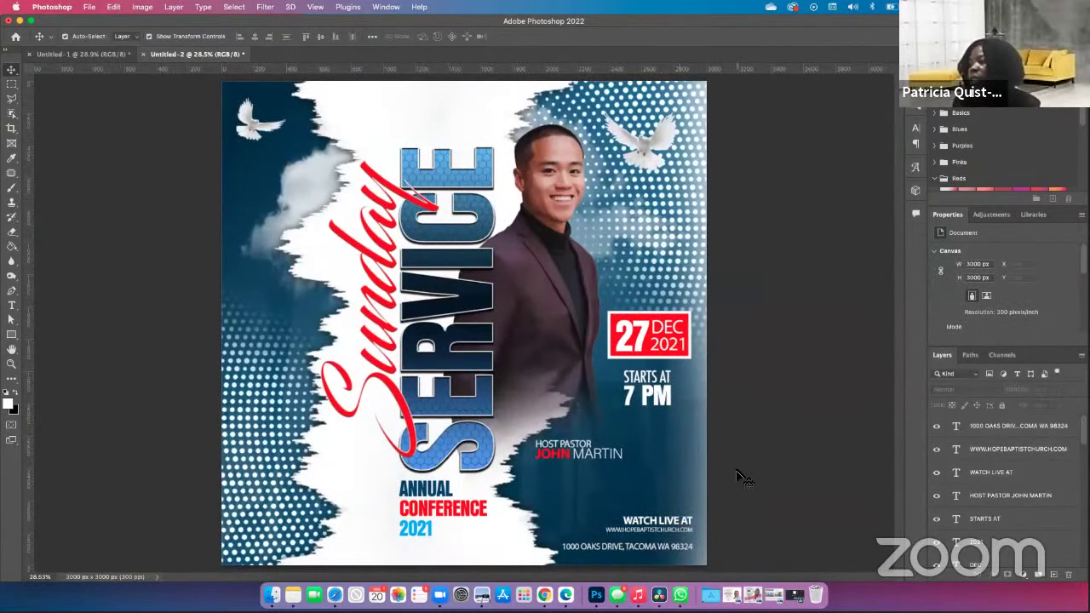
{"action": "mouse_move", "coordinate": [591, 457]}
{"action": "left_mouse_down"}
{"action": "mouse_move", "coordinate": [610, 451]}
{"action": "mouse_move", "coordinate": [583, 454]}
{"action": "left_mouse_up"}
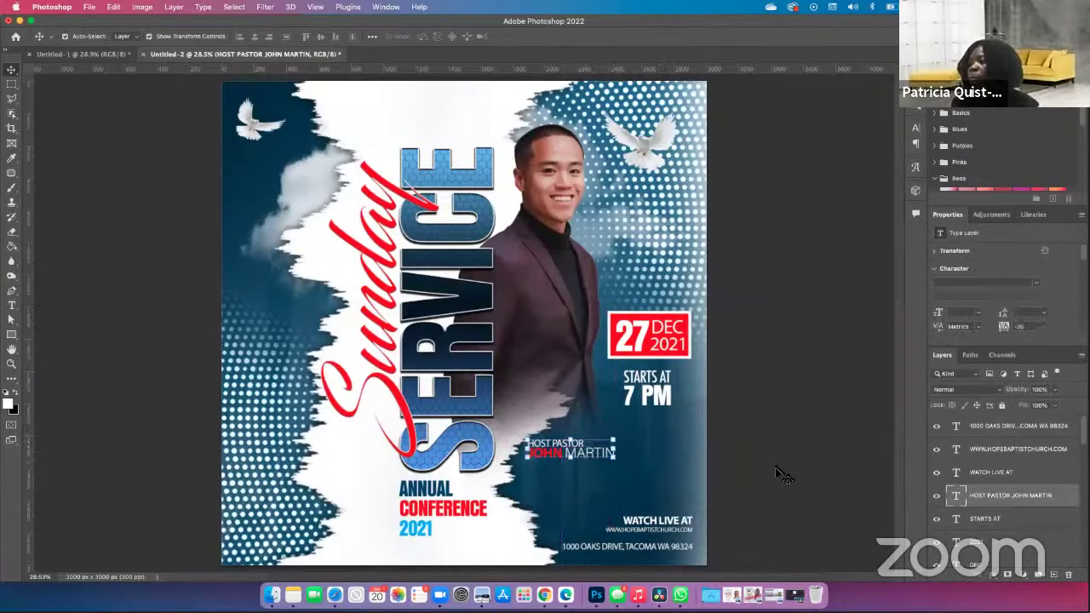
{"action": "left_click", "coordinate": [778, 469]}
Move the STARTS AT 7 PM text right to align under the date box
{"action": "left_click", "coordinate": [662, 380]}
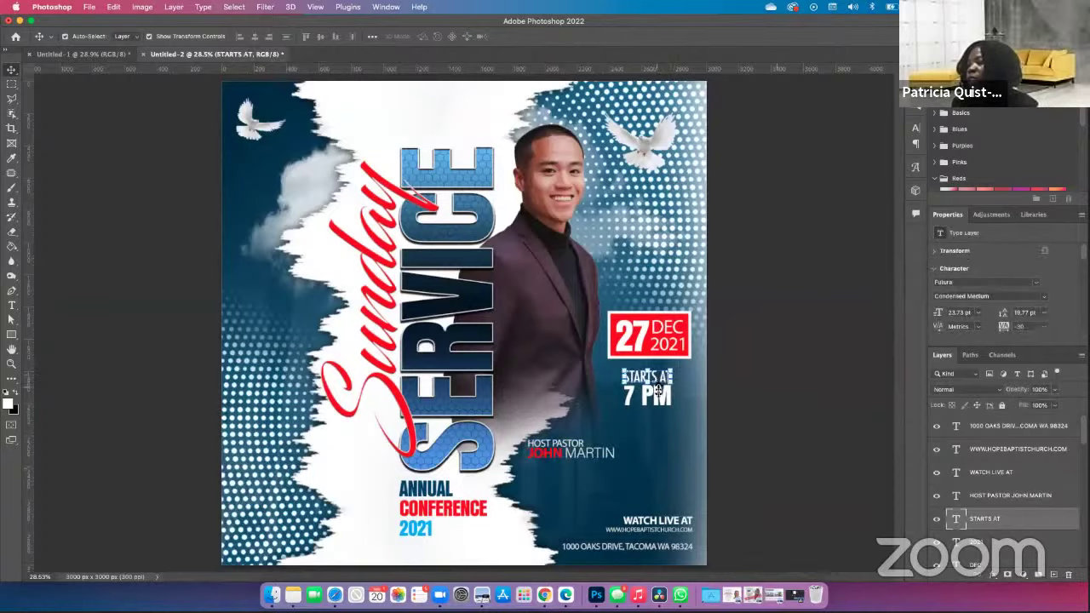
{"action": "left_click_drag", "start_coordinate": [656, 401], "coordinate": [678, 394]}
{"action": "left_click", "coordinate": [760, 421]}
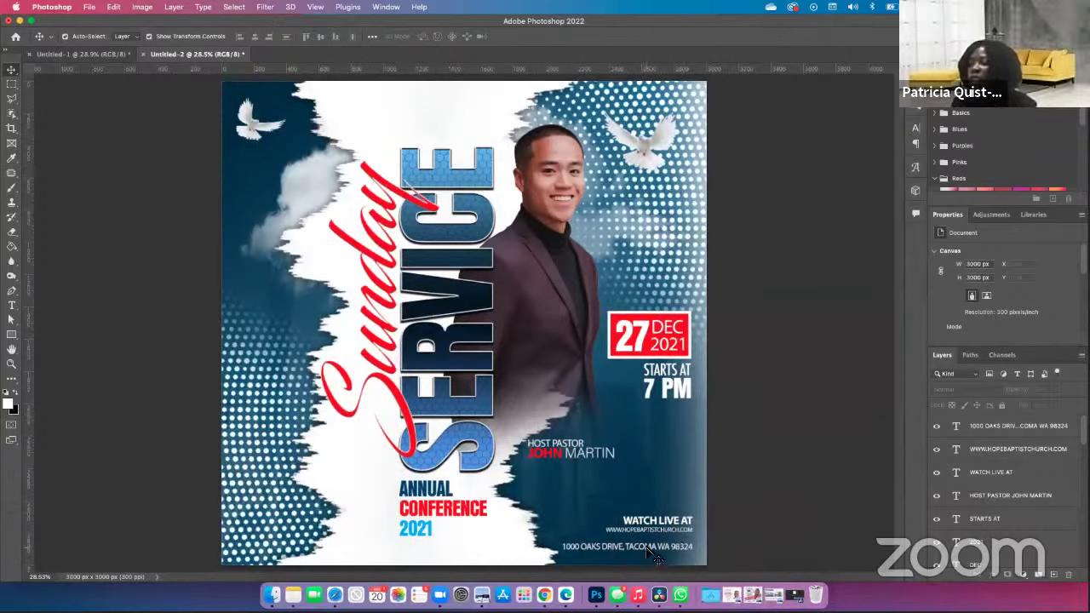
Duplicate the address line and retype the copy as HOPE BAPTIST CHURCH
{"action": "left_click", "coordinate": [648, 549]}
{"action": "key", "text": "super+j"}
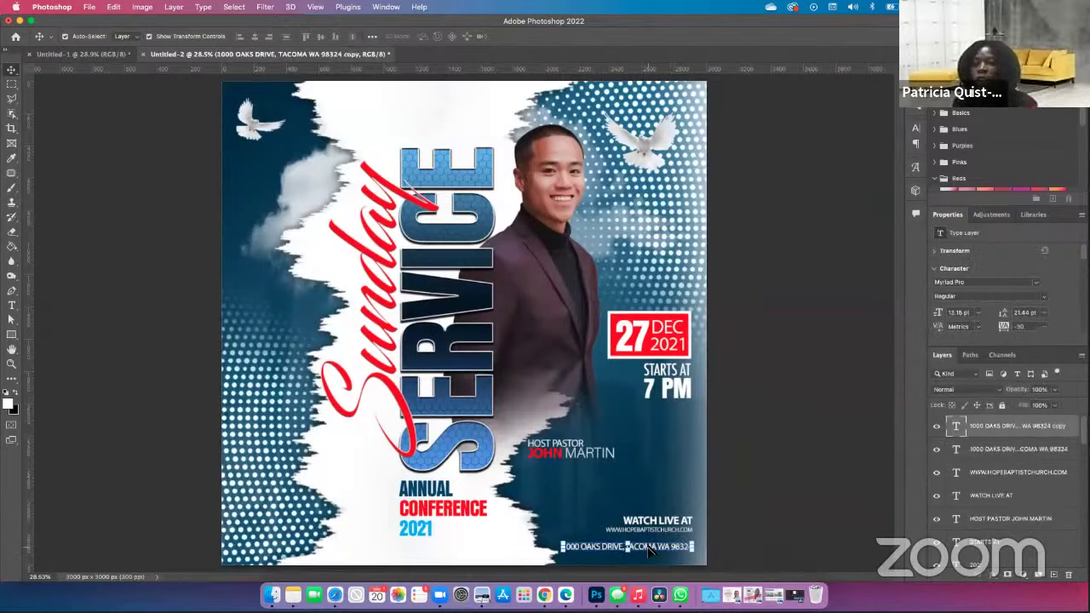
{"action": "left_click_drag", "start_coordinate": [649, 554], "coordinate": [660, 419]}
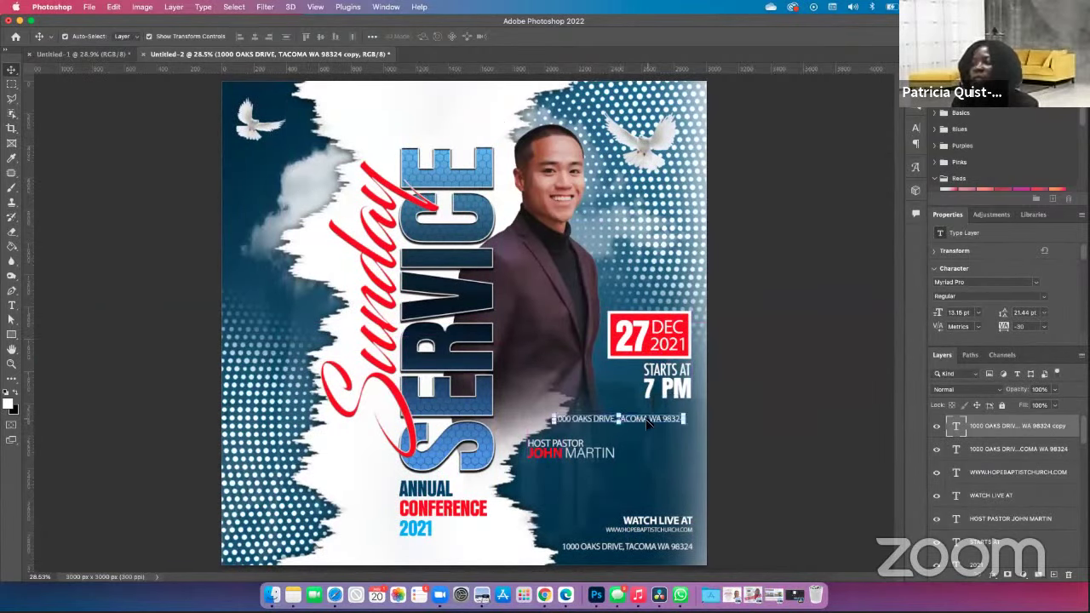
{"action": "double_click", "coordinate": [647, 419]}
{"action": "key", "text": "BackSpace"}
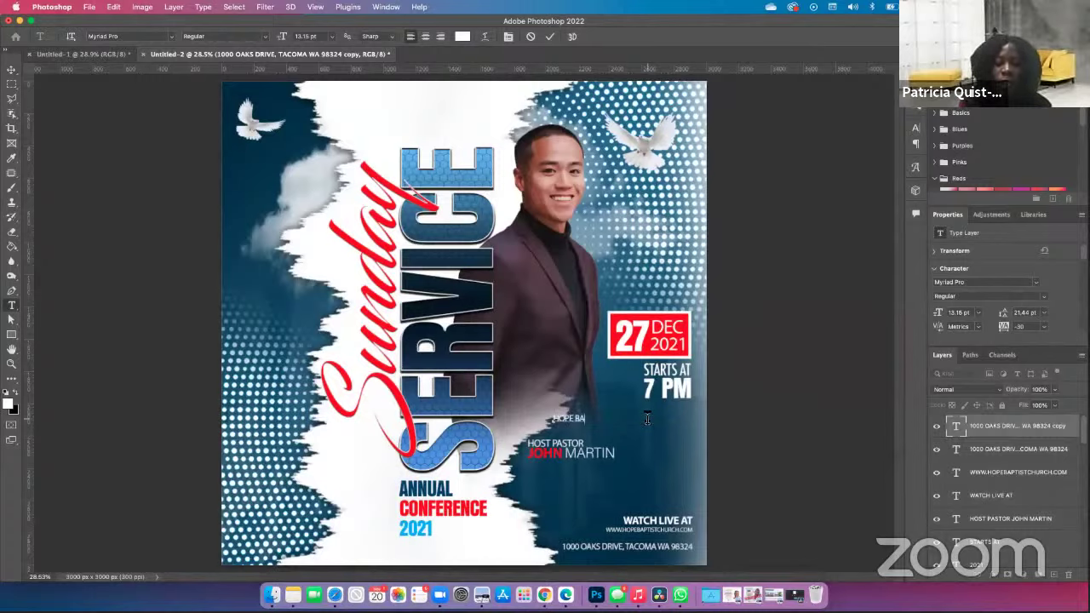
{"action": "type", "text": "HOPE BAPTIST CHURCH"}
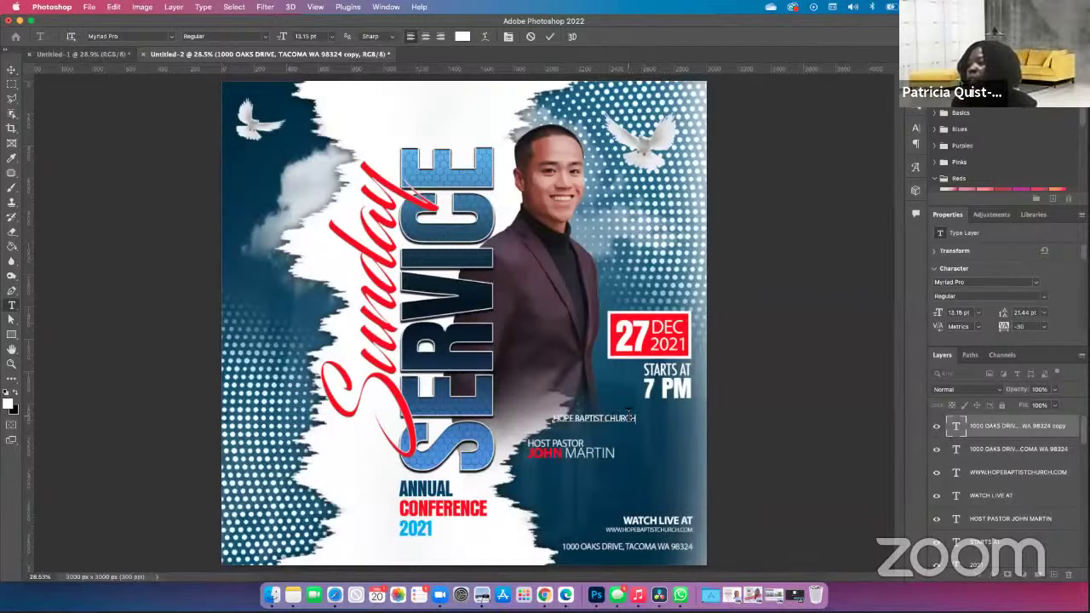
Colour the HOPE BAPTIST CHURCH text red
{"action": "left_click_drag", "start_coordinate": [635, 417], "coordinate": [536, 413]}
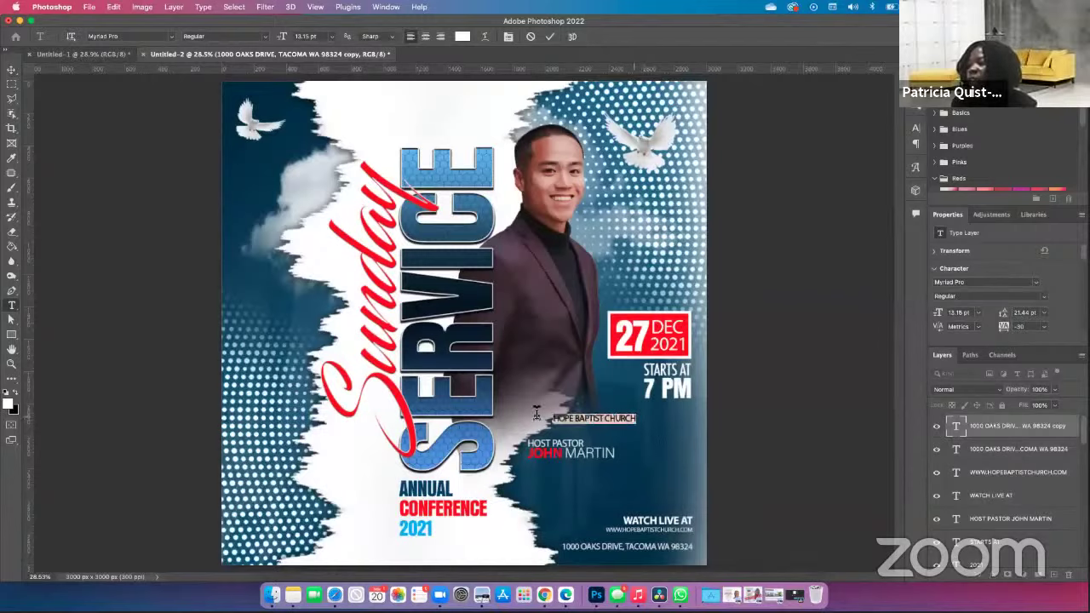
{"action": "left_click", "coordinate": [10, 404]}
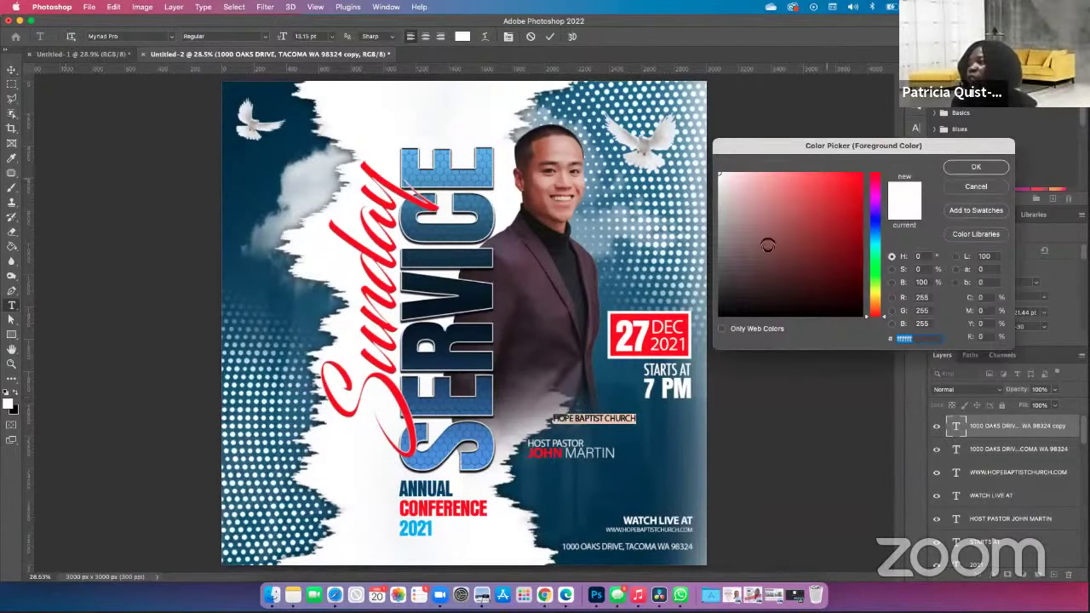
{"action": "left_click", "coordinate": [625, 328]}
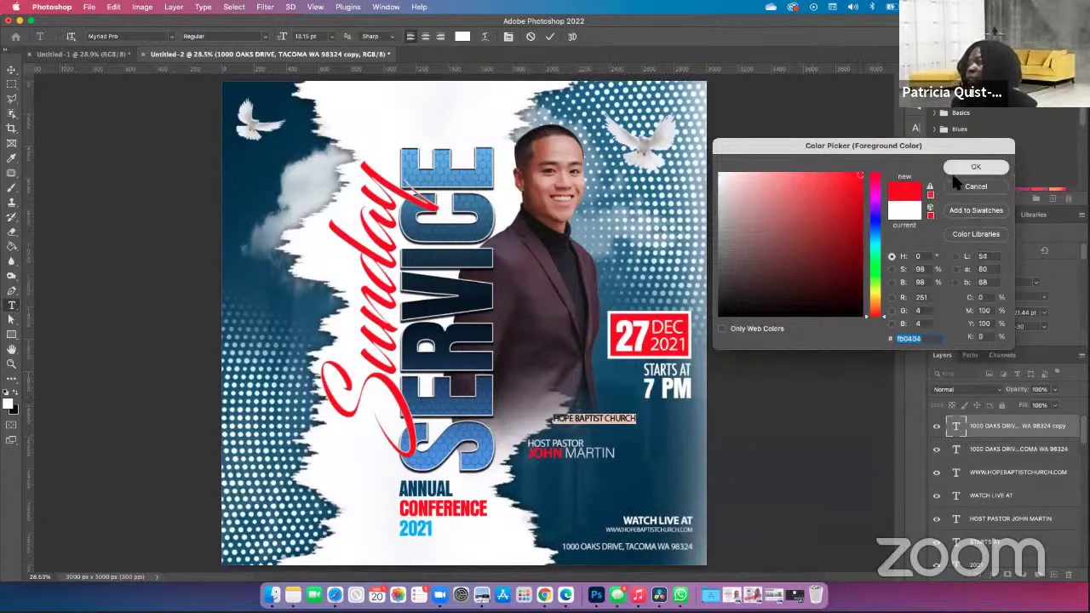
{"action": "left_click", "coordinate": [976, 167]}
Move the church name to the top above SERVICE and enlarge it
{"action": "left_click", "coordinate": [11, 69]}
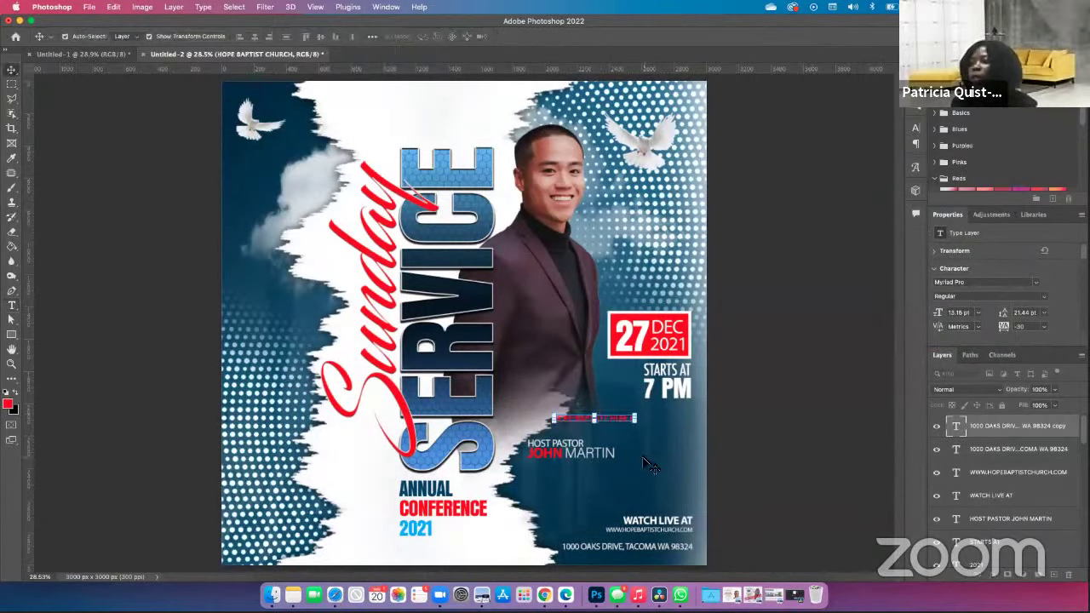
{"action": "left_click_drag", "start_coordinate": [626, 428], "coordinate": [498, 134]}
{"action": "key", "text": "super+t"}
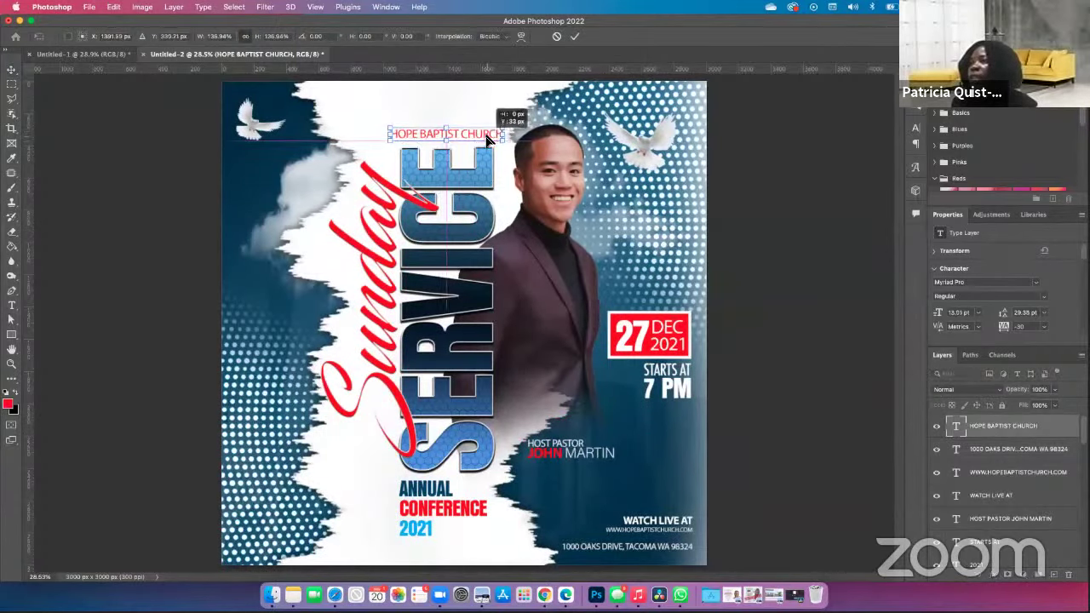
{"action": "key", "text": "Return"}
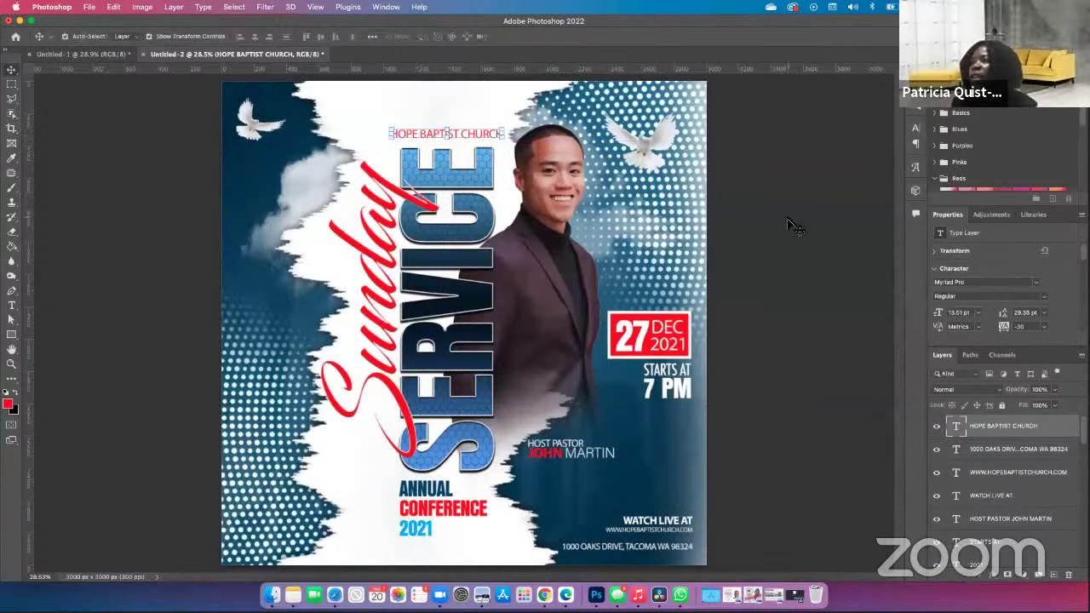
{"action": "left_click", "coordinate": [787, 228]}
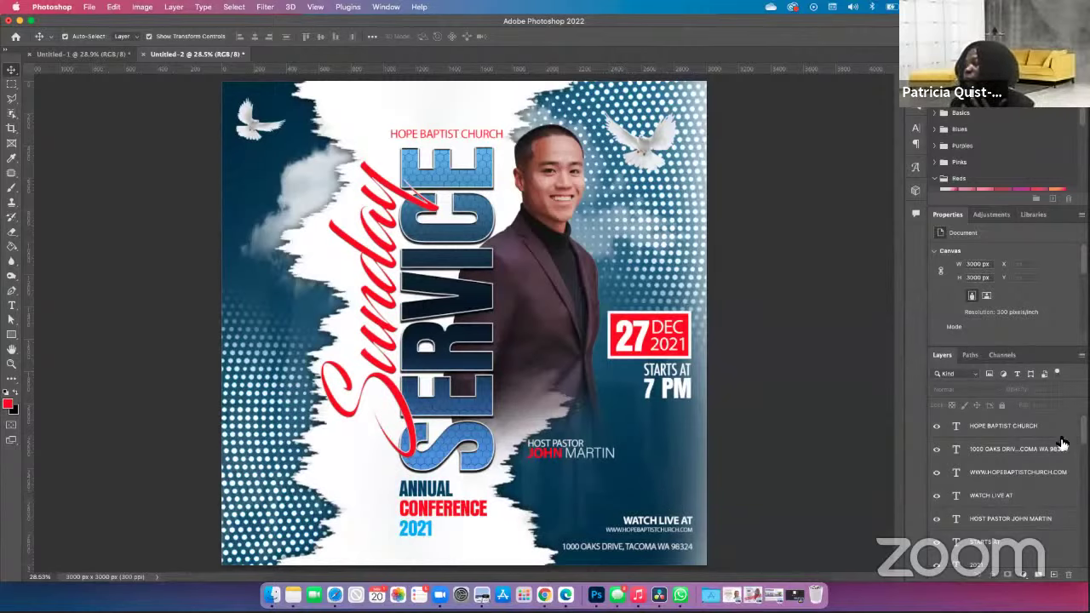
{"action": "left_click", "coordinate": [1030, 431]}
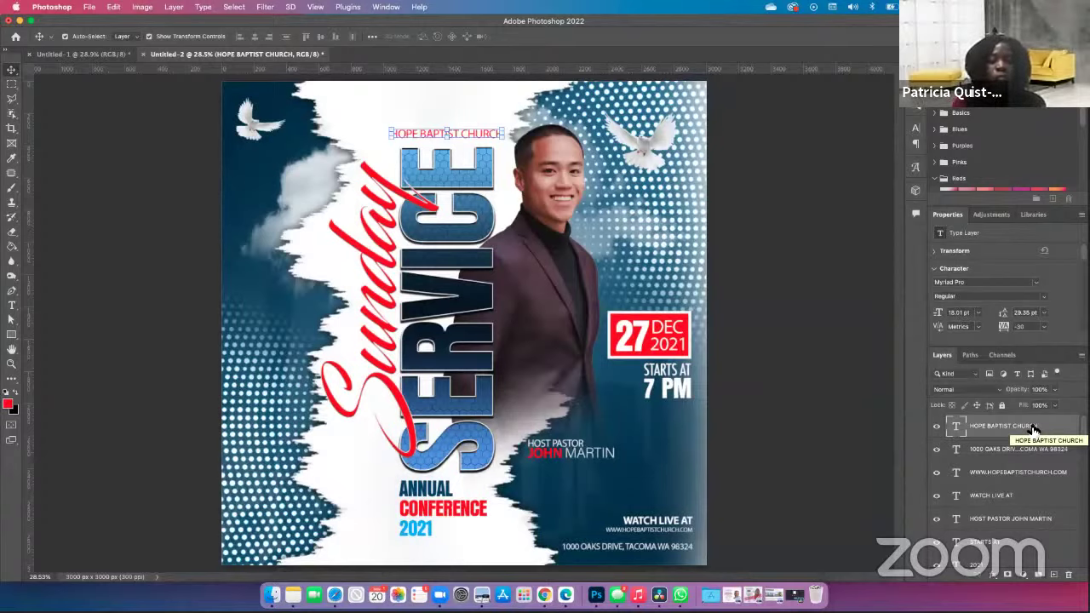
Stamp all visible layers into a new merged layer and toggle it to check it
{"action": "key", "text": "super+alt+shift+e"}
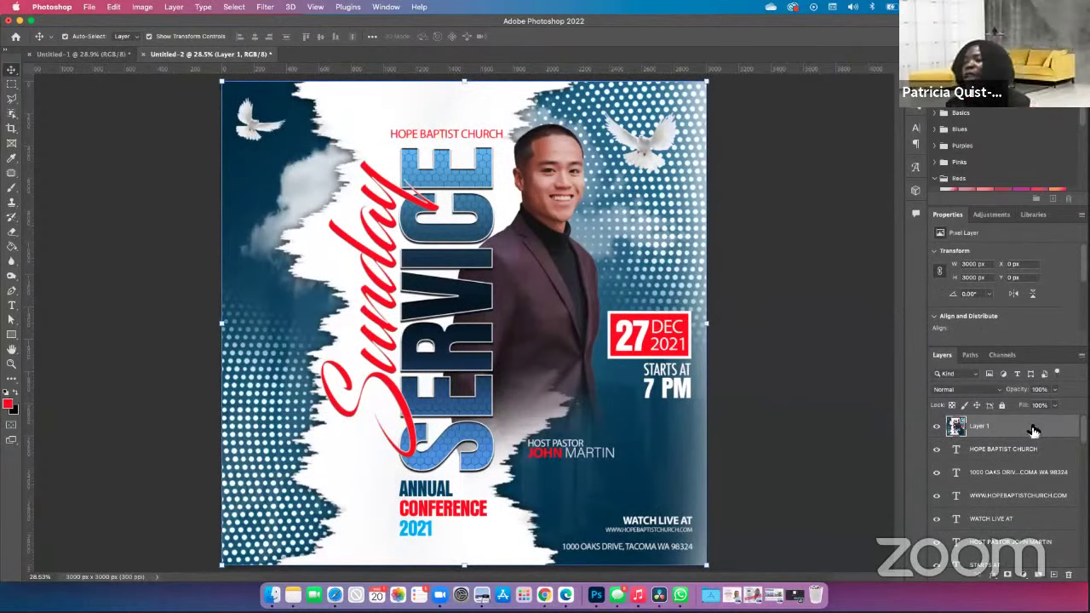
{"action": "left_click", "coordinate": [936, 426]}
{"action": "left_click", "coordinate": [937, 426]}
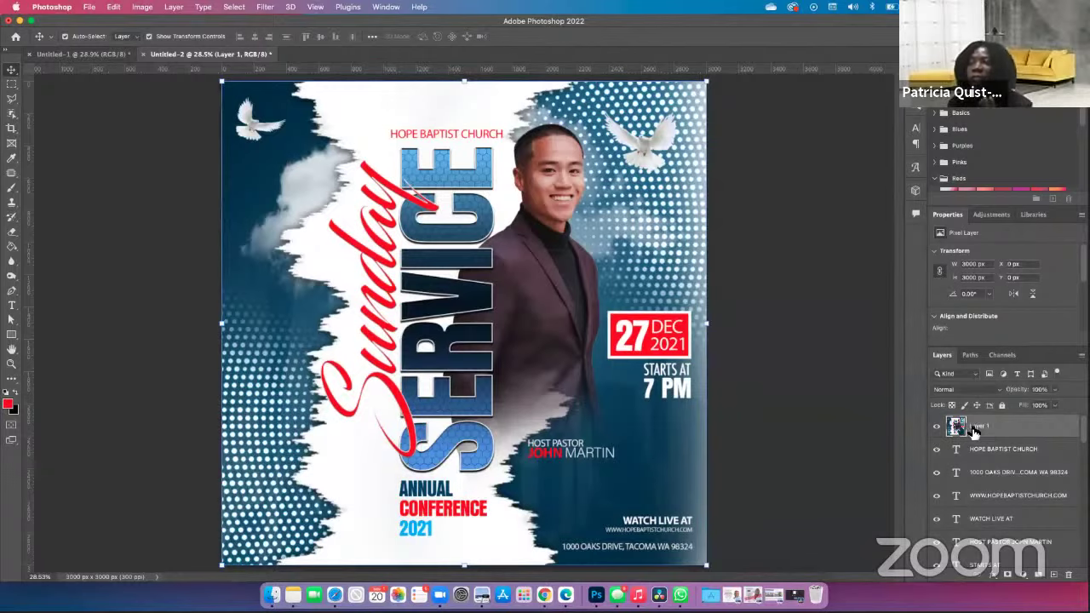
Apply Camera Raw to the merged layer: slightly cooler temperature, Contrast +47, Vibrance +33, Saturation +16
{"action": "left_click", "coordinate": [265, 9]}
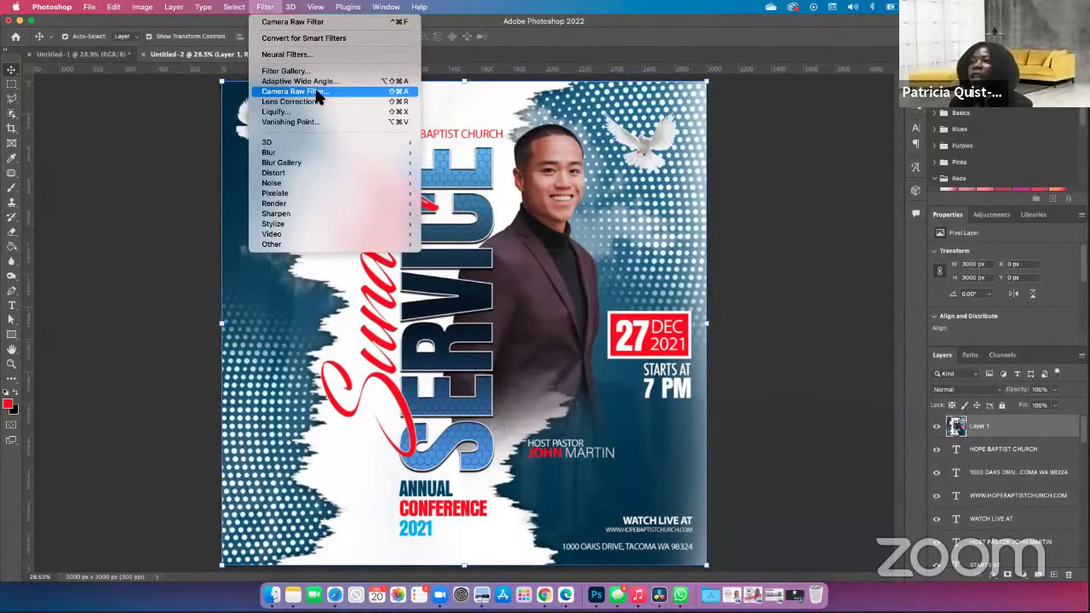
{"action": "left_click", "coordinate": [834, 346]}
{"action": "key", "text": "super+shift+a"}
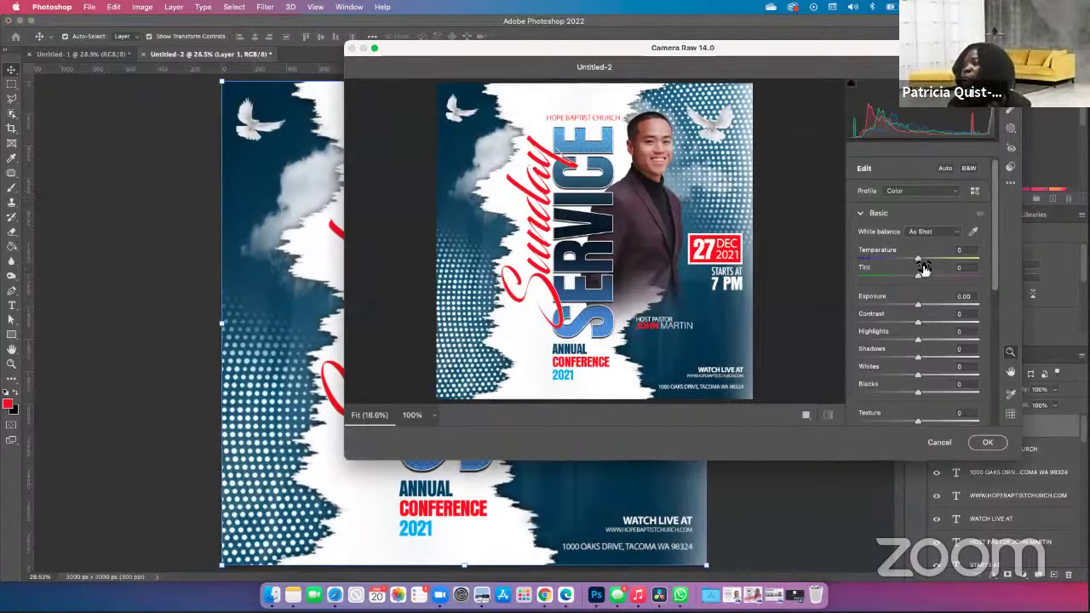
{"action": "left_click_drag", "start_coordinate": [920, 264], "coordinate": [911, 263]}
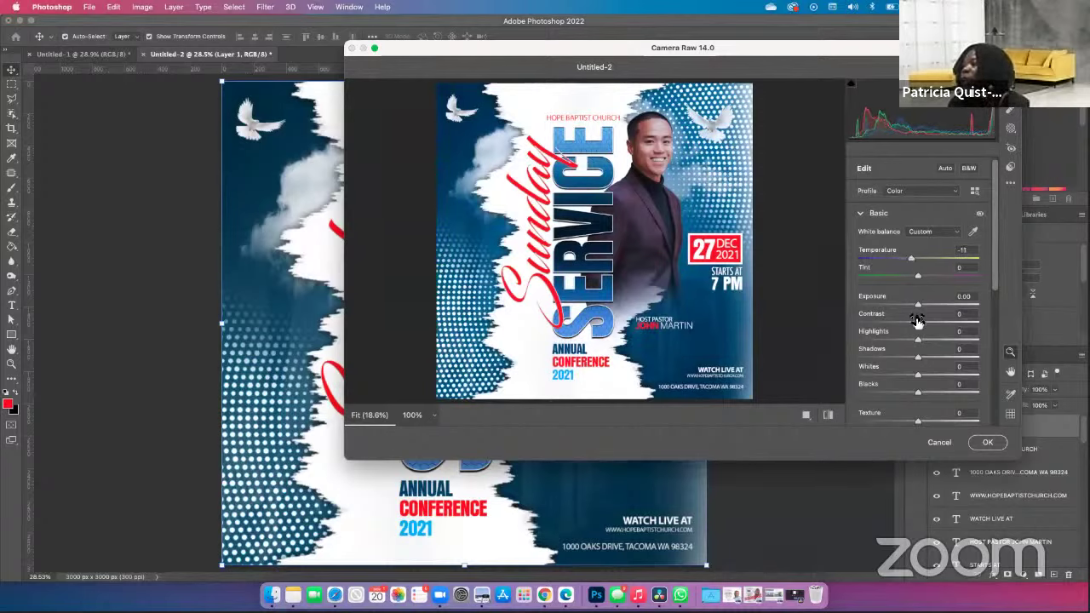
{"action": "left_click_drag", "start_coordinate": [917, 319], "coordinate": [943, 323]}
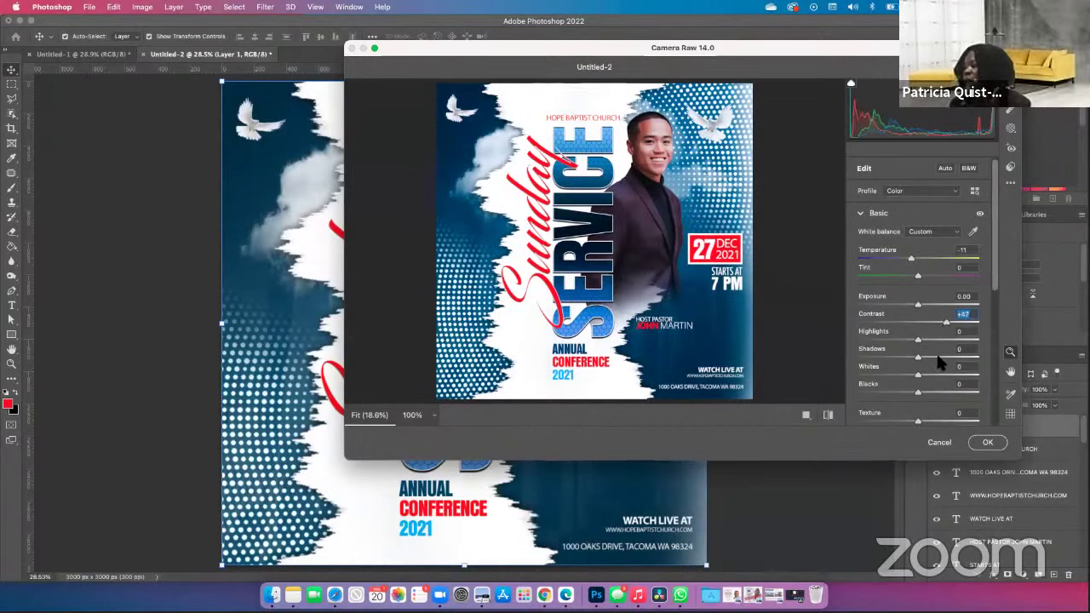
{"action": "scroll", "coordinate": [931, 374], "scroll_direction": "down", "scroll_amount": 2}
{"action": "scroll", "coordinate": [930, 376], "scroll_direction": "down", "scroll_amount": 6}
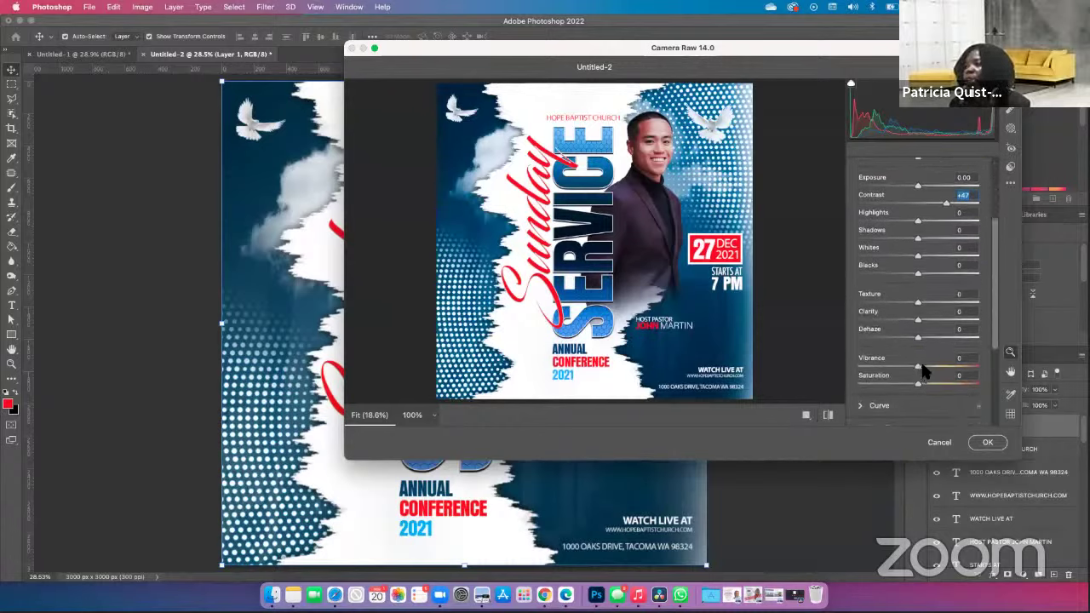
{"action": "left_click_drag", "start_coordinate": [919, 366], "coordinate": [928, 387]}
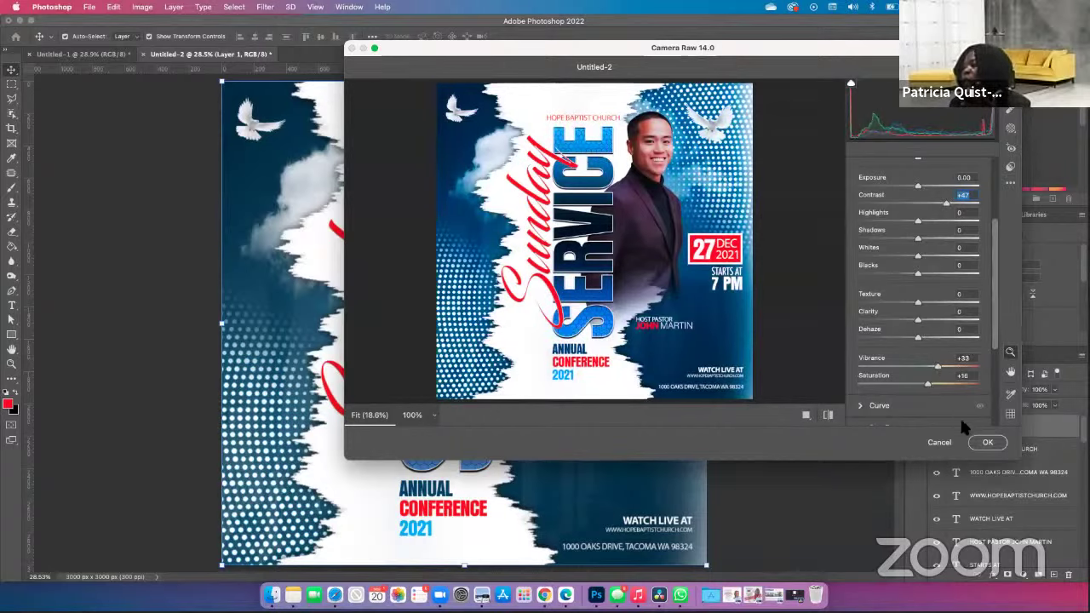
{"action": "left_click", "coordinate": [986, 442]}
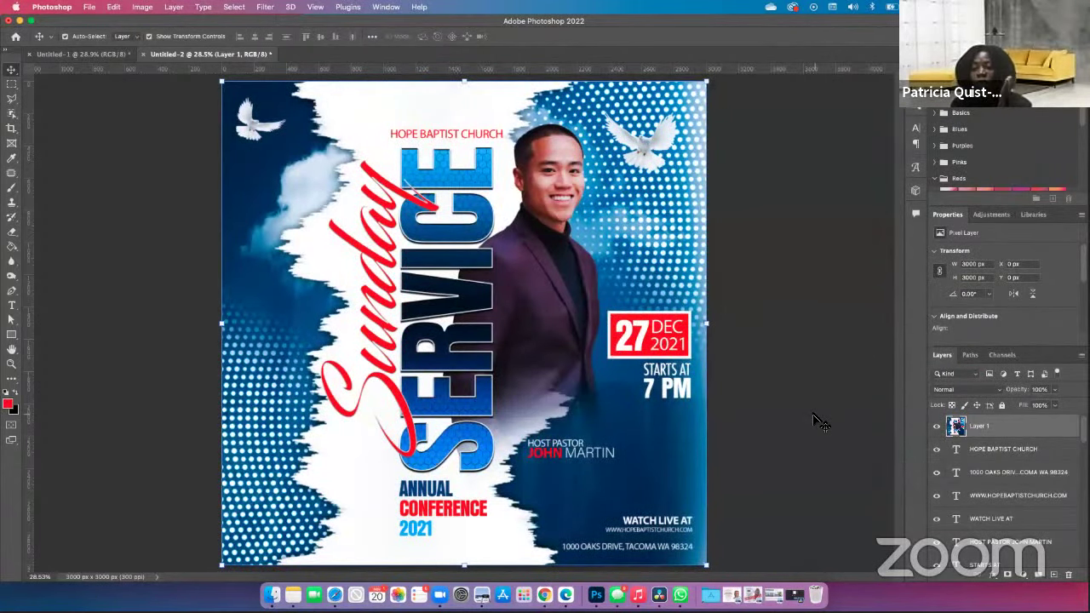
{"action": "left_click", "coordinate": [937, 426]}
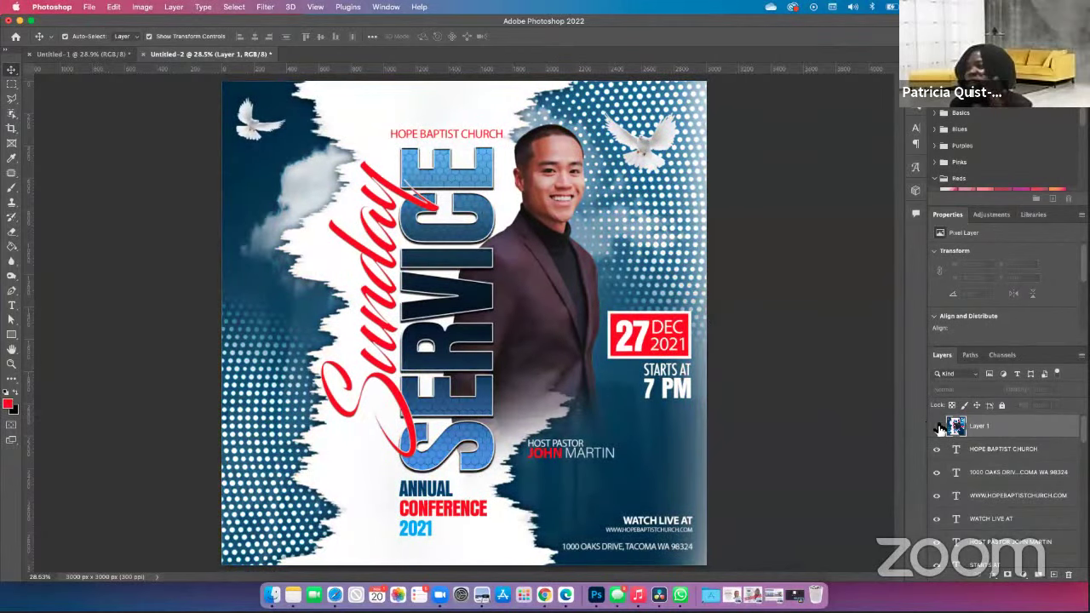
{"action": "left_click", "coordinate": [938, 427]}
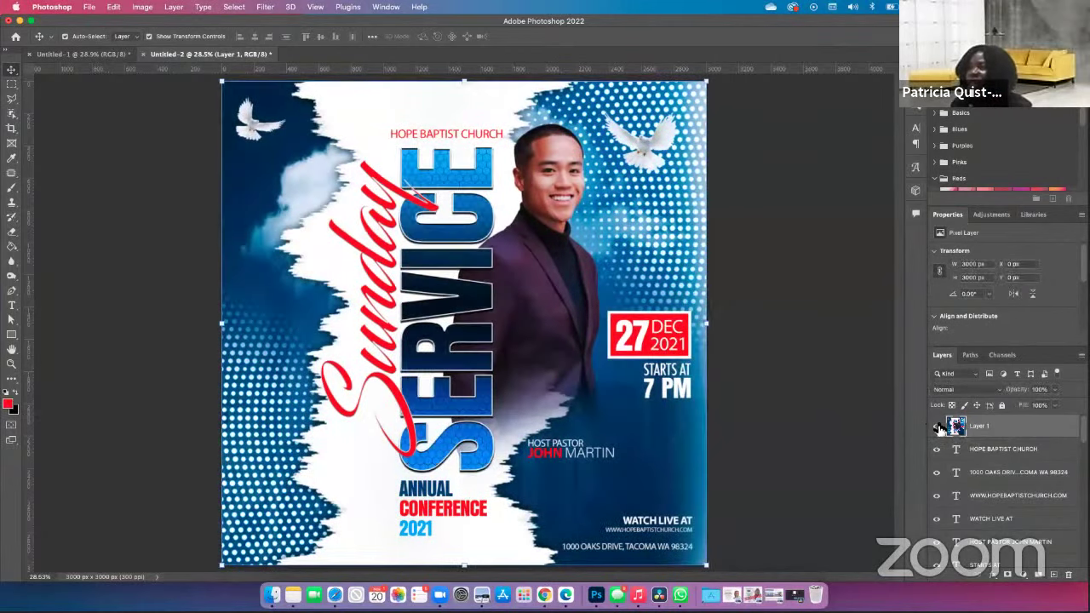